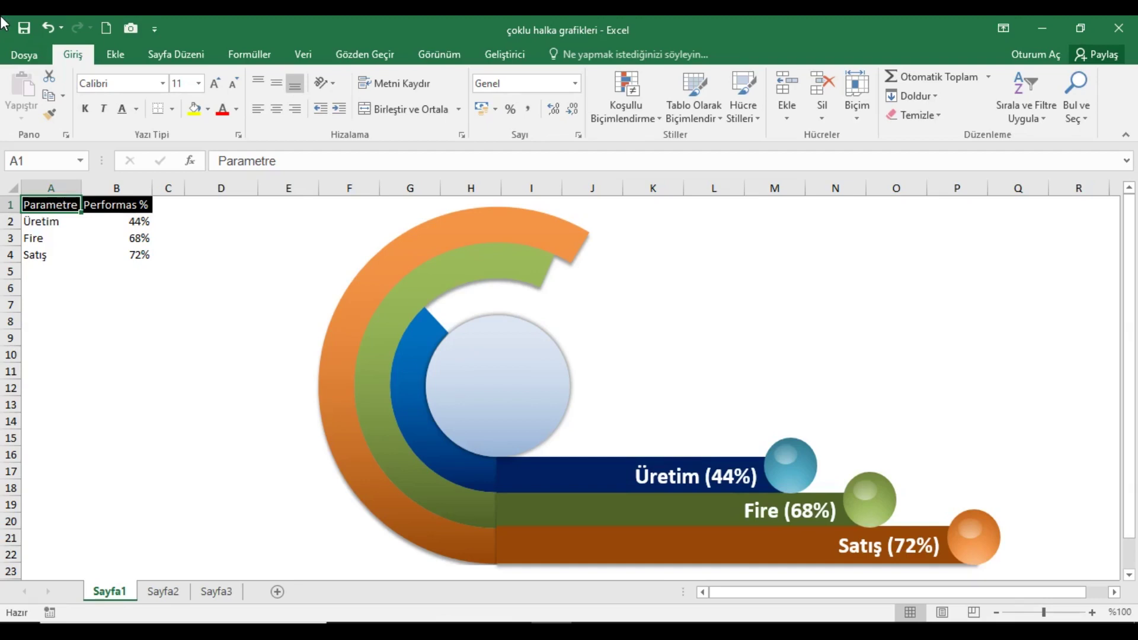
- Recalculate about fifteen times with Şimdi Hesapla to refresh the performance values, then go to Sayfa2
left_click(256, 57)
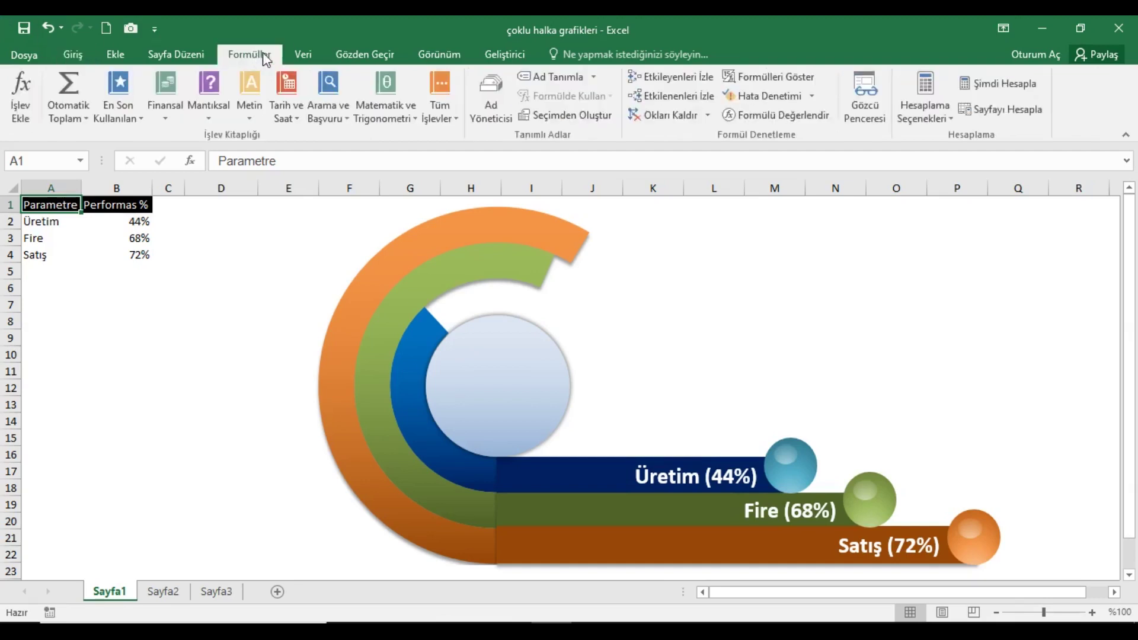
left_click(993, 86)
left_click(992, 83)
left_click(991, 83)
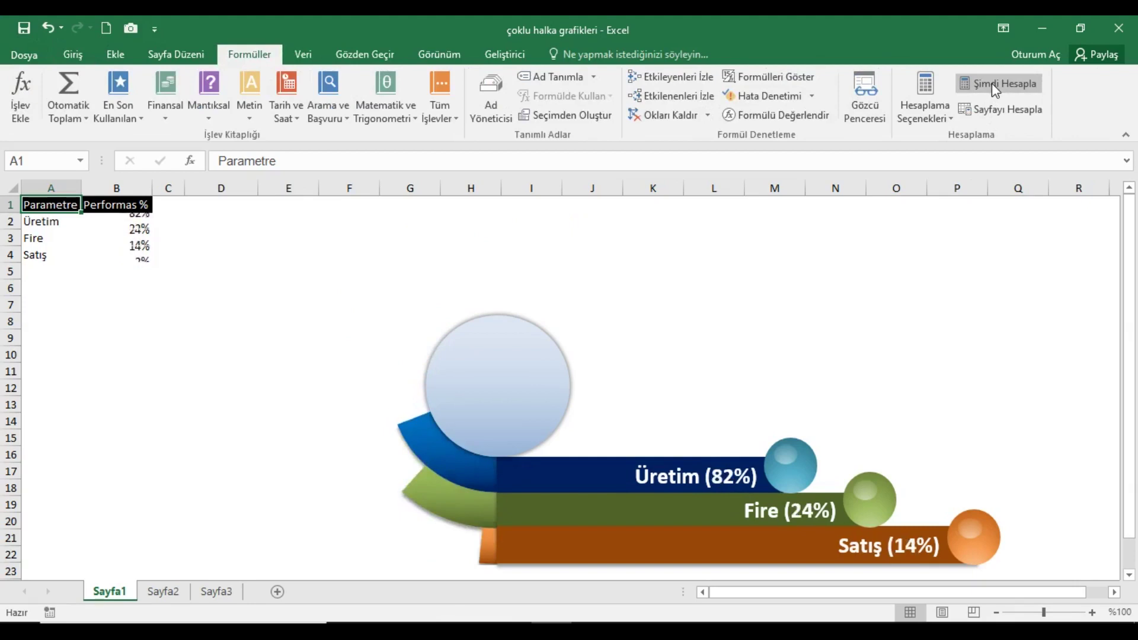
left_click(991, 83)
left_click(991, 83)
left_click(991, 83)
left_click(991, 83)
left_click(991, 83)
left_click(991, 83)
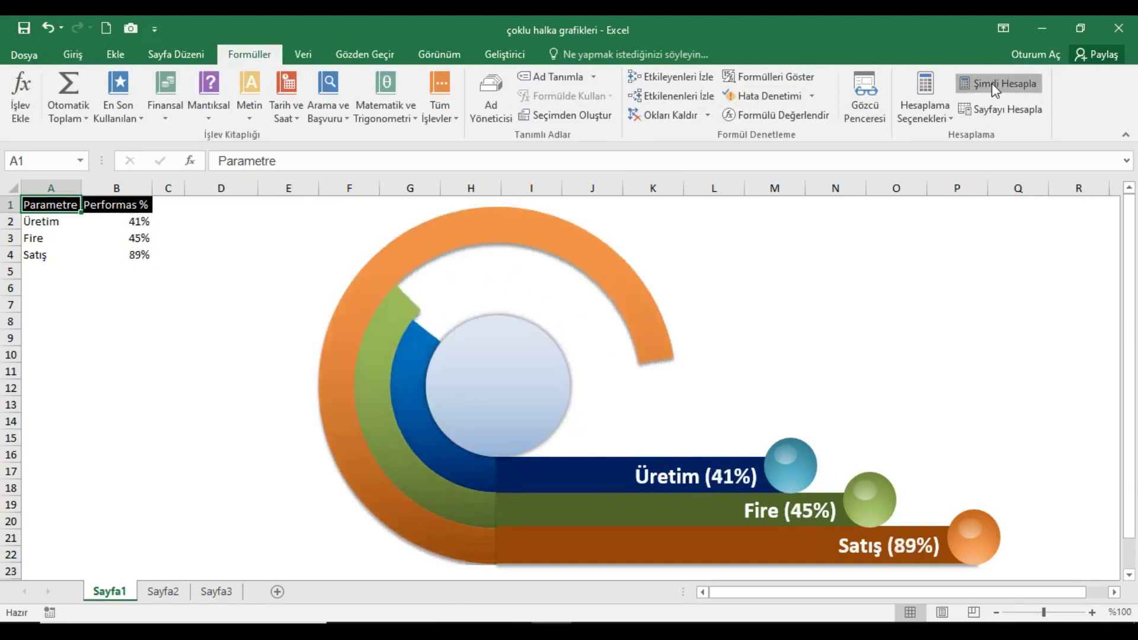
left_click(991, 83)
left_click(992, 83)
left_click(991, 83)
left_click(991, 83)
left_click(991, 83)
left_click(991, 83)
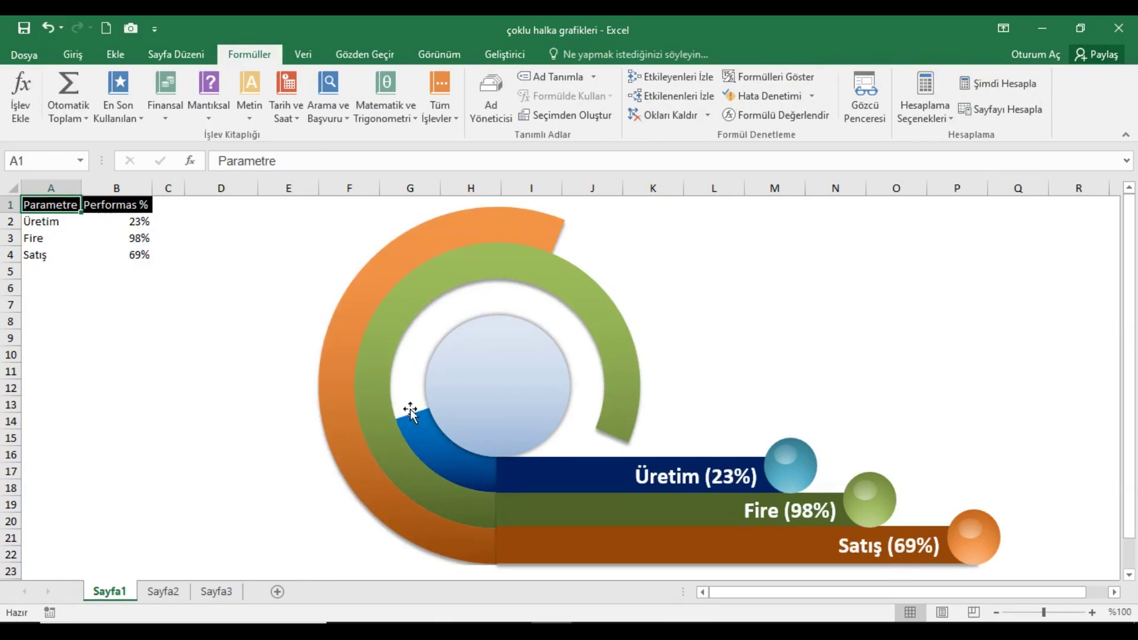
left_click(165, 592)
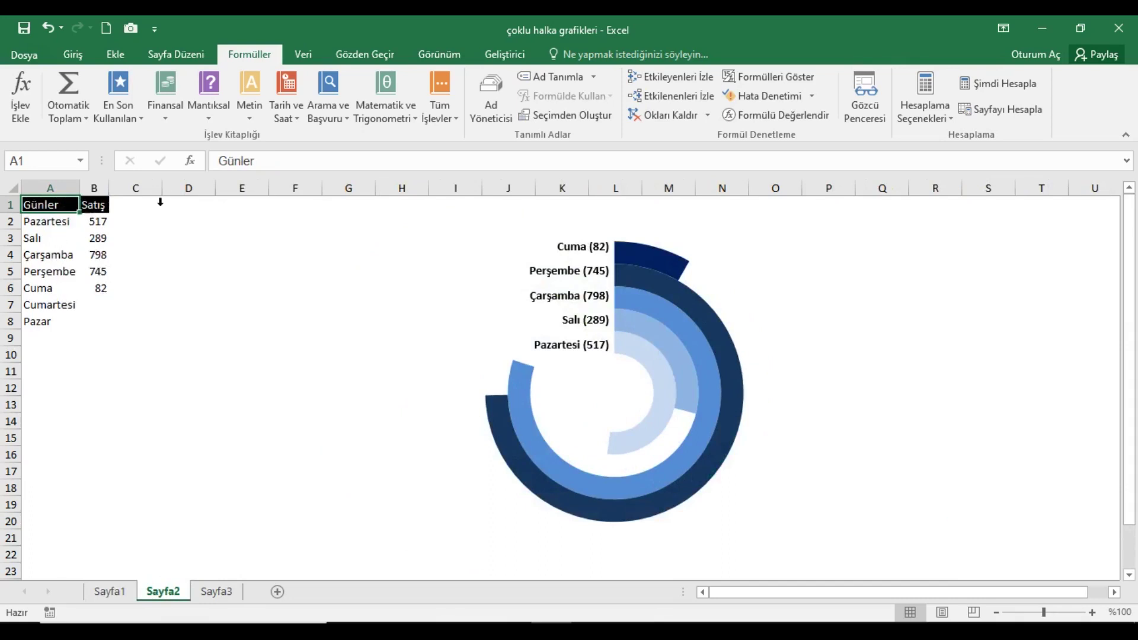
- Recalculate about twenty times to regenerate the daily sales figures, then return to Sayfa1
left_click(1006, 88)
left_click(1006, 88)
left_click(1006, 87)
left_click(1006, 88)
left_click(1006, 88)
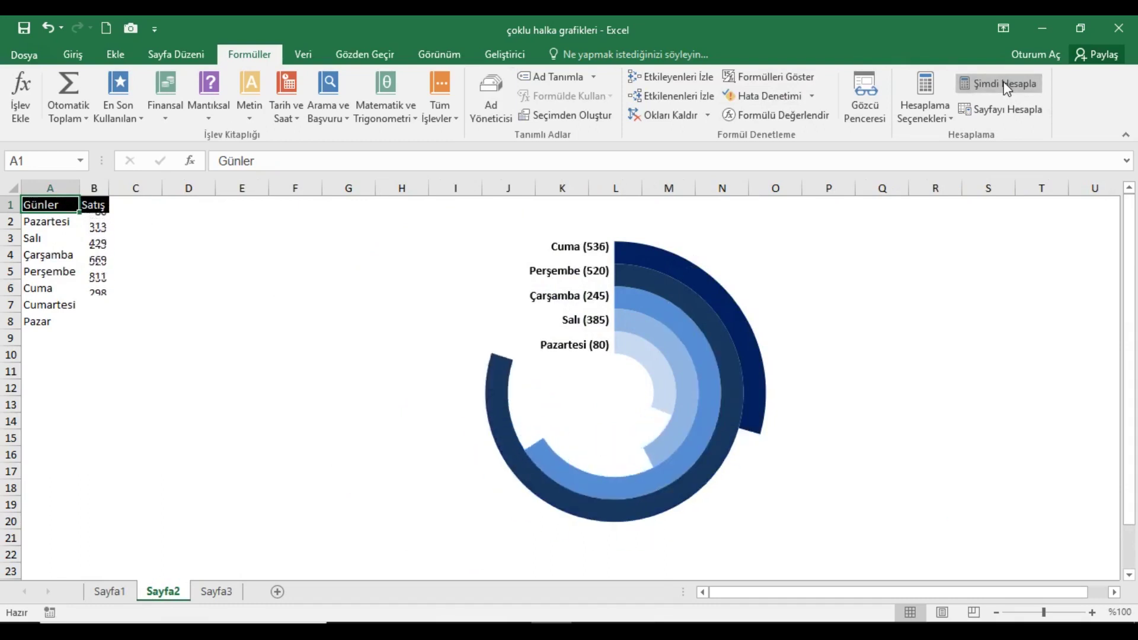
left_click(1006, 88)
left_click(1006, 87)
left_click(1006, 88)
left_click(1006, 88)
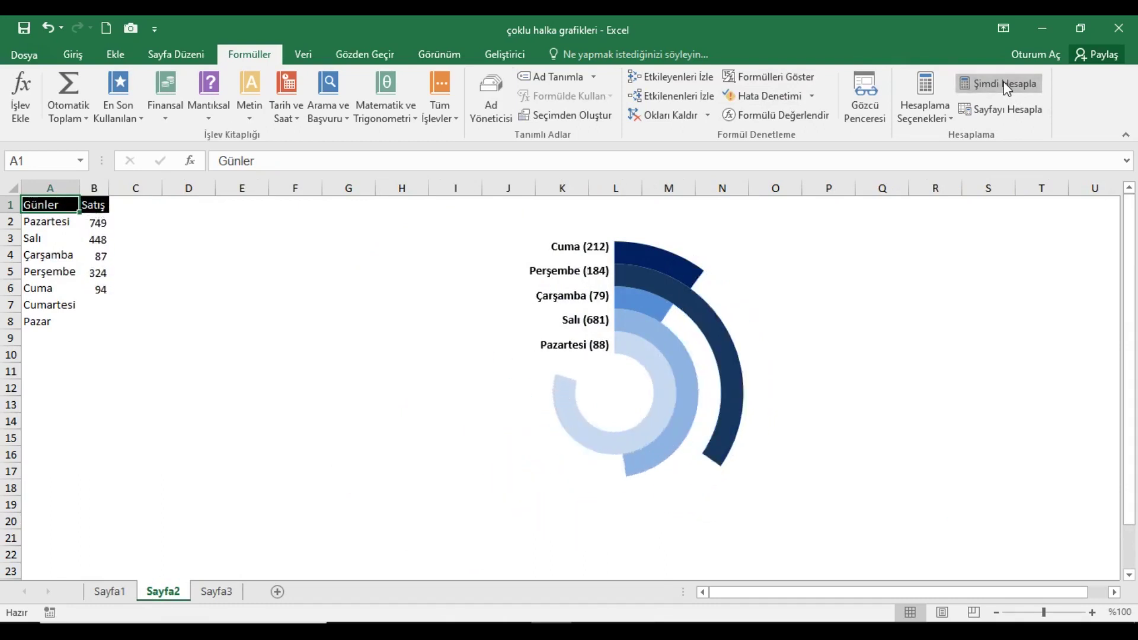
left_click(1006, 88)
left_click(1006, 87)
left_click(1006, 88)
left_click(1006, 88)
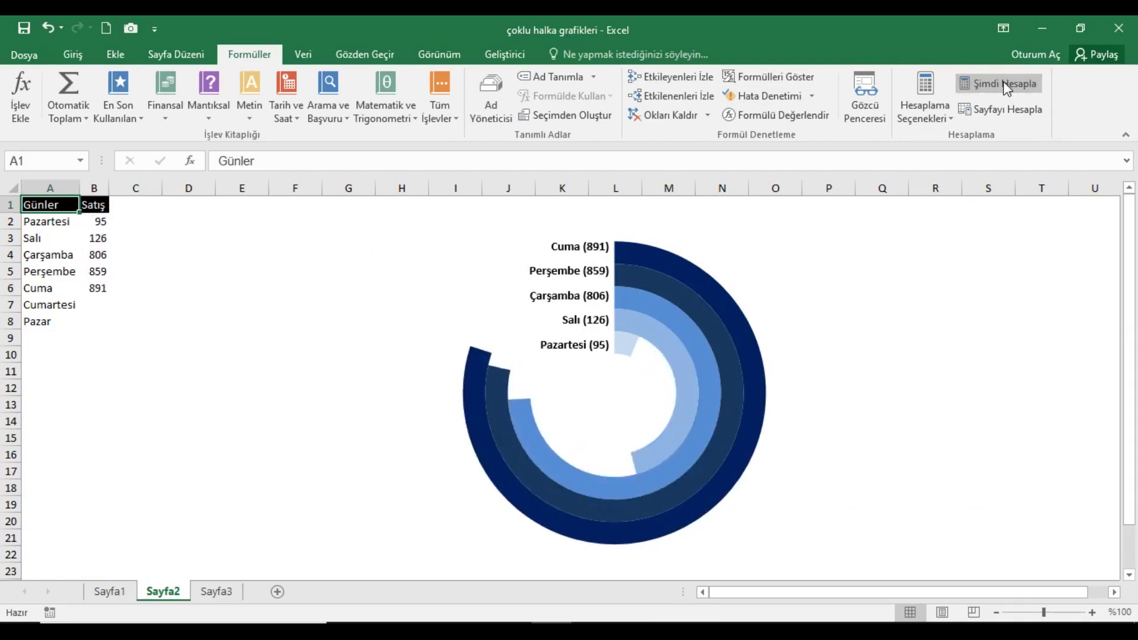
left_click(1006, 88)
left_click(1006, 88)
left_click(1006, 88)
left_click(1006, 87)
left_click(1006, 87)
left_click(1006, 88)
left_click(1006, 87)
left_click(1006, 87)
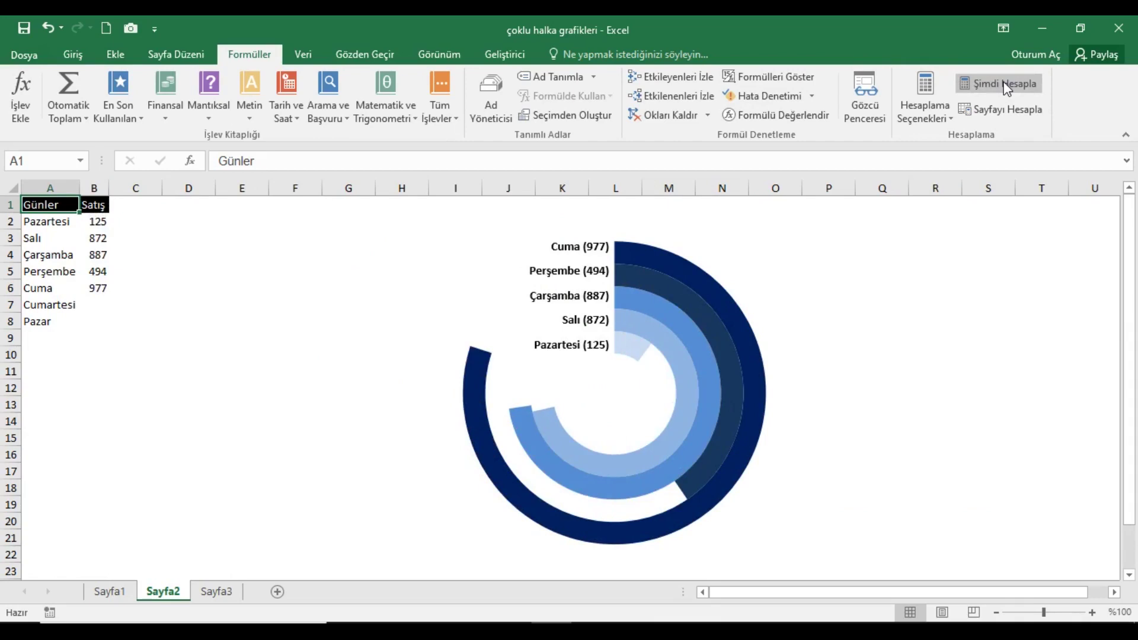
left_click(110, 591)
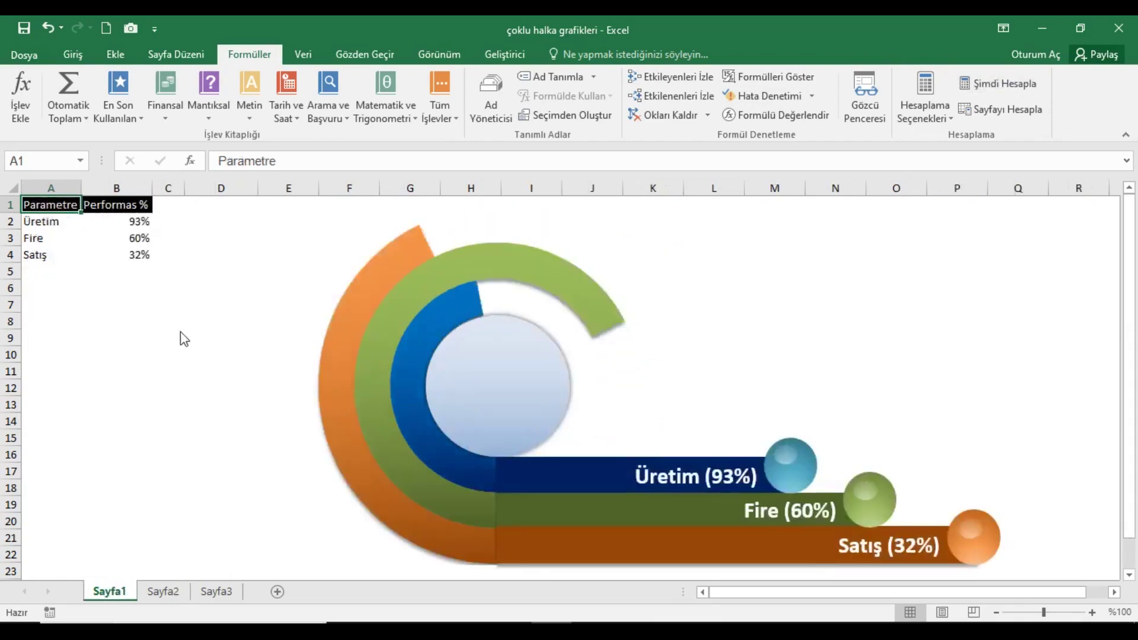
- Copy the Parametre table A1:B4 and paste it as values into A1 of Sayfa3
left_click_drag(50, 205, 139, 255)
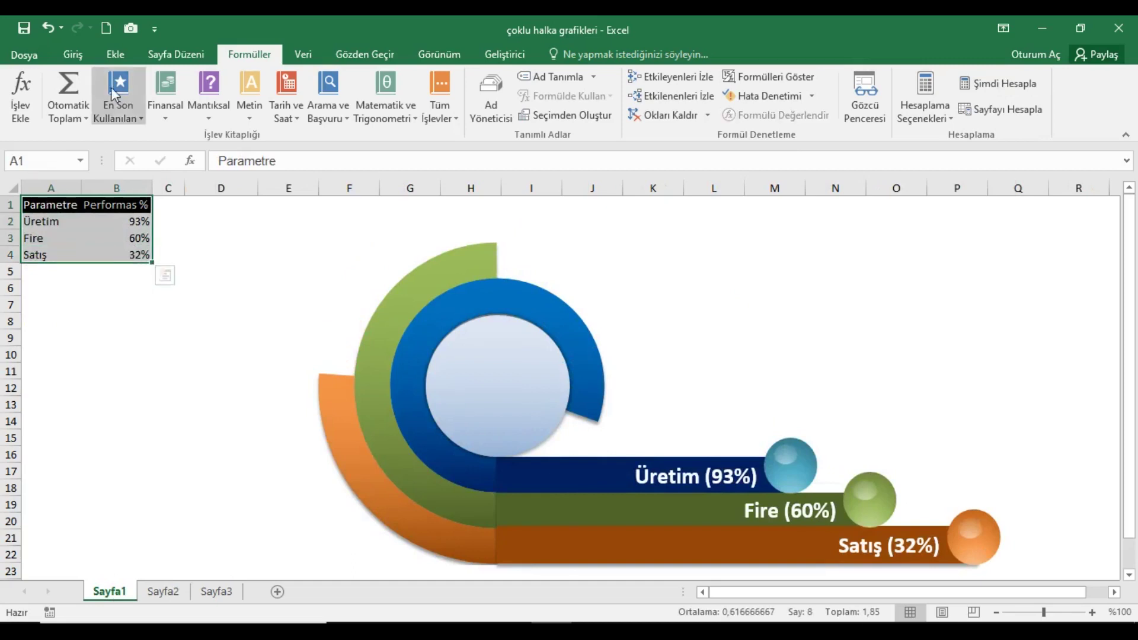
left_click(73, 54)
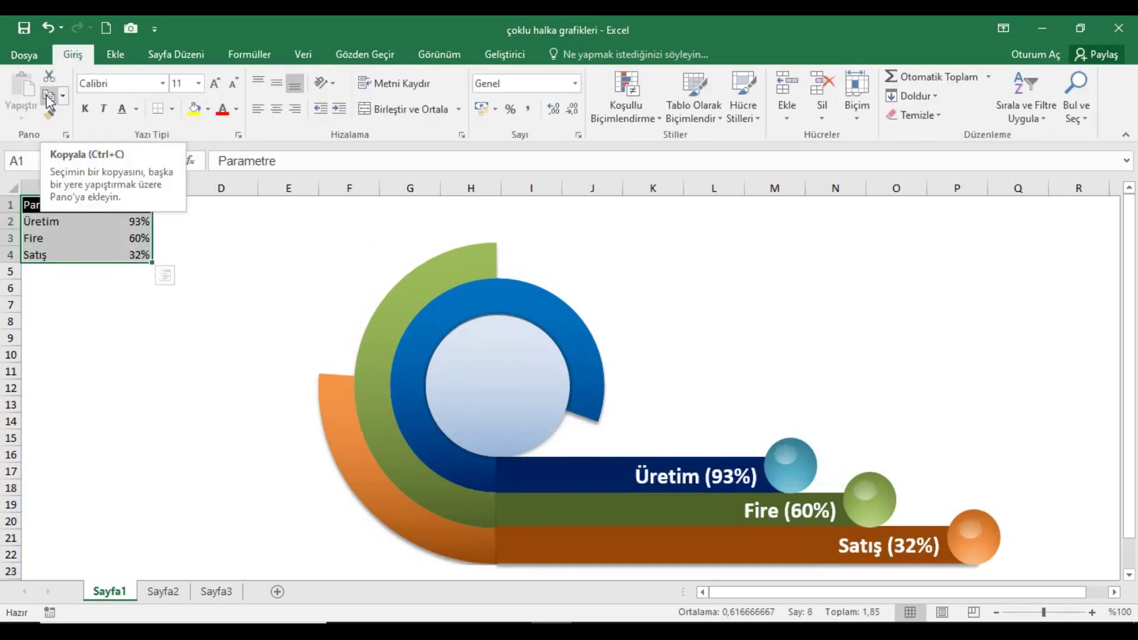
left_click(49, 98)
left_click(203, 593)
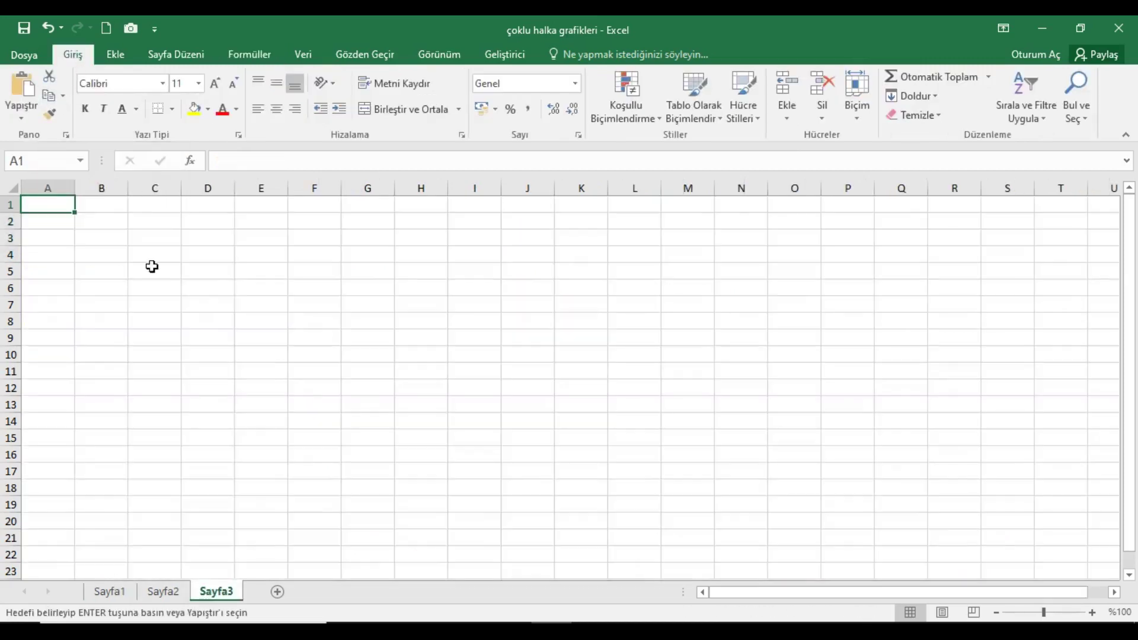
right_click(62, 206)
left_click(112, 295)
left_click(58, 229)
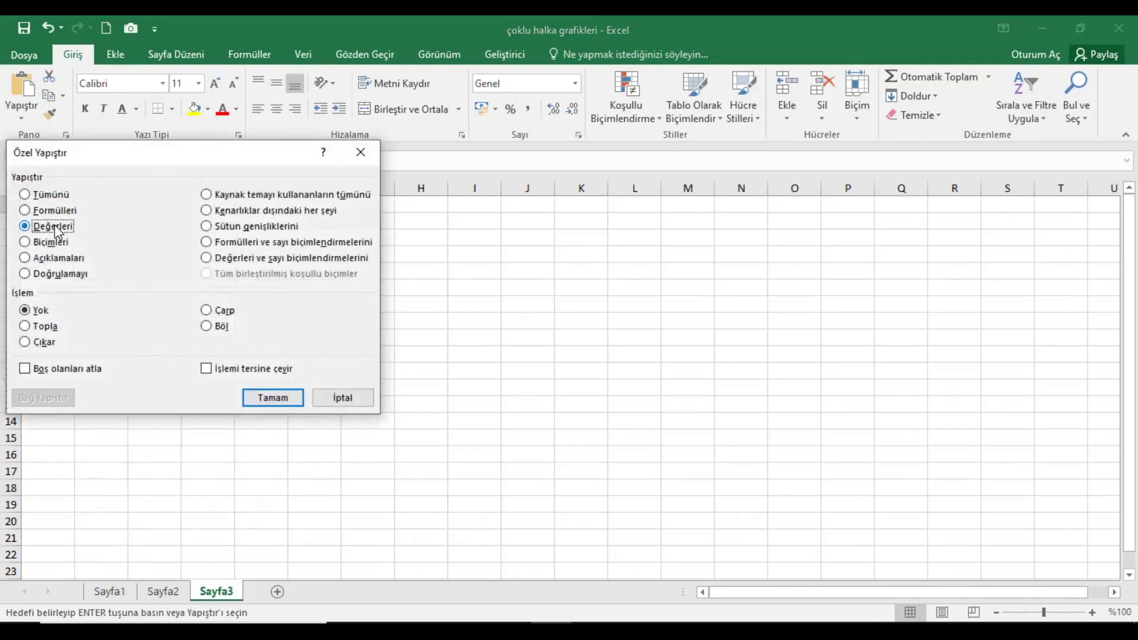
left_click(244, 399)
- Paste the table's formatting onto Sayfa3 and autofit columns A and B
right_click(66, 209)
left_click(116, 316)
left_click(47, 255)
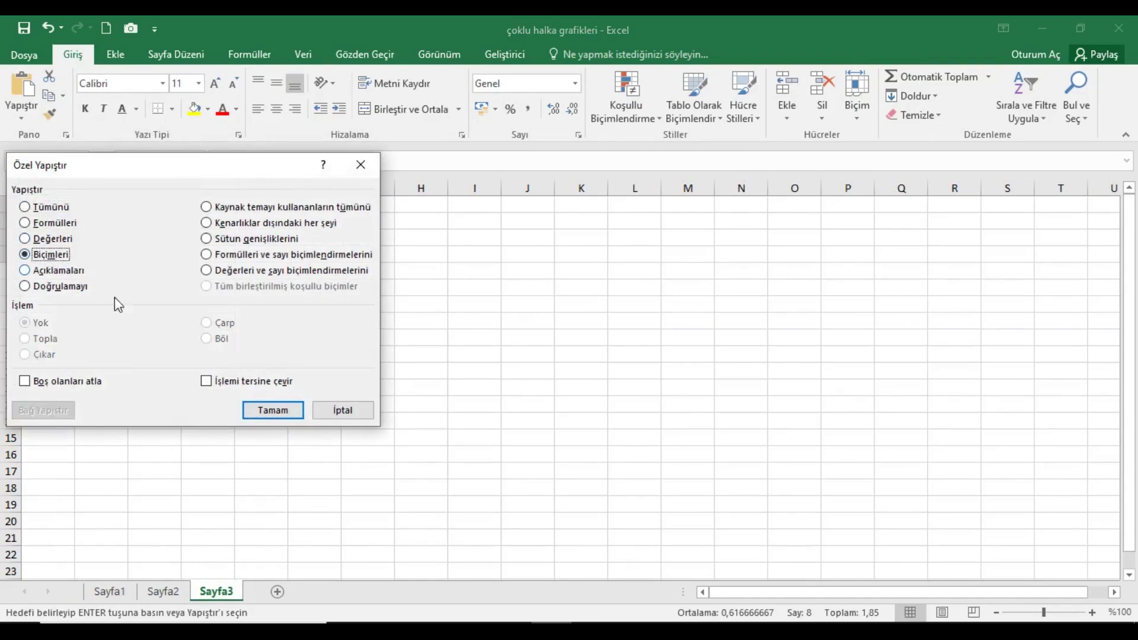
left_click(270, 409)
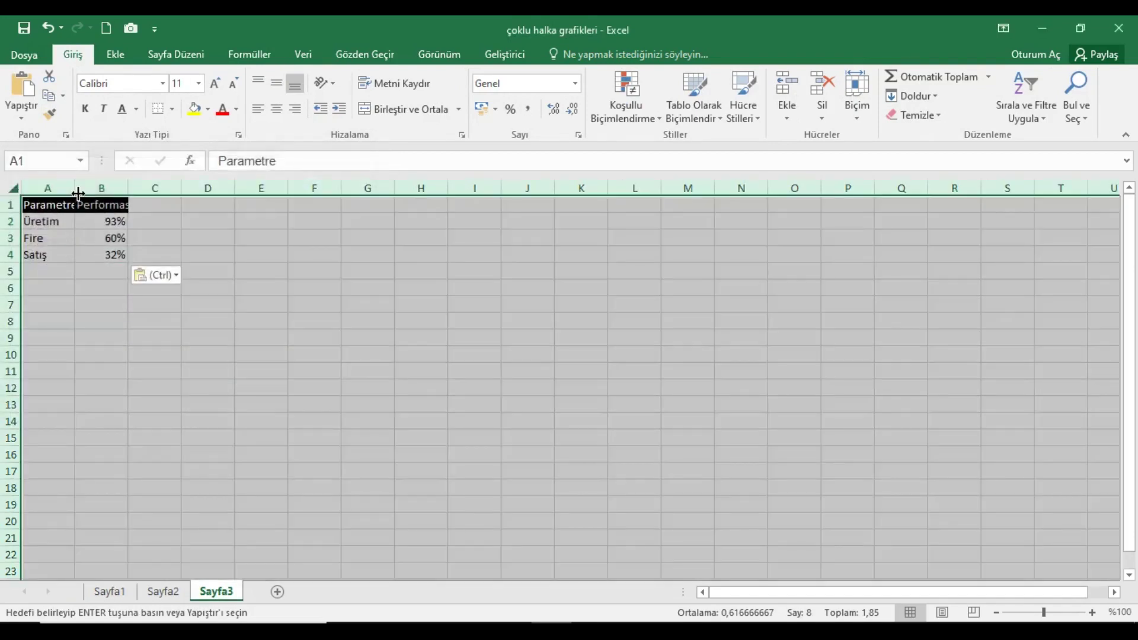
left_click(66, 217)
left_click_drag(146, 220, 125, 260)
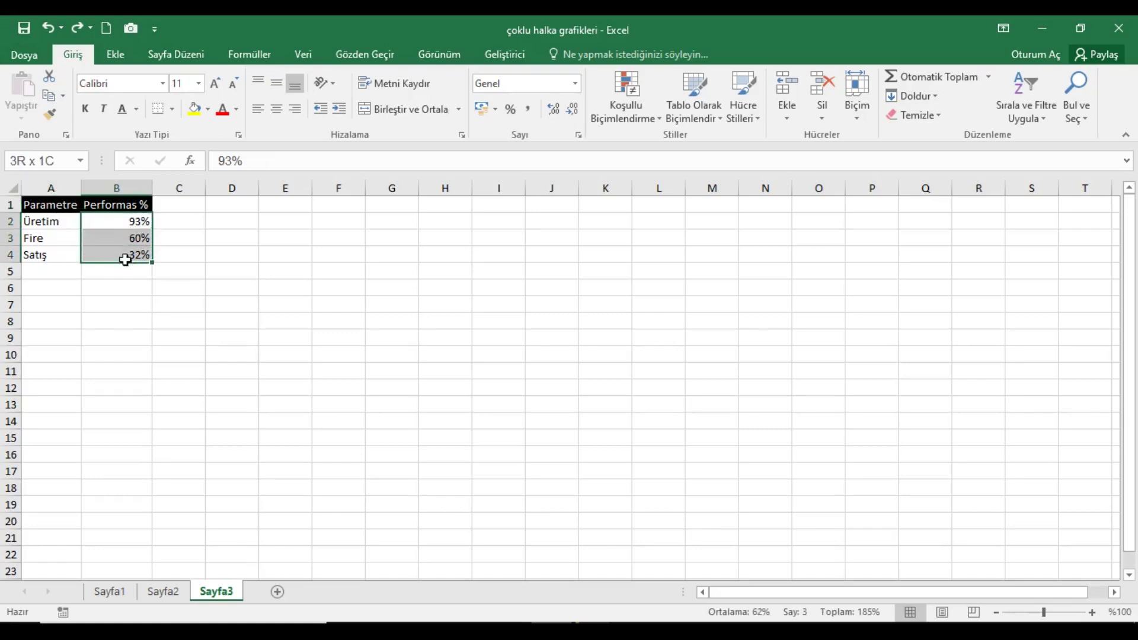
- Add a Boş header in C1 and fill the formula =1,1-B2 down through C4
left_click(188, 206)
type("Boş")
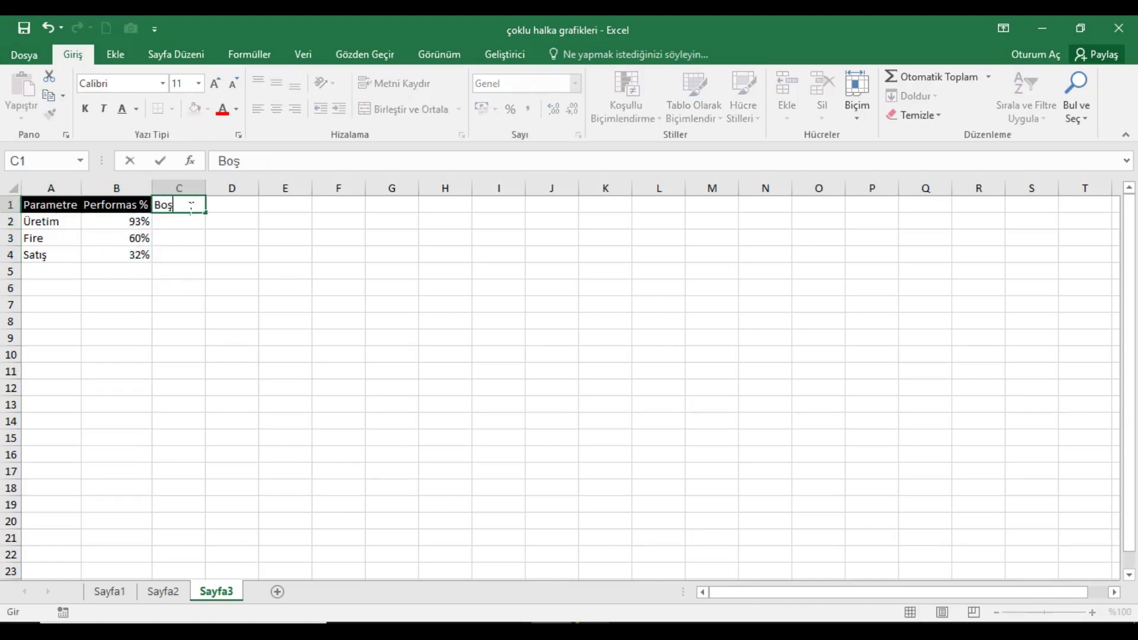
key("Return")
type("=1,1-")
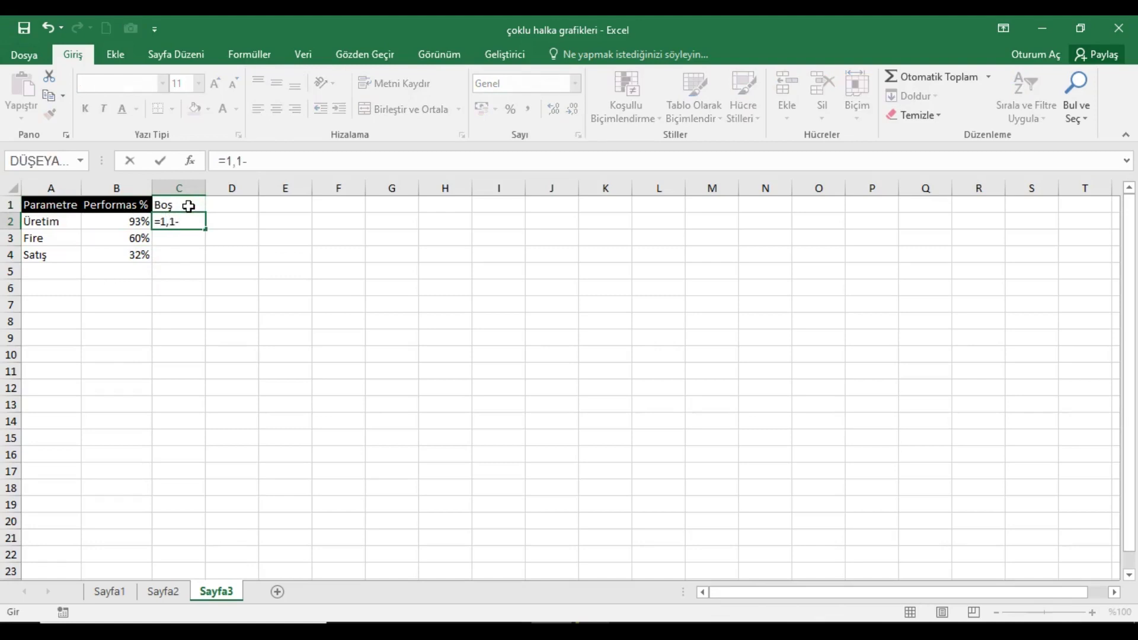
key("Left")
key("Return")
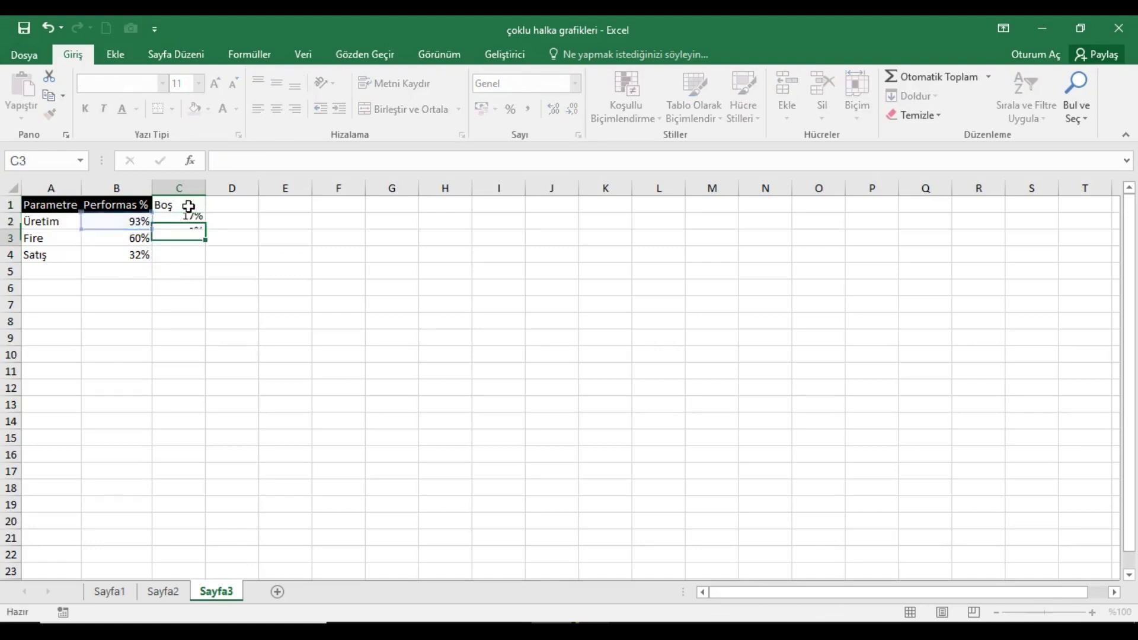
left_click(197, 227)
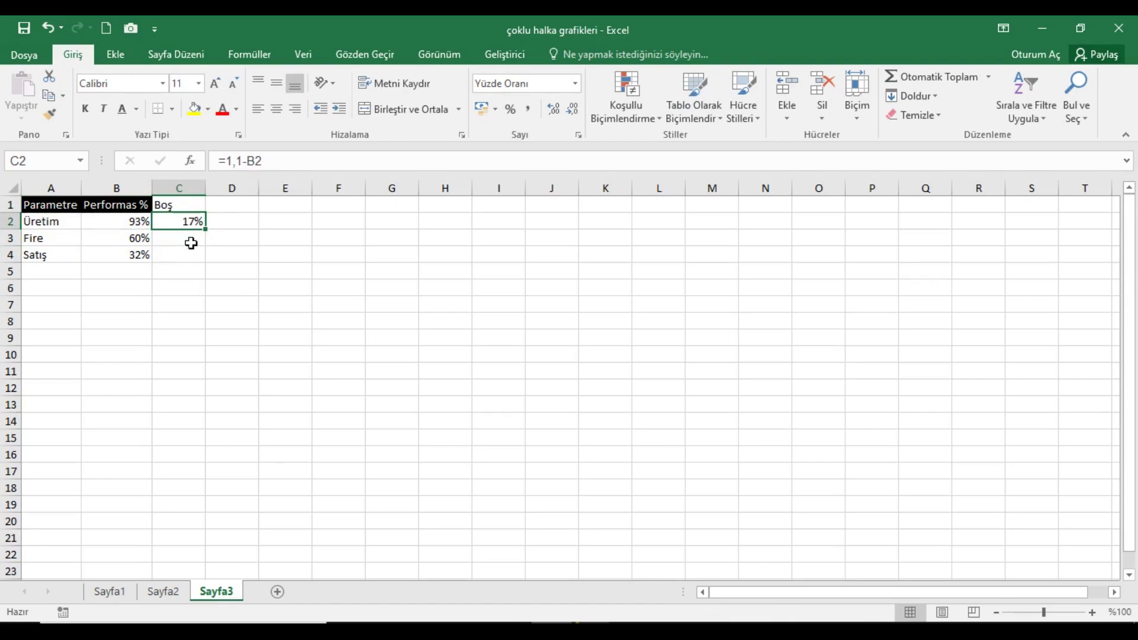
left_click_drag(178, 230, 178, 256)
key("ctrl+d")
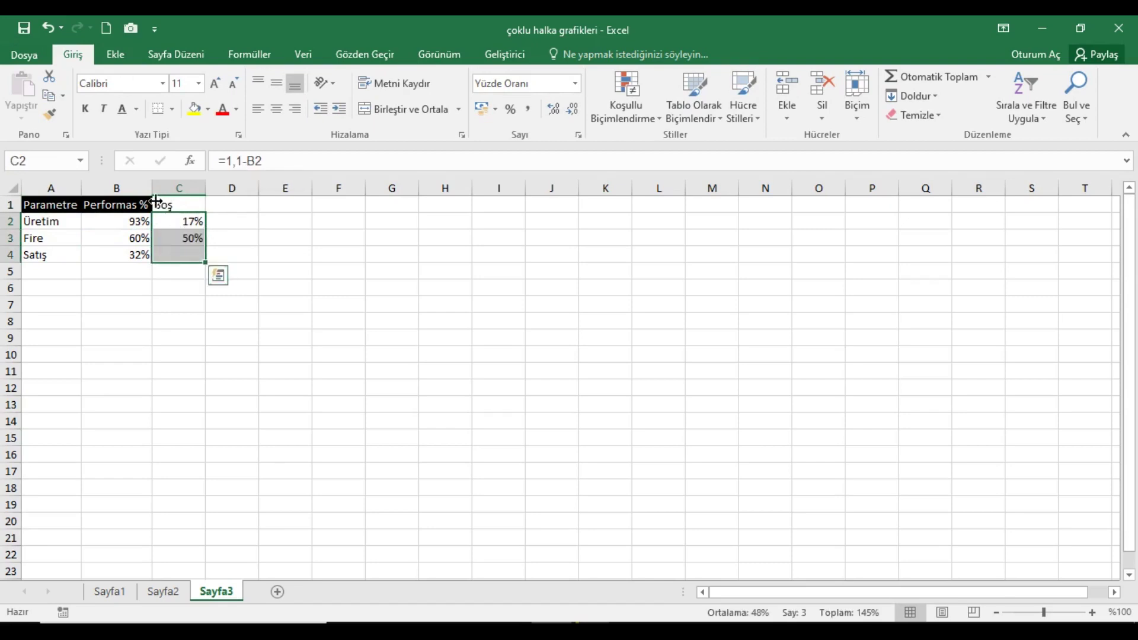
- Copy B1's header formatting onto C1 and autofit column C
left_click(116, 204)
left_click(50, 114)
left_click(177, 204)
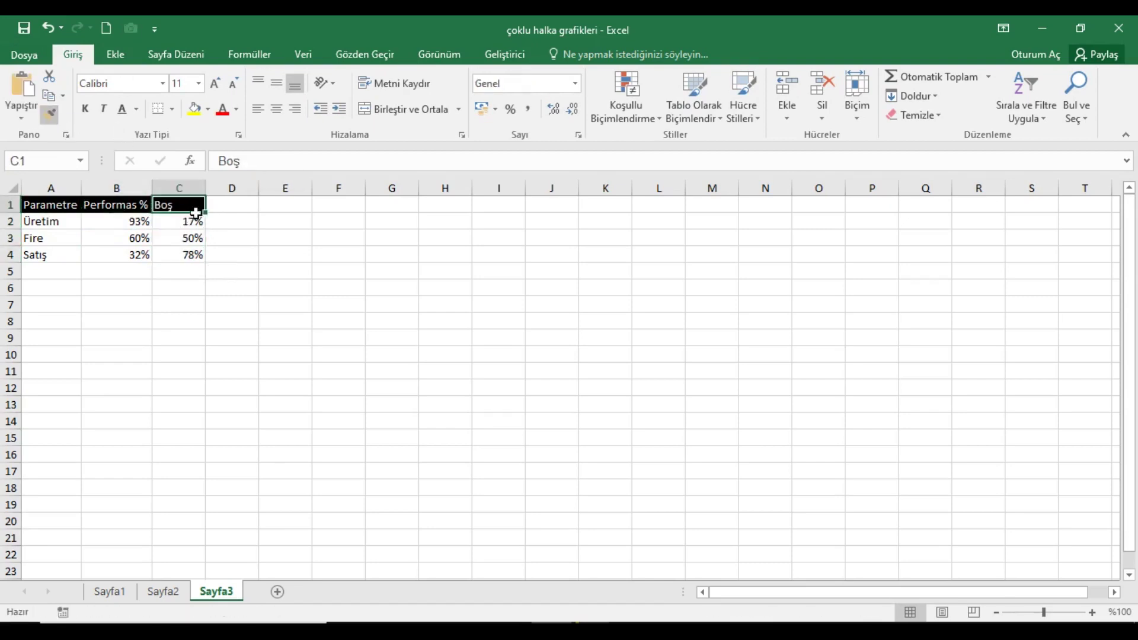
double_click(205, 188)
left_click(62, 211)
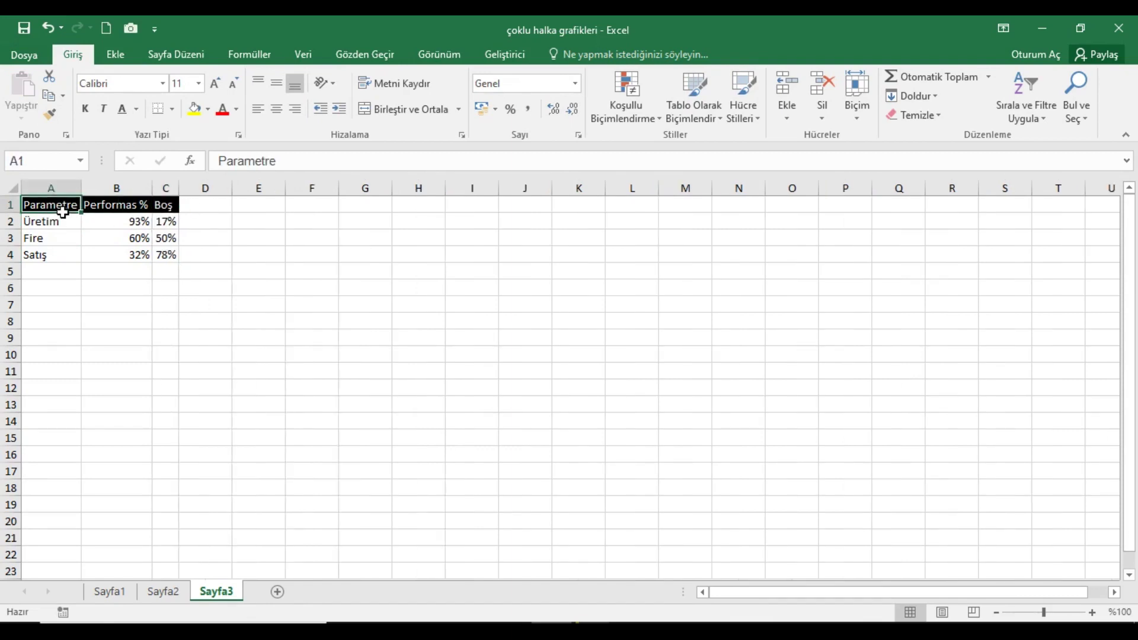
left_click_drag(62, 212, 169, 255)
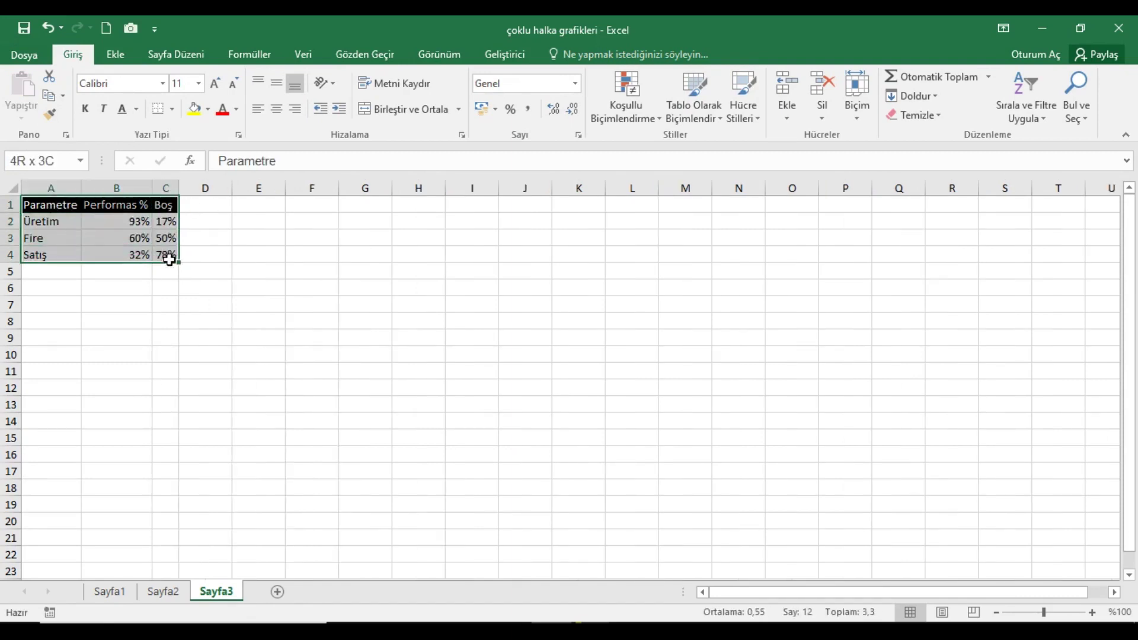
- Insert a doughnut chart of the A1:C4 table and delete its title and legend
left_click(116, 54)
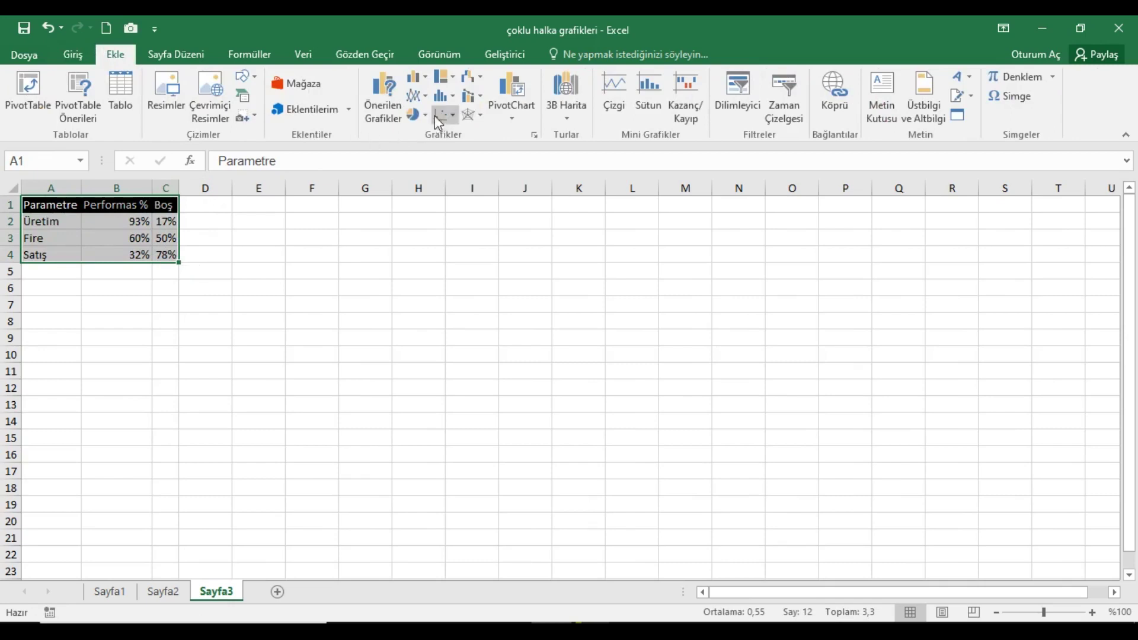
left_click(426, 116)
left_click(428, 295)
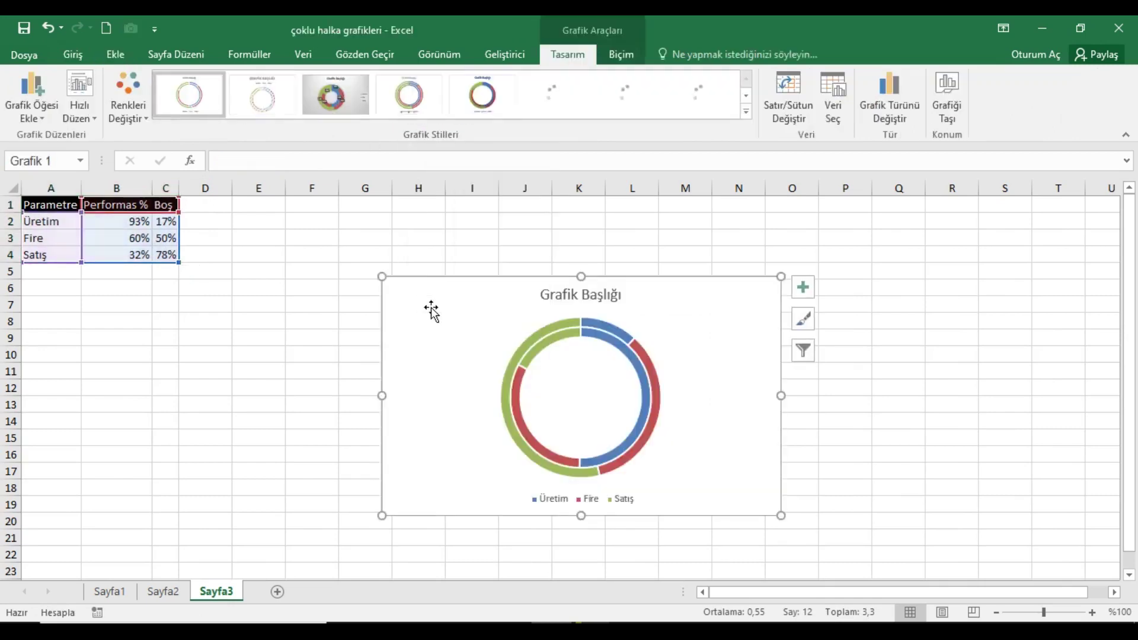
left_click(604, 303)
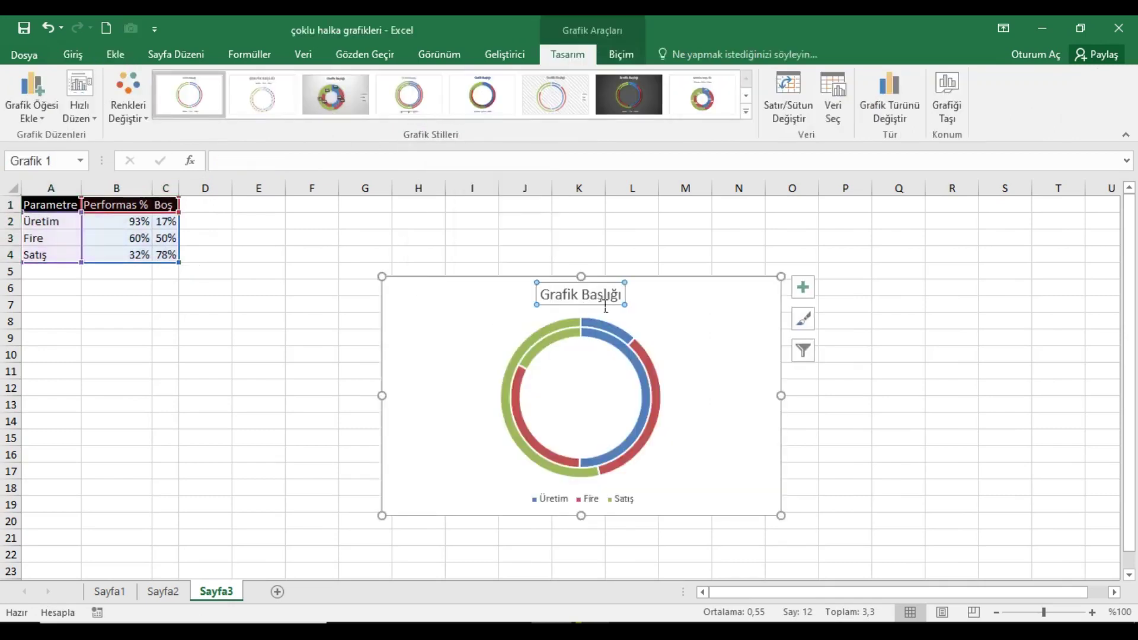
key("Delete")
left_click(607, 500)
key("Delete")
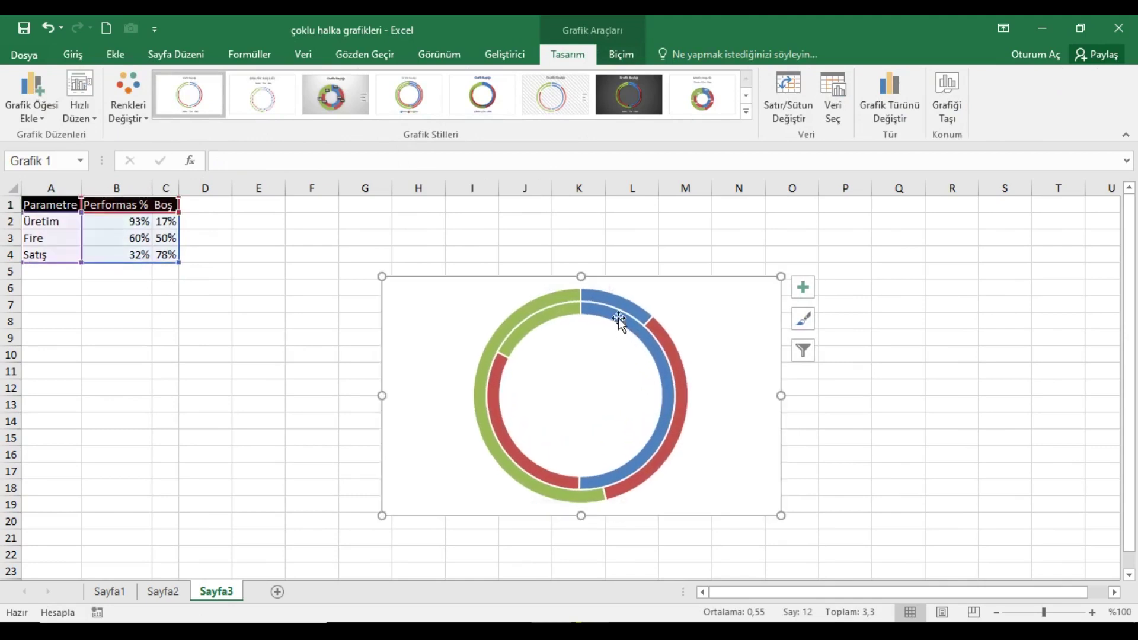
- Set the chart to No Outline and hide the worksheet gridlines
left_click(687, 297)
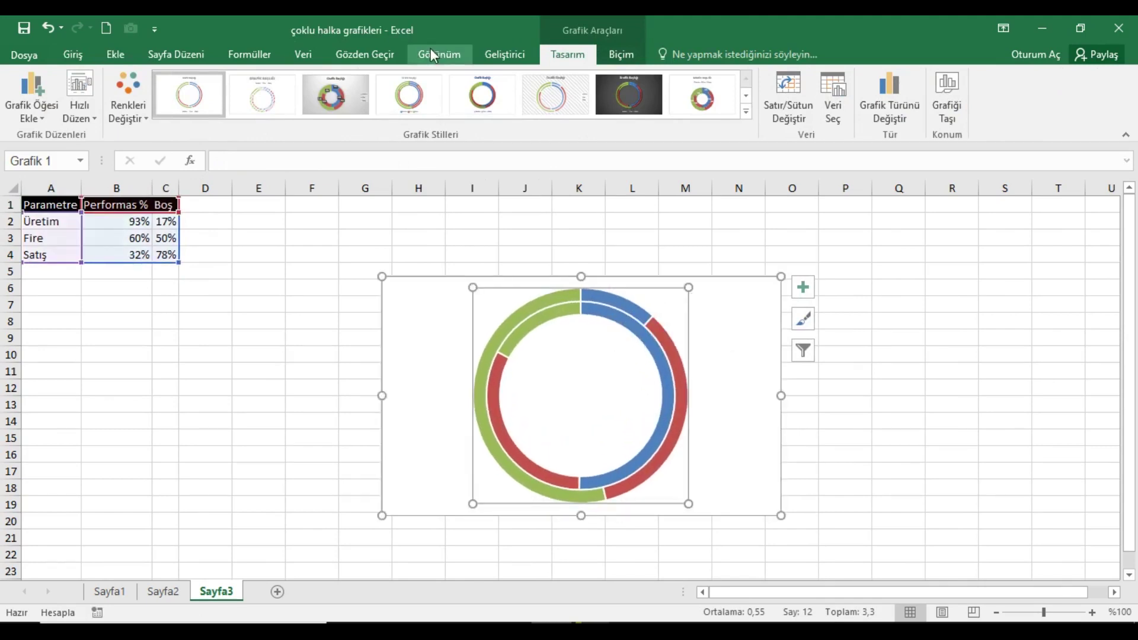
left_click(620, 54)
left_click(465, 76)
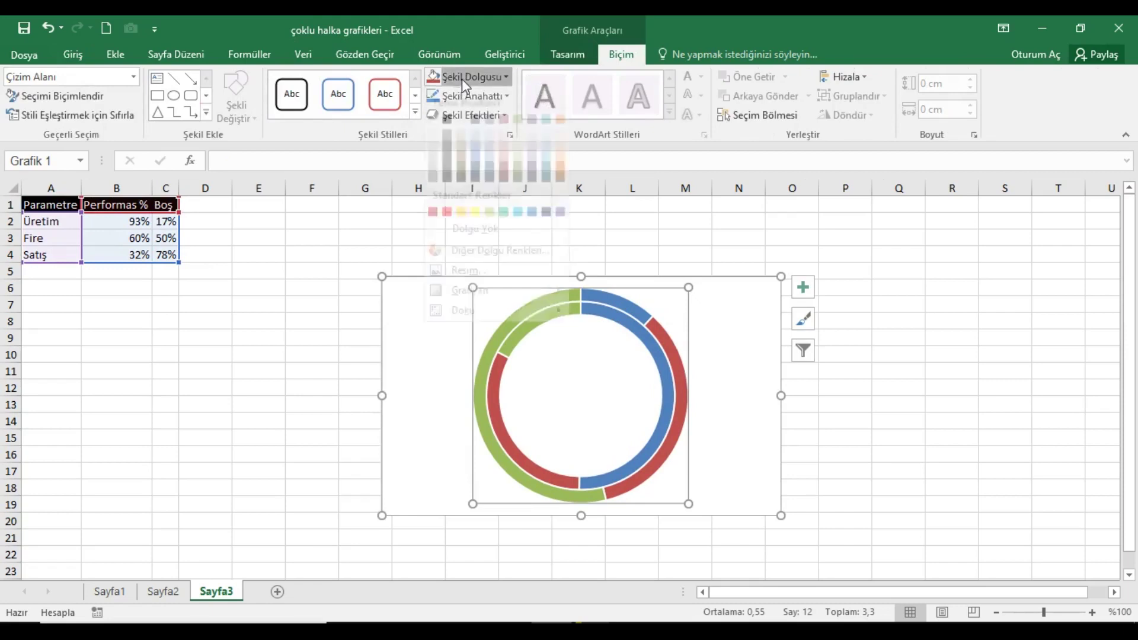
left_click(462, 244)
left_click(467, 96)
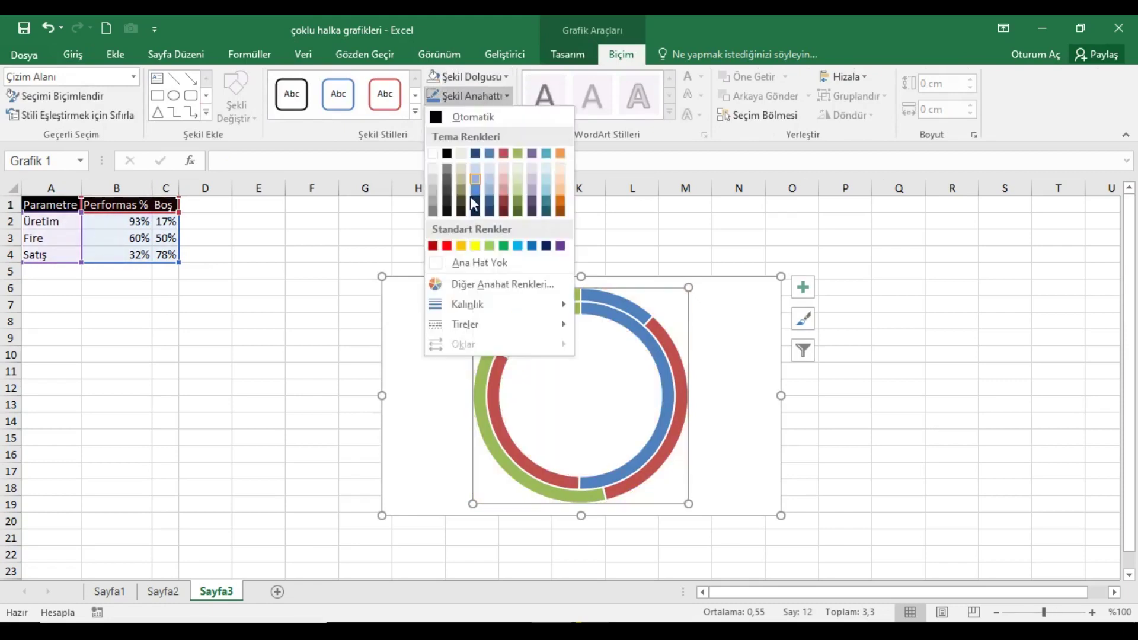
left_click(469, 262)
left_click(332, 221)
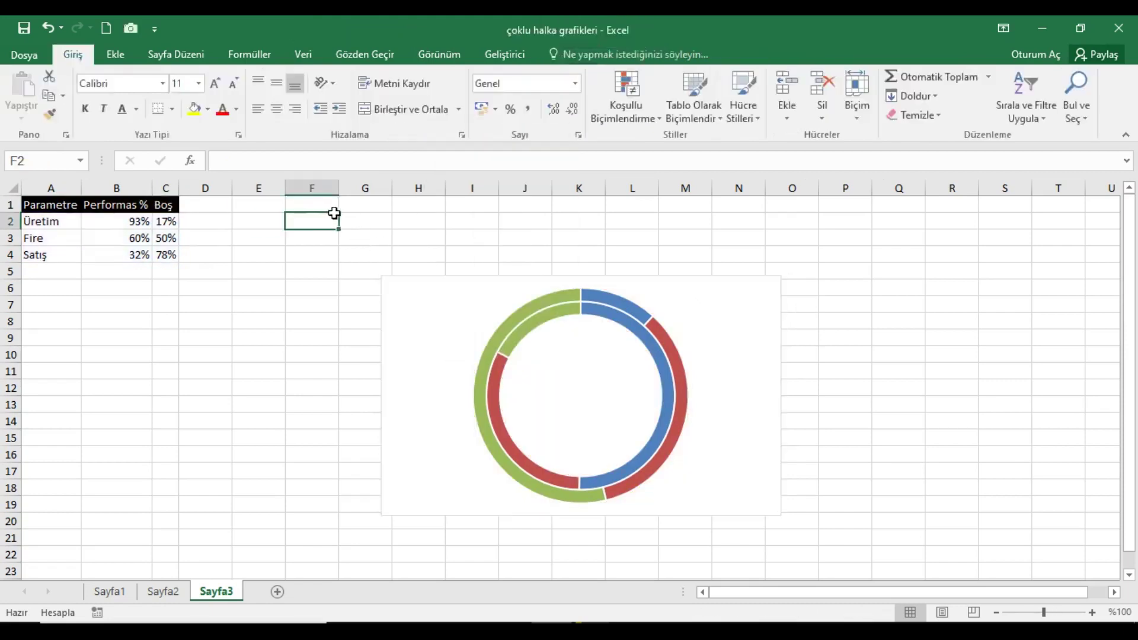
left_click(439, 54)
left_click(245, 110)
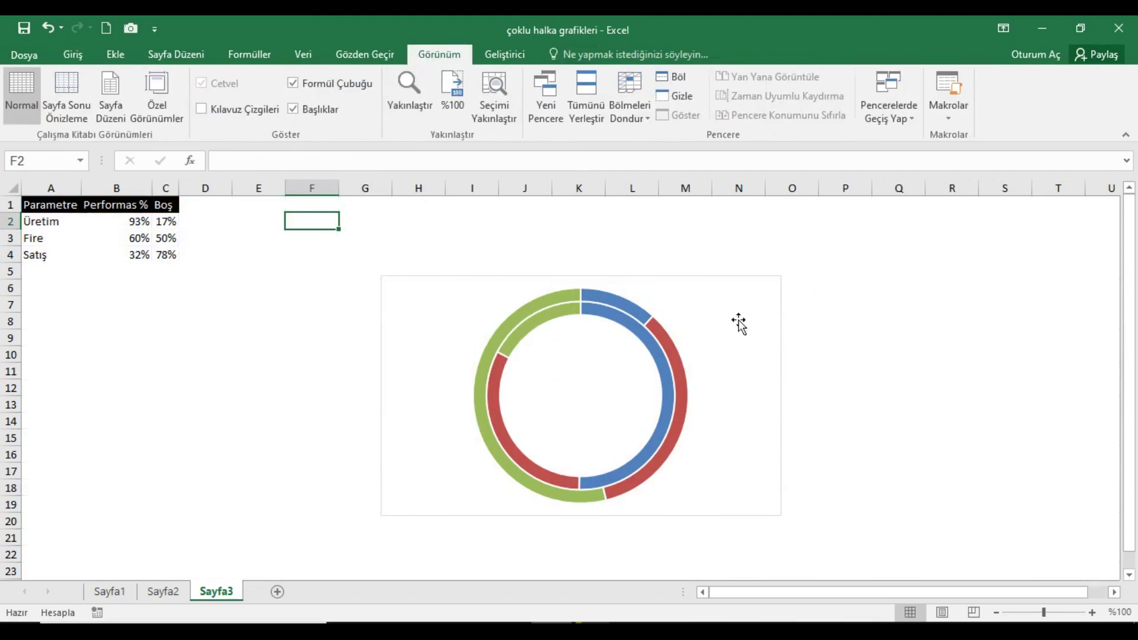
- Set the doughnut's first slice angle to 180° and its hole size to 40%
right_click(613, 320)
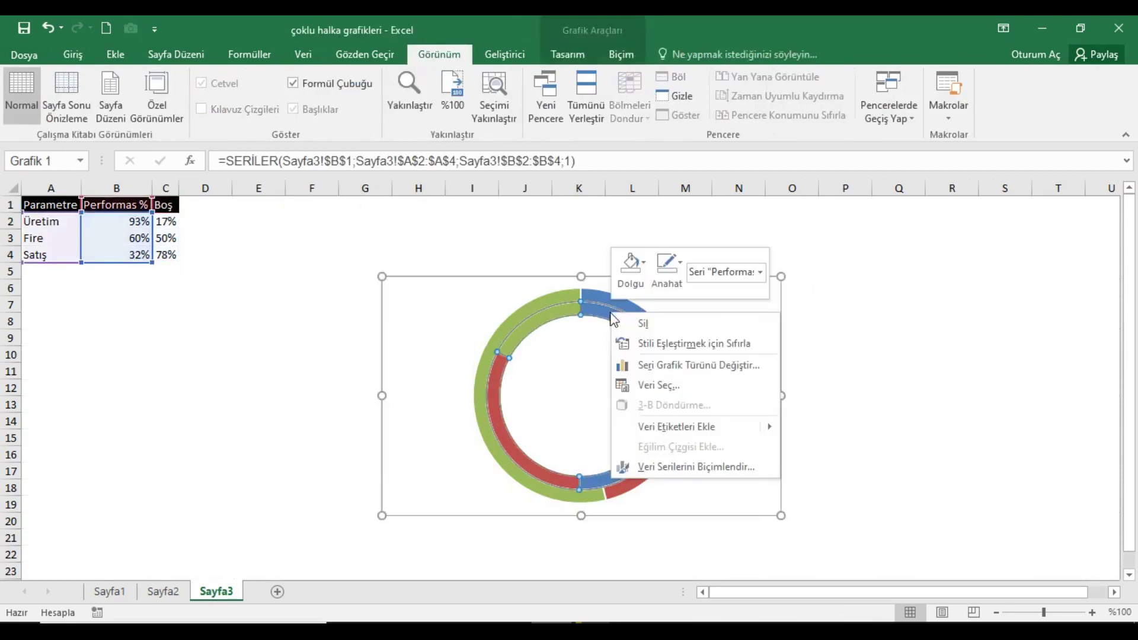
left_click(682, 467)
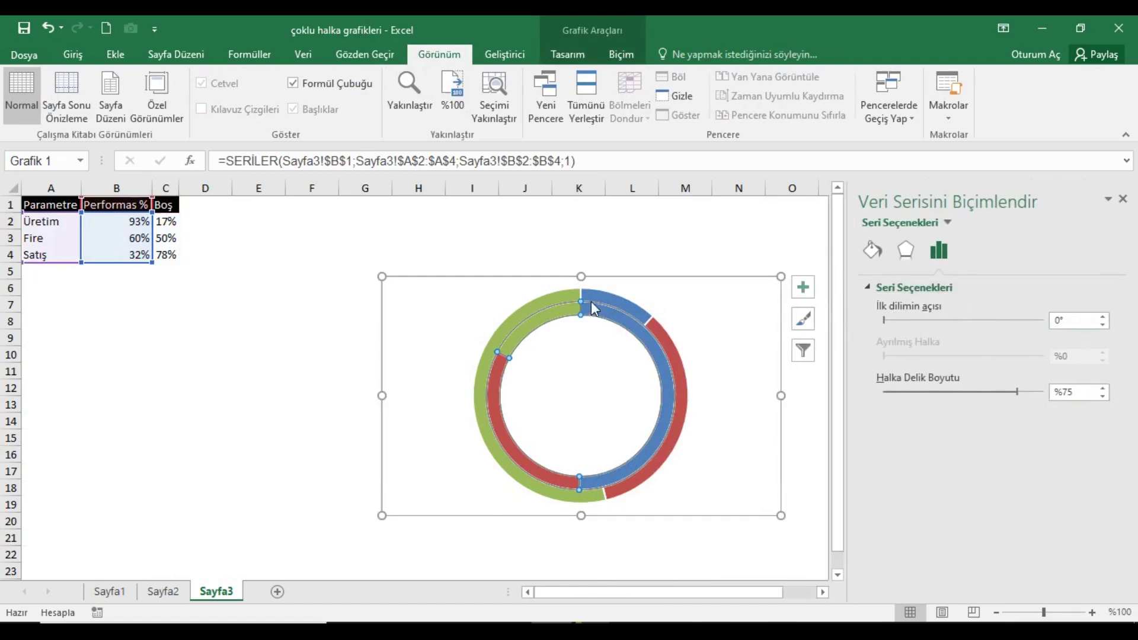
left_click(723, 318)
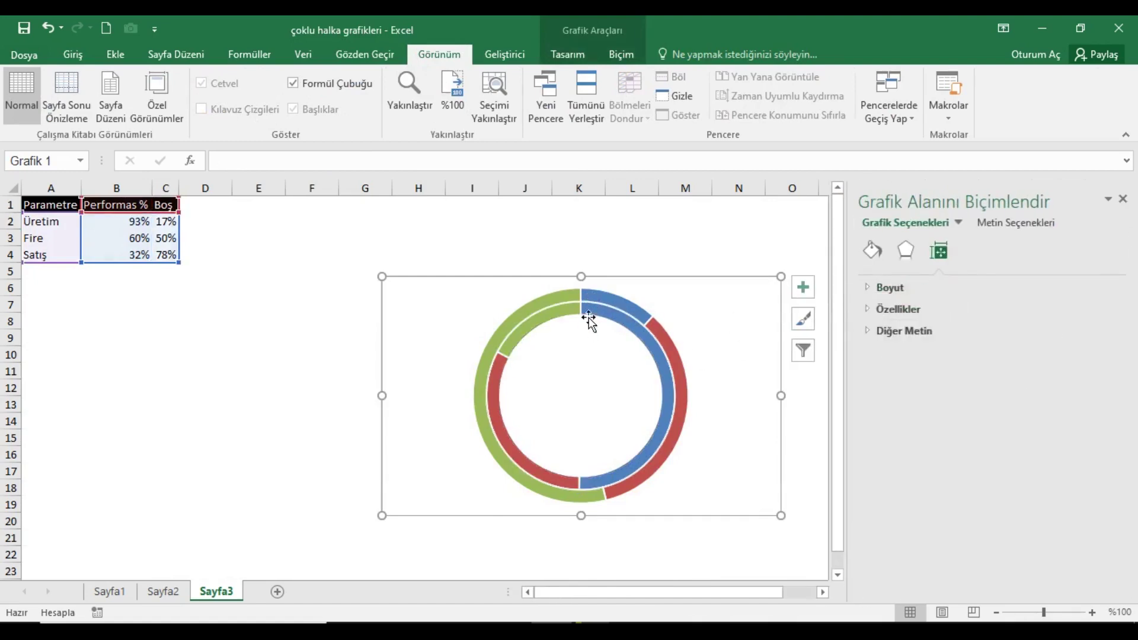
right_click(599, 321)
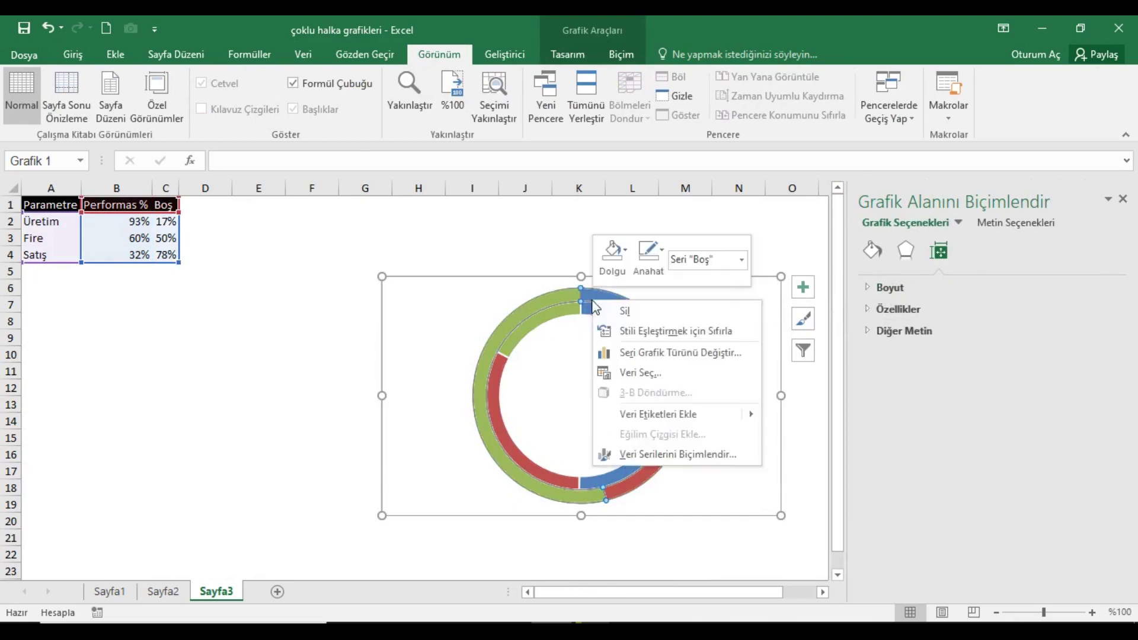
left_click(1081, 324)
type("180")
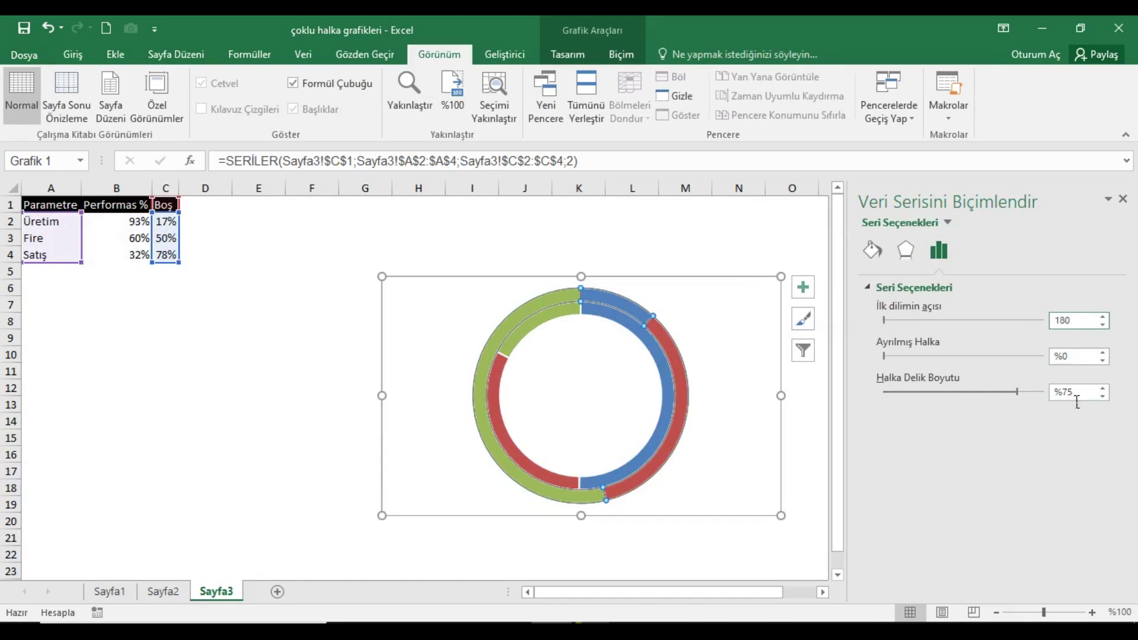
left_click(1078, 398)
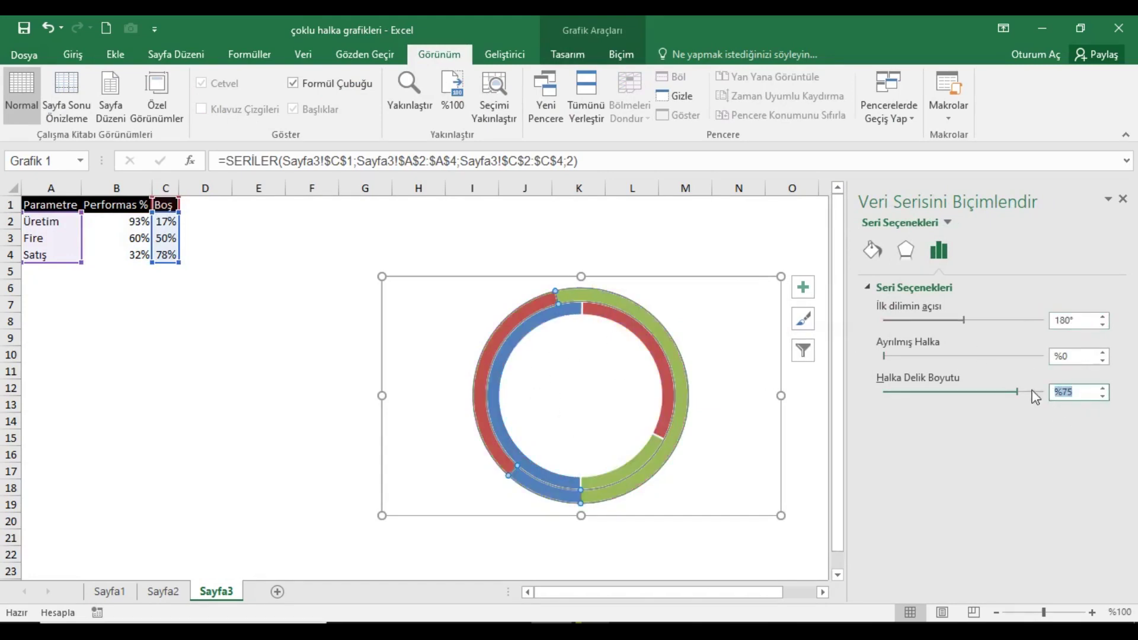
type("40")
left_click(1082, 323)
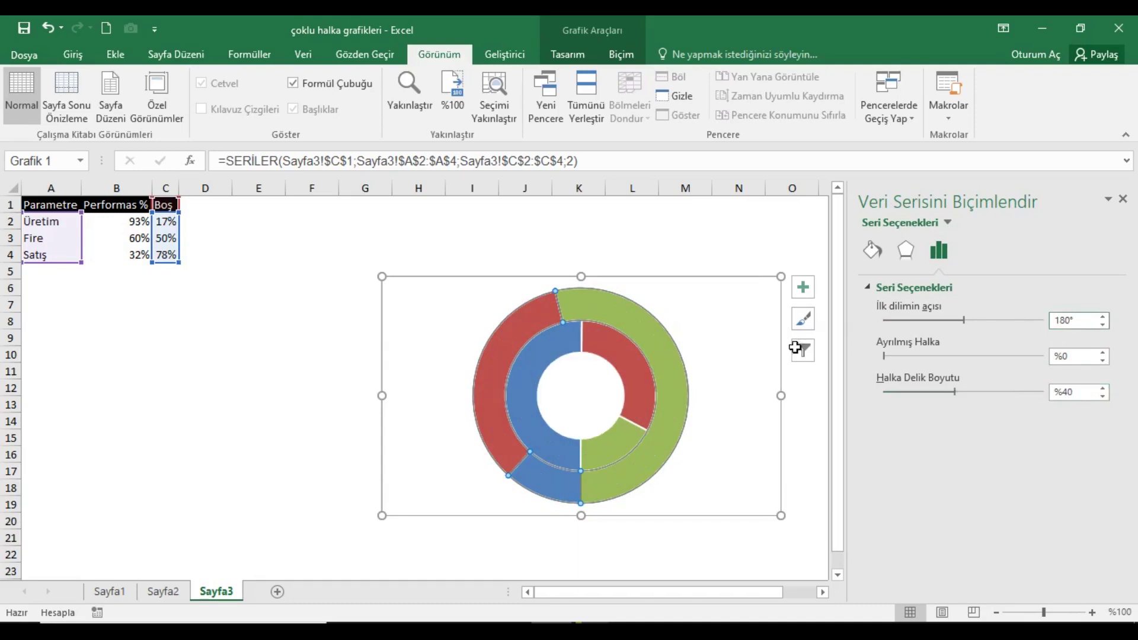
left_click(1124, 200)
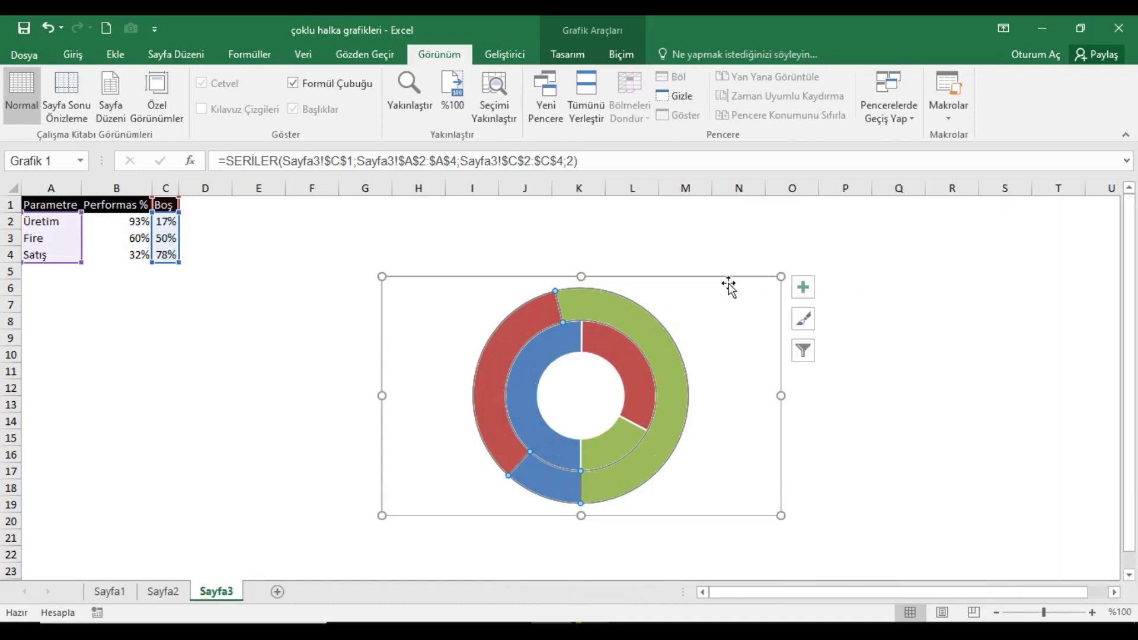
- Move the chart up and left and enlarge it down to about row 23
left_click_drag(730, 287, 574, 224)
left_click(573, 224)
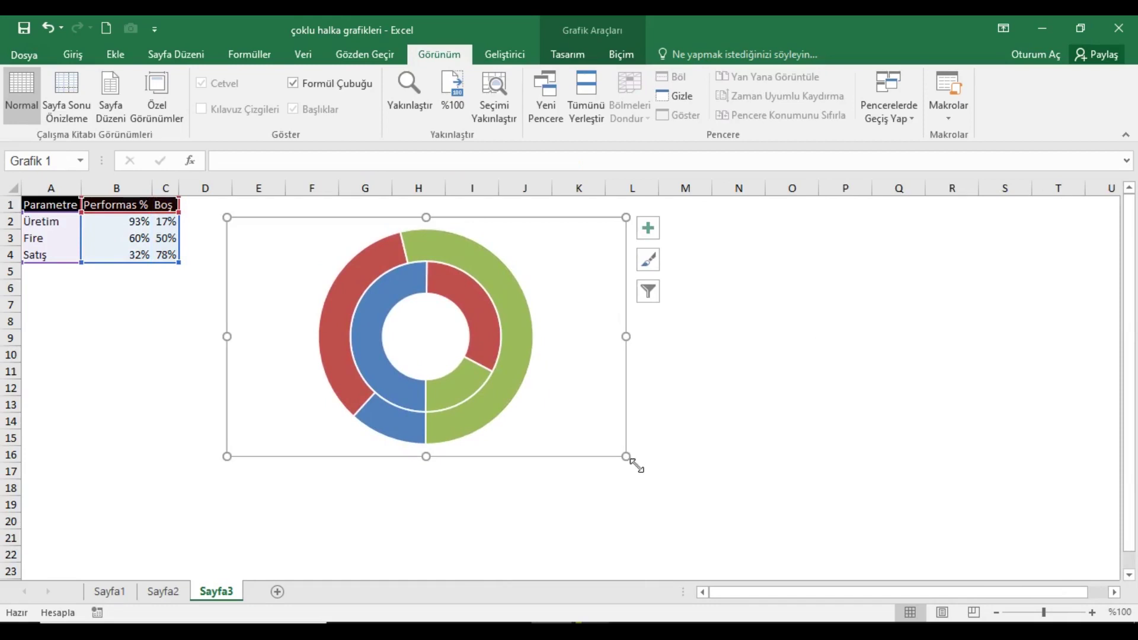
left_click_drag(641, 472, 789, 584)
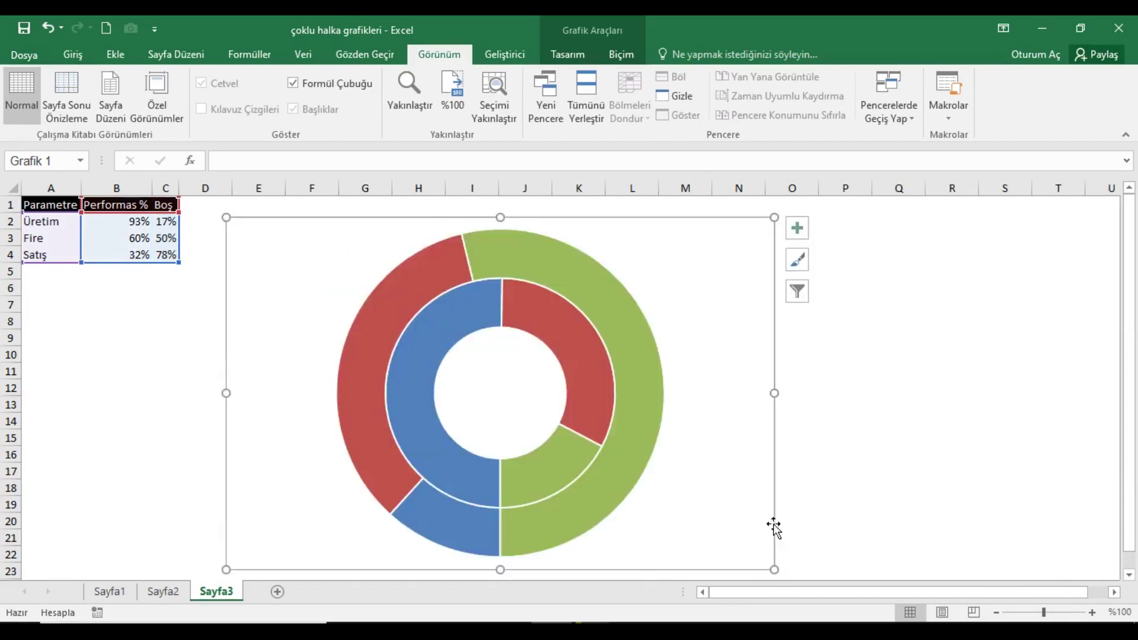
- Drag the plot area's top-right and bottom-right corners outward so the rings fill the chart height
left_click(664, 290)
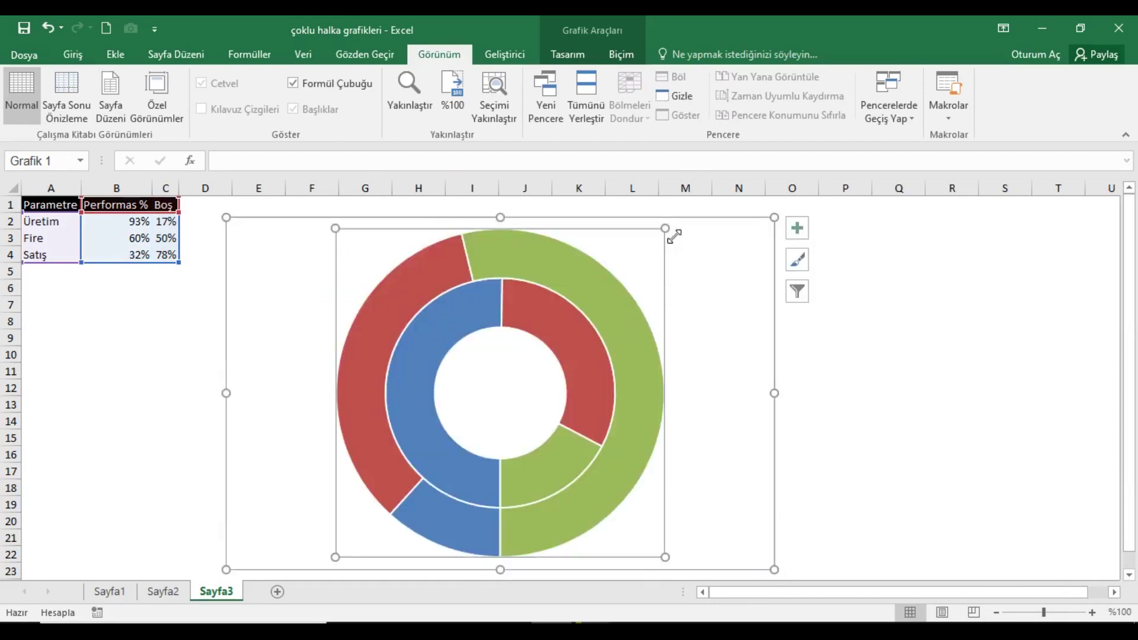
left_click_drag(665, 229, 674, 220)
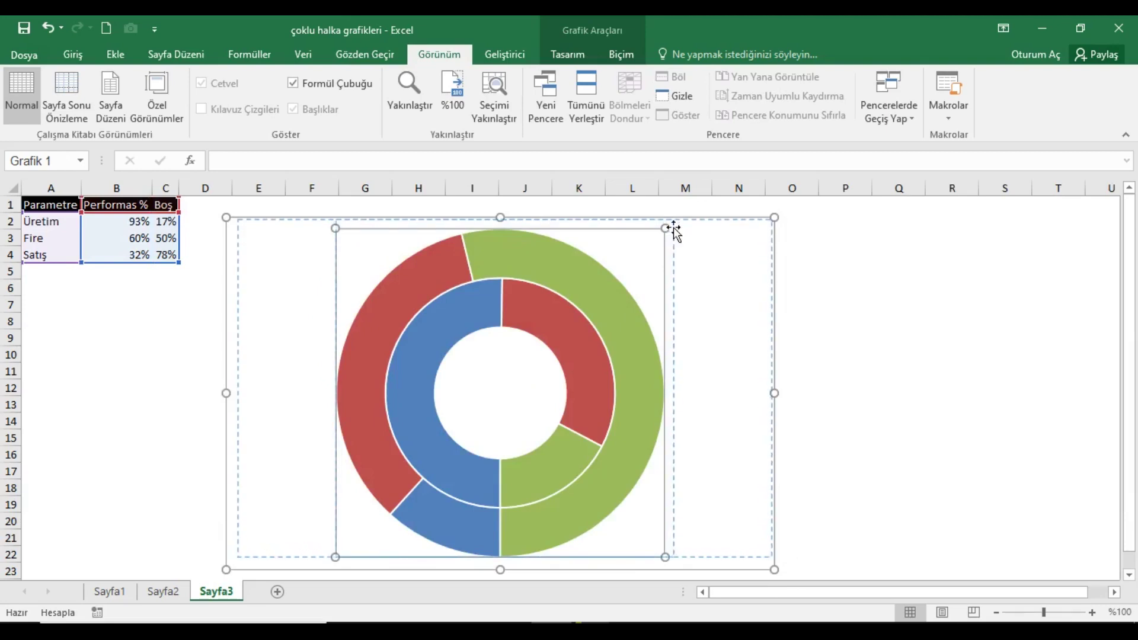
left_click_drag(676, 560, 686, 569)
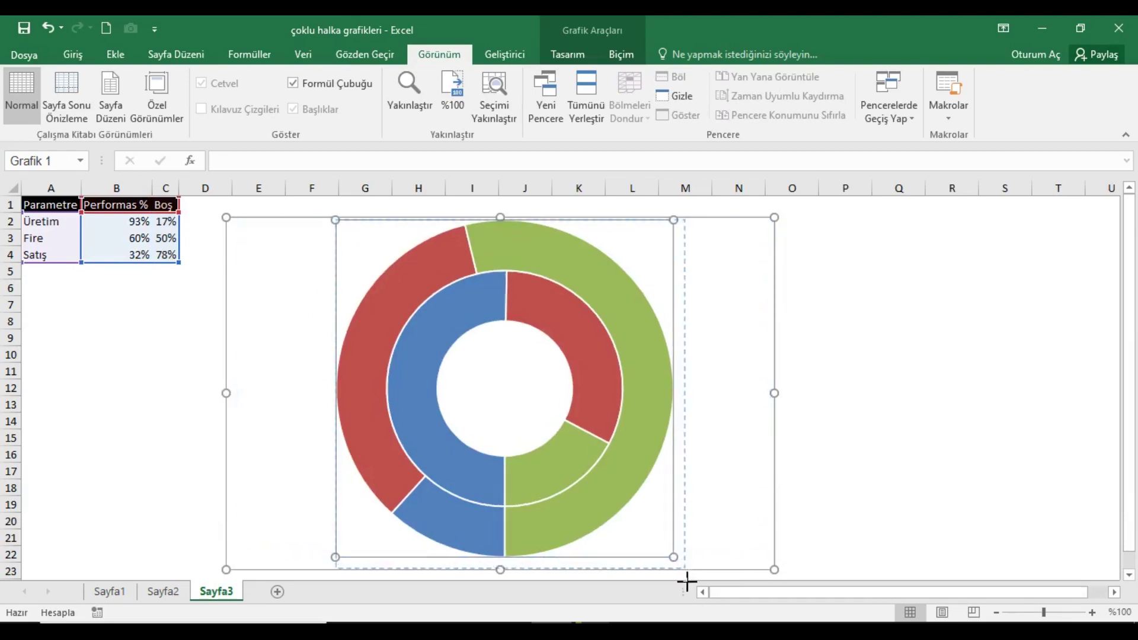
left_click(172, 207)
right_click(419, 296)
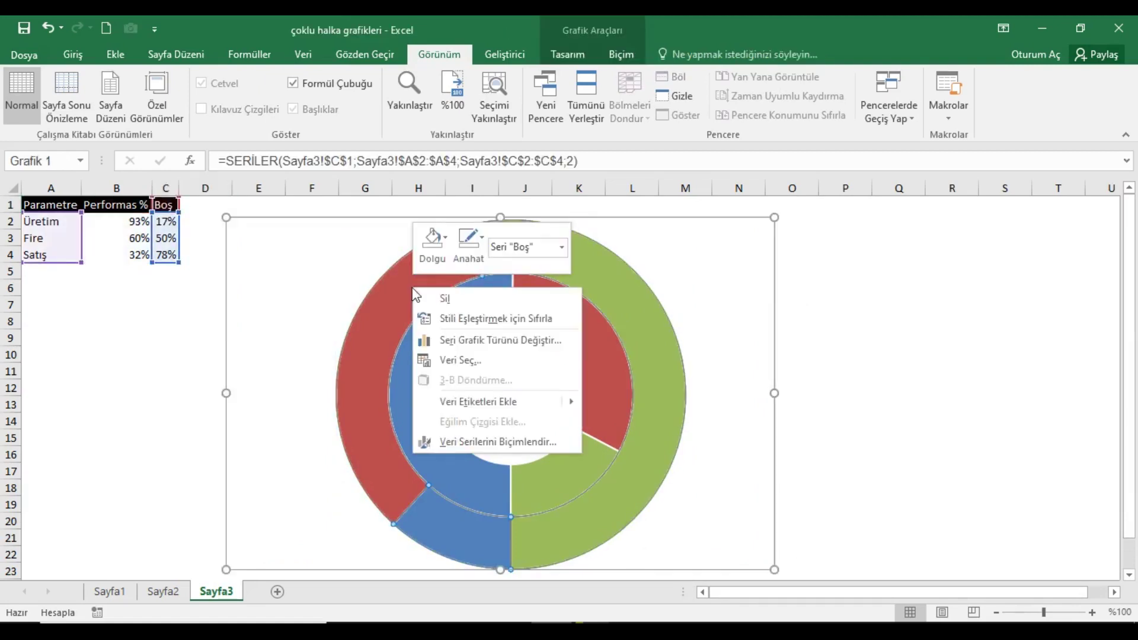
- Switch rows and columns in Select Data to get separate Üretim, Fire and Satış rings
left_click(480, 367)
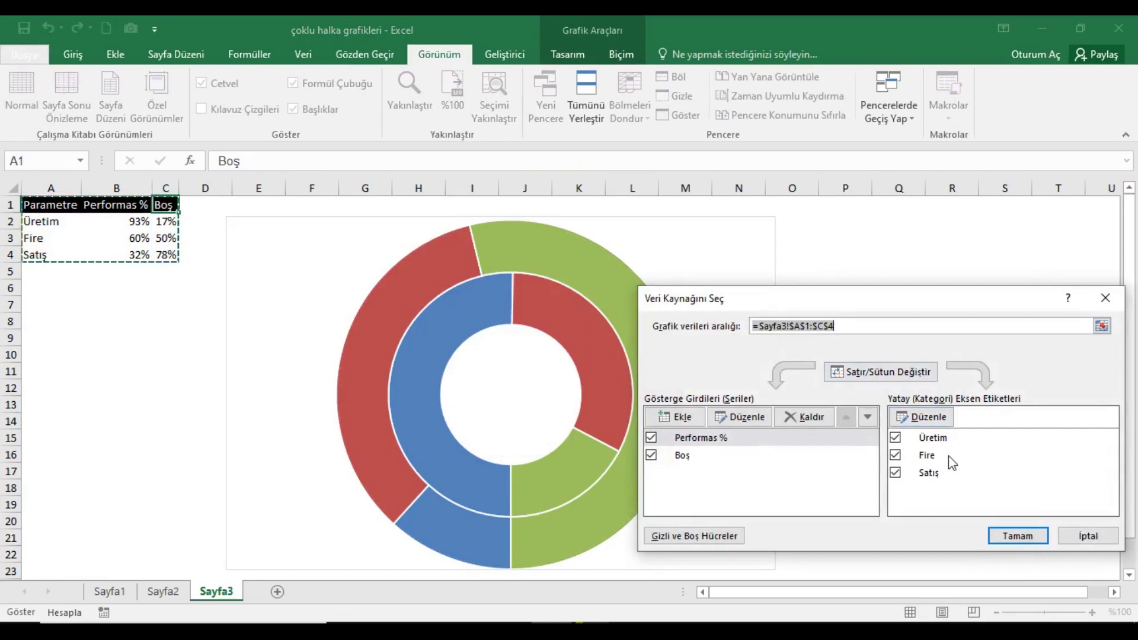
left_click(881, 373)
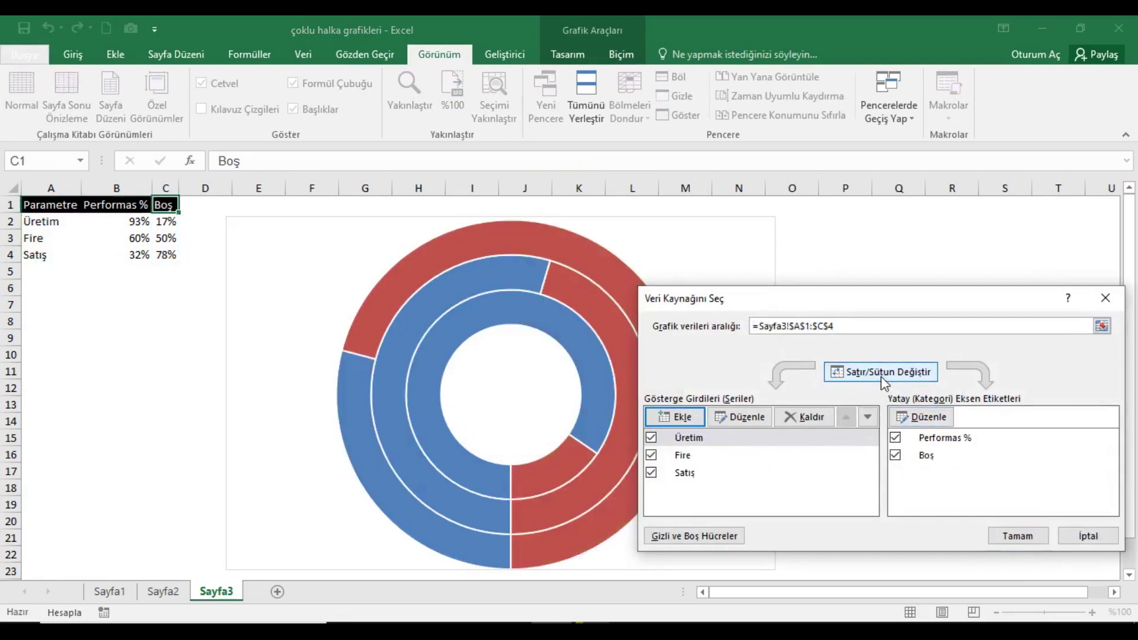
left_click(1018, 537)
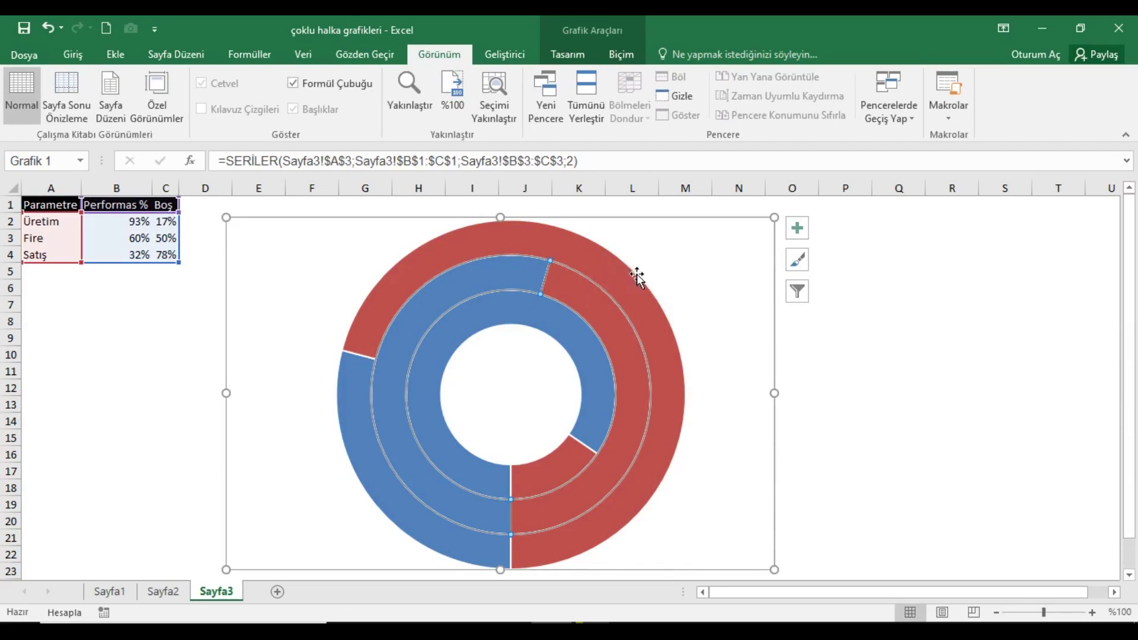
- Set the inner Üretim ring's Boş segment to No Fill
left_click(563, 483)
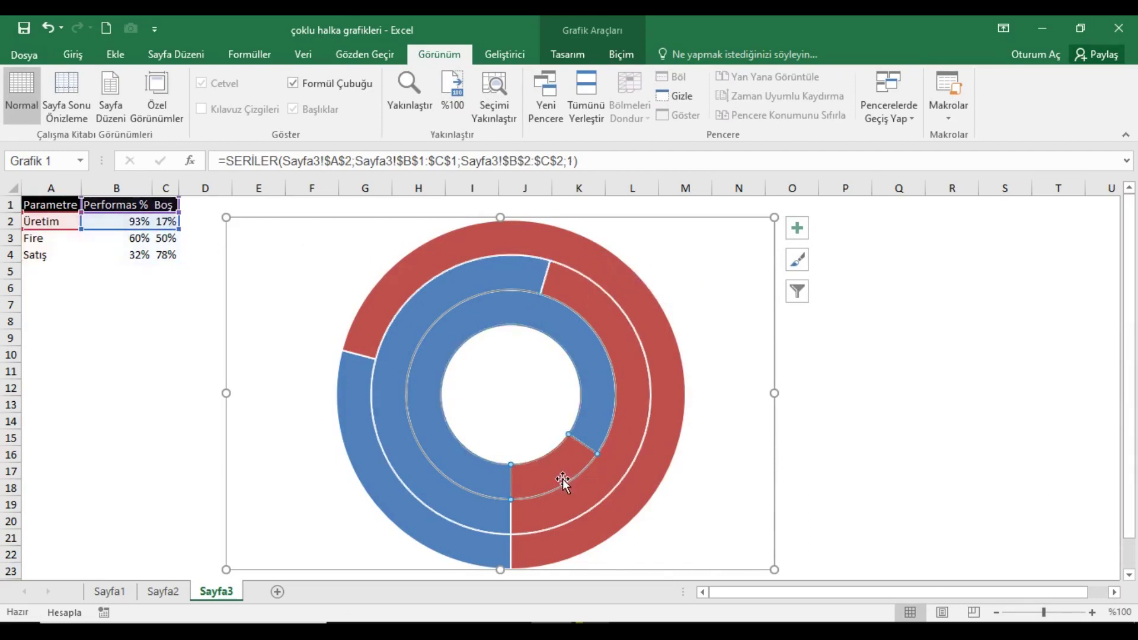
left_click(907, 408)
left_click(566, 470)
left_click(566, 469)
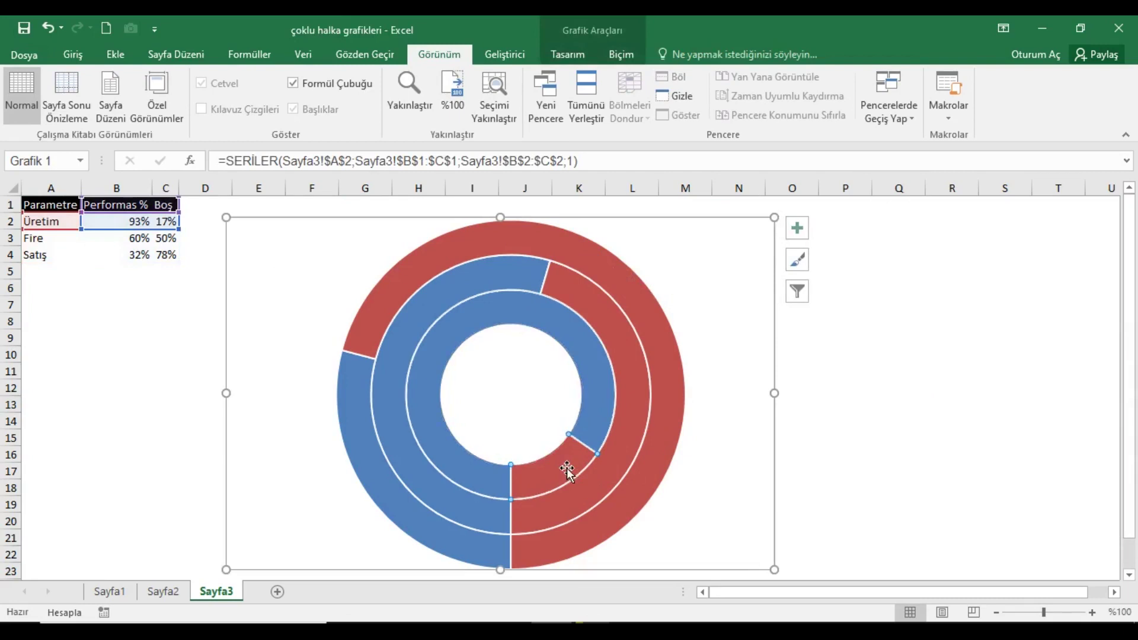
left_click(621, 55)
left_click(472, 73)
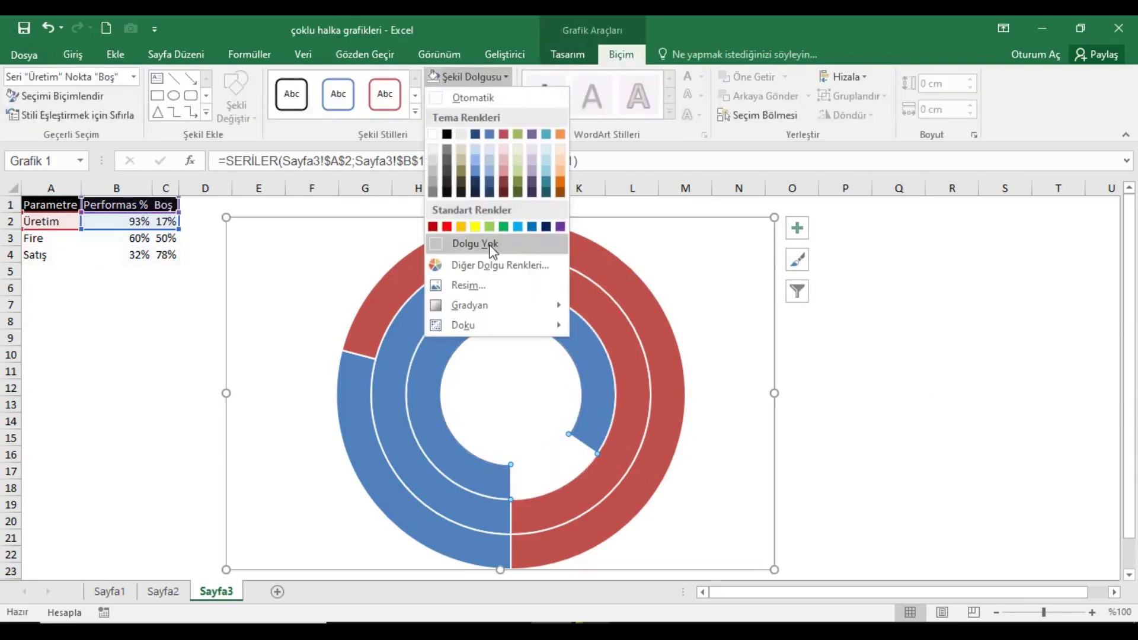
left_click(493, 245)
- Set the Boş segments of the Fire and Satış rings to No Fill
left_click(617, 482)
left_click(615, 364)
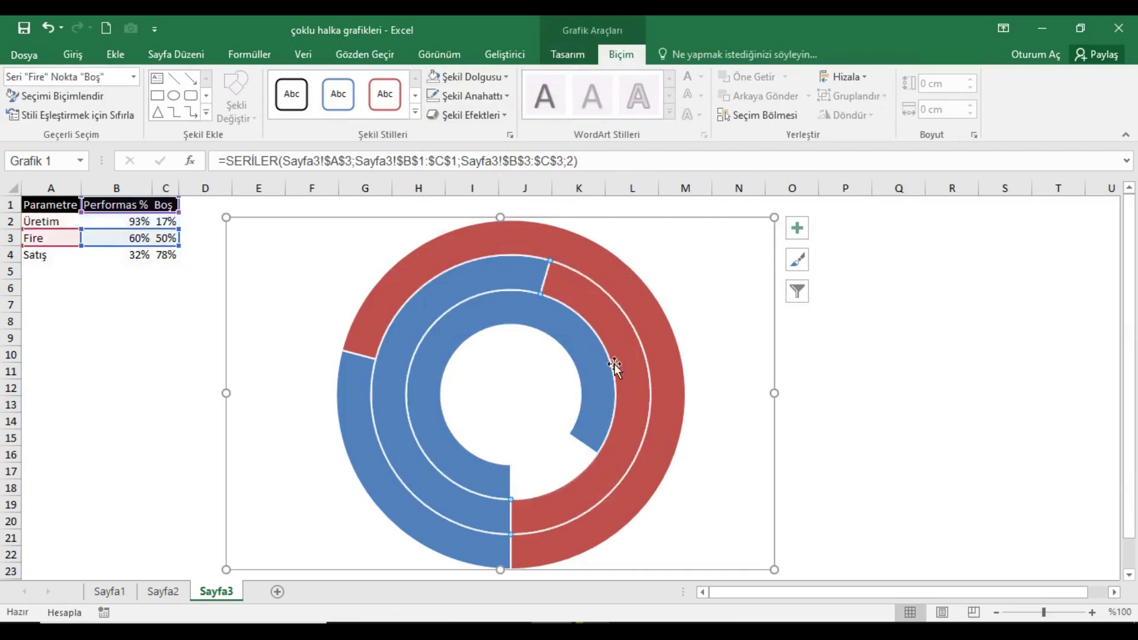
left_click(470, 80)
left_click(471, 244)
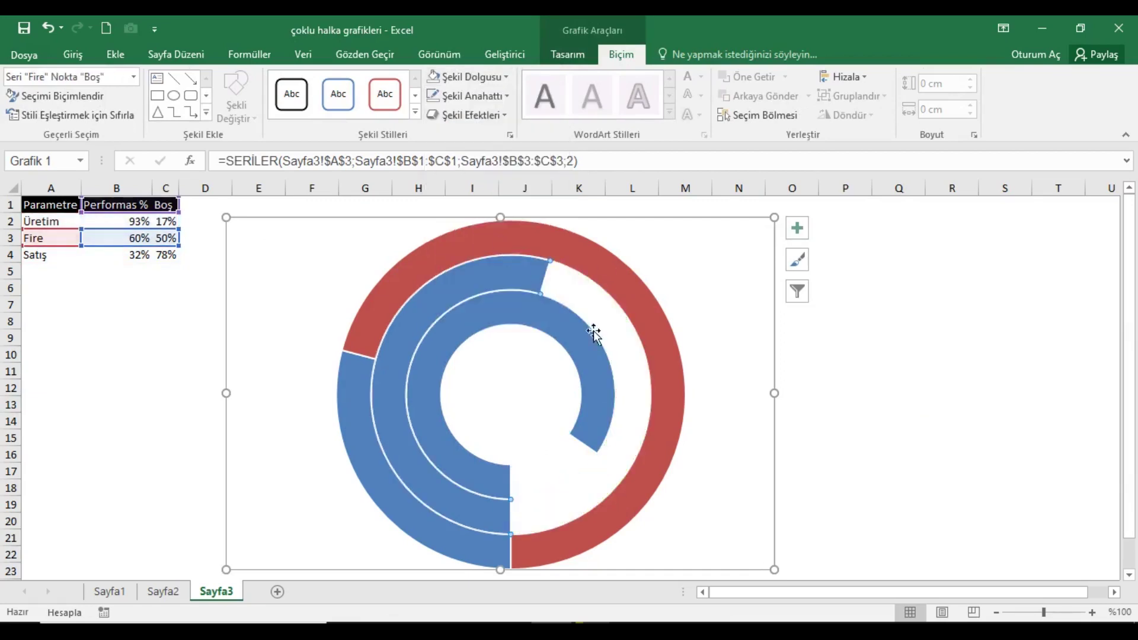
left_click(682, 379)
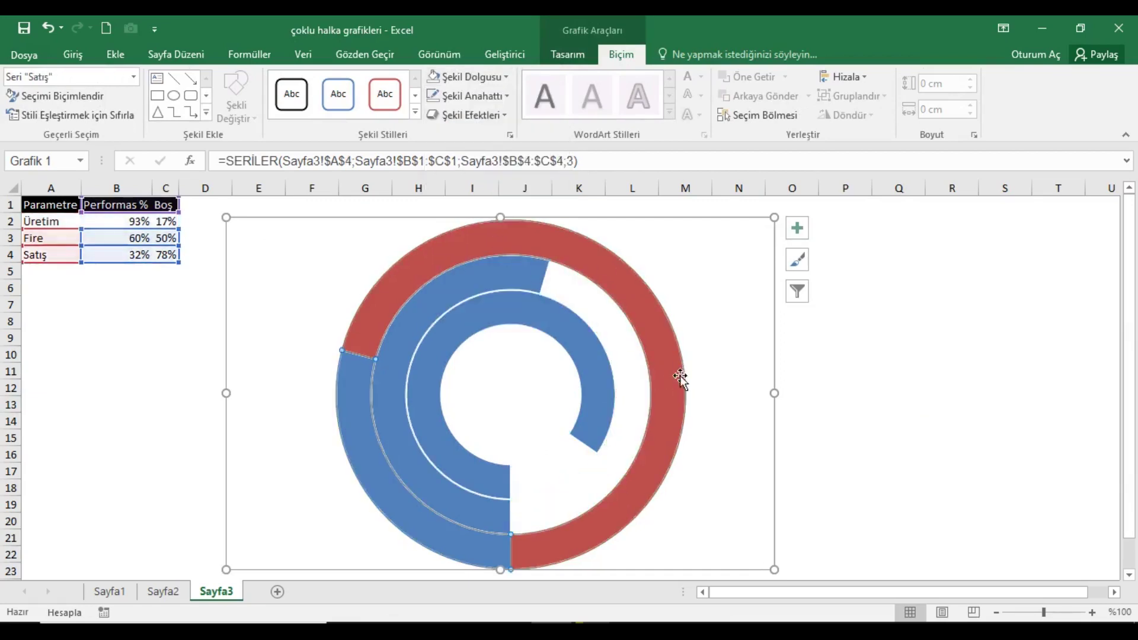
left_click(647, 322)
left_click(477, 76)
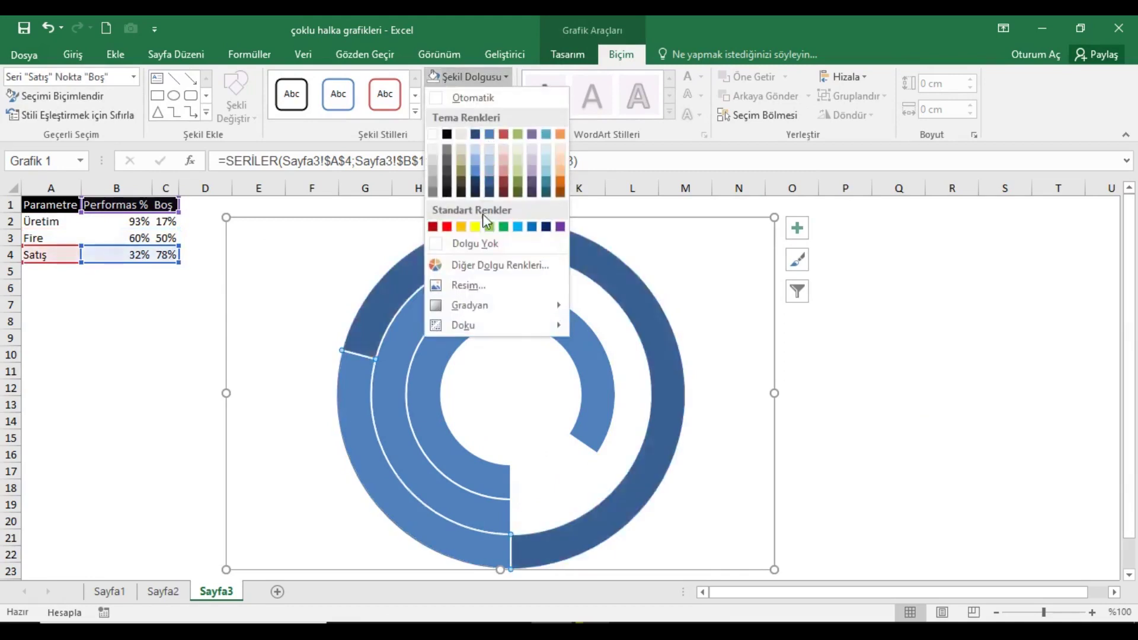
left_click(485, 241)
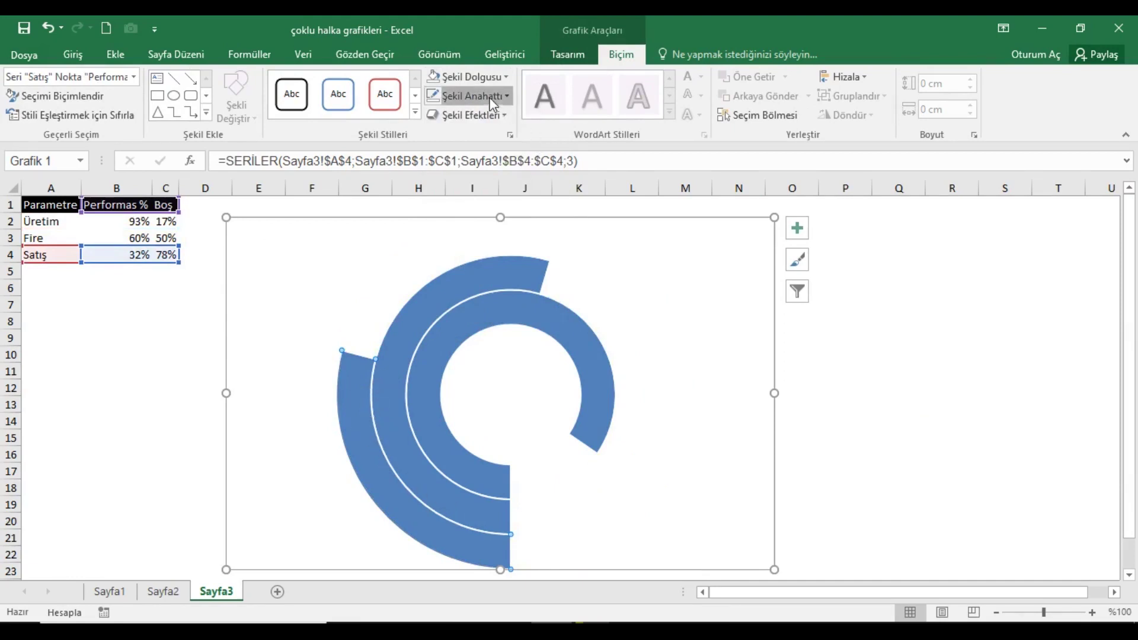
- Set No Outline on the Satış and Fire rings
left_click(474, 95)
left_click(486, 261)
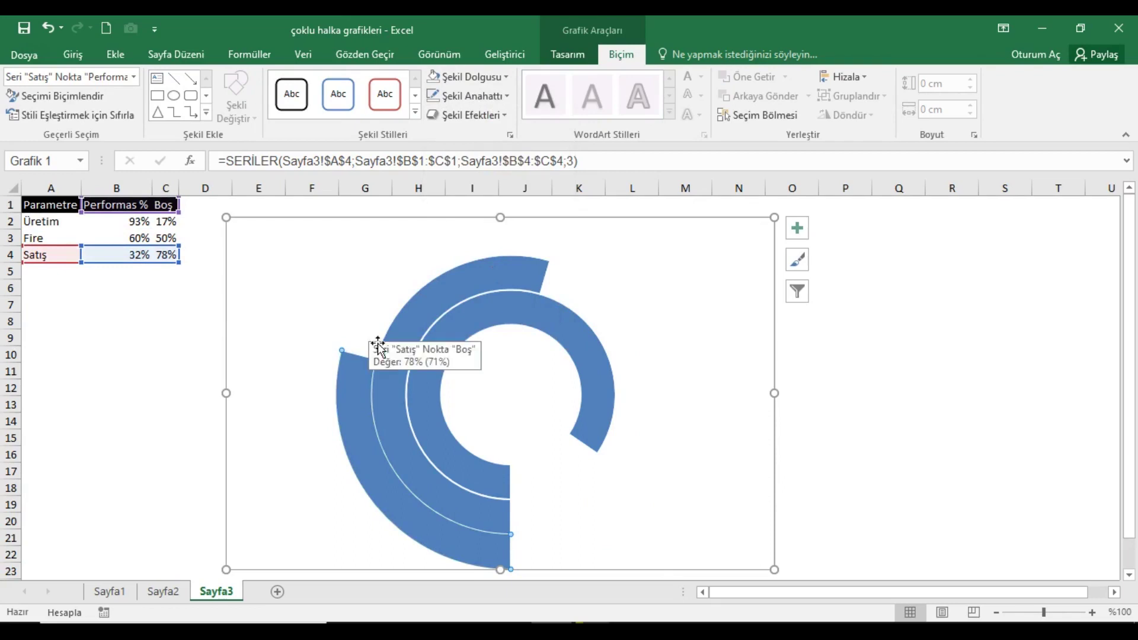
left_click(397, 384)
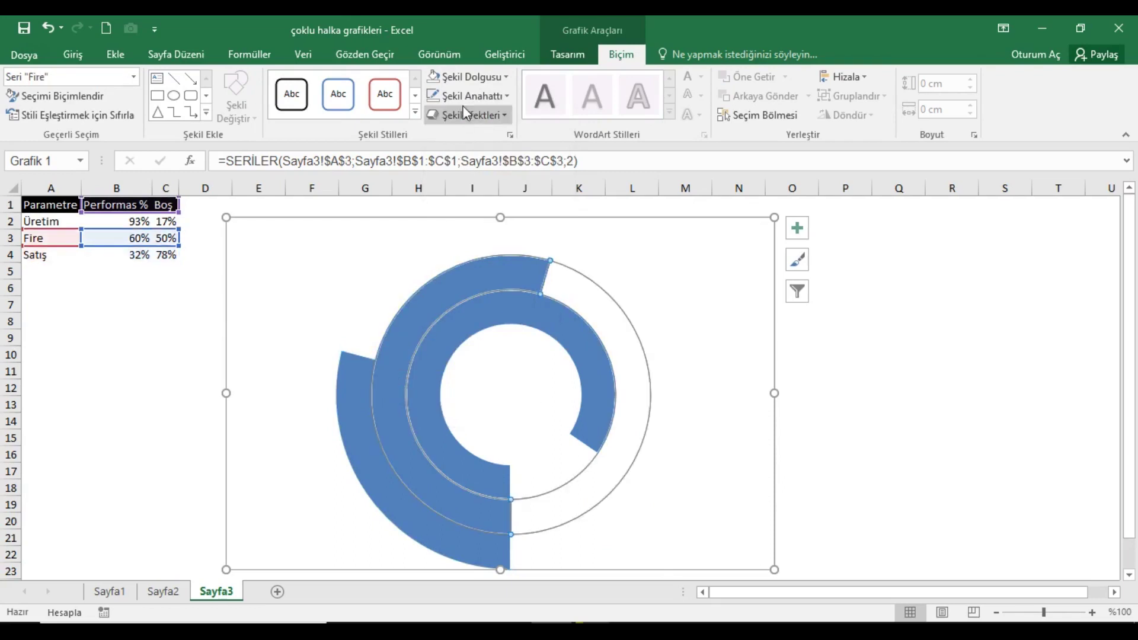
left_click(467, 97)
left_click(472, 263)
- Set No Outline on the Üretim ring and remove the Satış ring's remaining outline
left_click(454, 343)
left_click(482, 98)
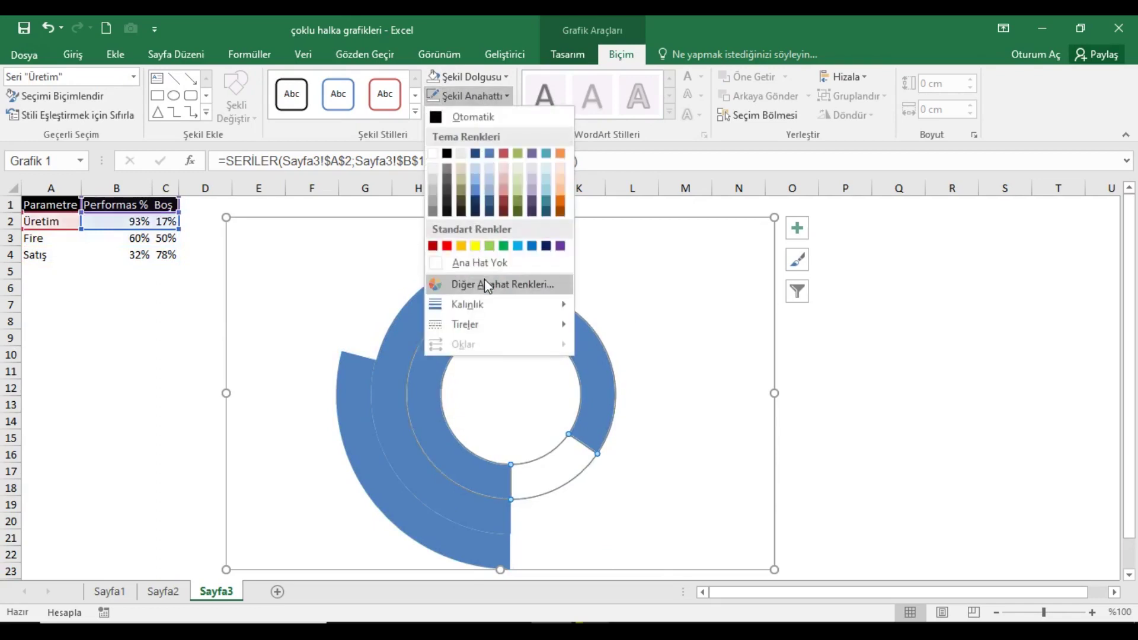
left_click(475, 259)
left_click(359, 411)
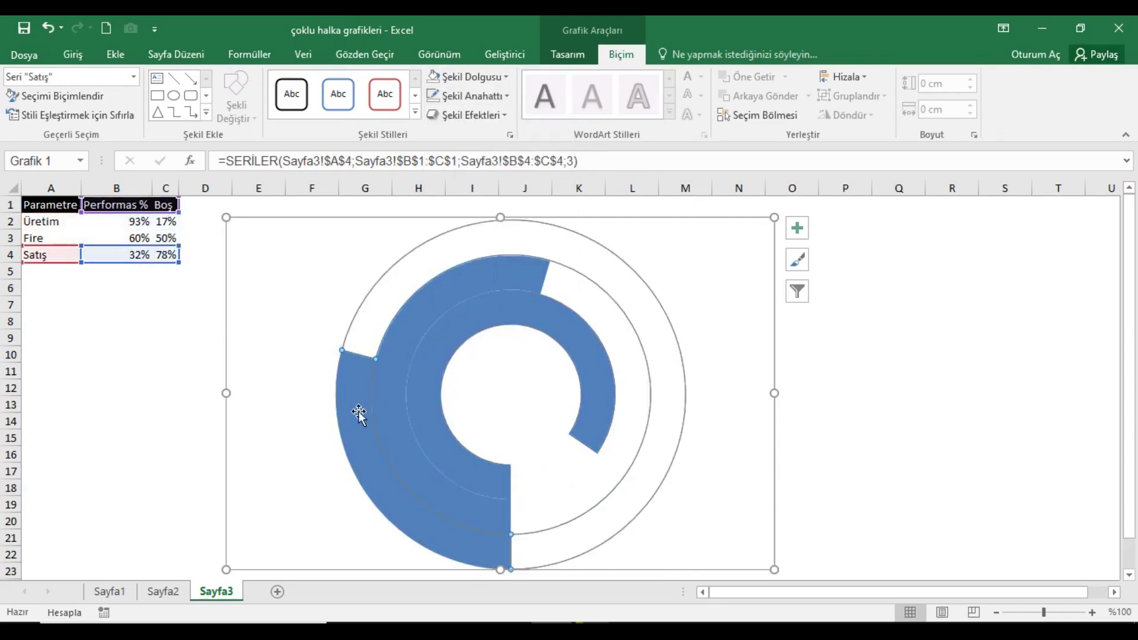
left_click(468, 96)
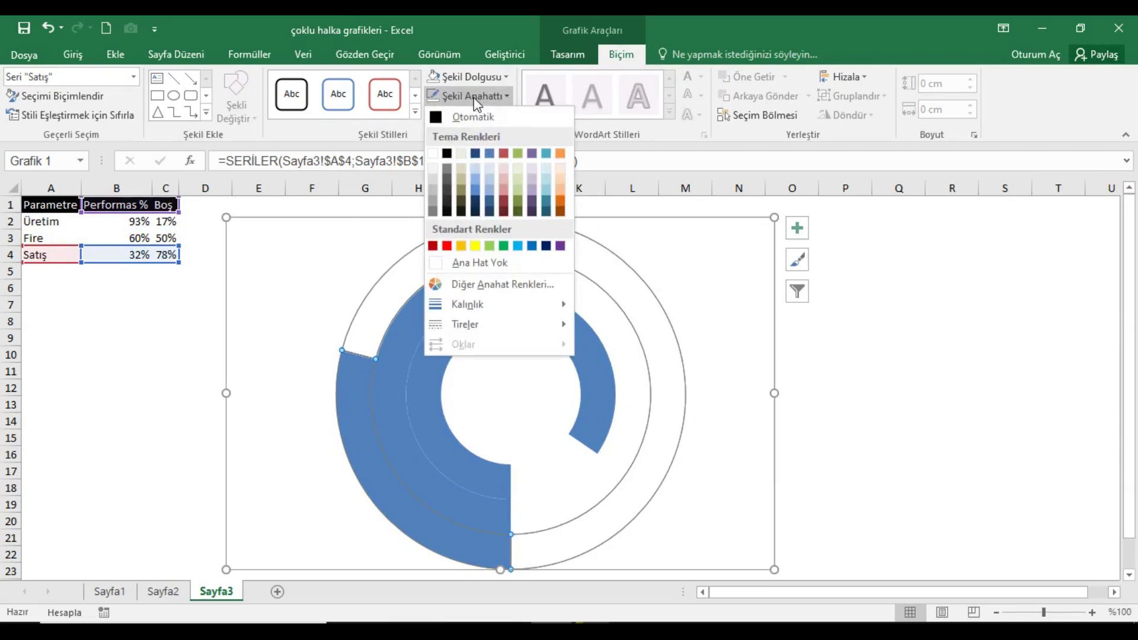
left_click(473, 262)
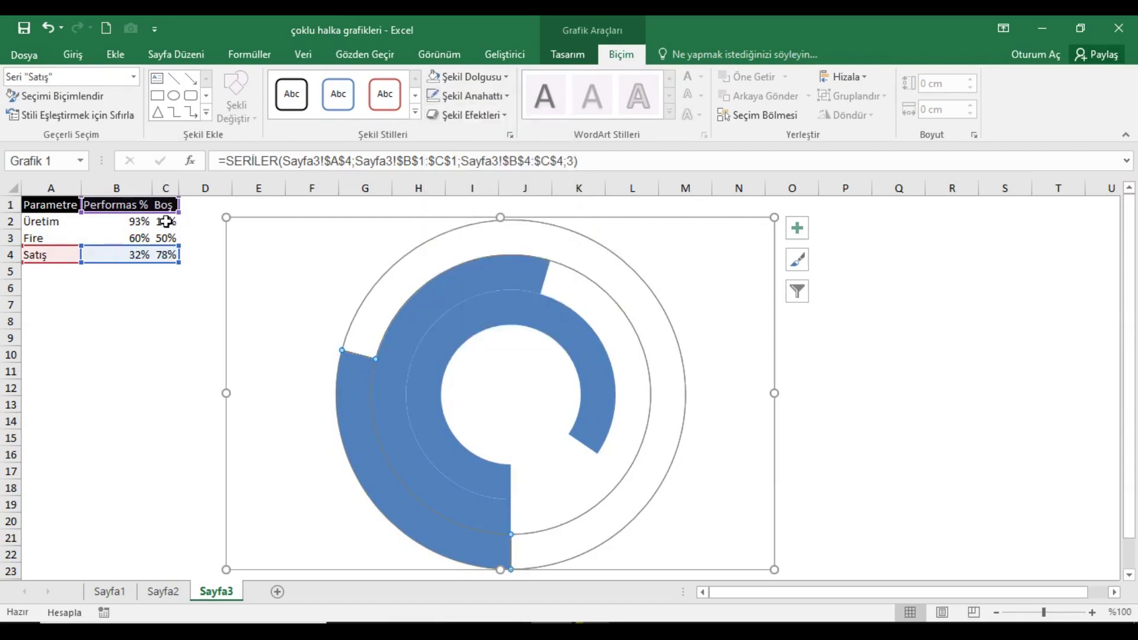
left_click(166, 206)
double_click(354, 394)
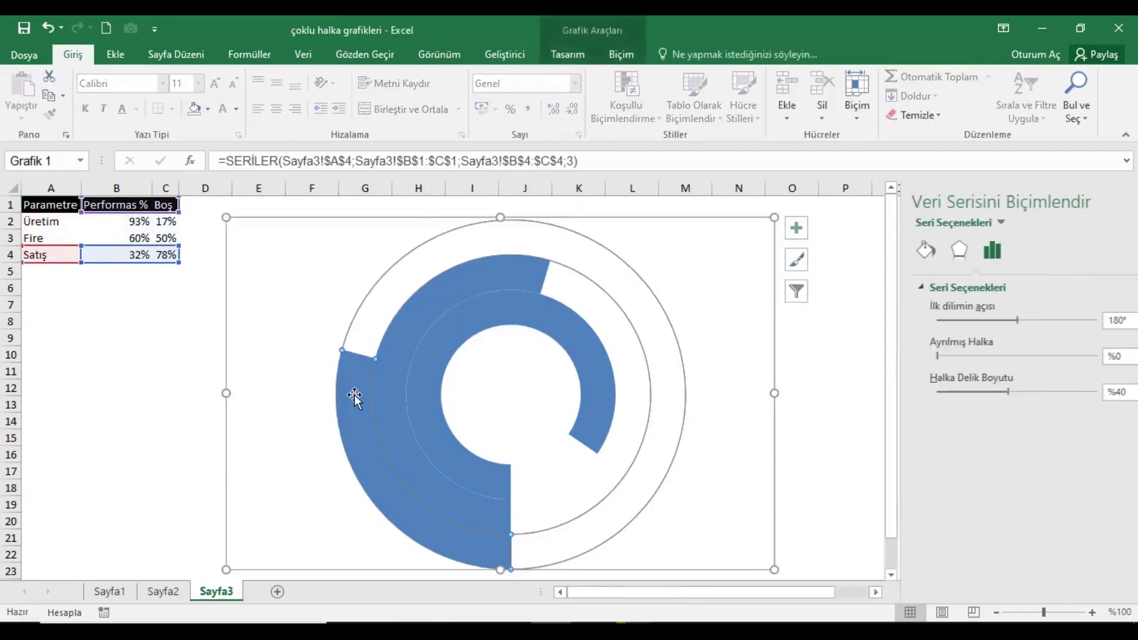
- Give the Satış arc a two-stop linear gradient fill angled at 90°
left_click(358, 394)
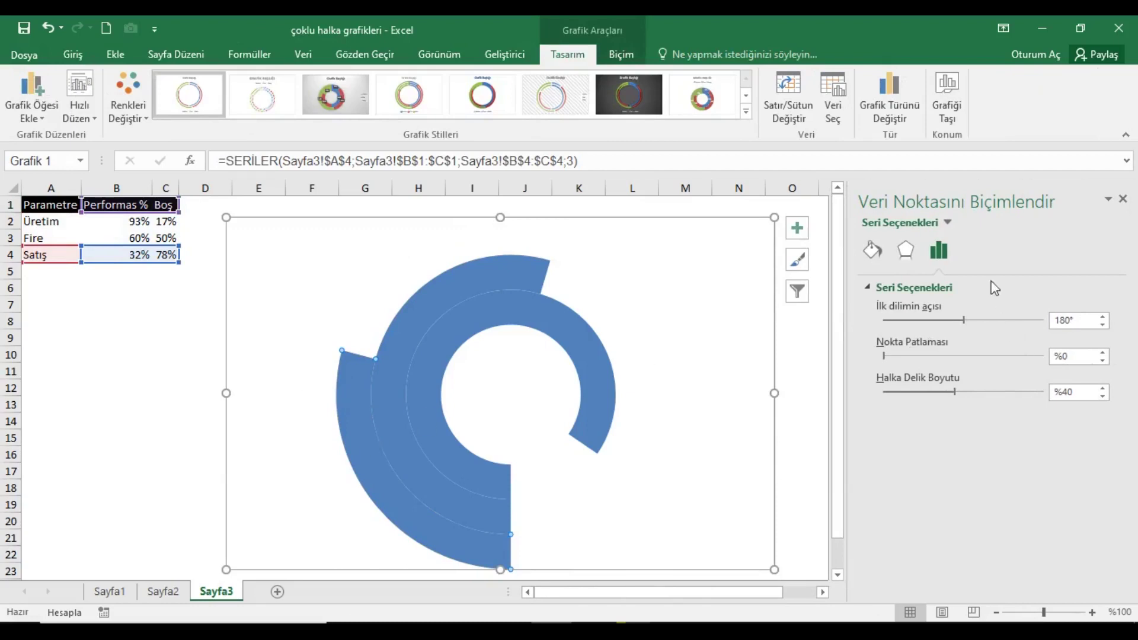
left_click(872, 250)
left_click(914, 351)
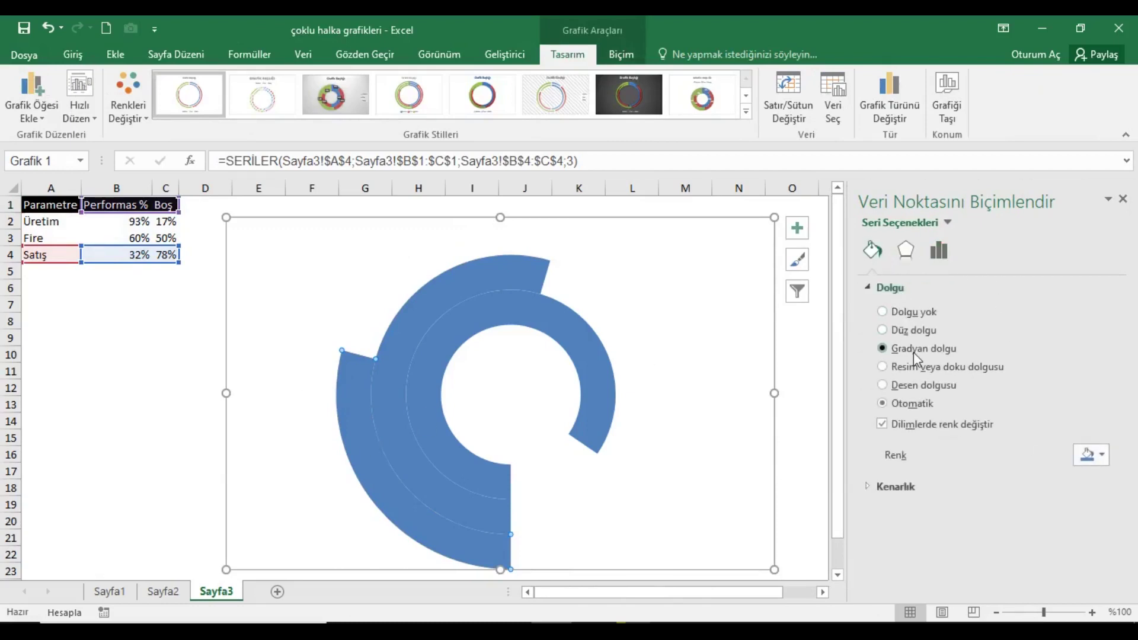
scroll(1012, 476, "down", 3)
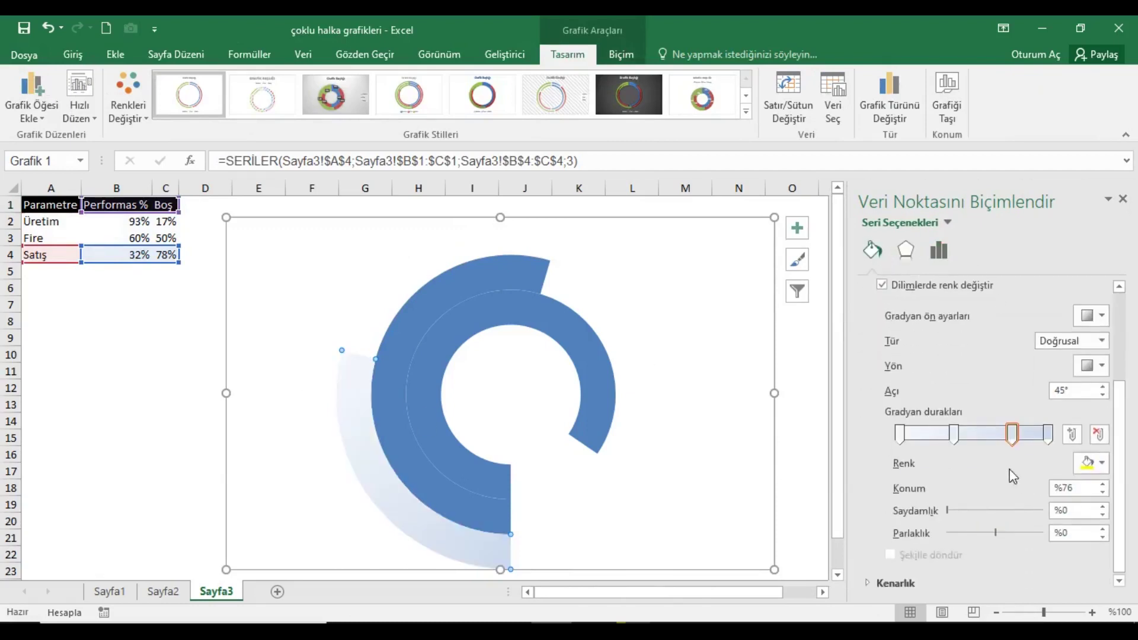
left_click_drag(955, 435, 955, 462)
left_click_drag(1012, 435, 930, 457)
scroll(1121, 407, "up", 3)
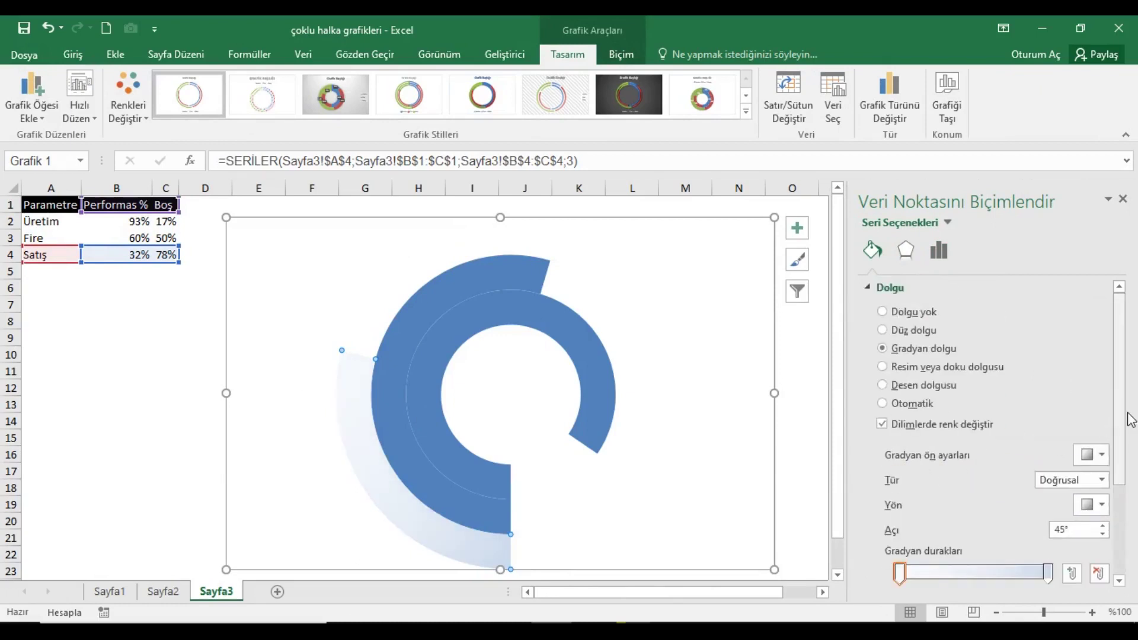
scroll(1124, 418, "down", 2)
left_click(1101, 422)
left_click(1101, 422)
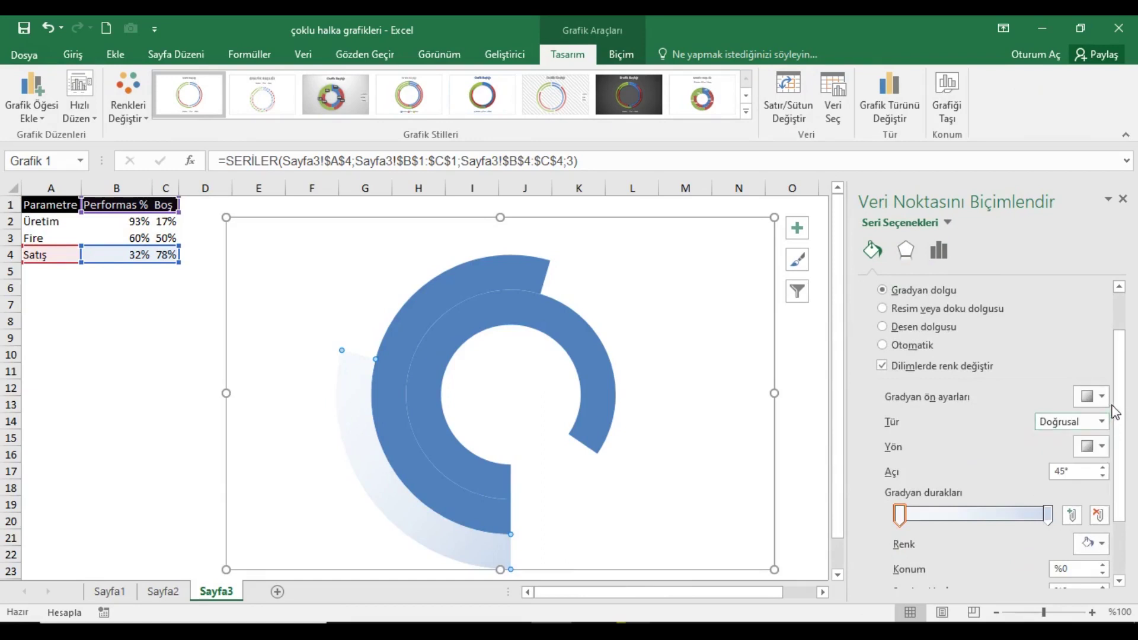
scroll(1121, 408, "down", 1)
left_click(1101, 407)
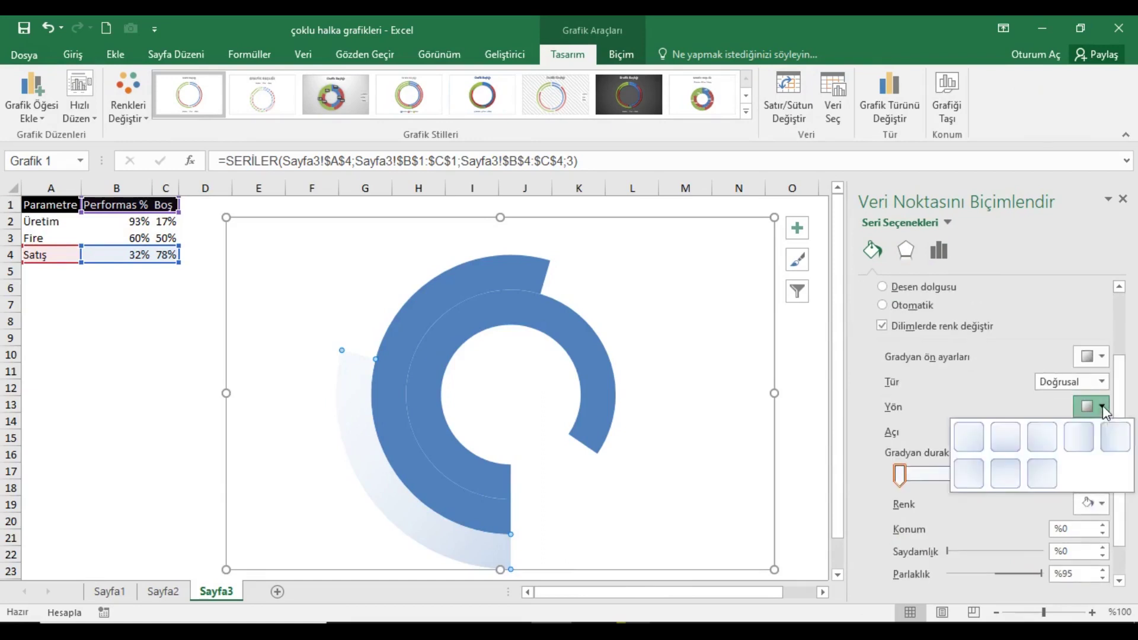
left_click(1112, 445)
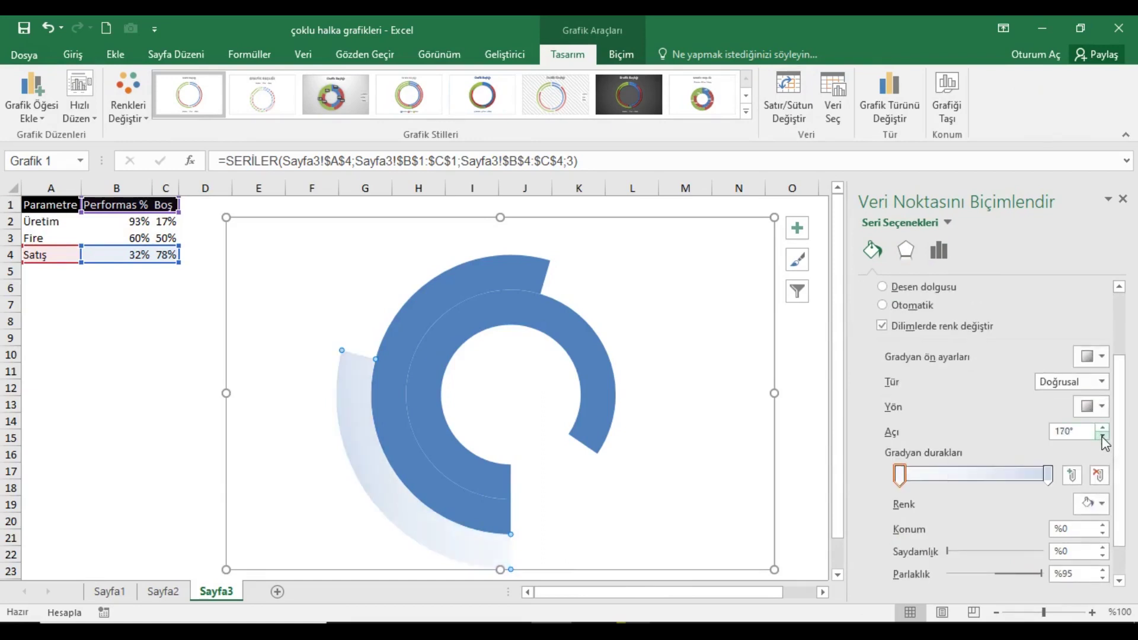
left_click(1102, 427)
scroll(1103, 433, "down", 1)
- Colour the gradient stops light red (255, 87, 87) and dark red
left_click(902, 432)
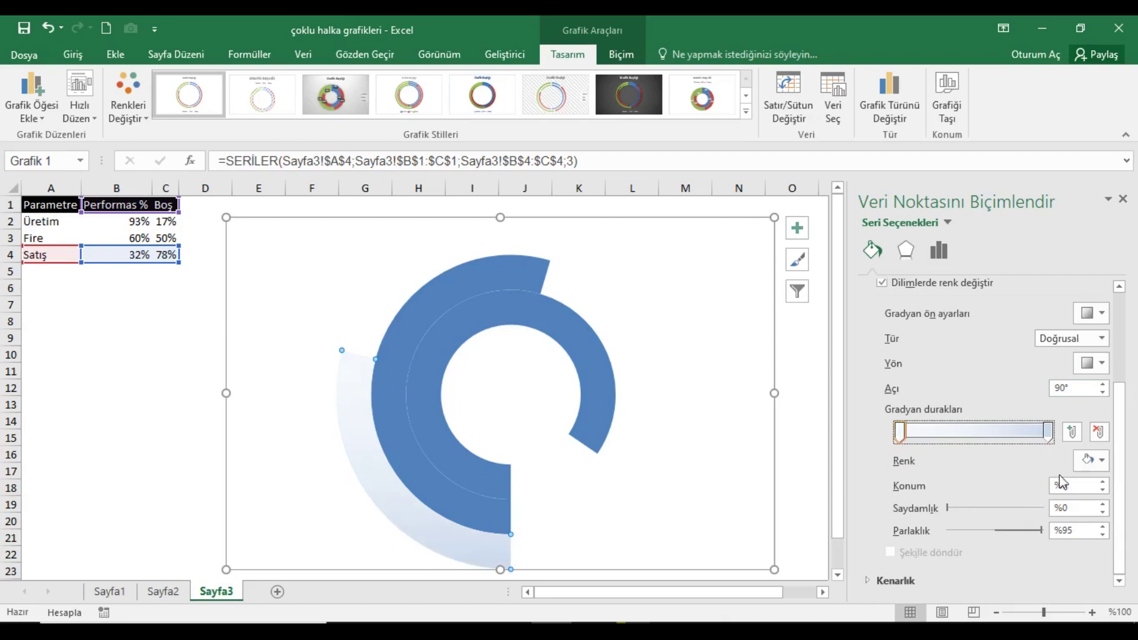
left_click(1101, 462)
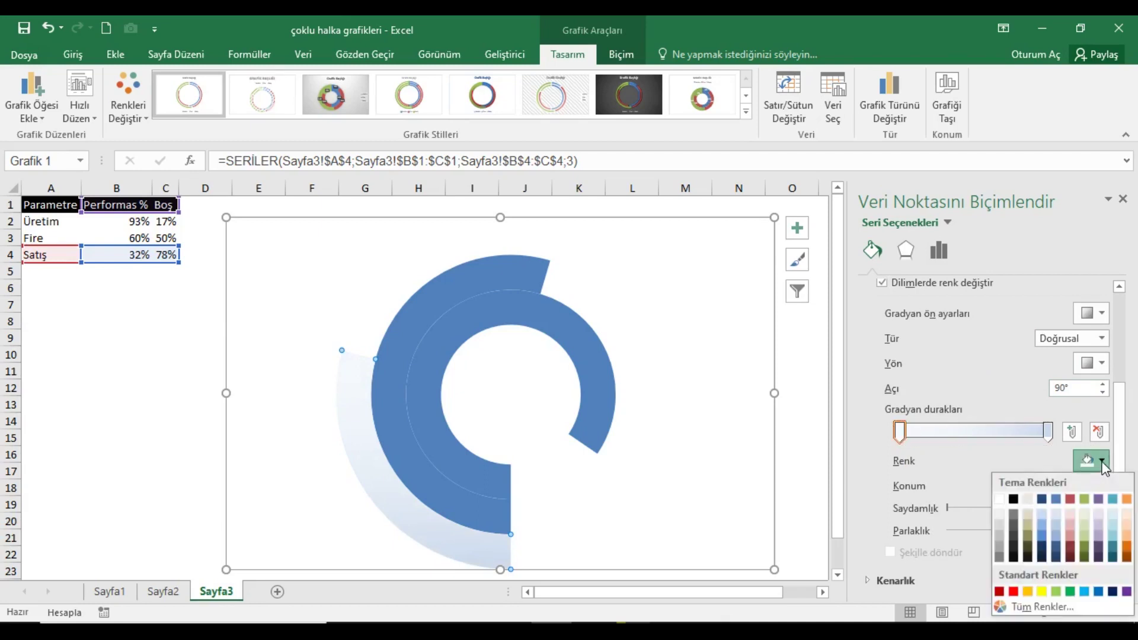
left_click(1011, 591)
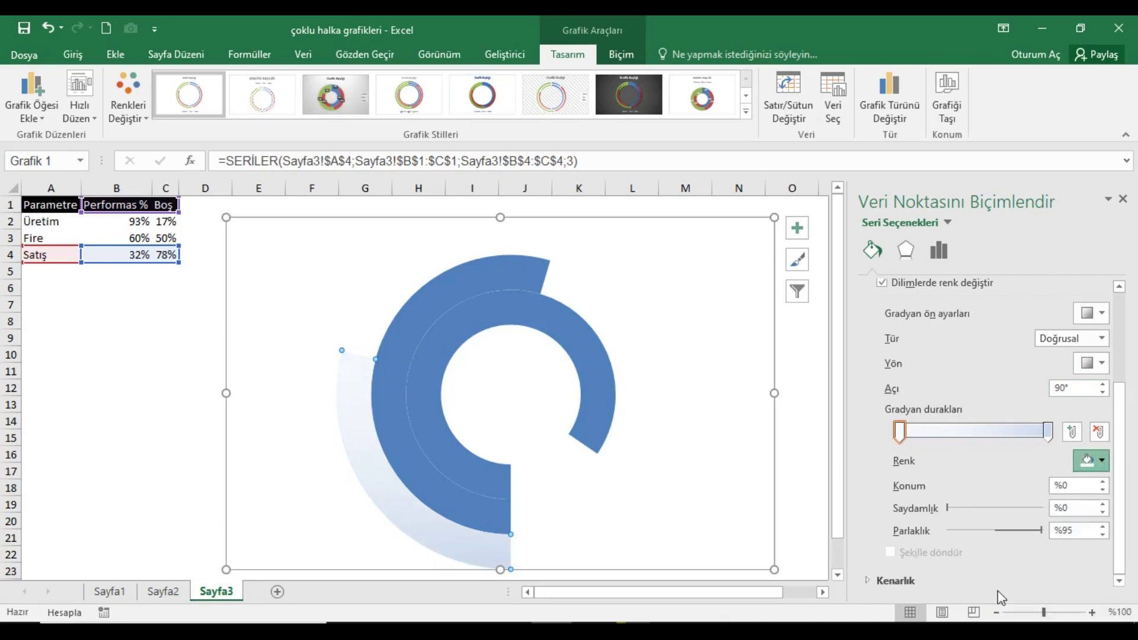
left_click(1048, 432)
left_click(899, 431)
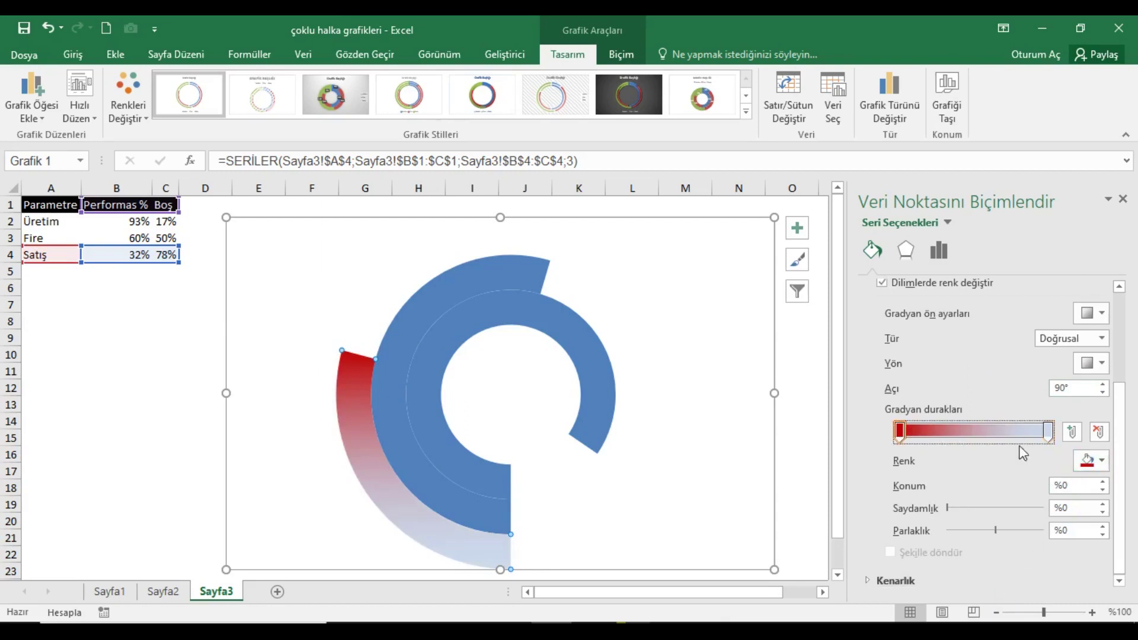
left_click(1102, 462)
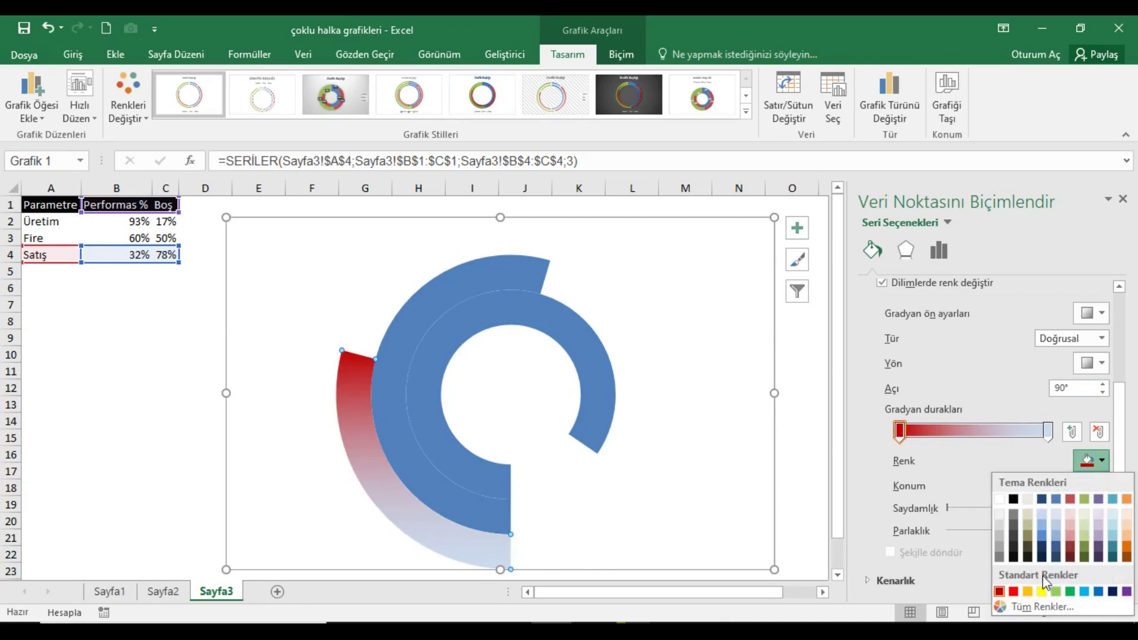
left_click(1033, 605)
left_click_drag(936, 366, 938, 336)
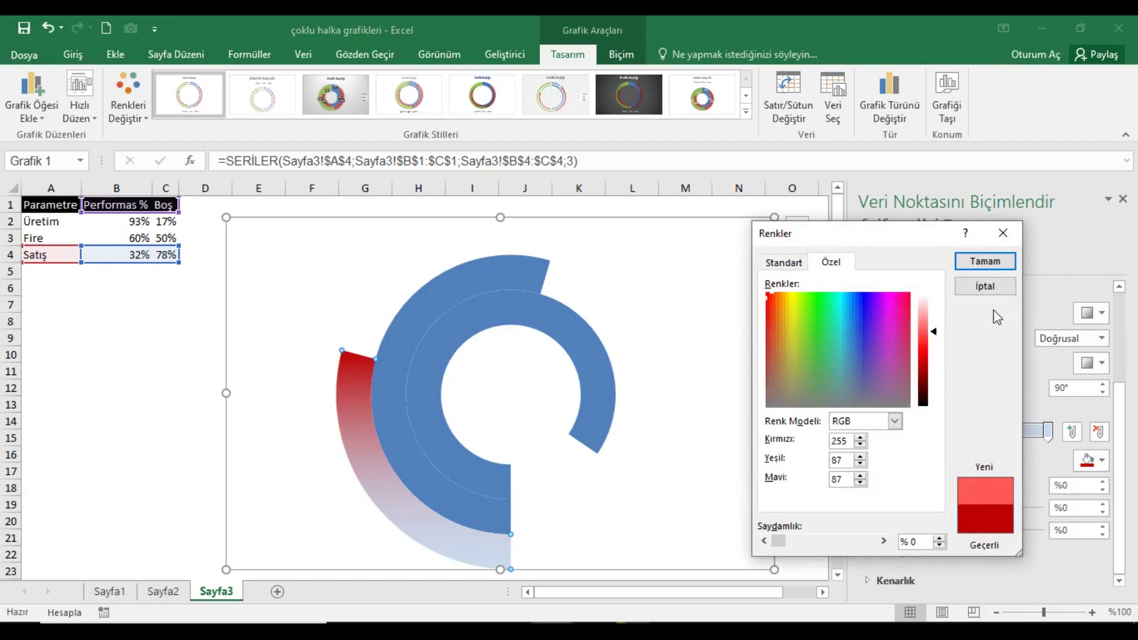
left_click(994, 265)
left_click(1048, 432)
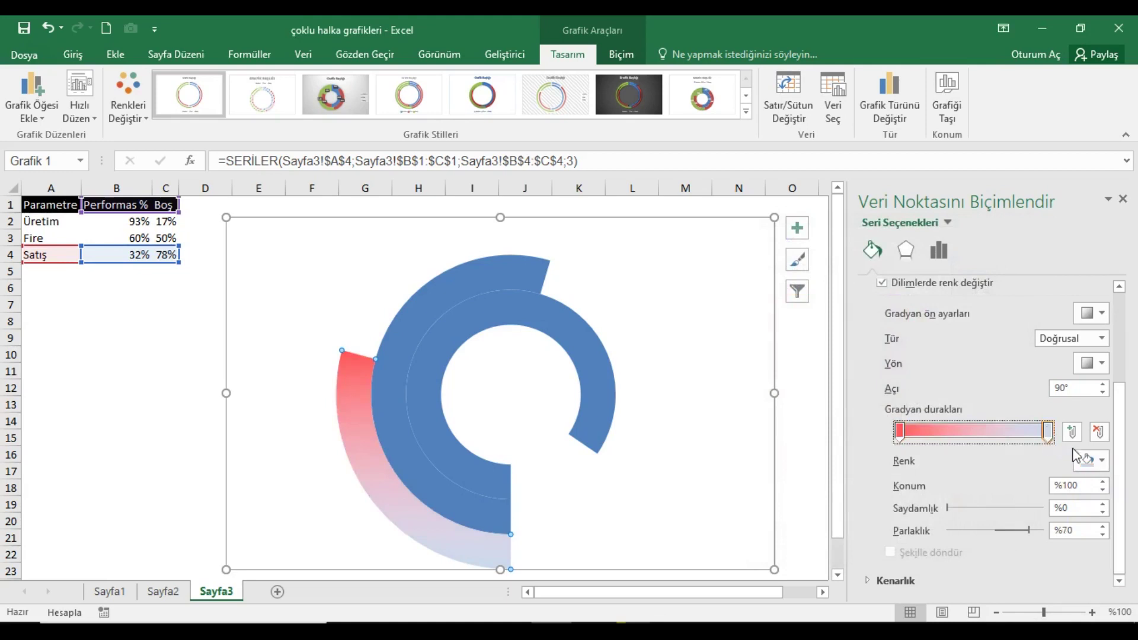
left_click(1101, 459)
left_click(1000, 392)
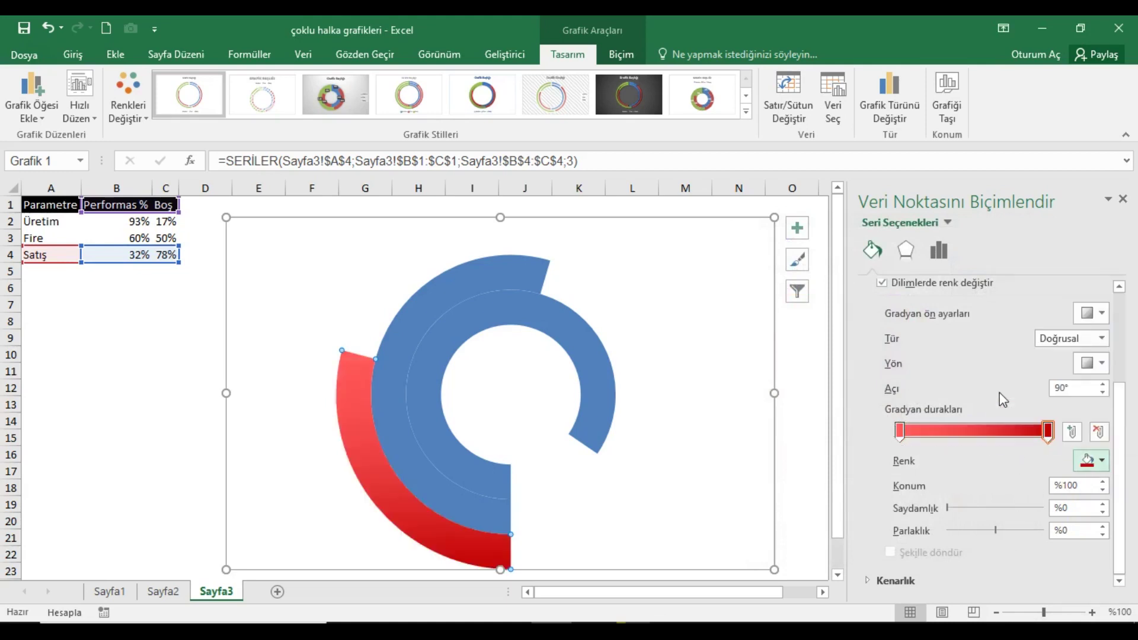
left_click(410, 354)
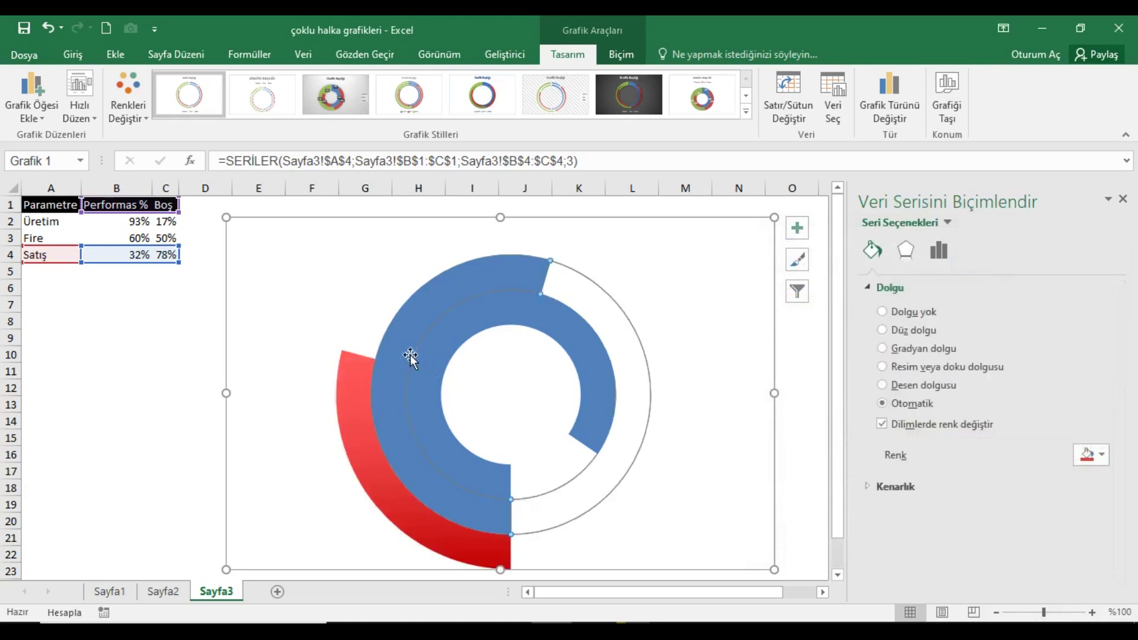
- Give the Fire arc a gradient fill running from yellow to orange
left_click(410, 355)
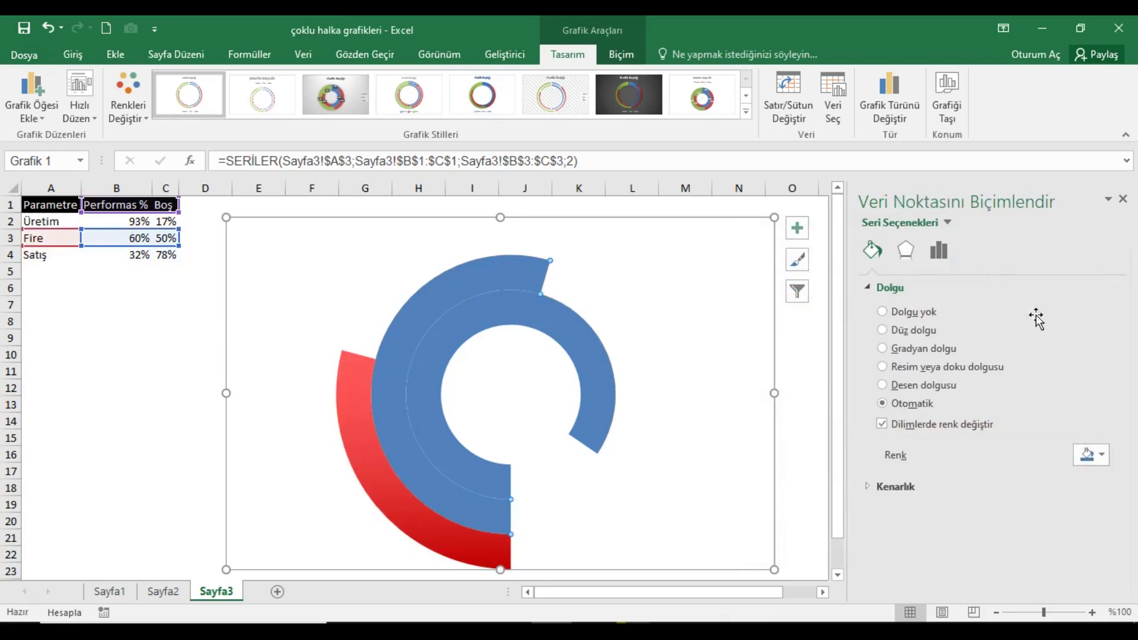
left_click(913, 349)
left_click(901, 574)
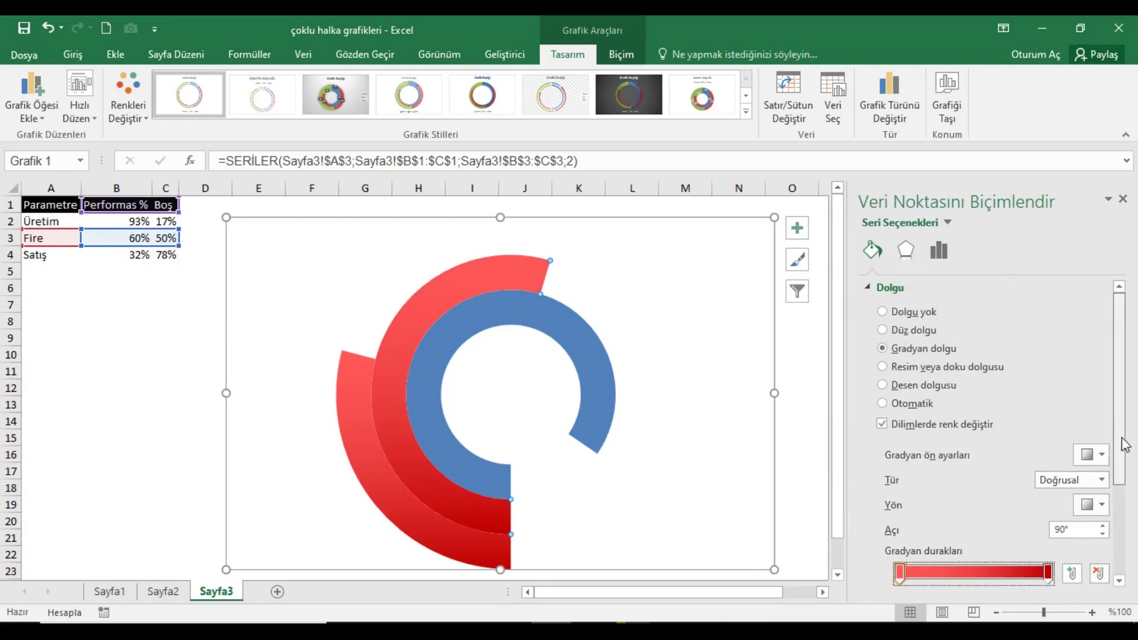
scroll(1120, 439, "down", 3)
left_click(1102, 491)
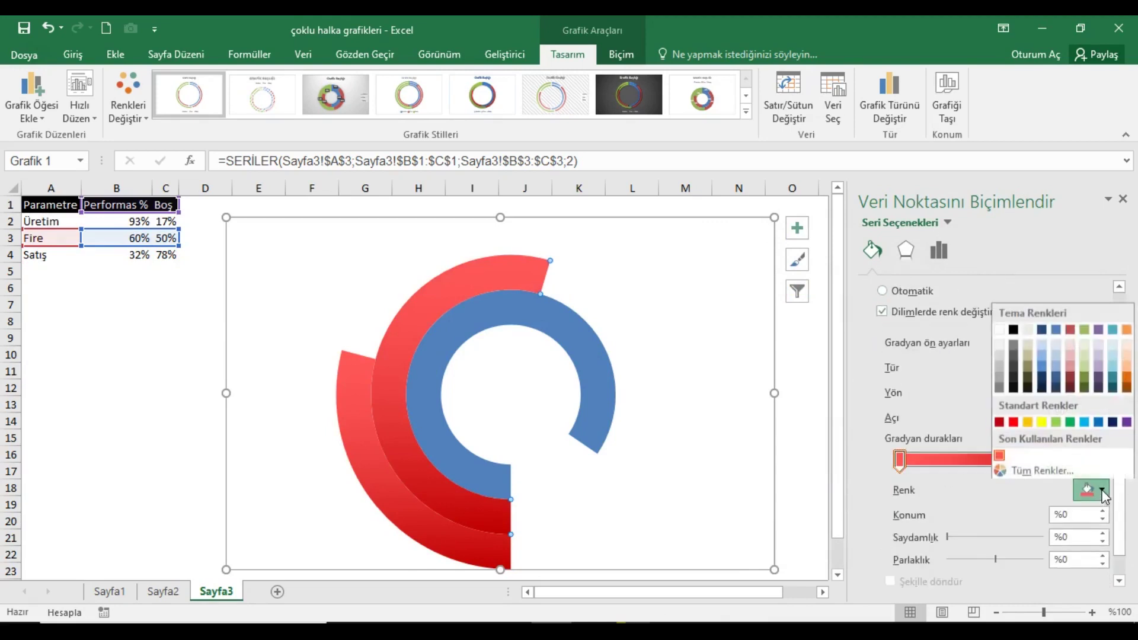
left_click(1041, 421)
left_click(1051, 466)
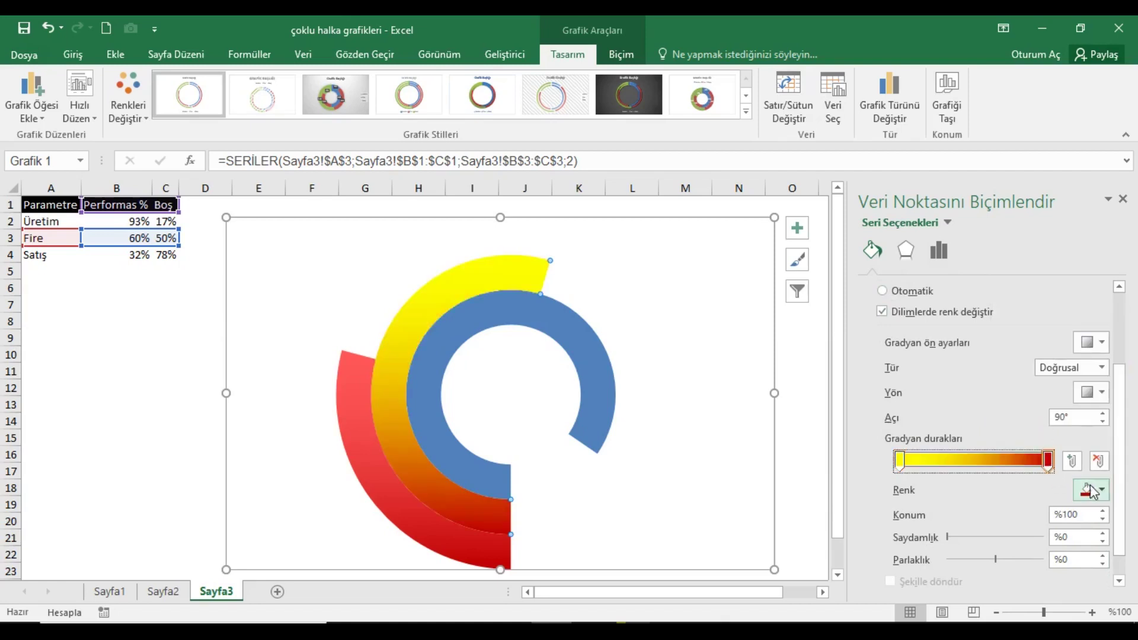
left_click(1101, 490)
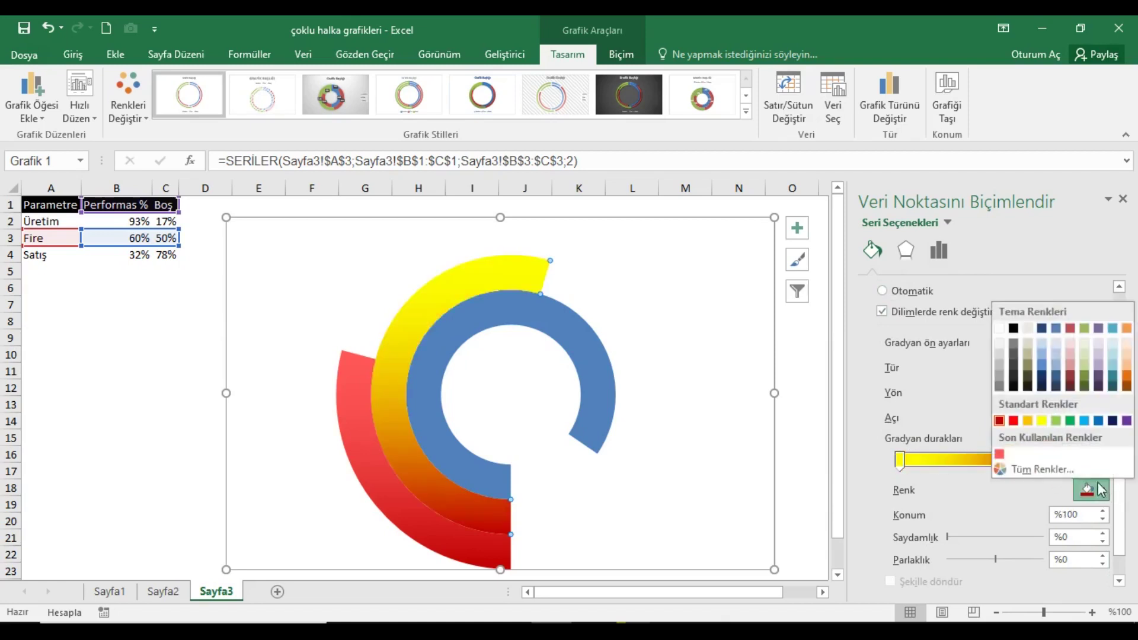
left_click(1027, 422)
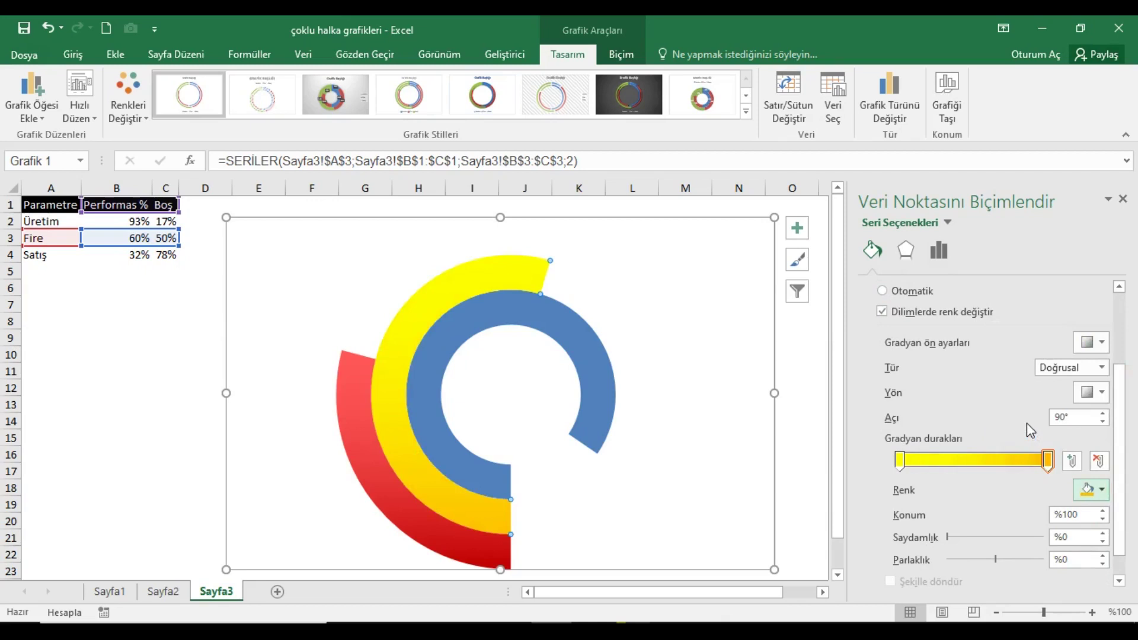
- Switch the inner Üretim arc's fill to a gradient
left_click(452, 354)
left_click(452, 353)
left_click(904, 330)
left_click(901, 349)
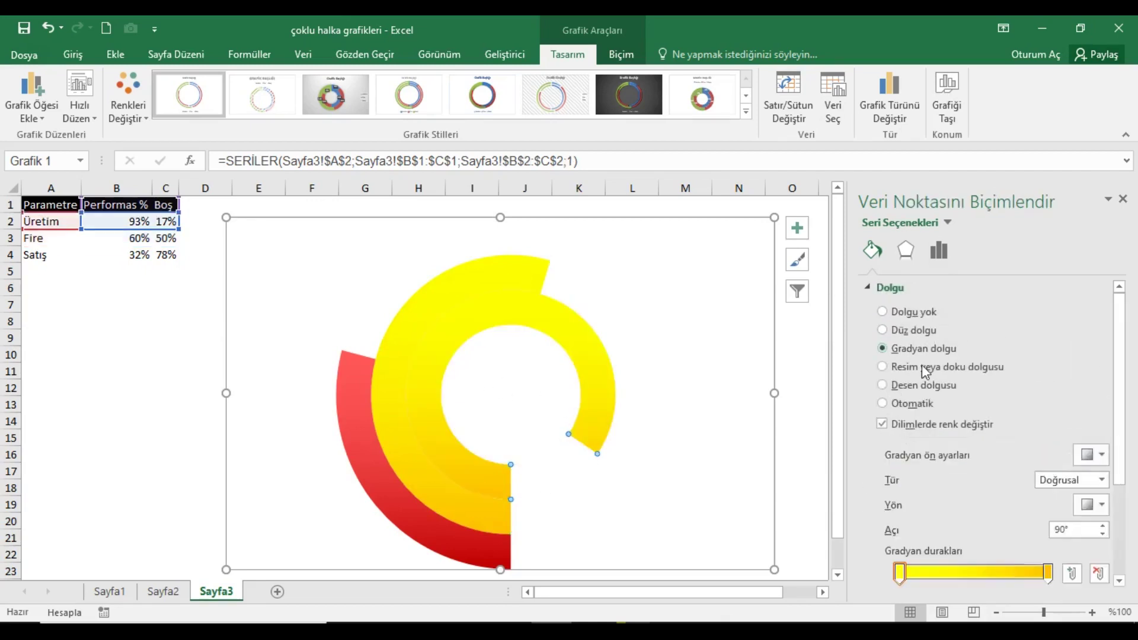
- Shade the Üretim gradient from light green to dark green, then close the Format pane
scroll(1120, 486, "down", 3)
left_click(926, 470)
left_click(1093, 492)
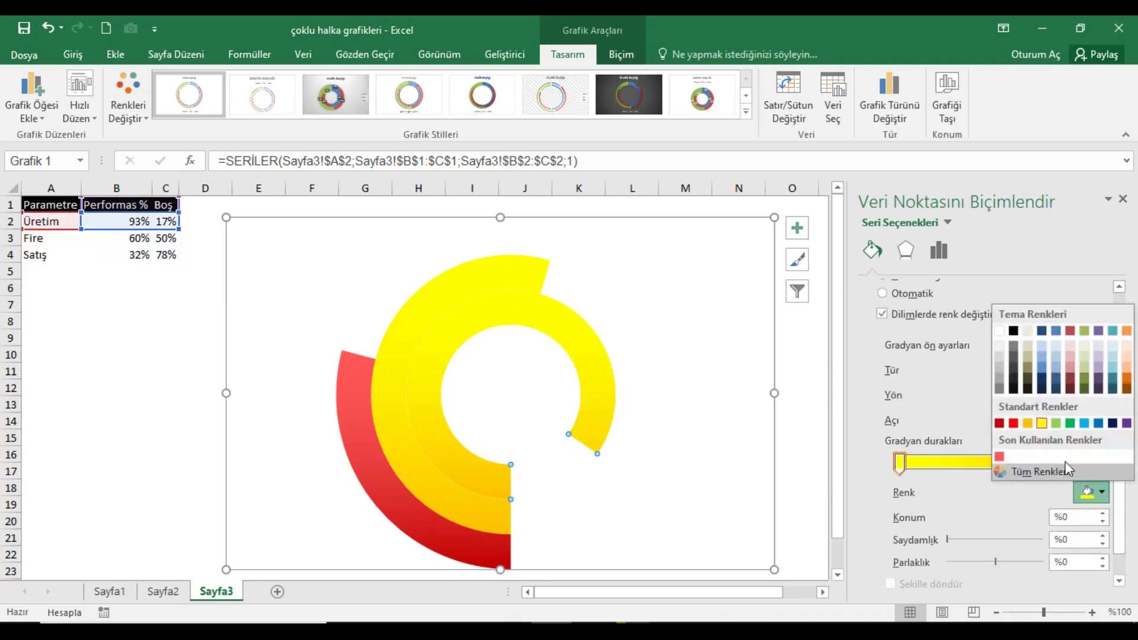
left_click(1057, 425)
left_click(1048, 463)
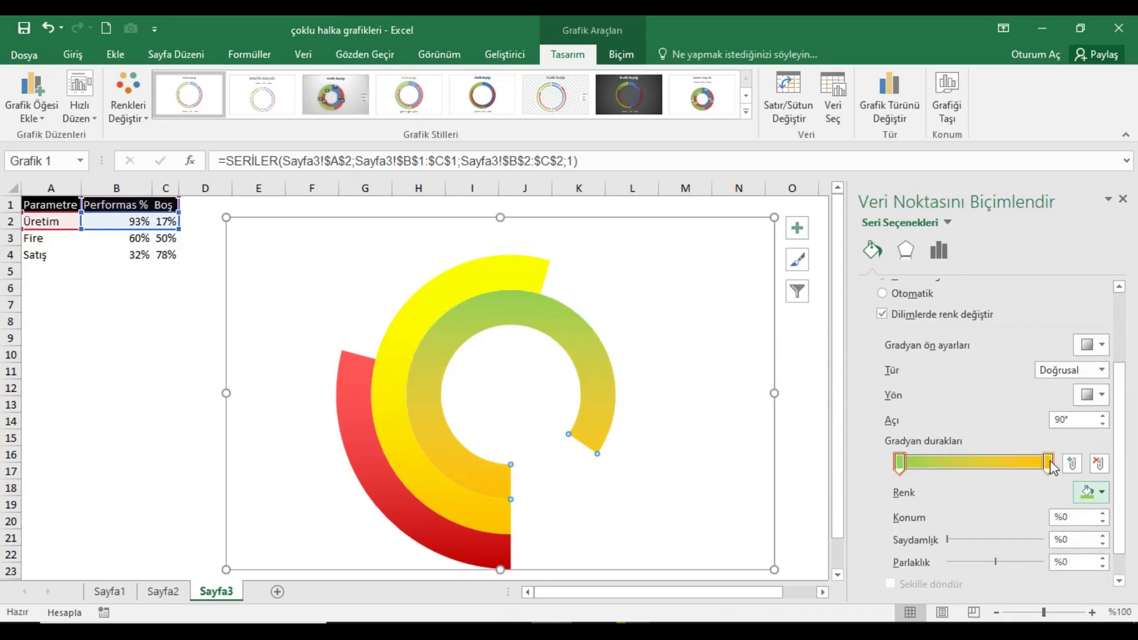
left_click(1102, 492)
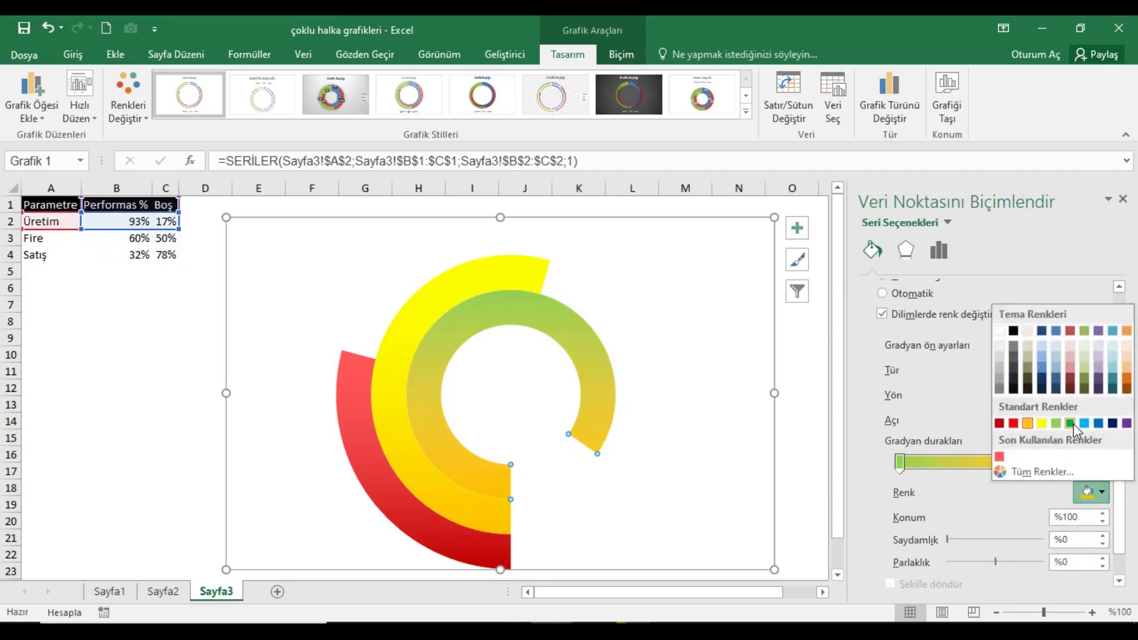
left_click(1071, 424)
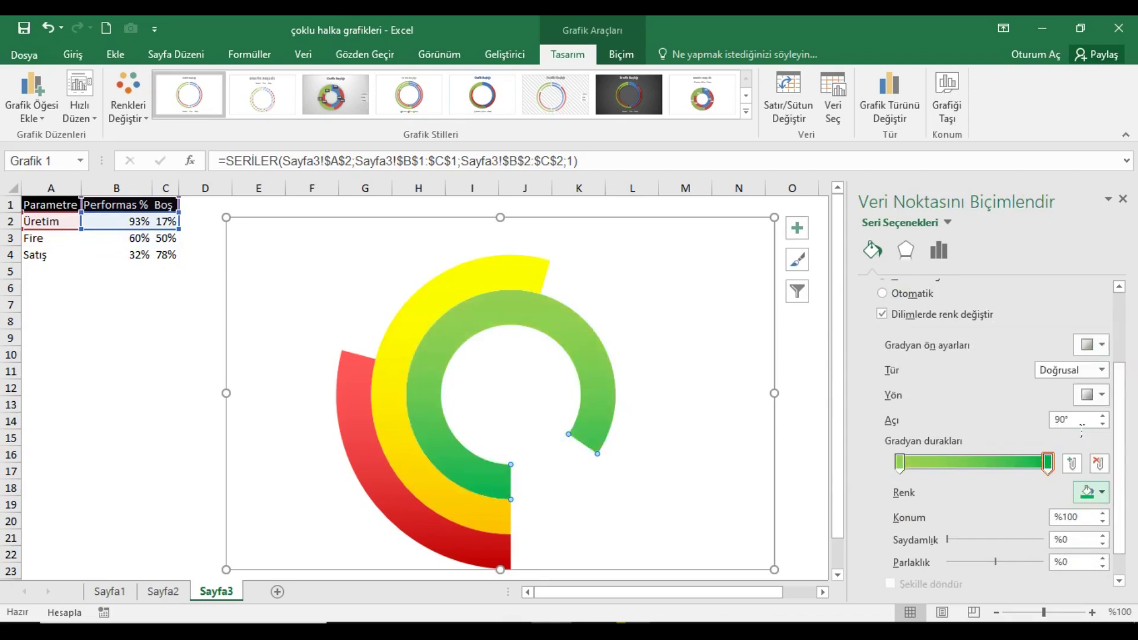
left_click(1122, 199)
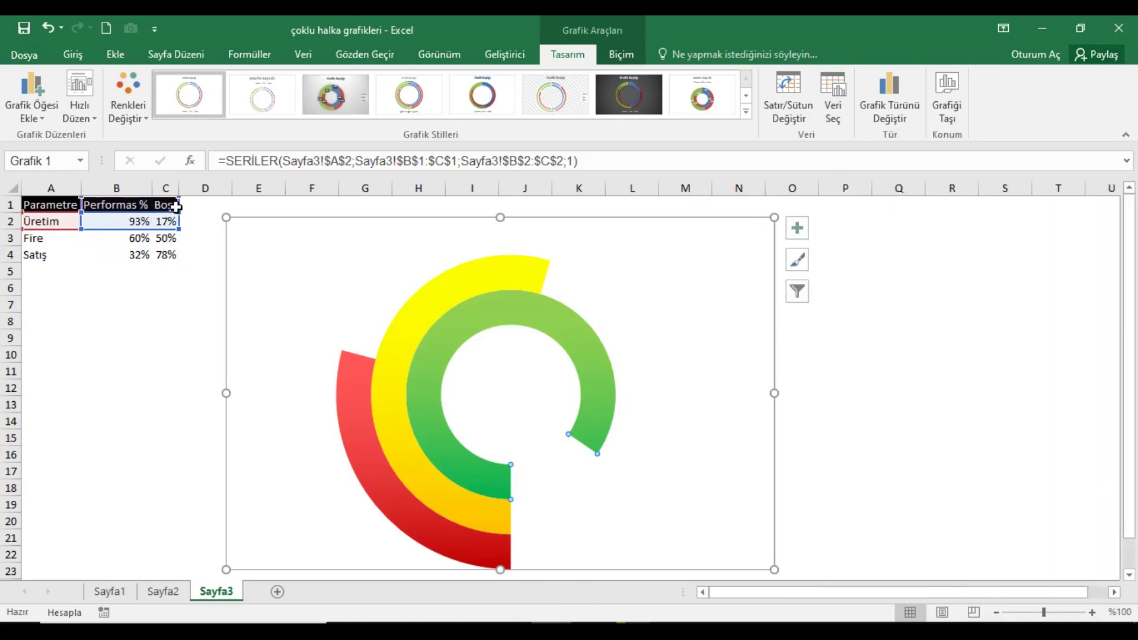
left_click(176, 206)
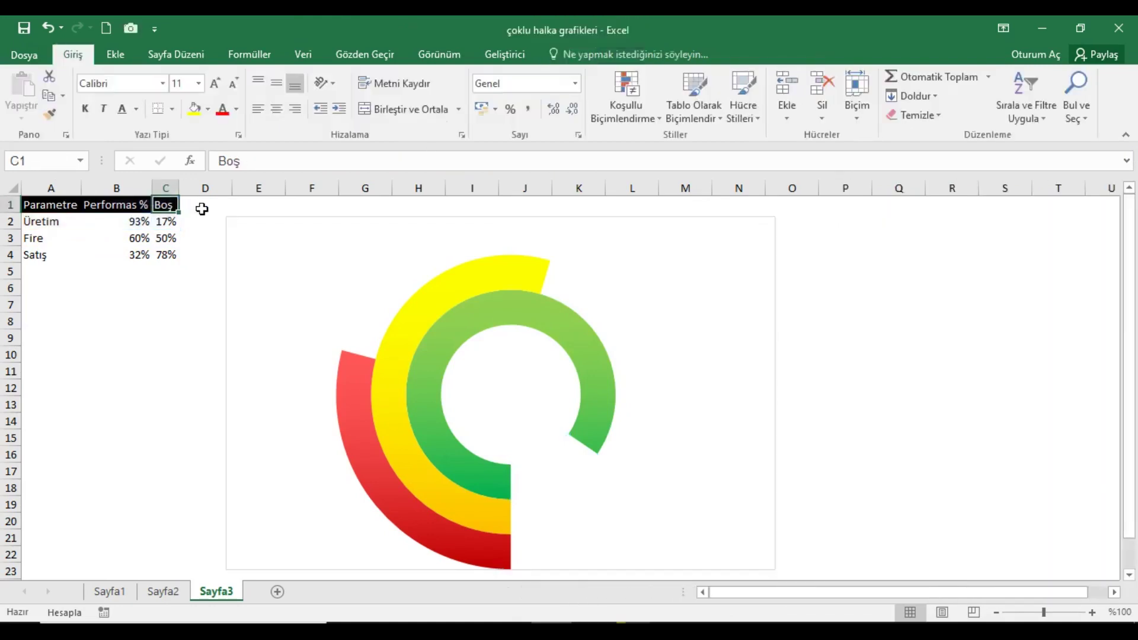
- Draw a long rectangle bar extending right from the inner ring's lower end
left_click(115, 56)
left_click(253, 77)
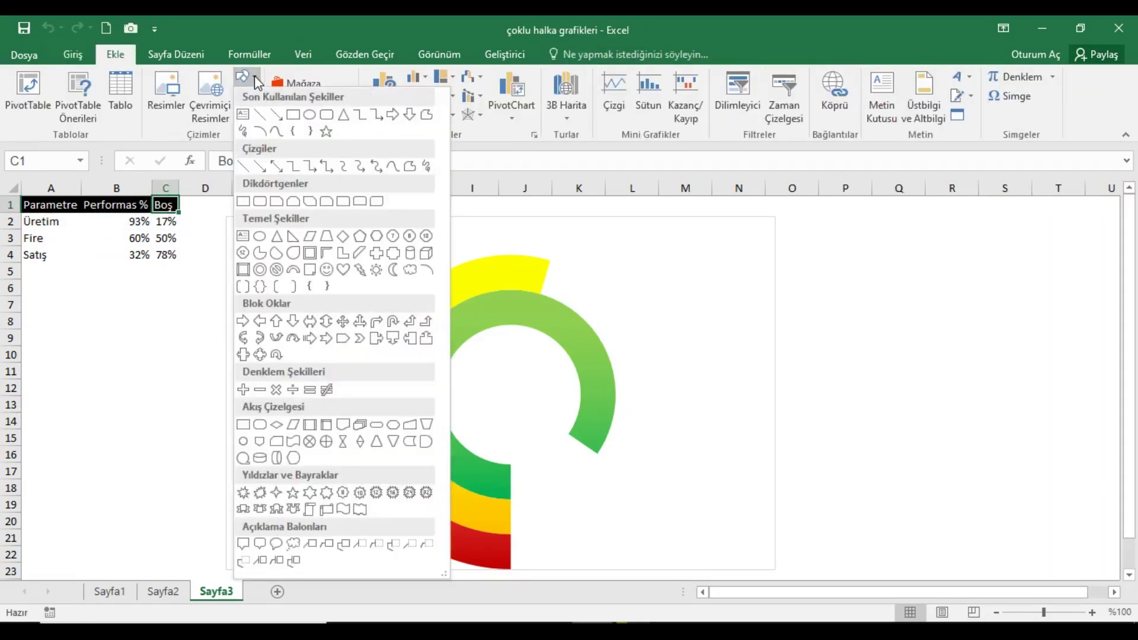
left_click(291, 116)
left_click_drag(517, 466, 854, 493)
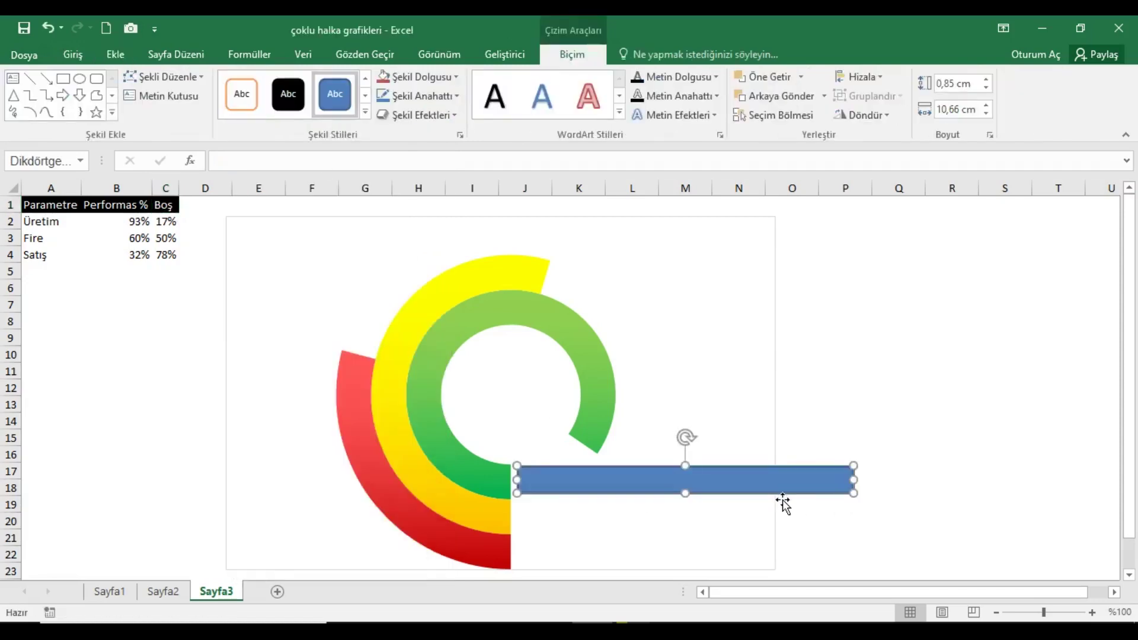
left_click_drag(782, 501, 770, 491)
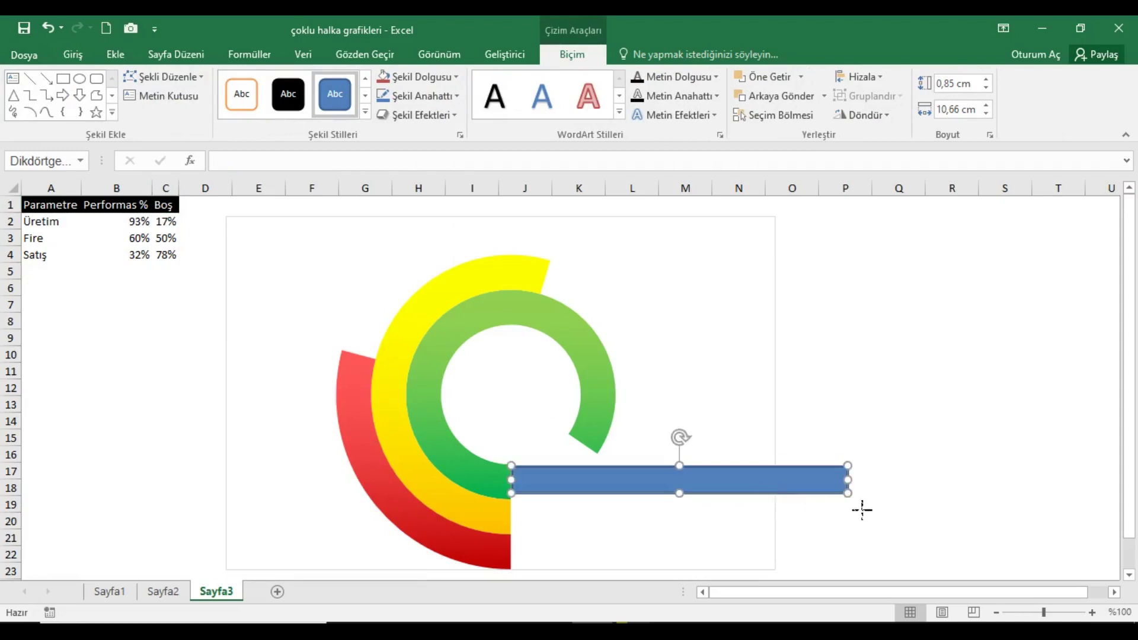
left_click_drag(863, 511, 859, 511)
key("Up")
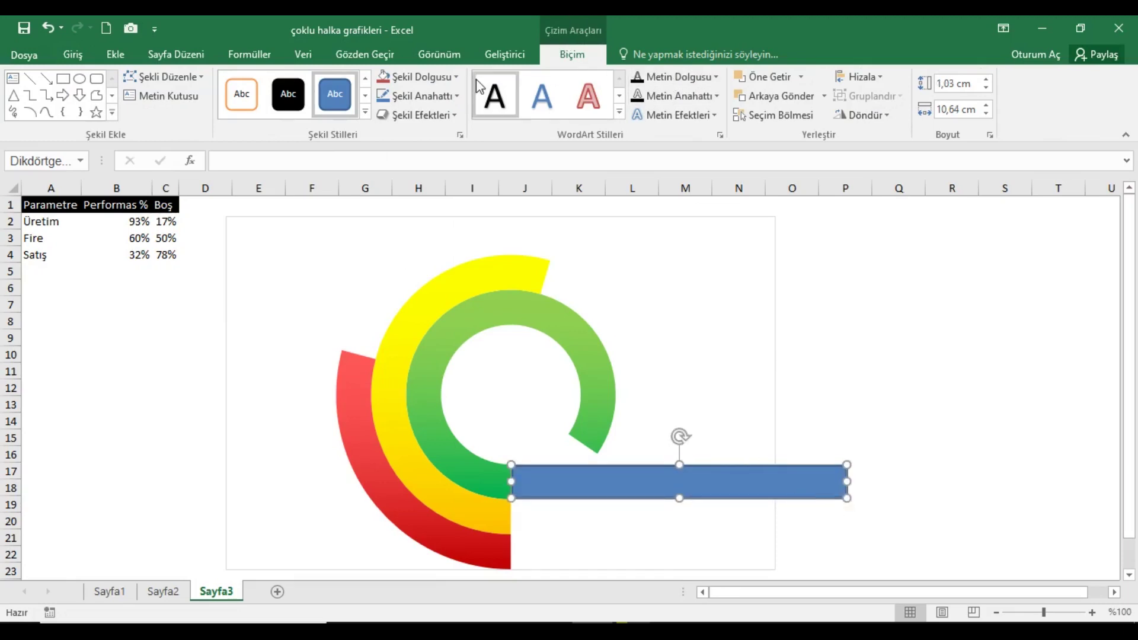
- Remove the bar's outline and fill it with standard green
left_click(435, 97)
left_click(445, 296)
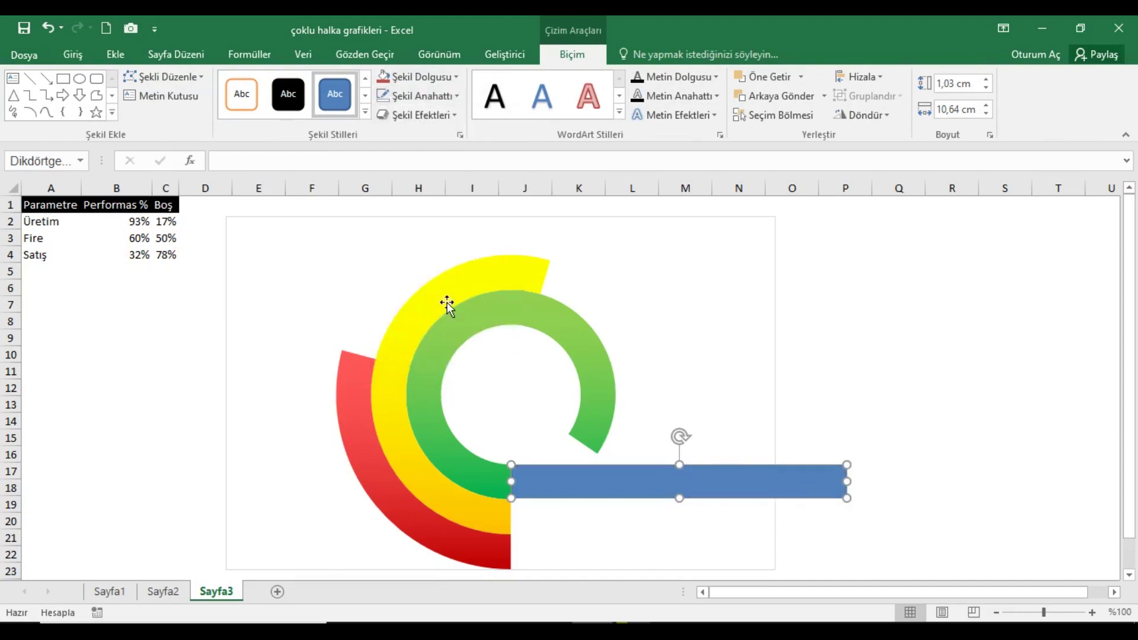
left_click(449, 78)
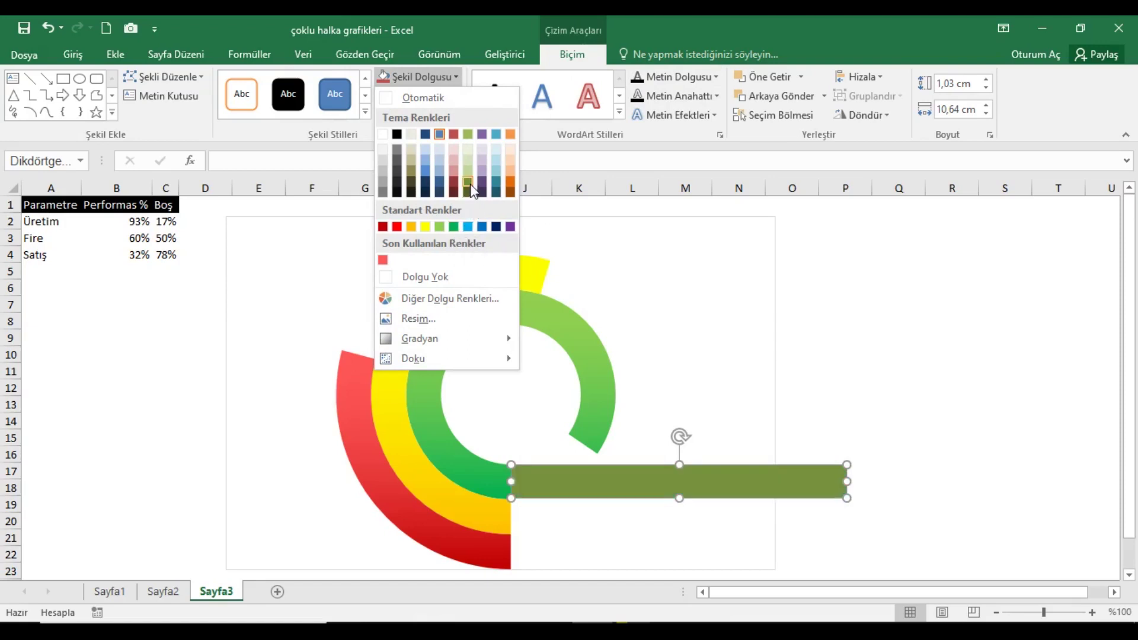
left_click(454, 226)
key("Down")
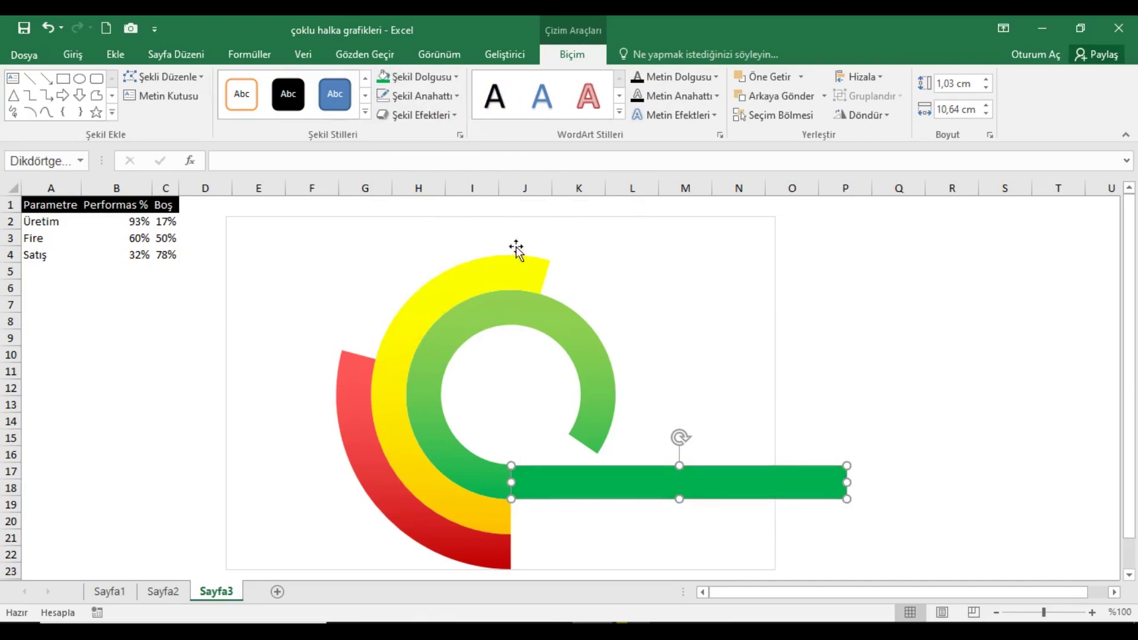
left_click(776, 240)
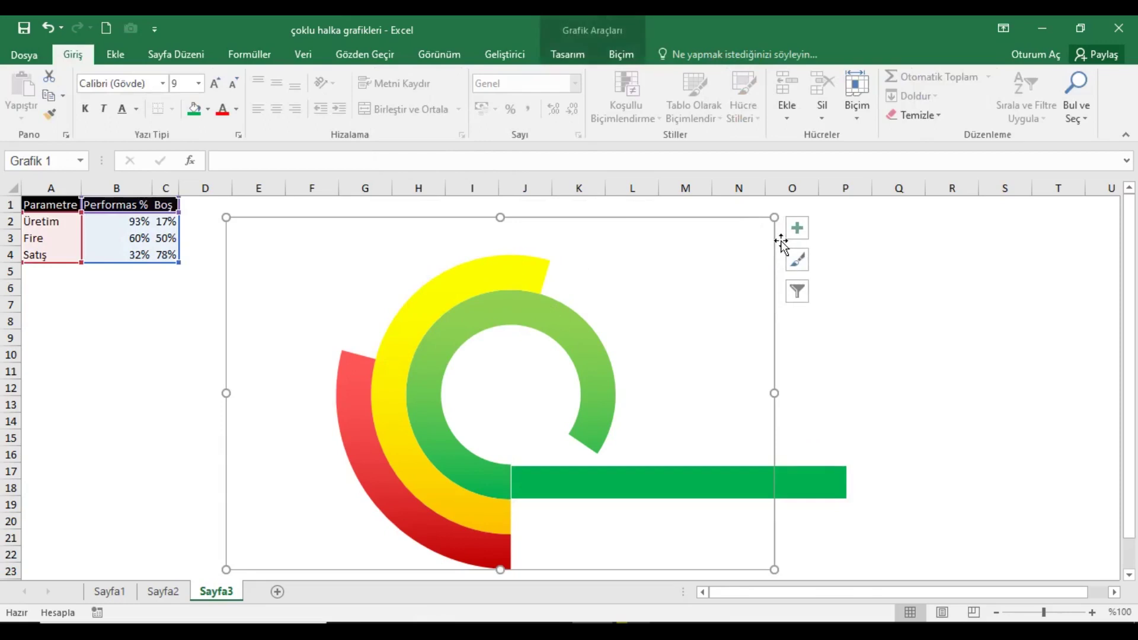
- Set the chart area to No Fill and No Outline
left_click(615, 288)
left_click(690, 284)
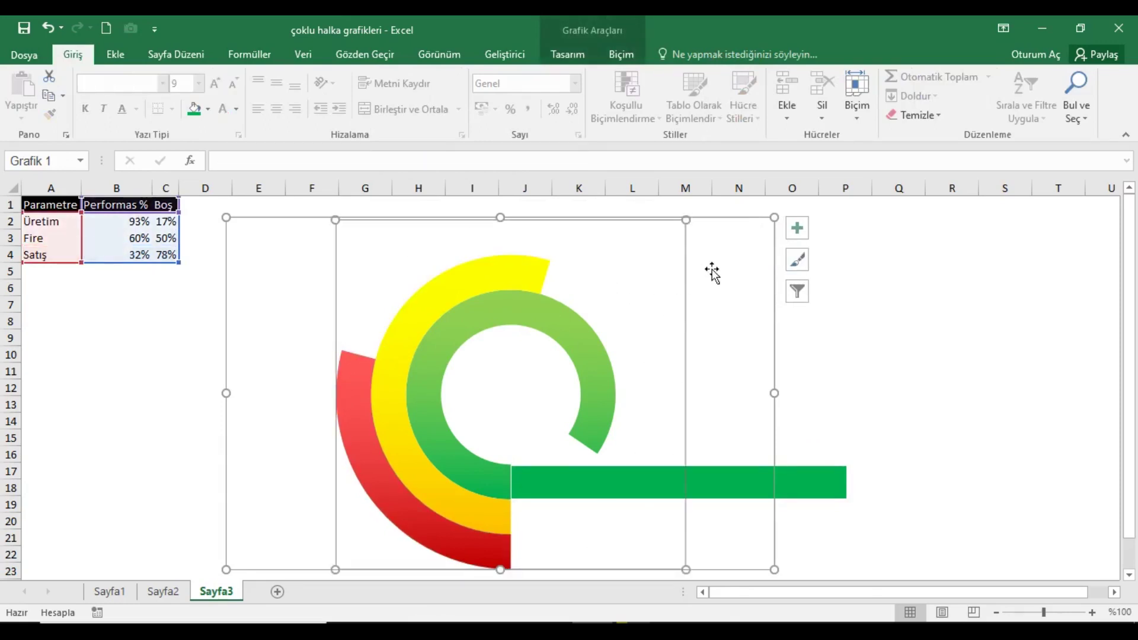
left_click(752, 243)
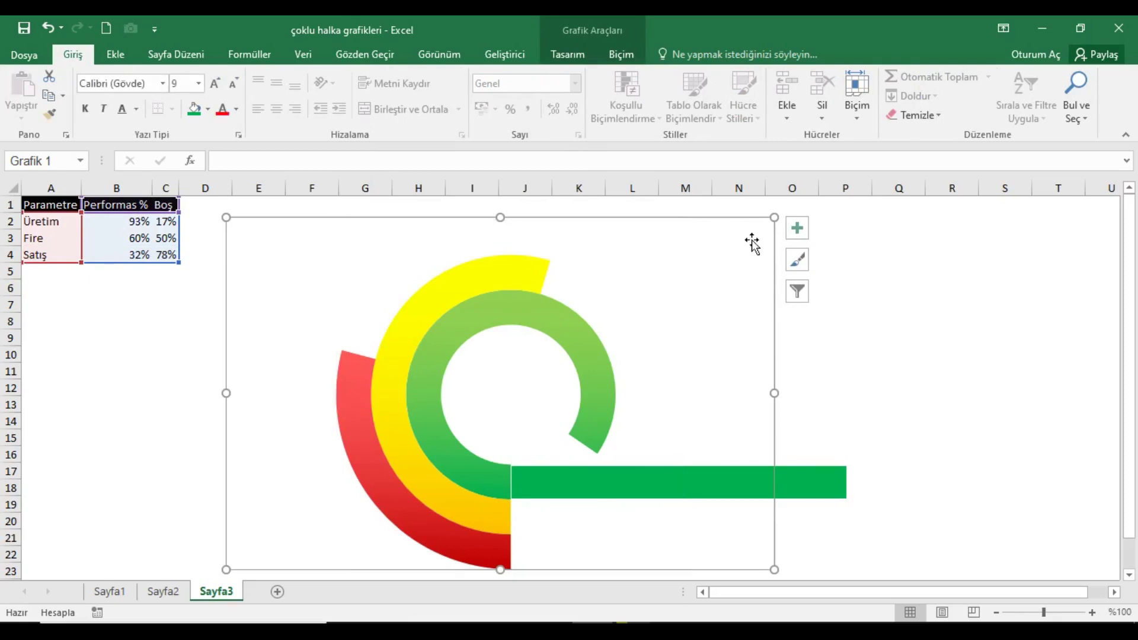
left_click(620, 54)
left_click(505, 77)
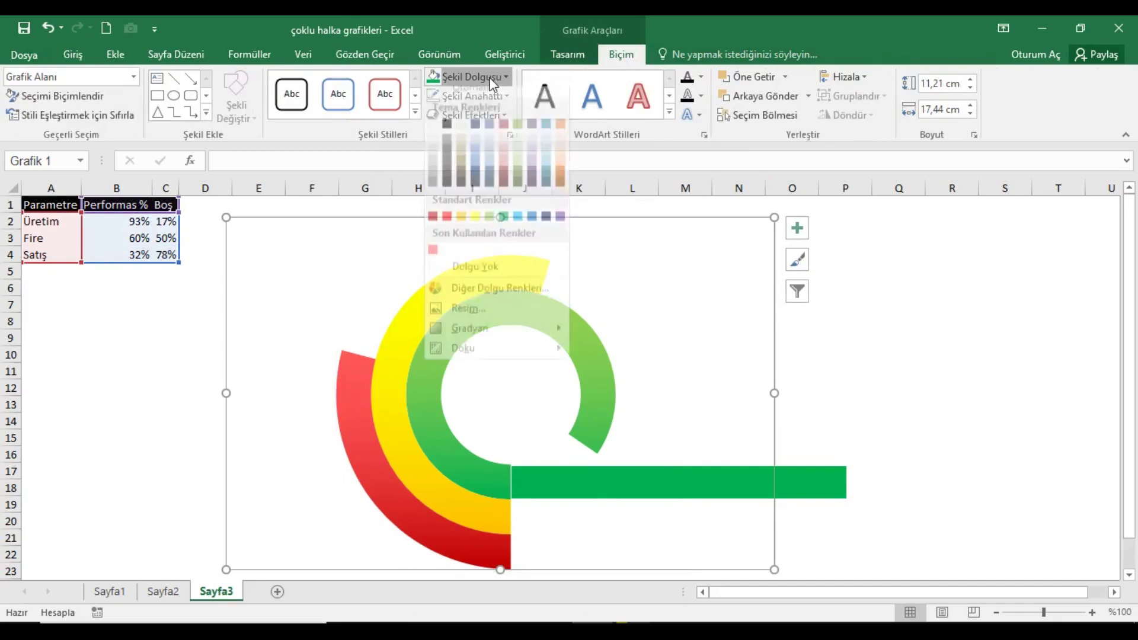
left_click(482, 273)
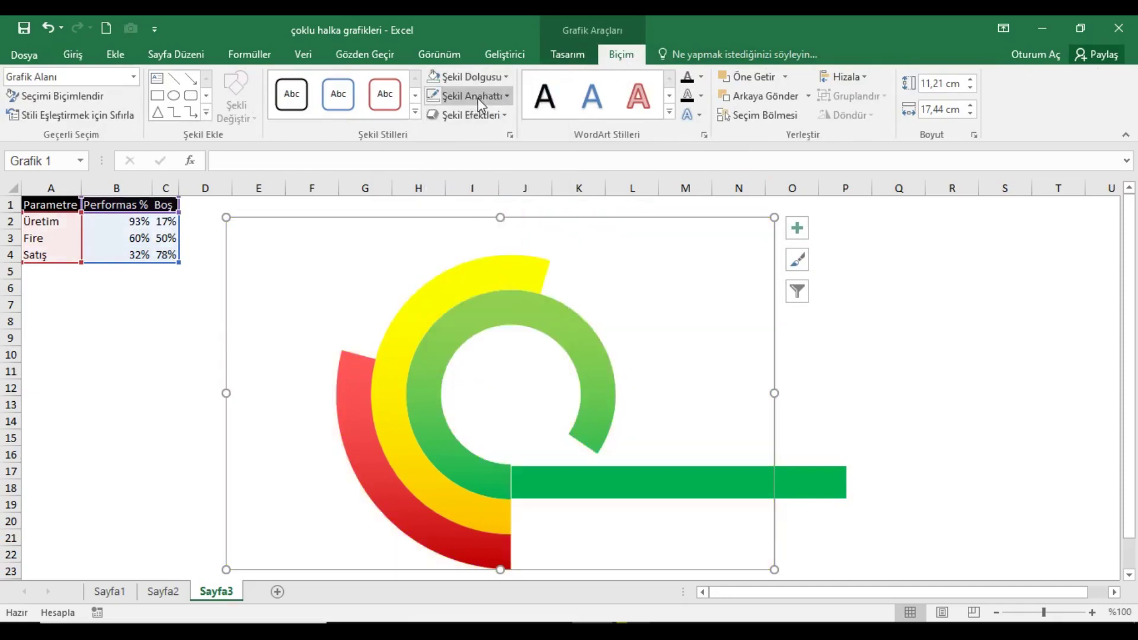
left_click(471, 95)
left_click(468, 295)
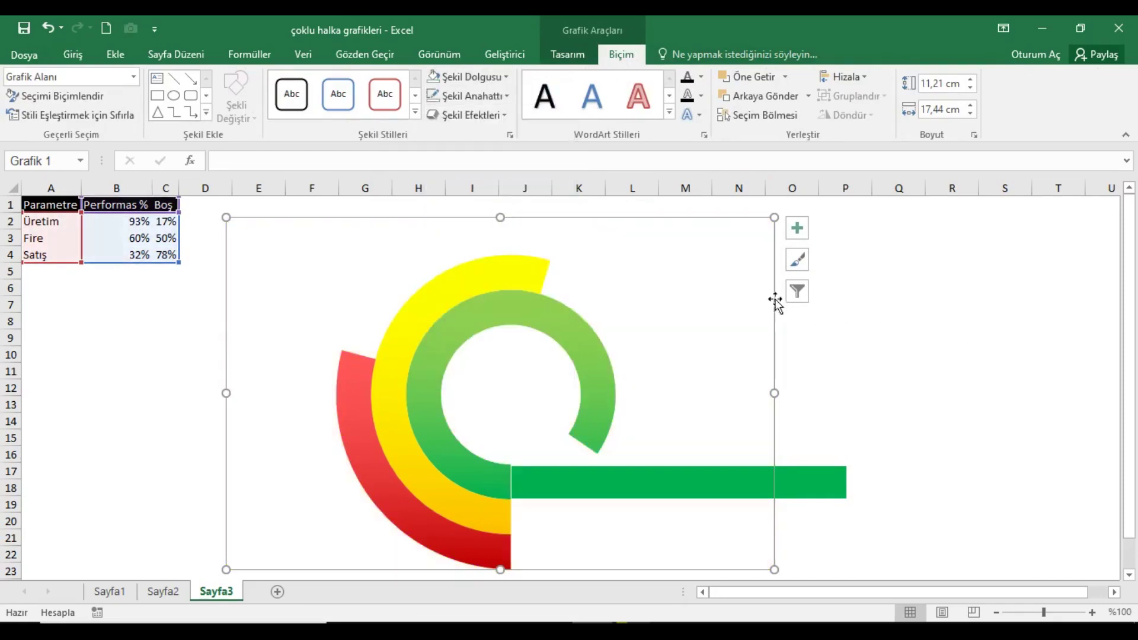
left_click(886, 305)
- Drag the whole chart to the right over the green bar
left_click(663, 273)
left_click(754, 291)
left_click_drag(704, 228, 773, 222)
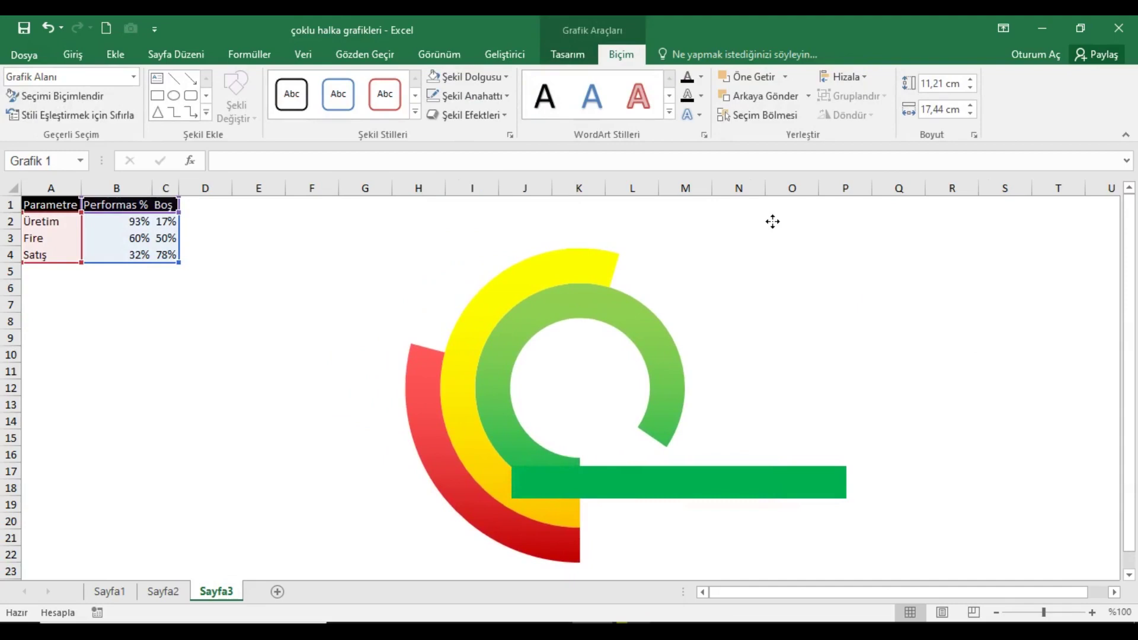
left_click(828, 513)
left_click(817, 495)
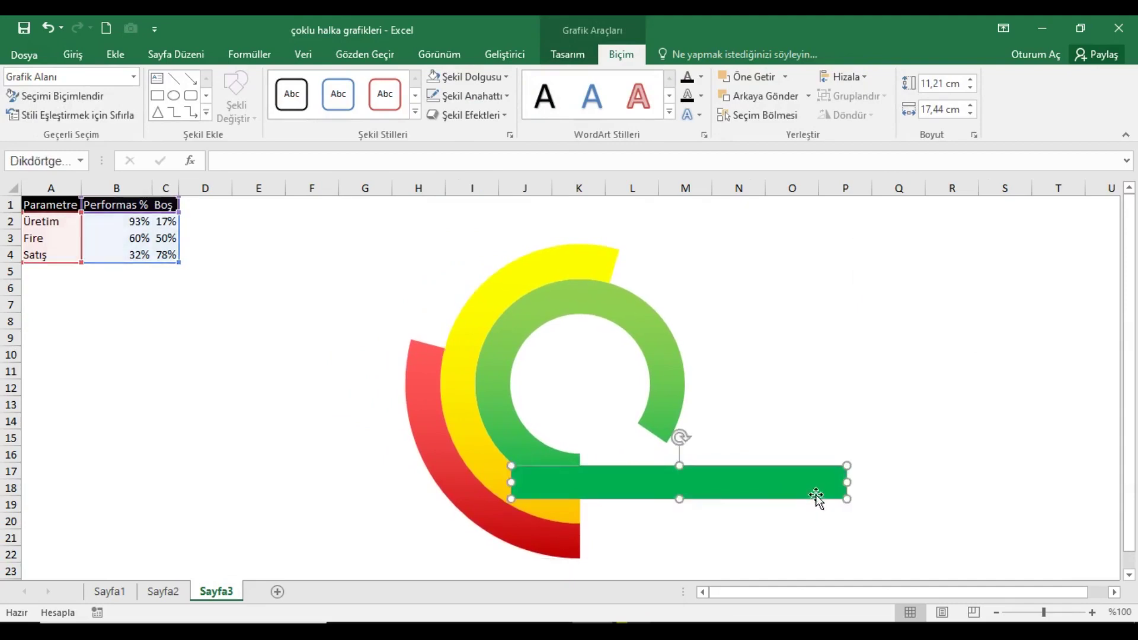
- Position the green bar so it starts flush at the Üretim ring's lower end
left_click_drag(686, 486, 757, 478)
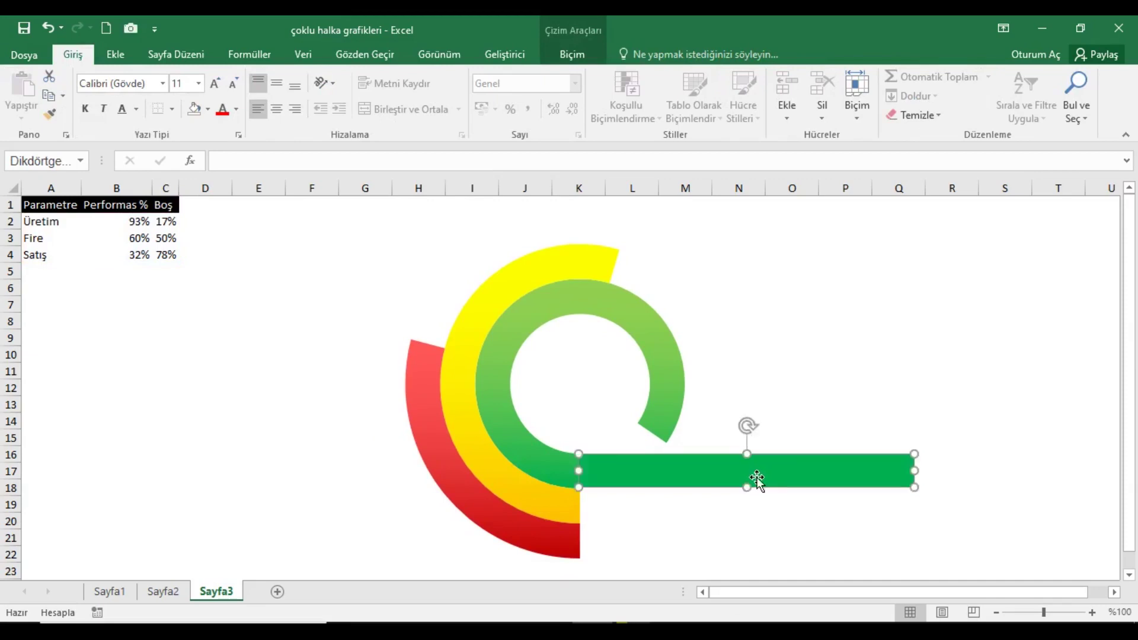
key("Escape")
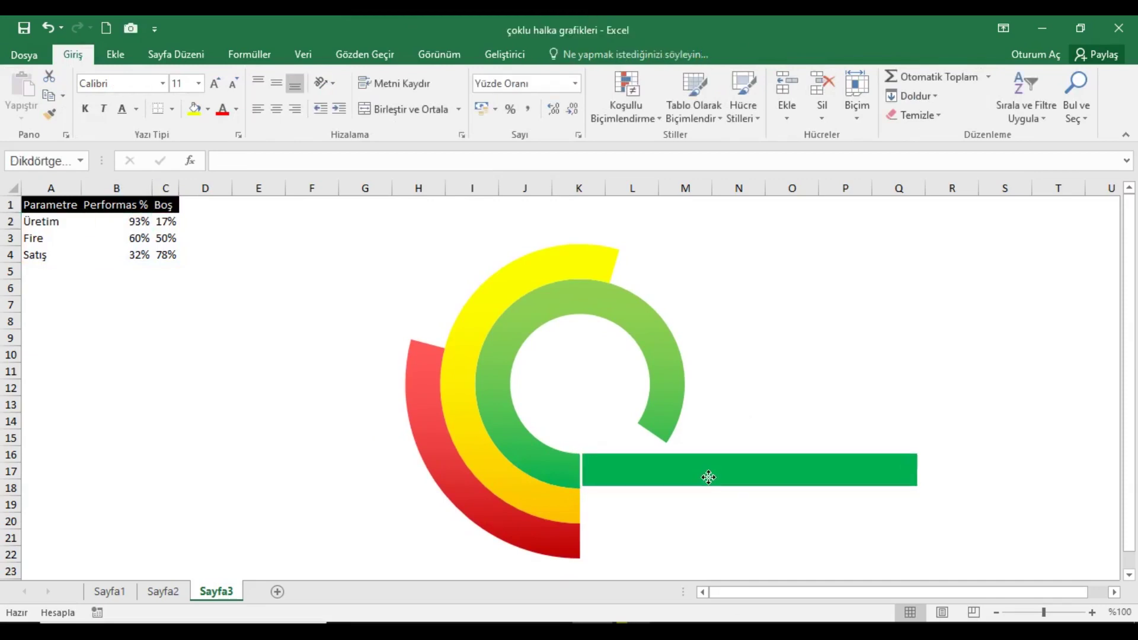
left_click(705, 477)
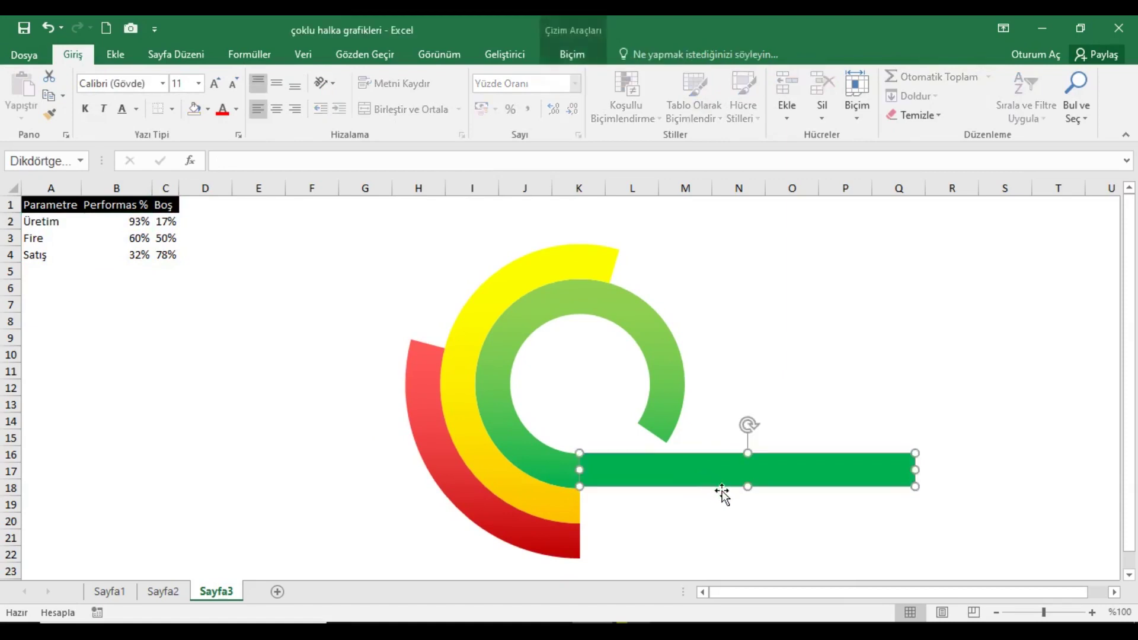
left_click_drag(762, 500, 761, 501)
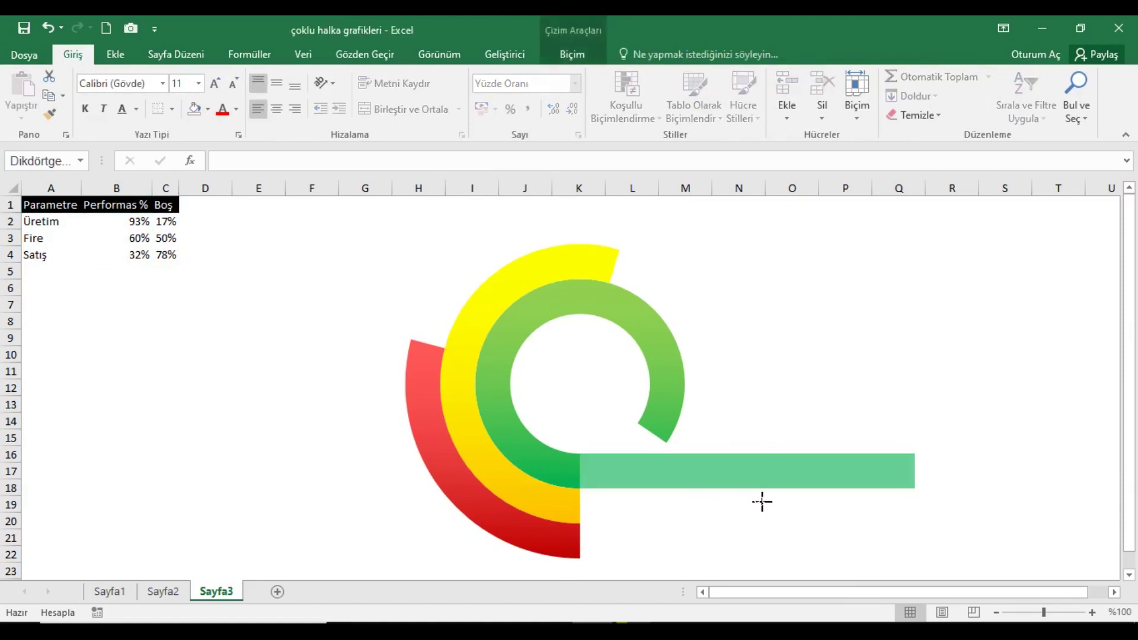
left_click(1002, 487)
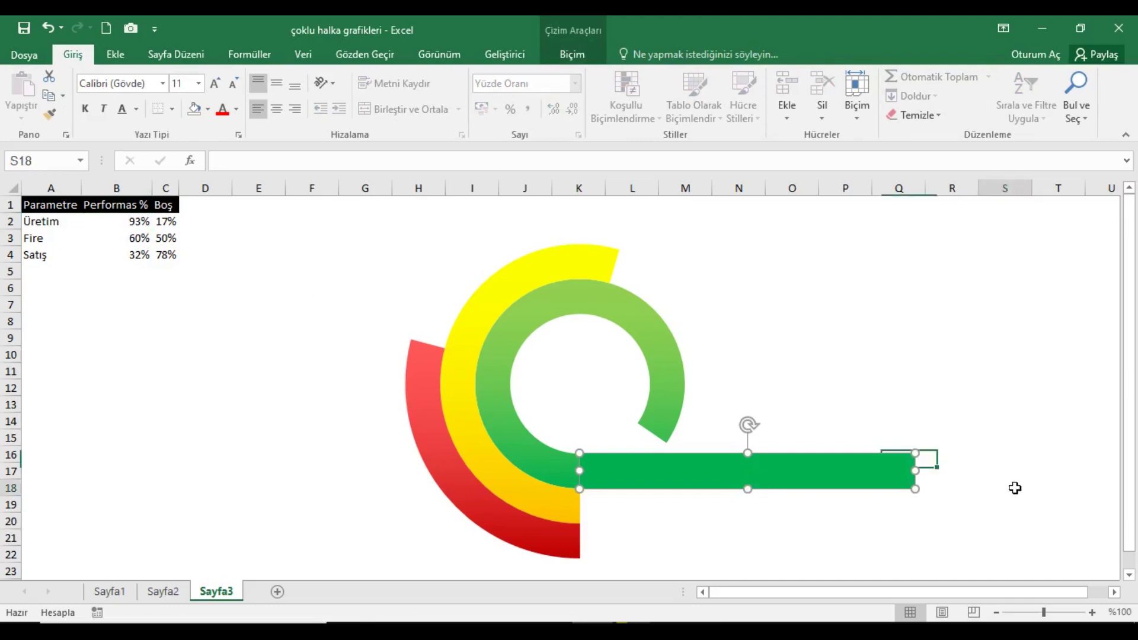
left_click(841, 477)
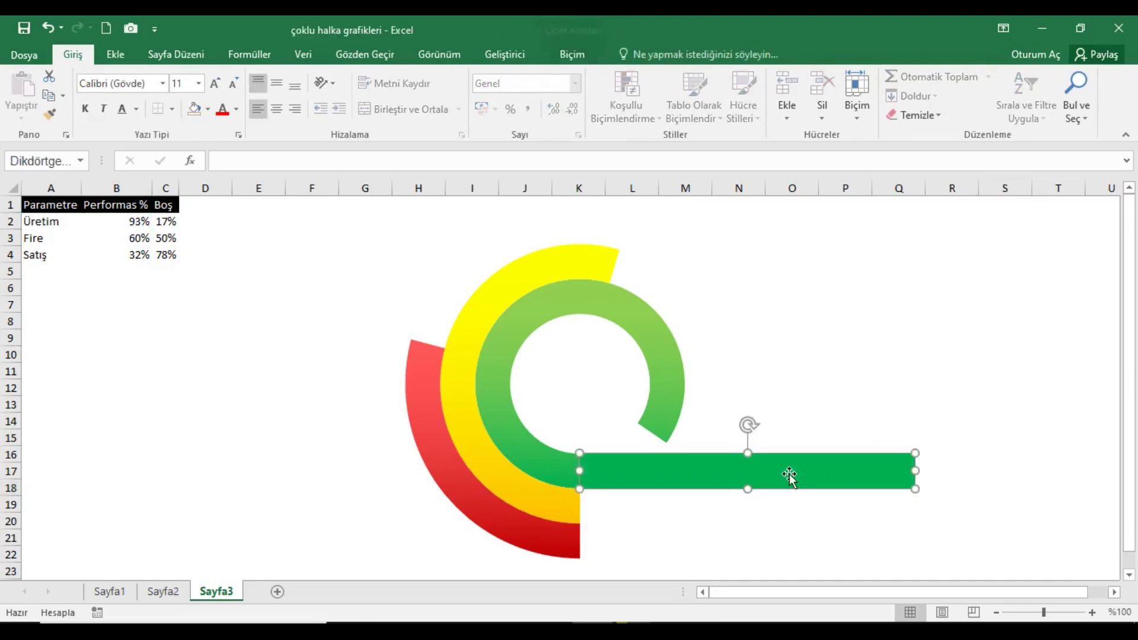
- Enter 100 in B2 and fill it down through B4 with Ctrl+D
left_click(148, 225)
type("100")
key("Return")
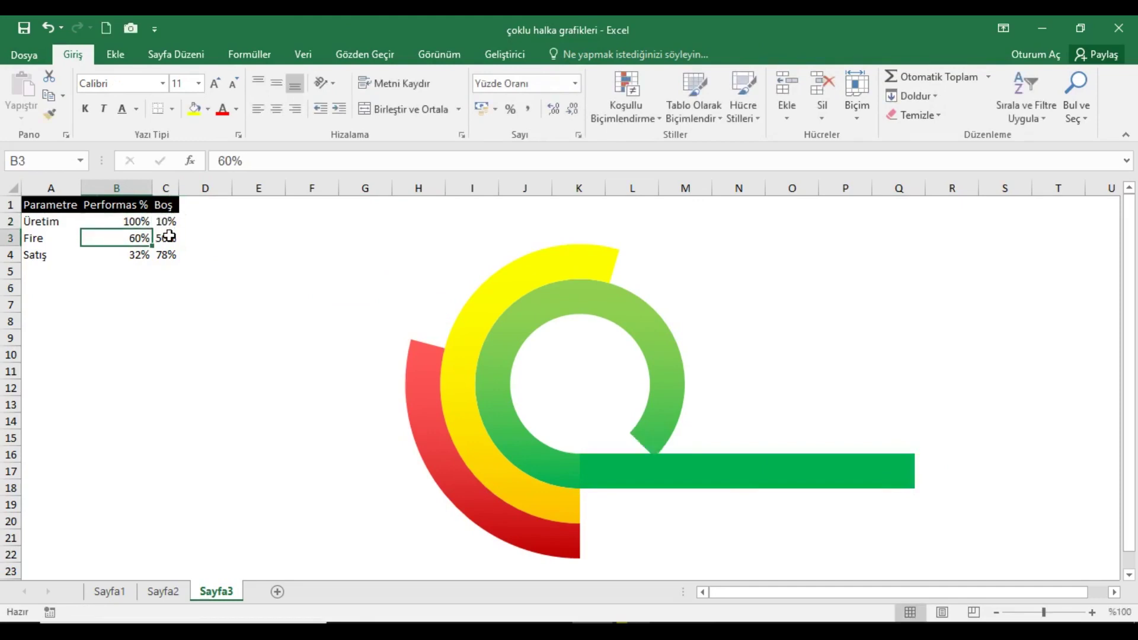
left_click_drag(134, 222, 130, 260)
key("ctrl+d")
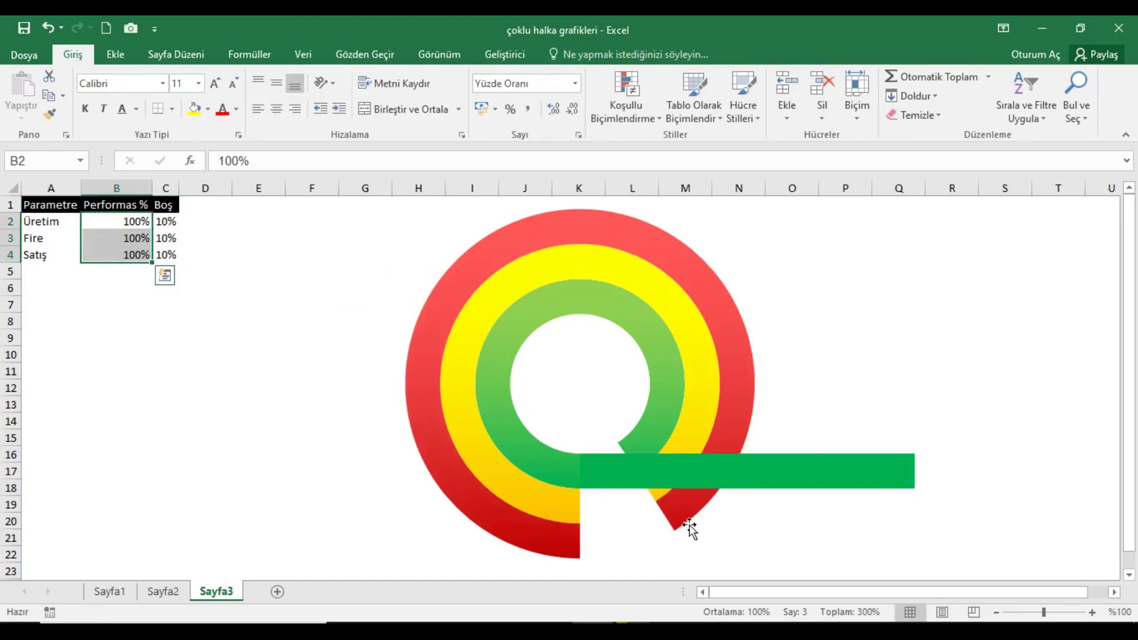
left_click(164, 220)
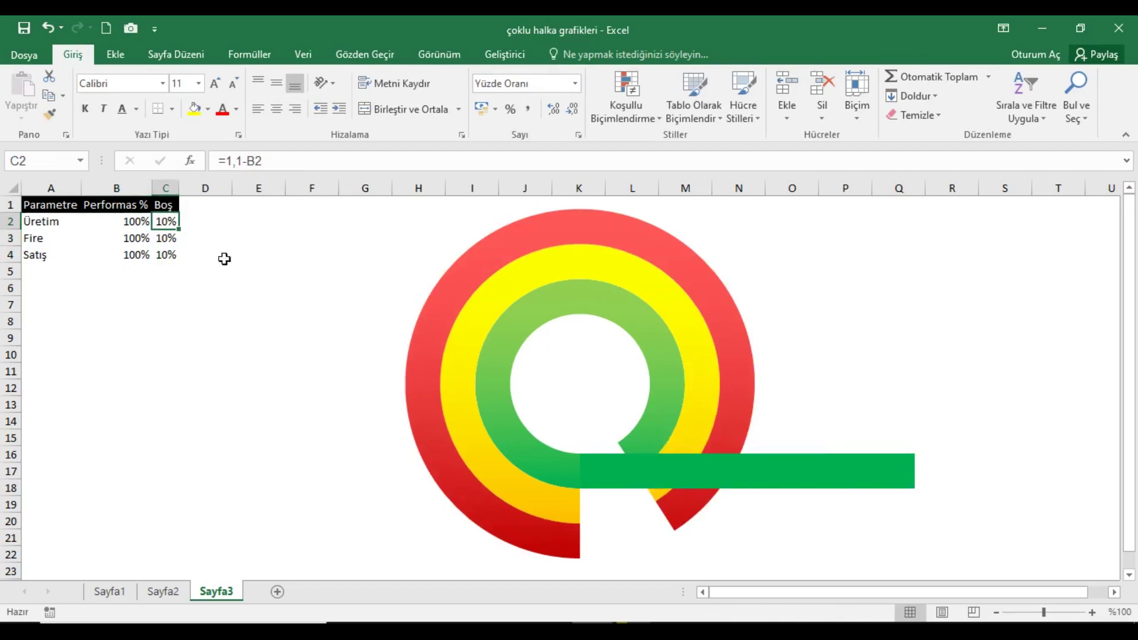
- Try a 1,15 offset in Üretim's gap formula, then remove the added 5
left_click(244, 161)
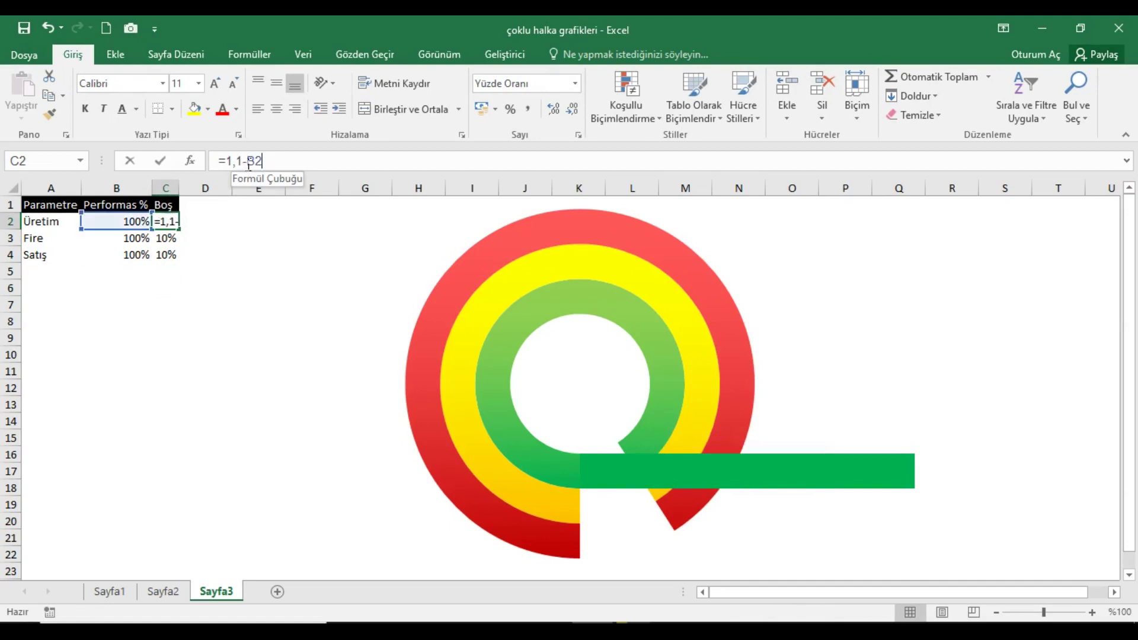
type(".5")
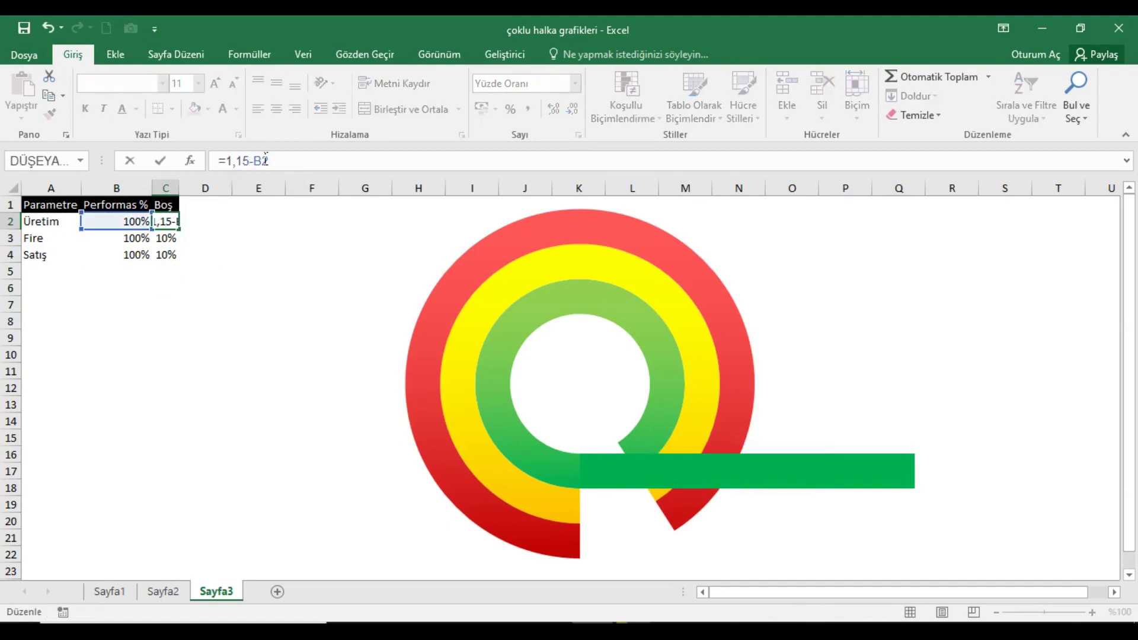
key("Return")
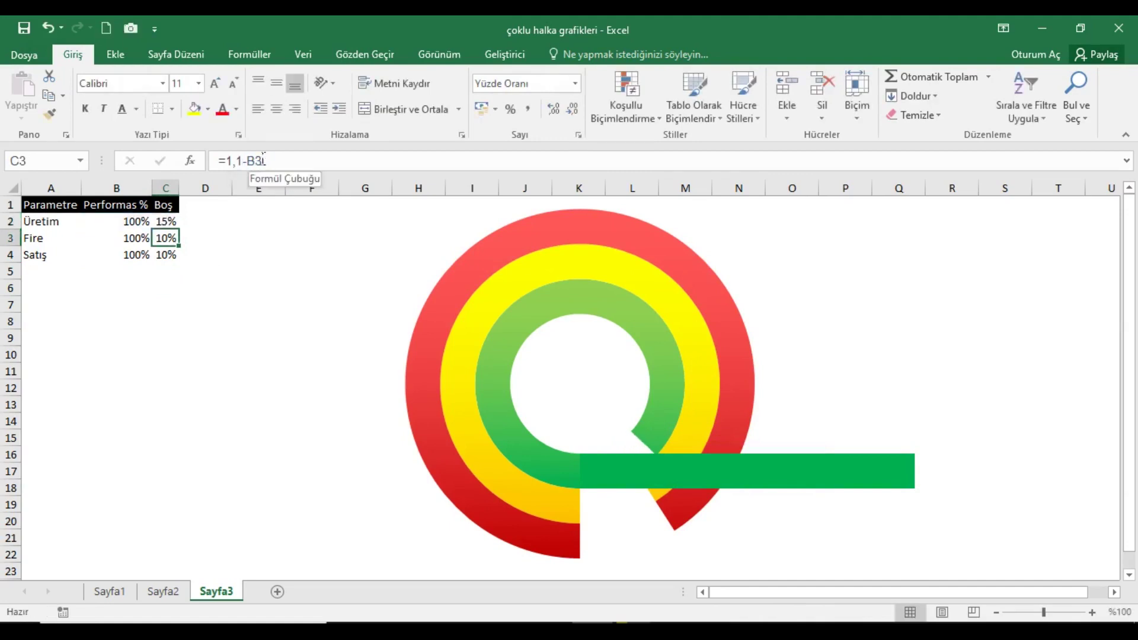
key("Up")
left_click(255, 165)
key("BackSpace")
key("Return")
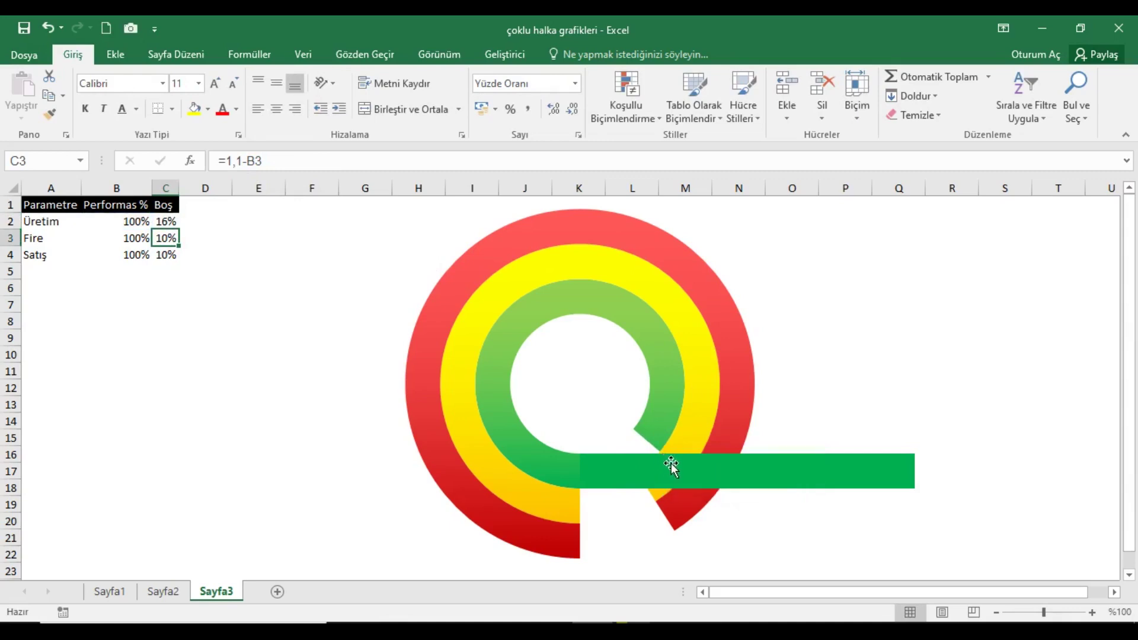
- Set Üretim's gap offset to 1,15 so it shows 15%, and nudge the green bar down
left_click(171, 224)
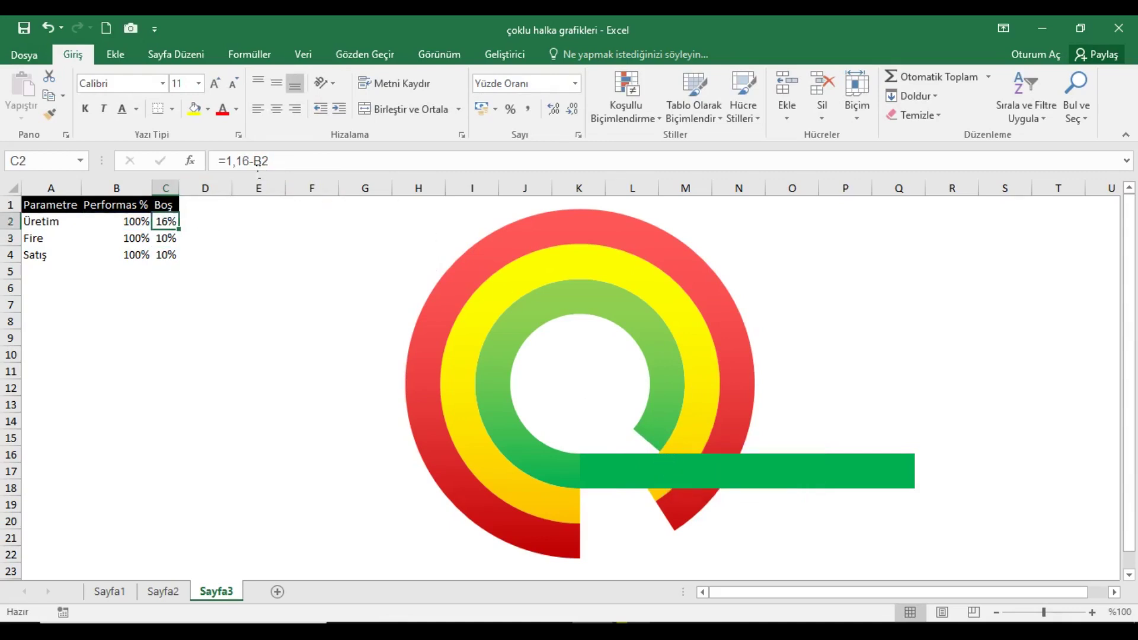
left_click(247, 160)
type("6")
key("BackSpace")
type("5")
key("Return")
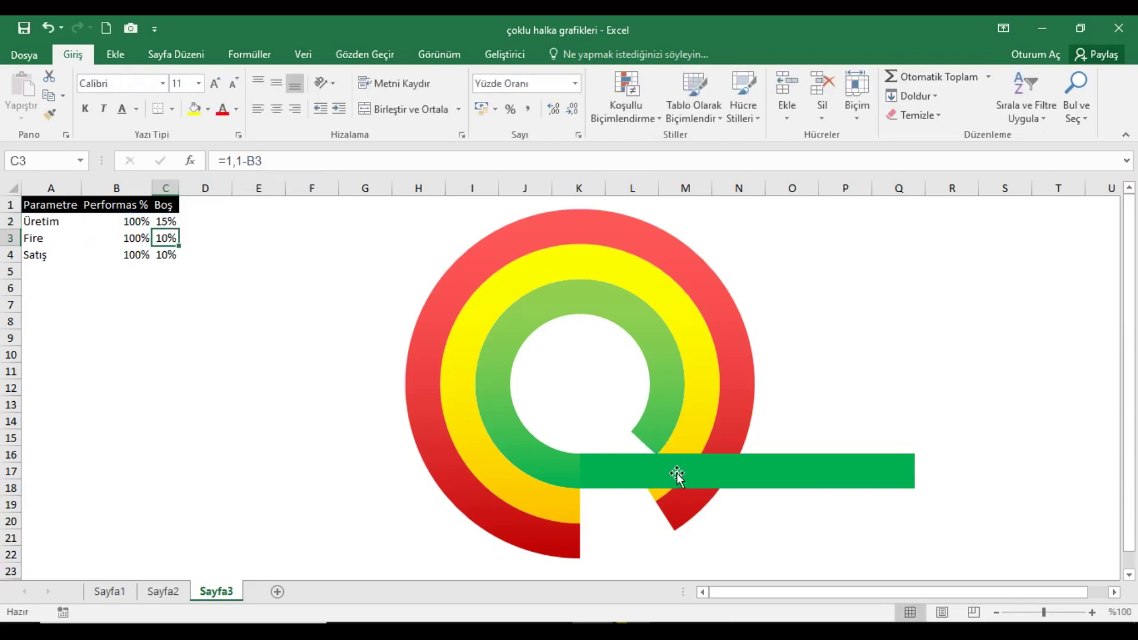
left_click(709, 487)
key("Down")
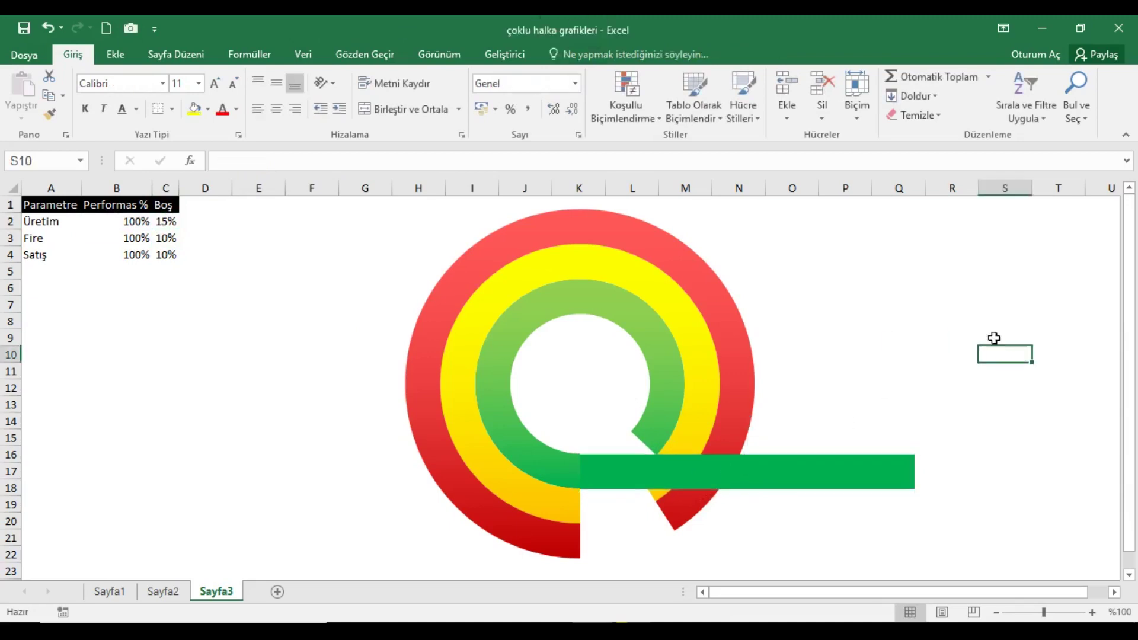
- Try 1,2 and then 1,21 as the offset in Fire's gap formula
left_click(172, 238)
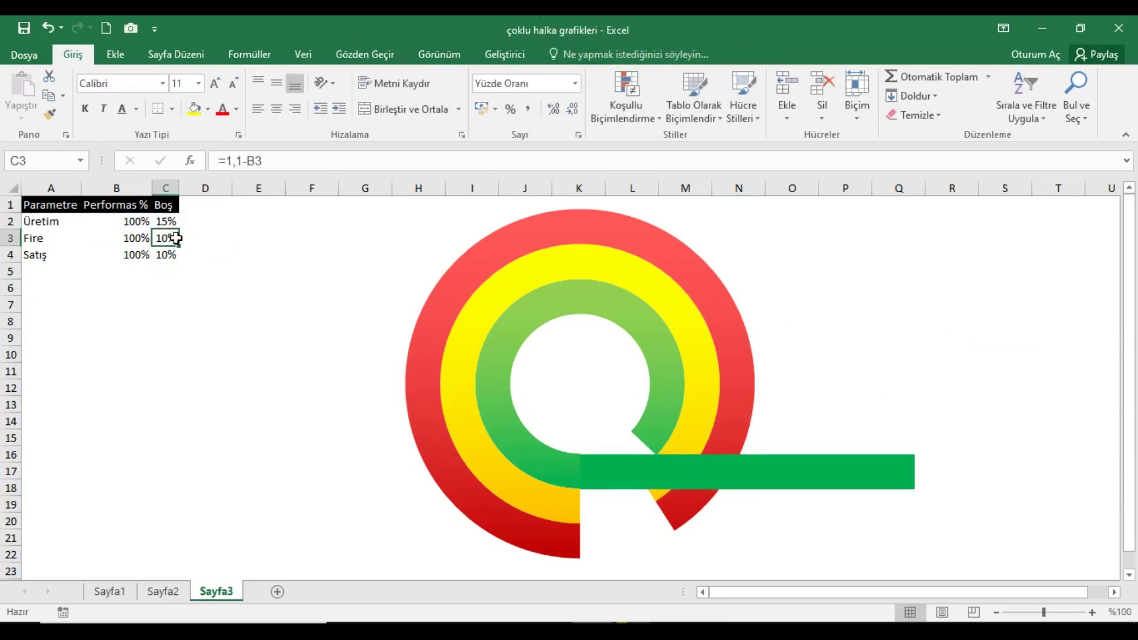
left_click(237, 161)
key("BackSpace")
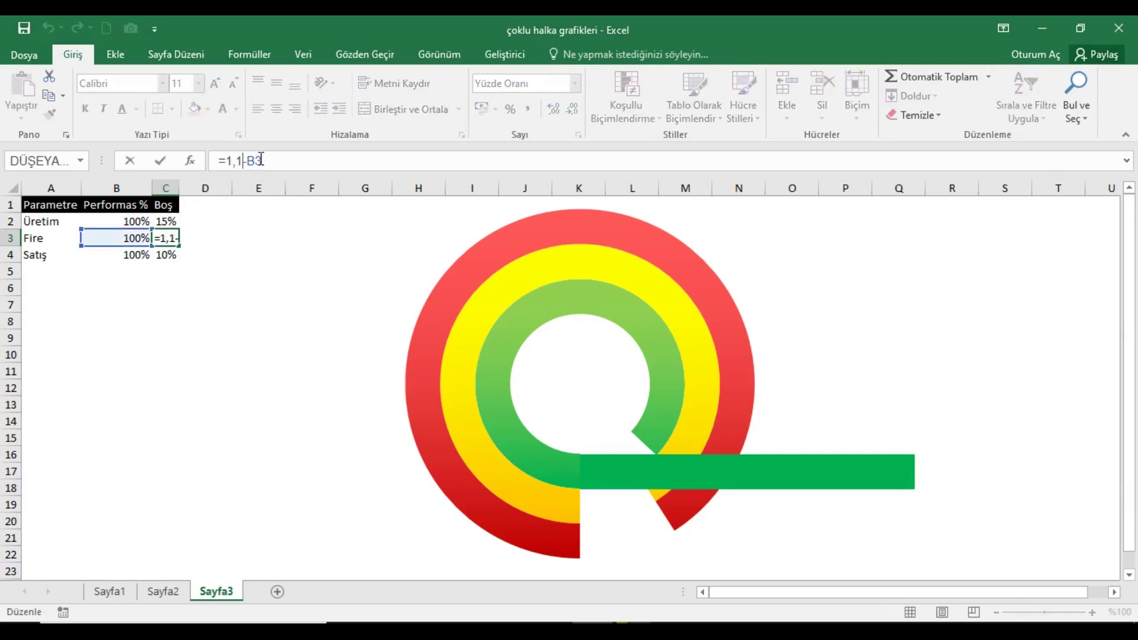
type("2")
key("Return")
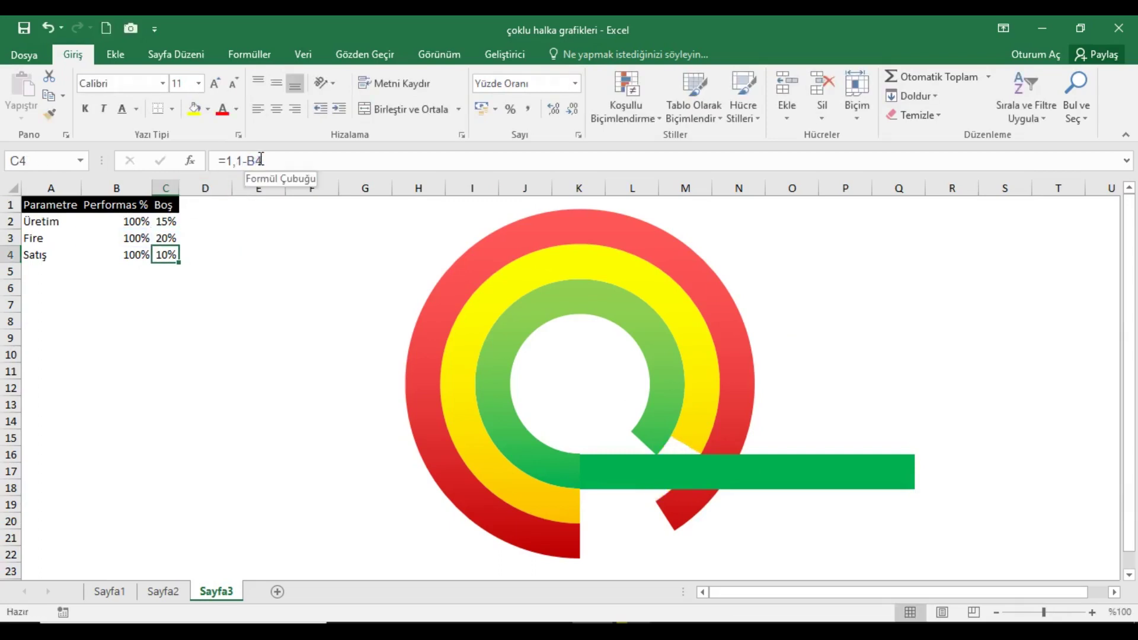
left_click(175, 238)
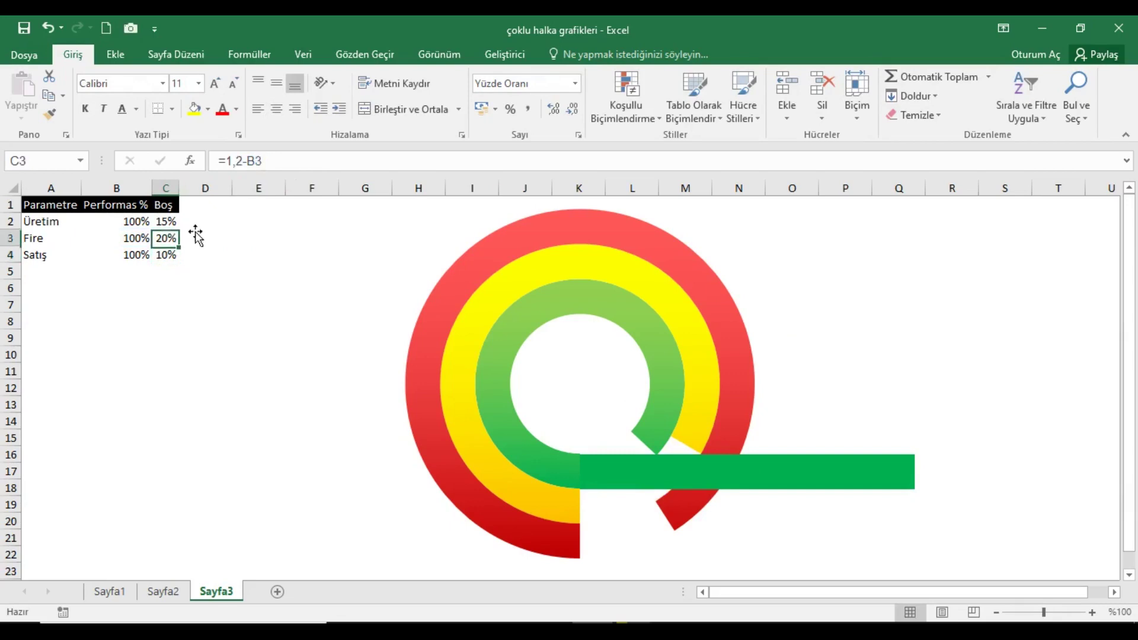
left_click(245, 161)
type("1")
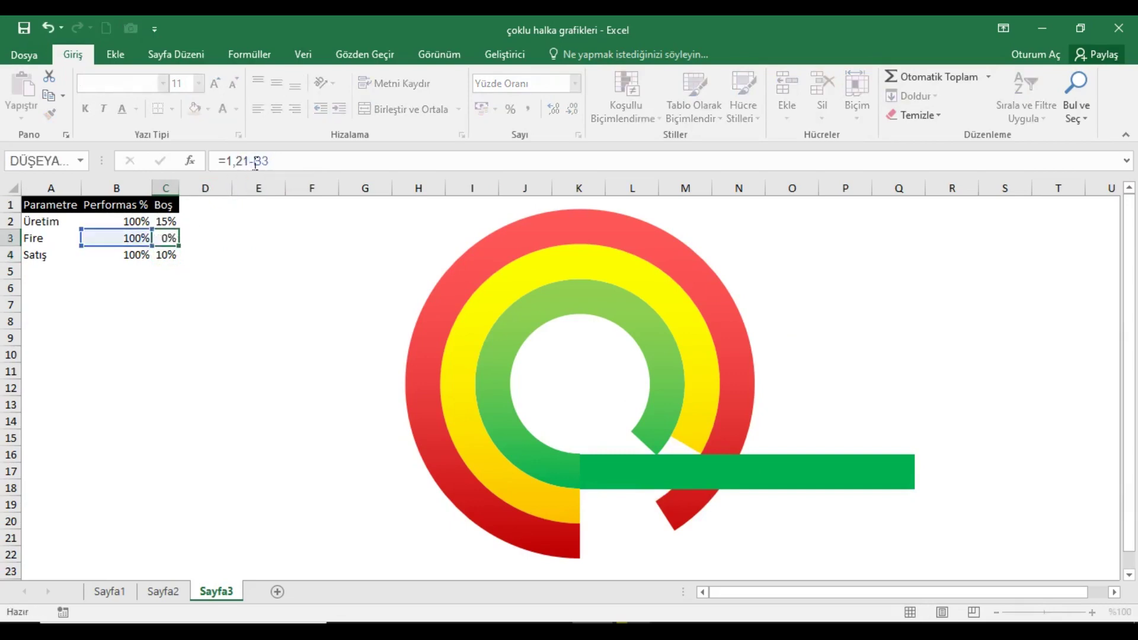
key("Return")
- Adjust Fire's gap formula offset until it shows 20%
left_click(175, 237)
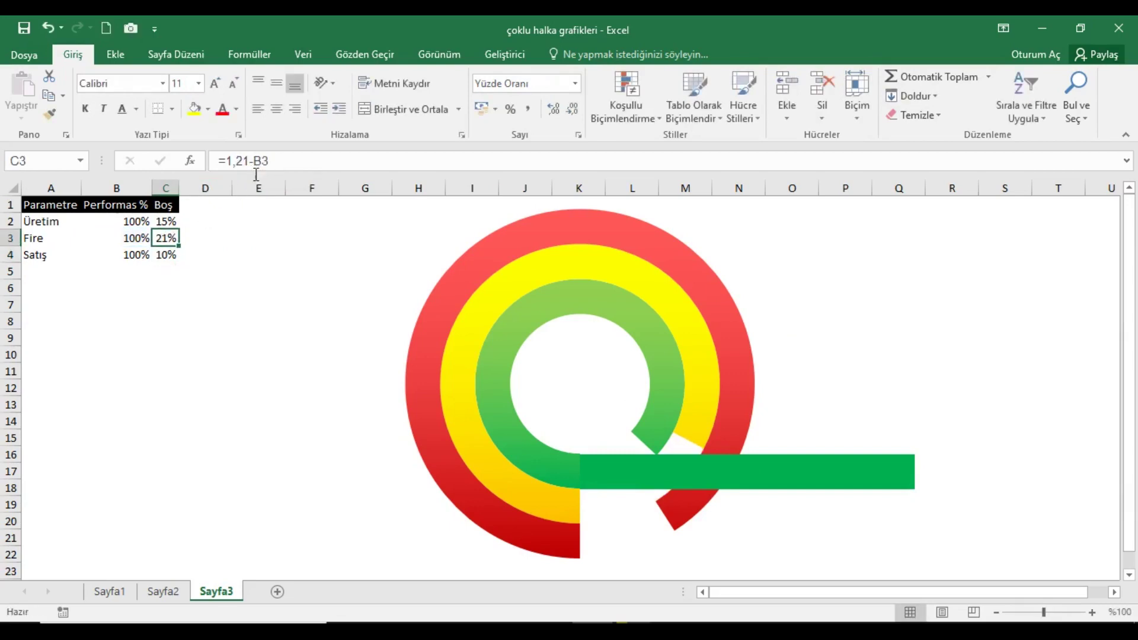
left_click(257, 165)
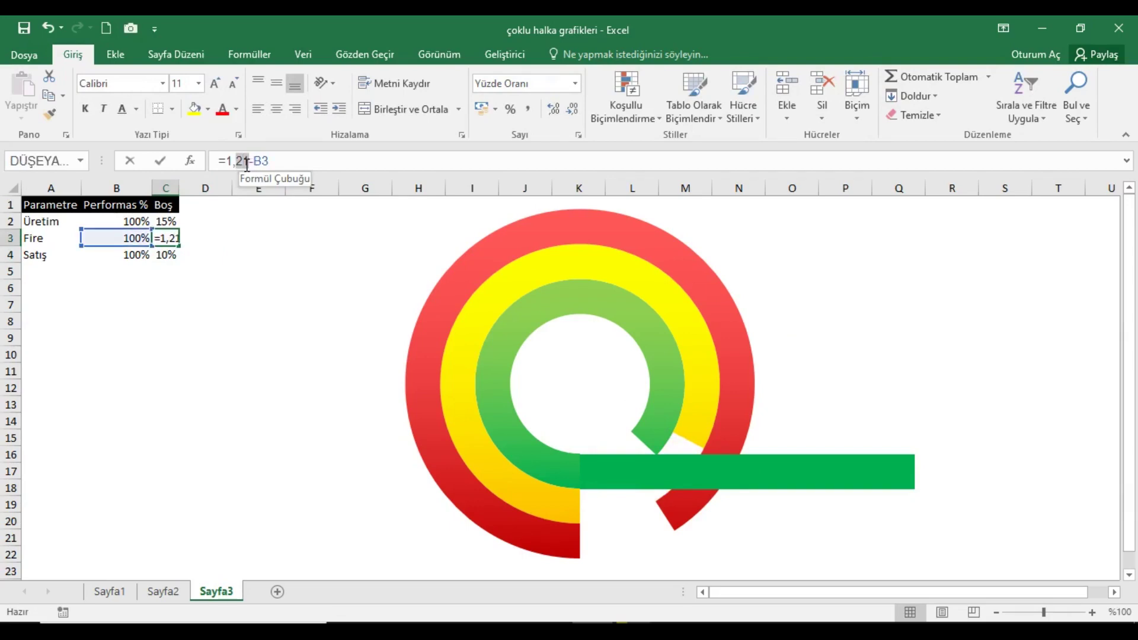
type("1")
key("Return")
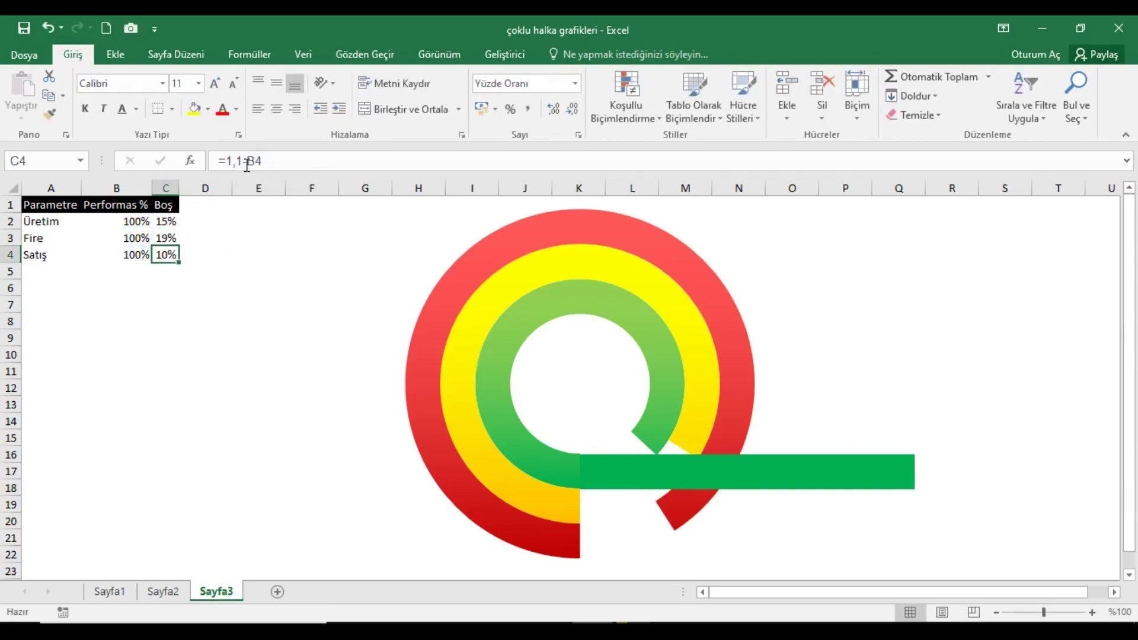
key("Up")
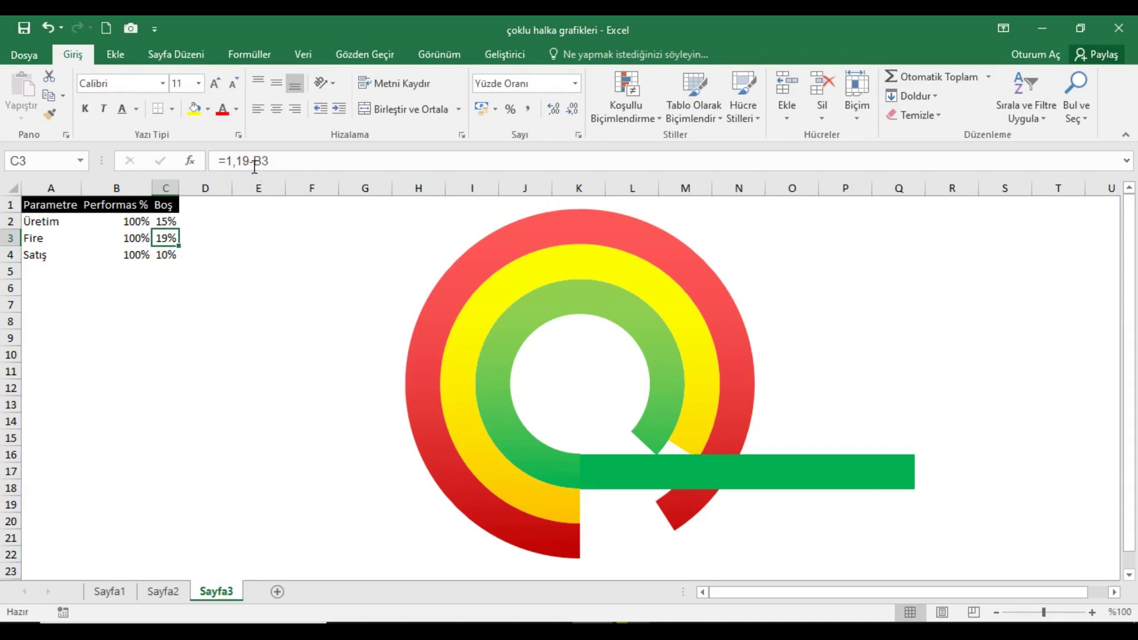
left_click(255, 164)
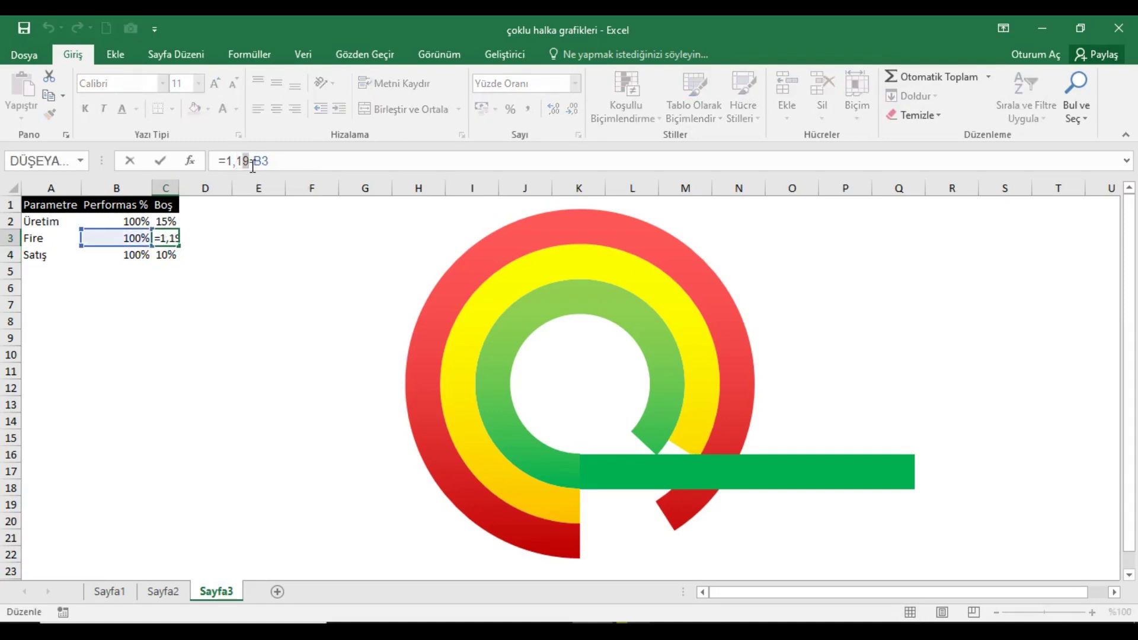
type("2")
key("Return")
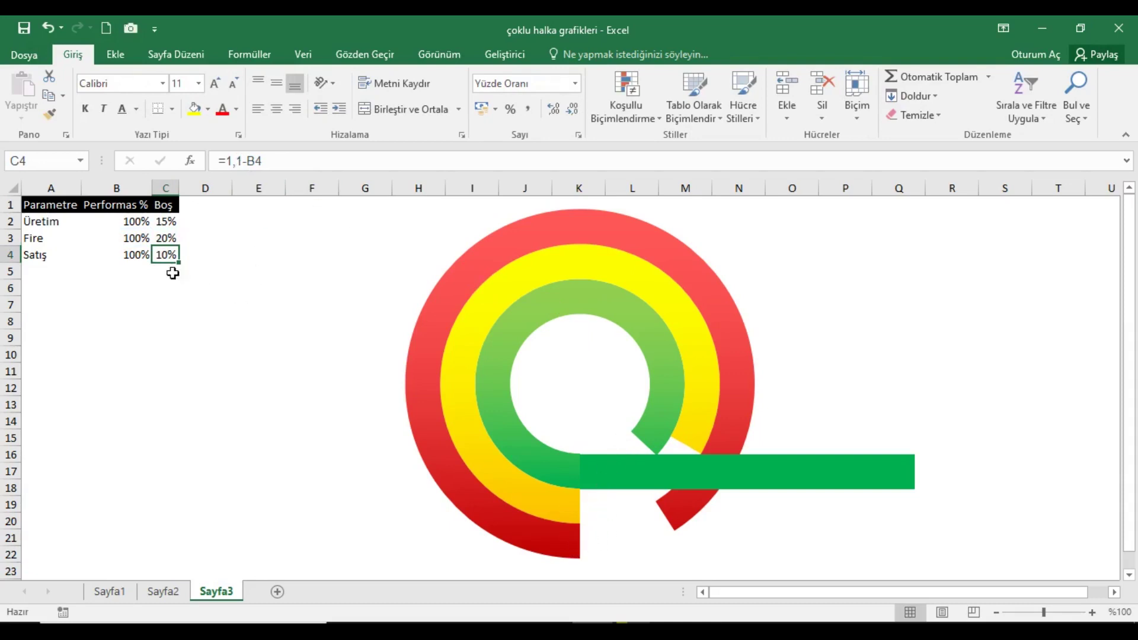
- Change Satış's gap offset from 1,3 (25%) to 1,23 so it reads 23%
left_click(244, 164)
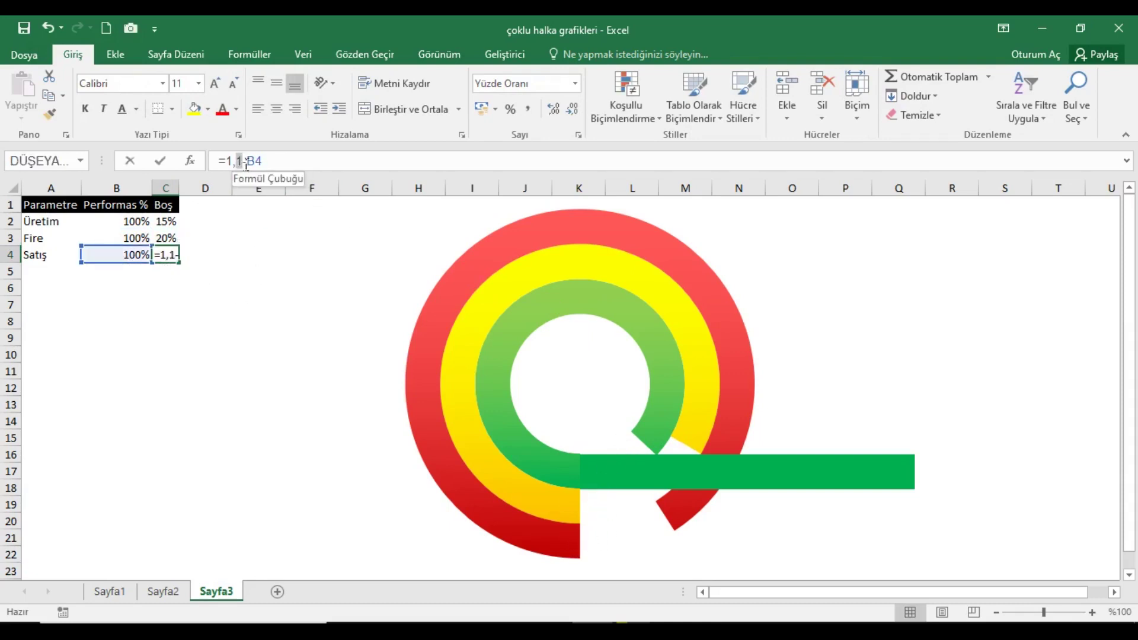
key("BackSpace")
type("3")
key("Return")
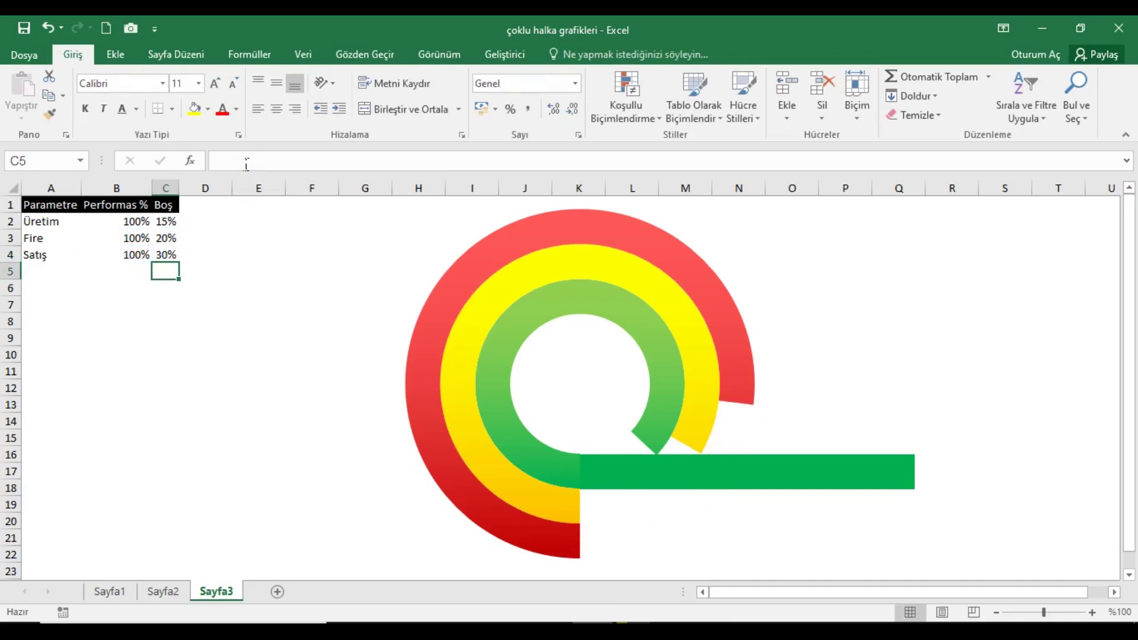
left_click(177, 256)
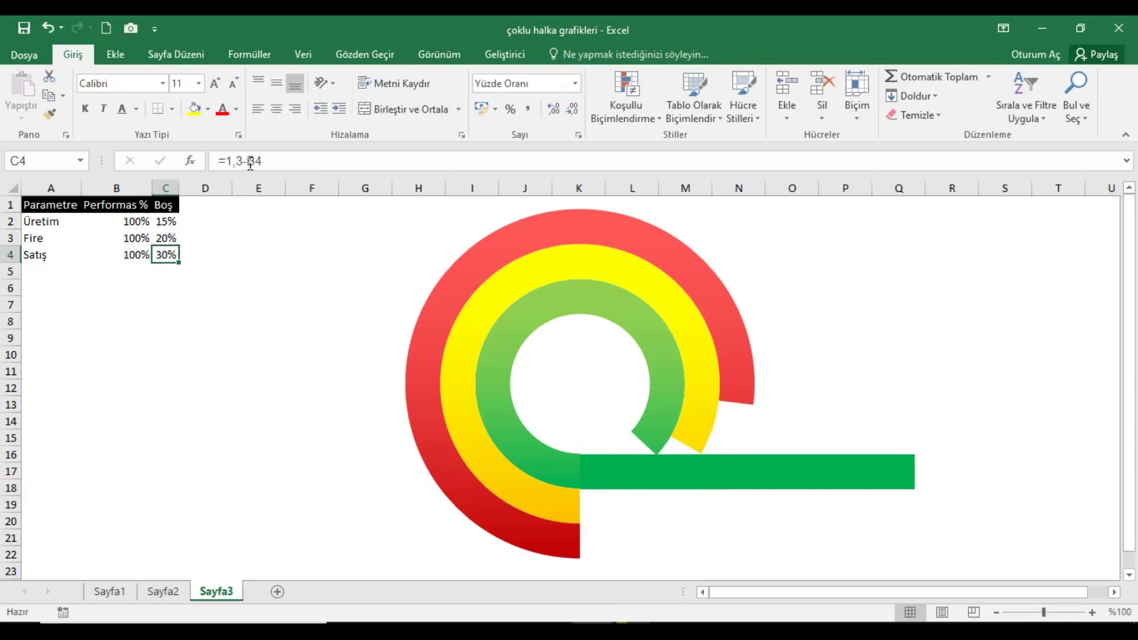
left_click(250, 164)
type("2")
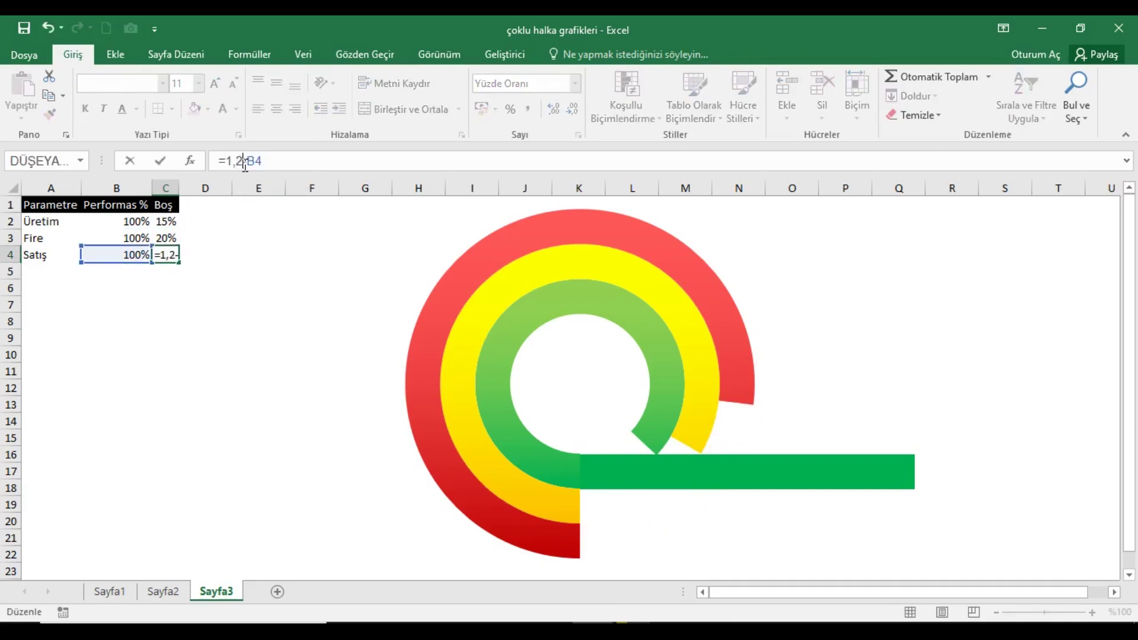
key("Return")
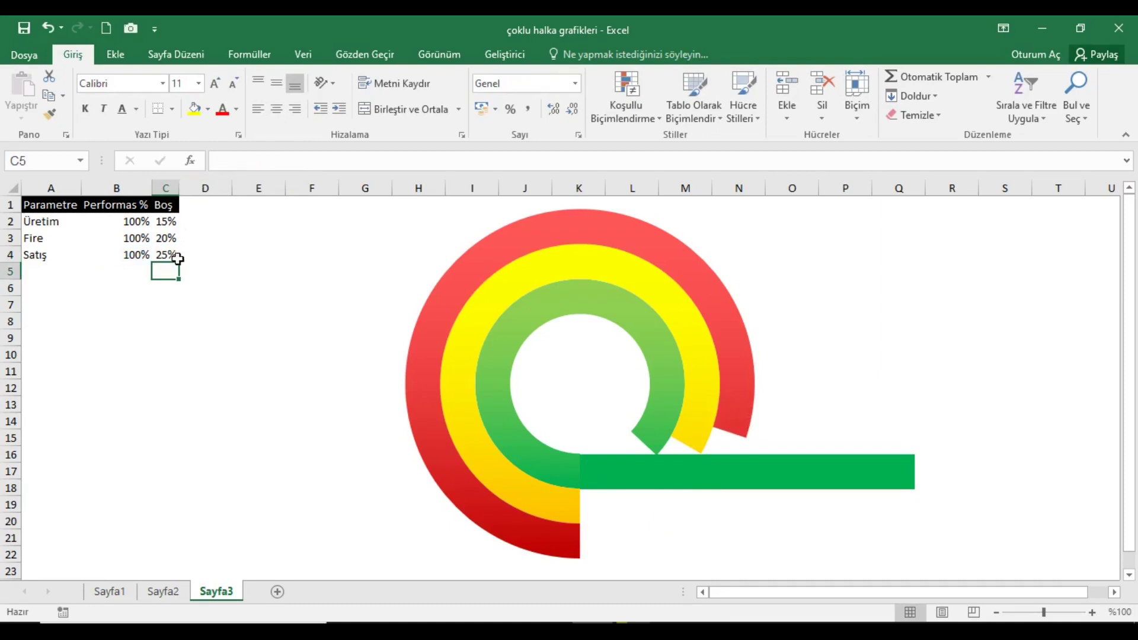
key("Up")
left_click(255, 161)
key("Left")
key("Left")
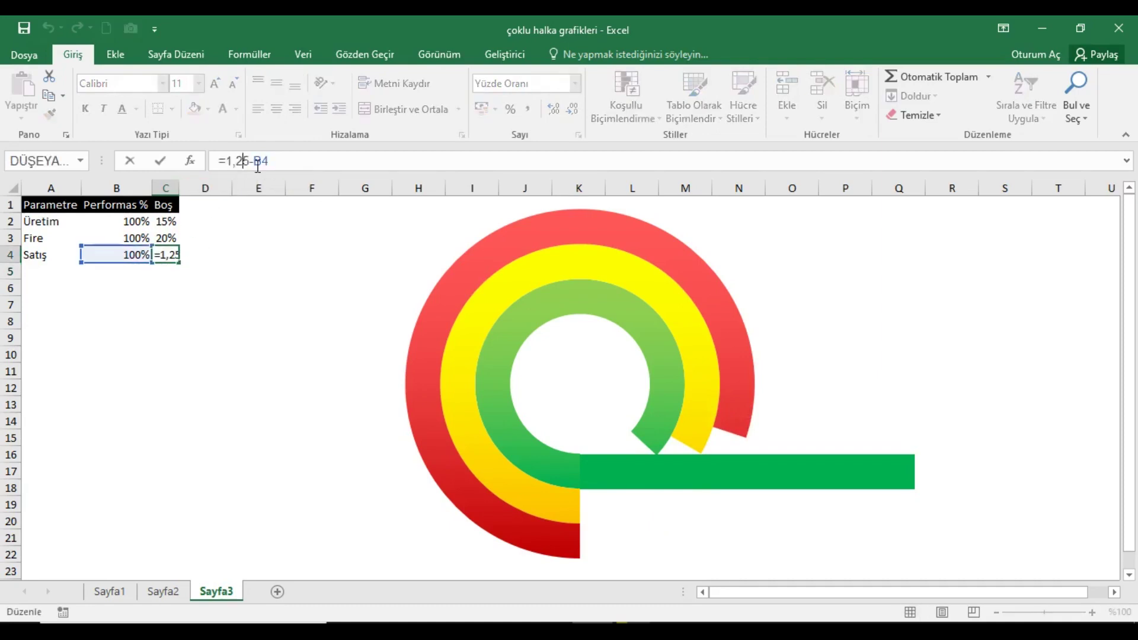
type("3")
key("Return")
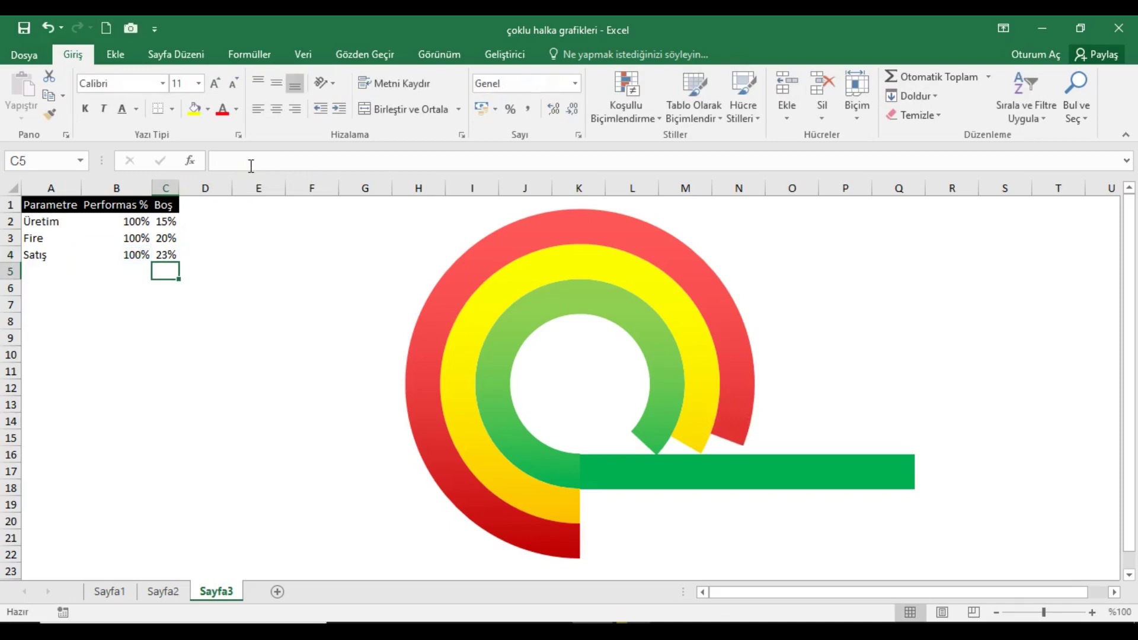
- Test =1,22-B4 in C4, then restore =1,23-B4 for a 23% gap
left_click(170, 253)
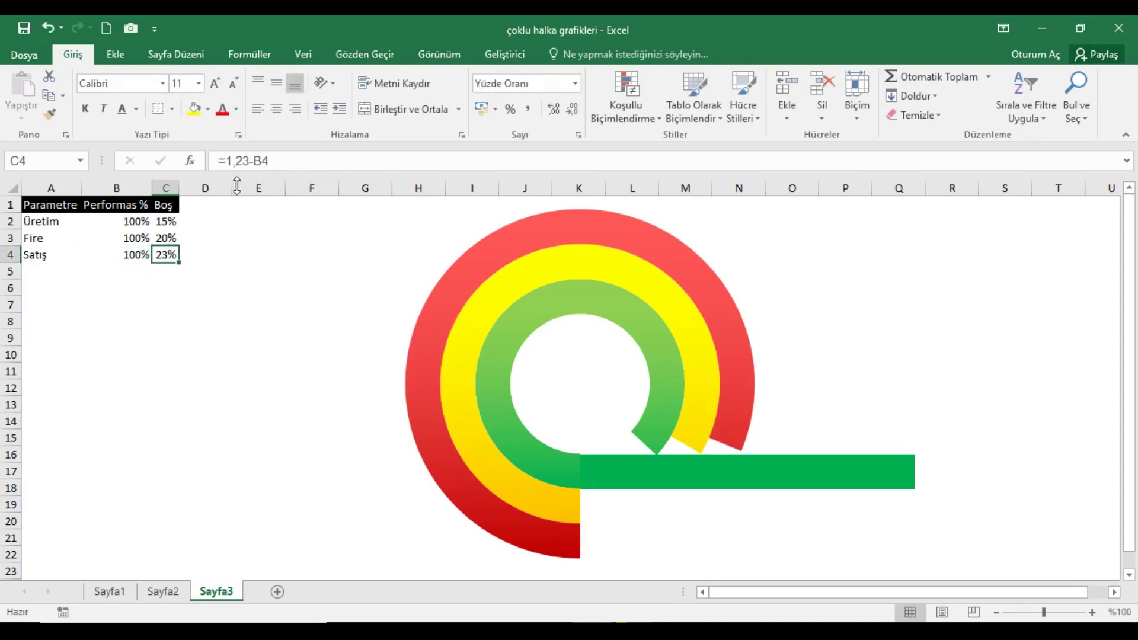
left_click(248, 161)
key("BackSpace")
type("2")
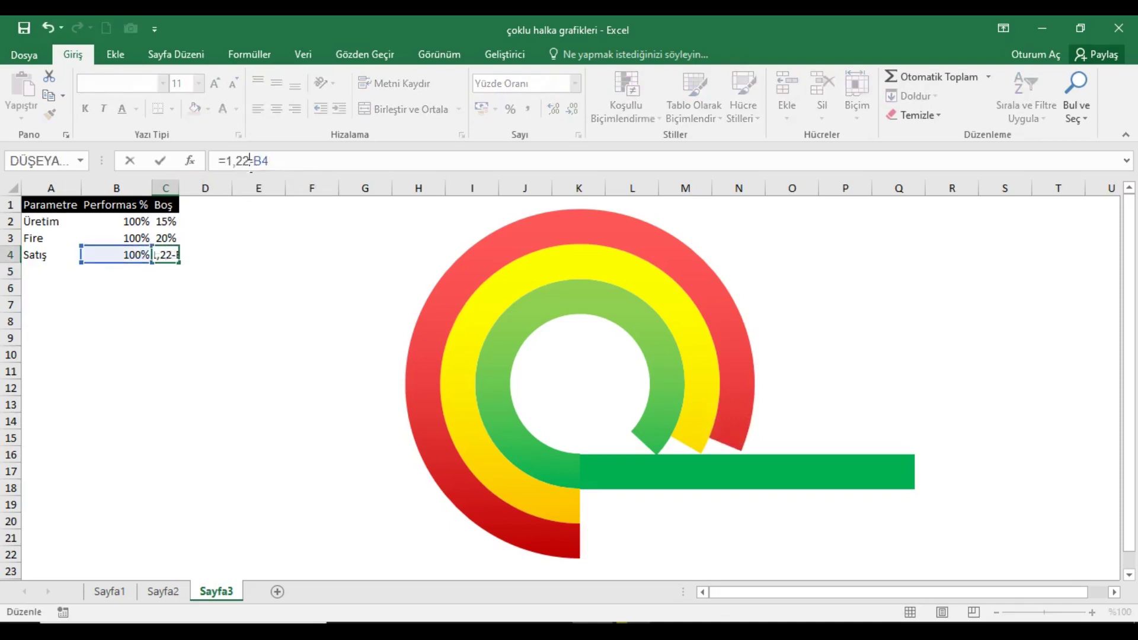
key("Return")
left_click(176, 257)
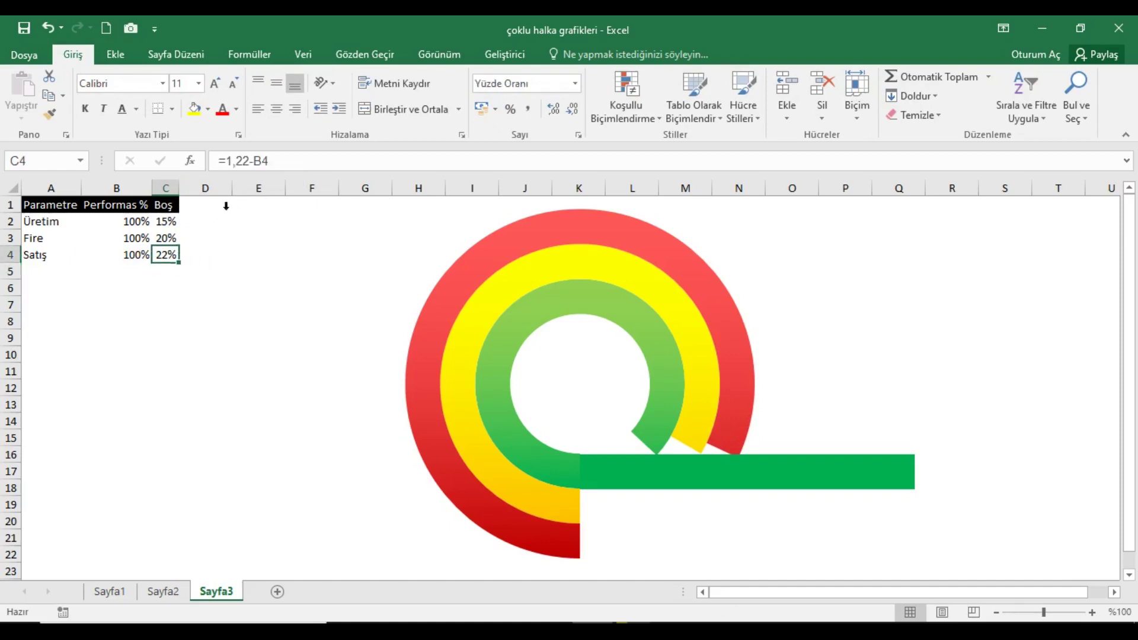
left_click(251, 162)
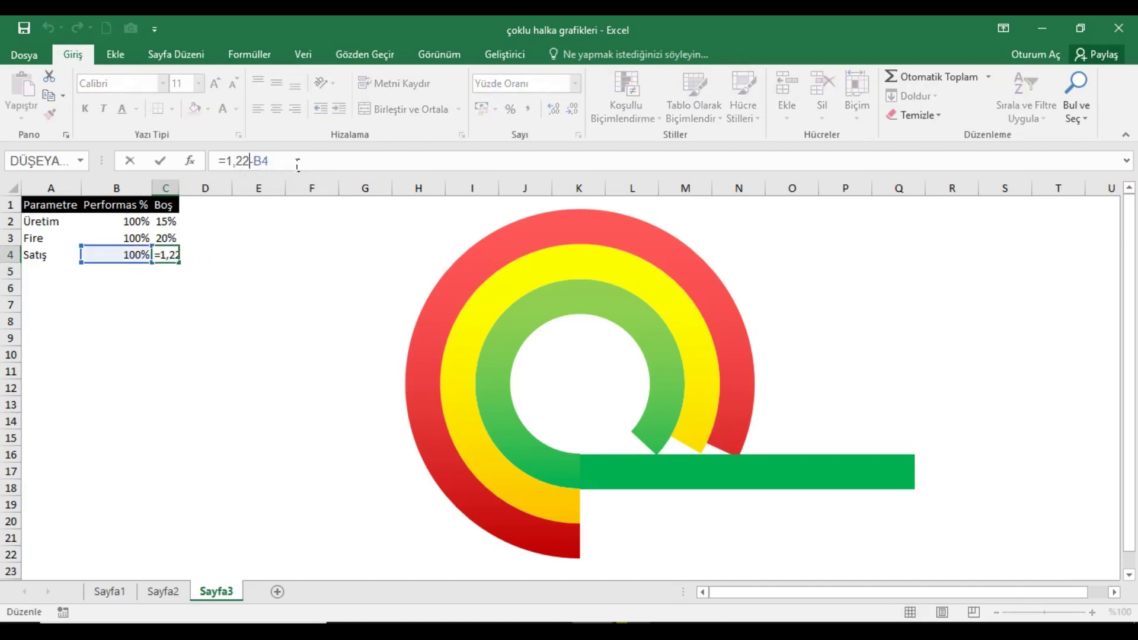
key("BackSpace")
type("3")
key("Return")
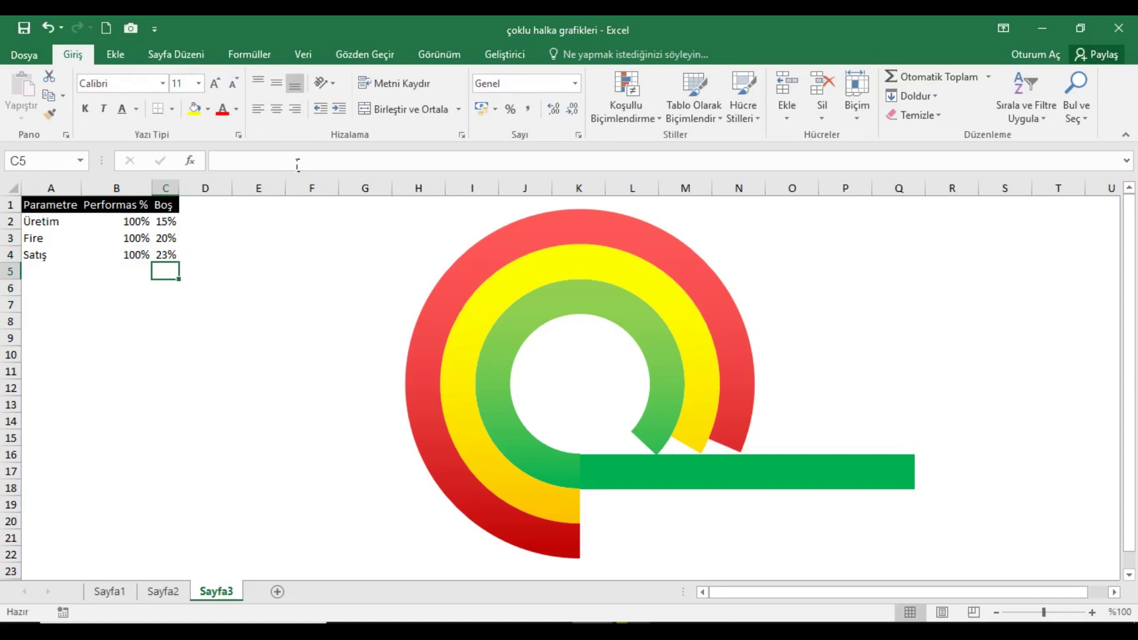
left_click(162, 259)
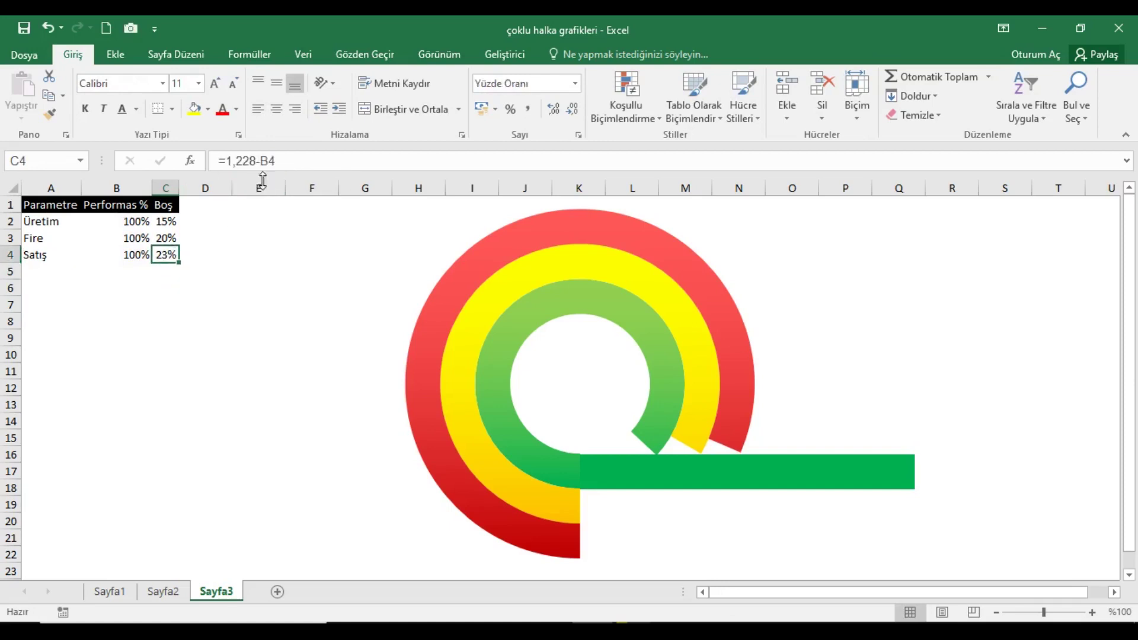
left_click(264, 161)
key("BackSpace")
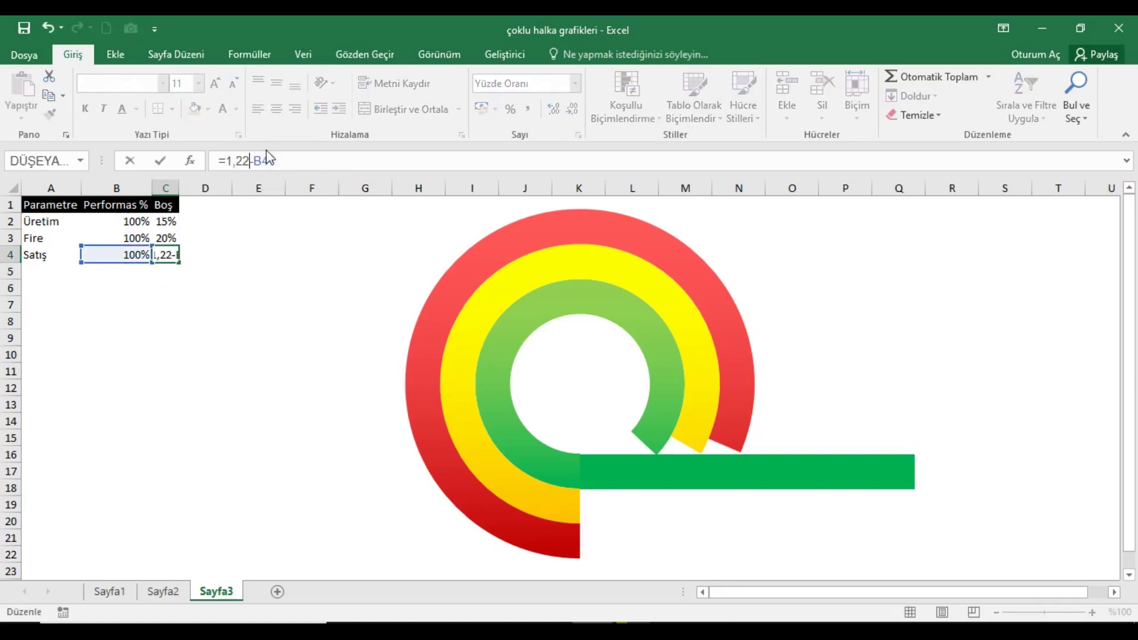
key("Return")
key("Up")
key("Up")
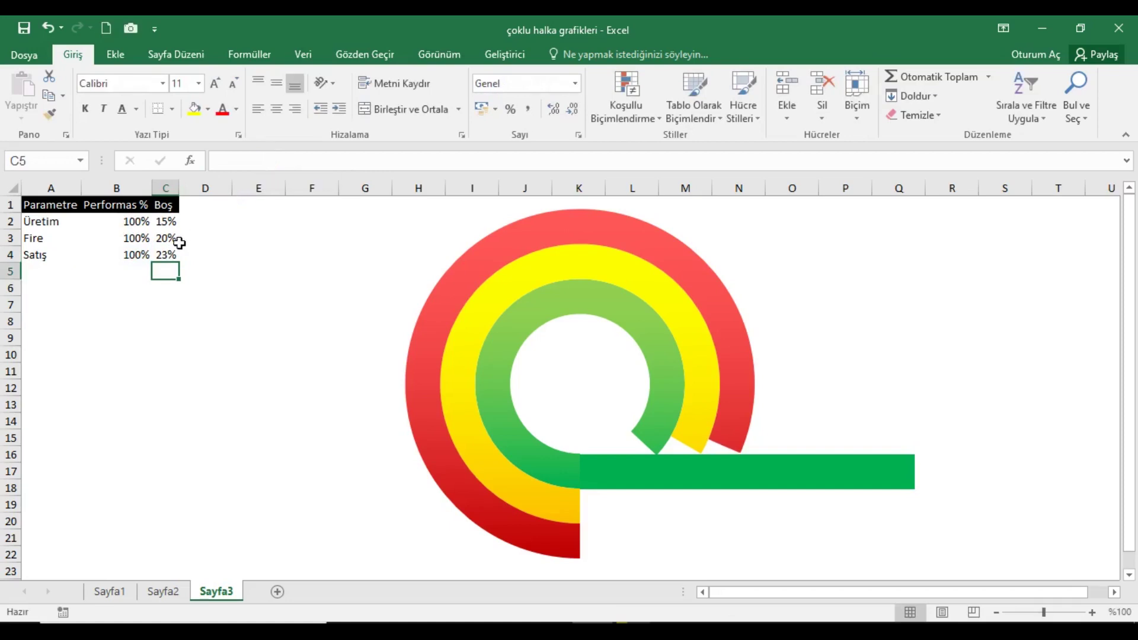
key("Up")
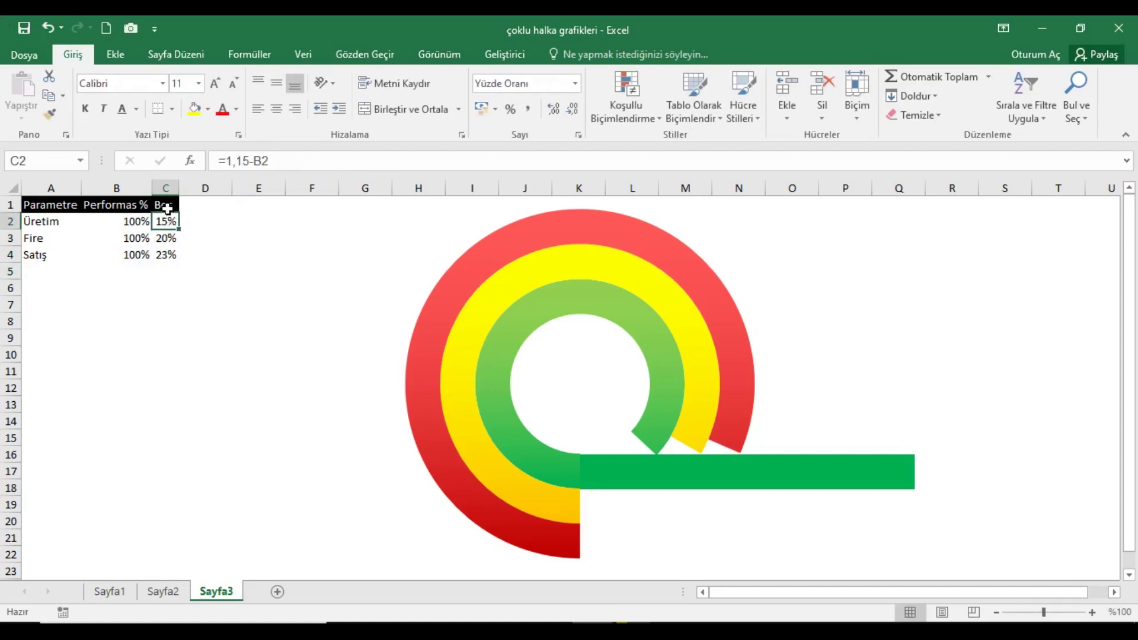
- Give the Boş cells C1:C4 white font and no fill so they disappear
left_click_drag(167, 208, 166, 255)
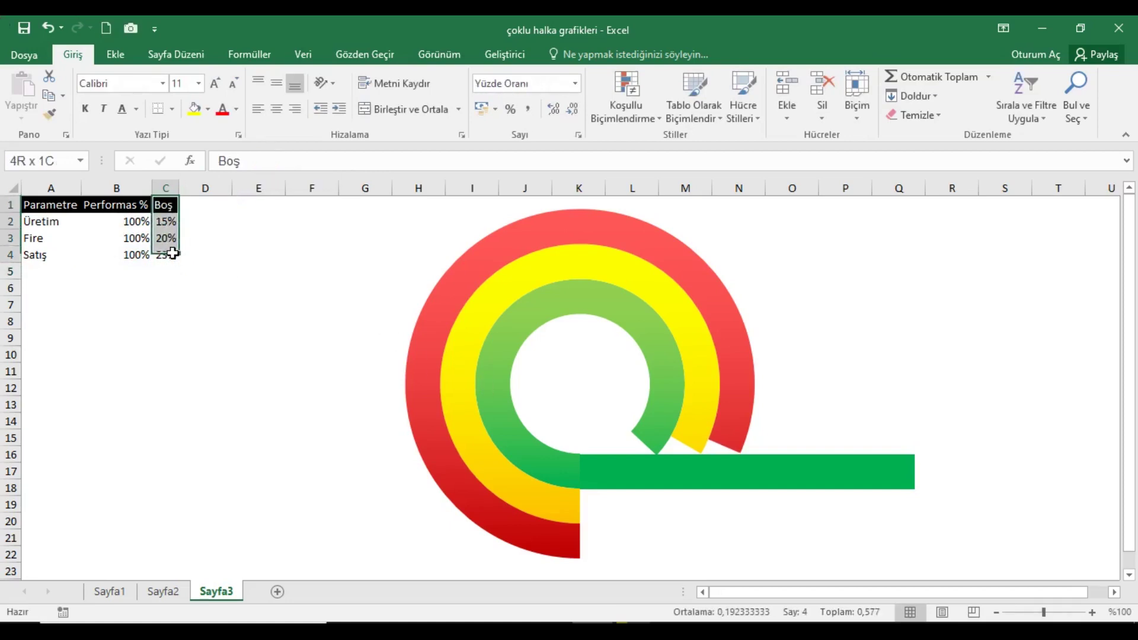
left_click(237, 109)
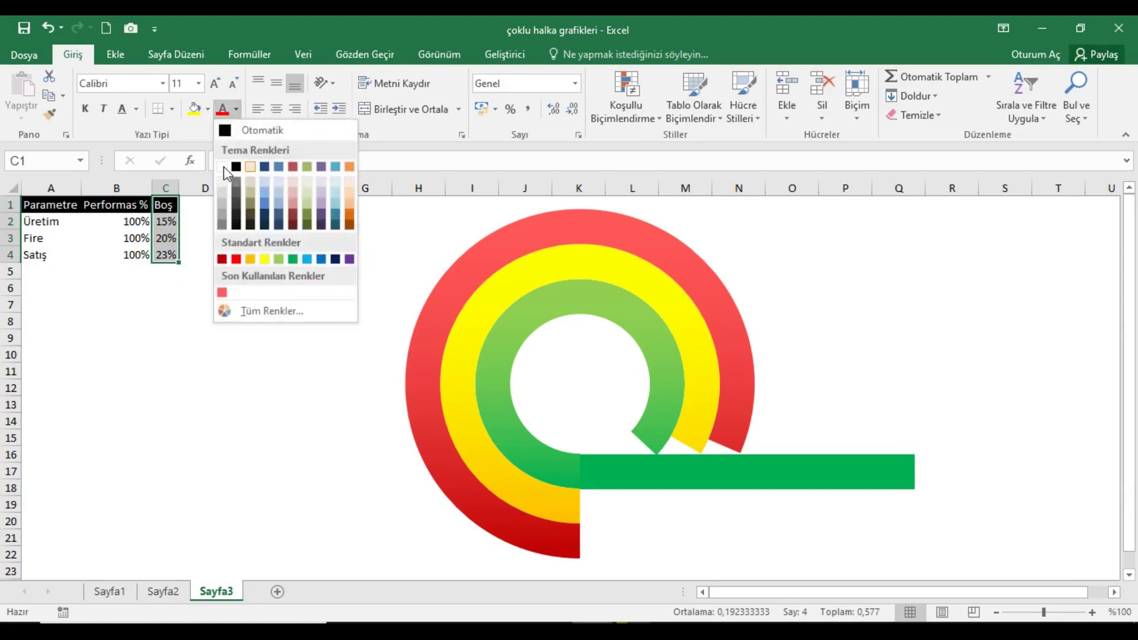
left_click(223, 167)
left_click(208, 109)
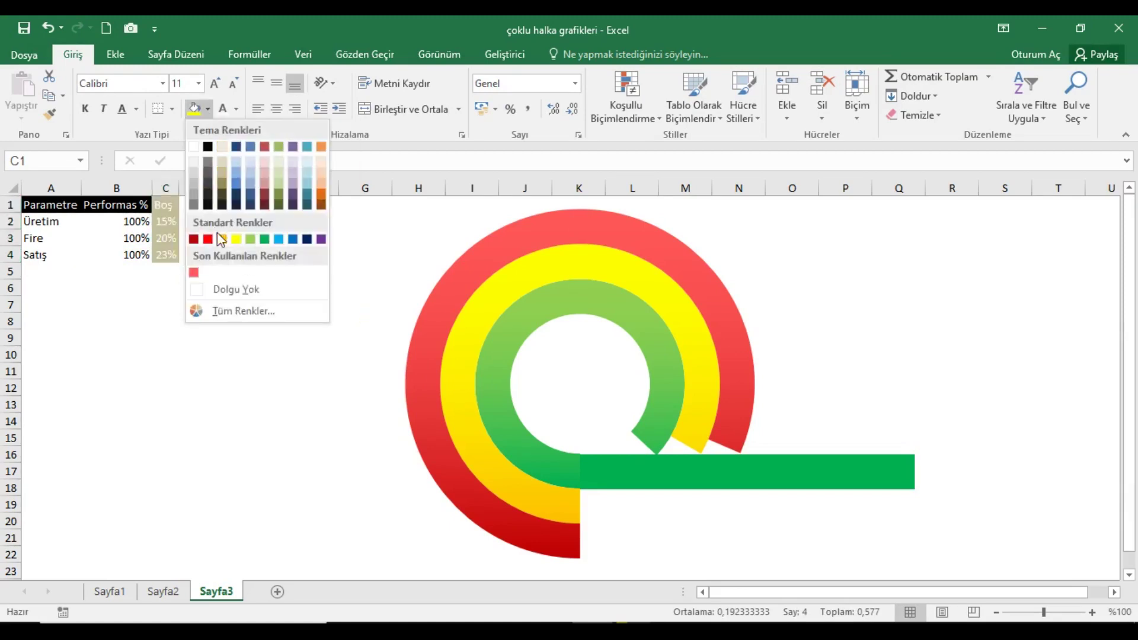
left_click(236, 289)
left_click(51, 205)
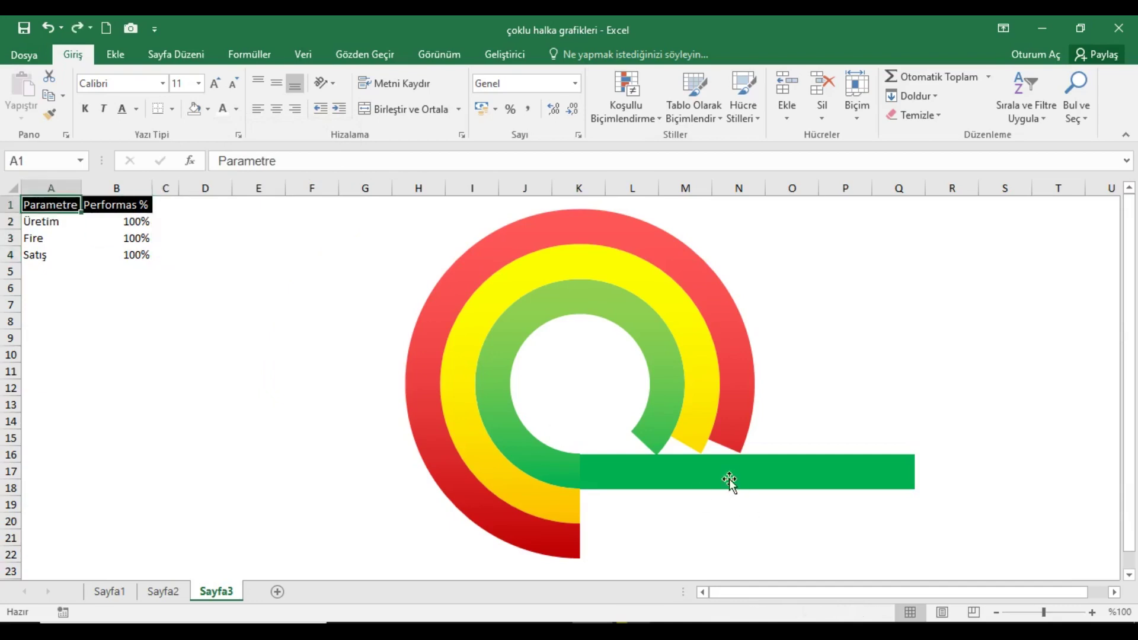
left_click_drag(738, 489, 742, 515)
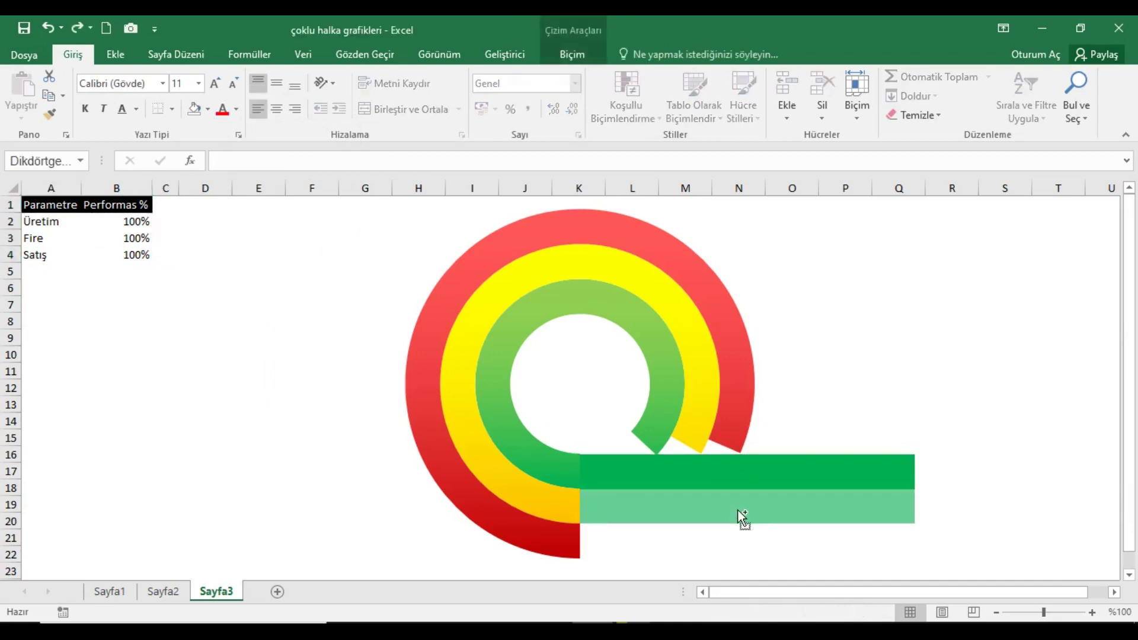
- Place a copy of the green bar beneath it and fill it orange
left_click_drag(739, 511, 739, 511)
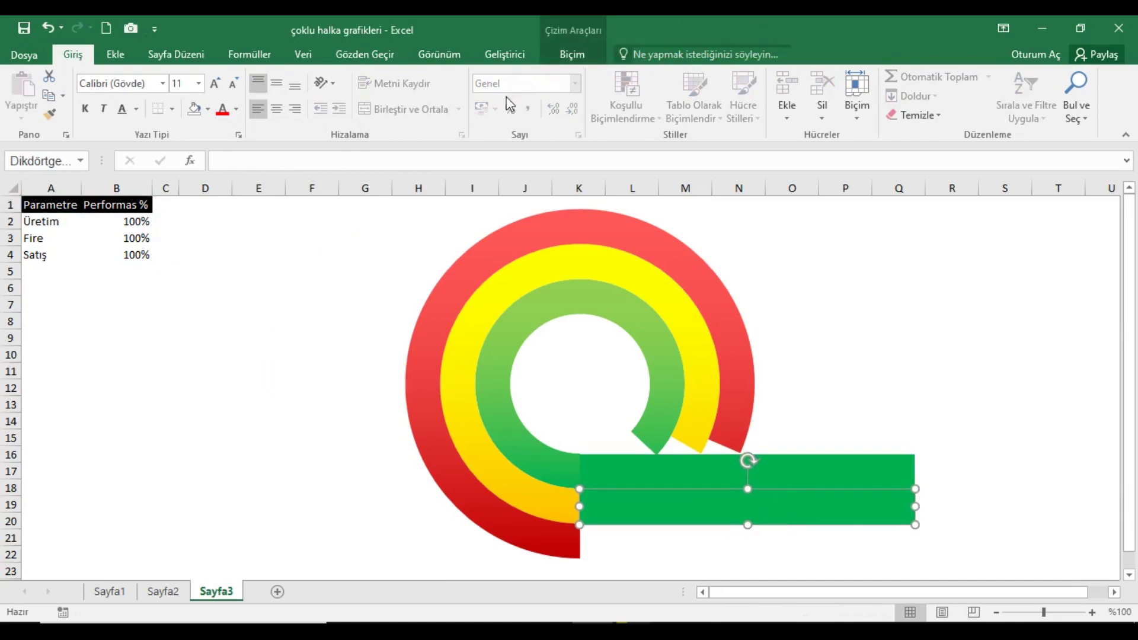
left_click(208, 109)
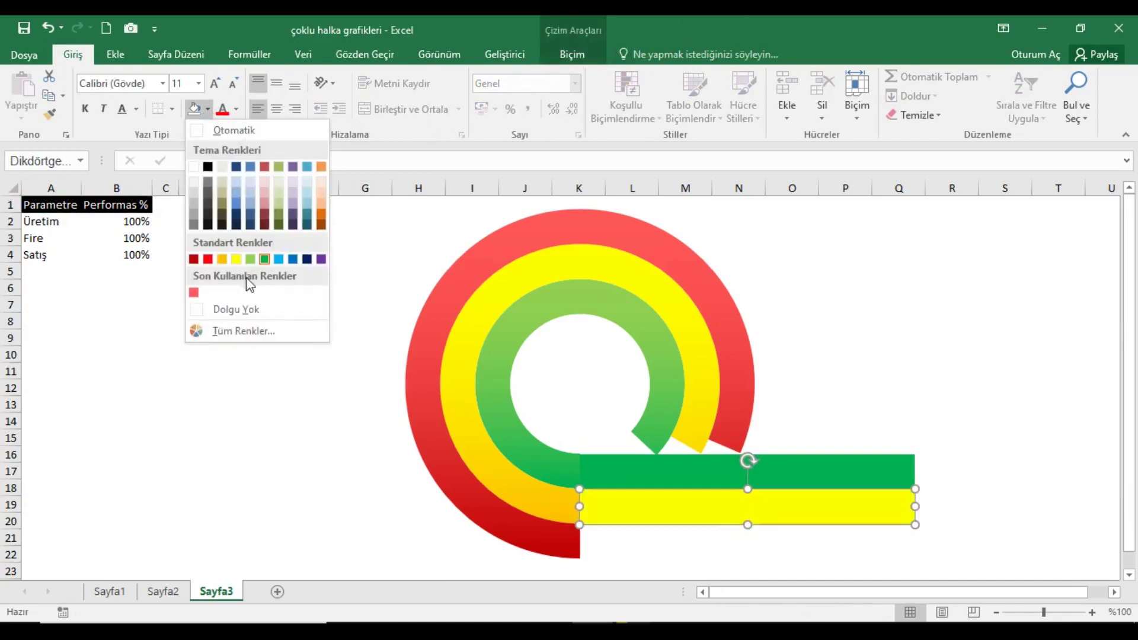
left_click(223, 259)
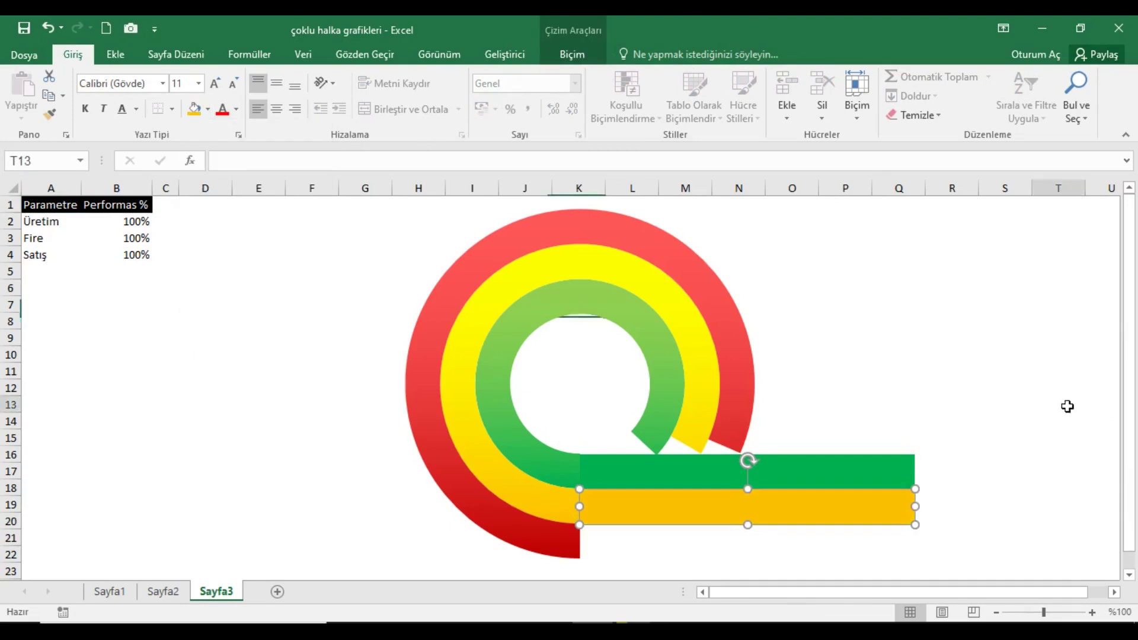
left_click(1067, 406)
- Copy the orange bar below itself and fill the new copy dark red
left_click(731, 517)
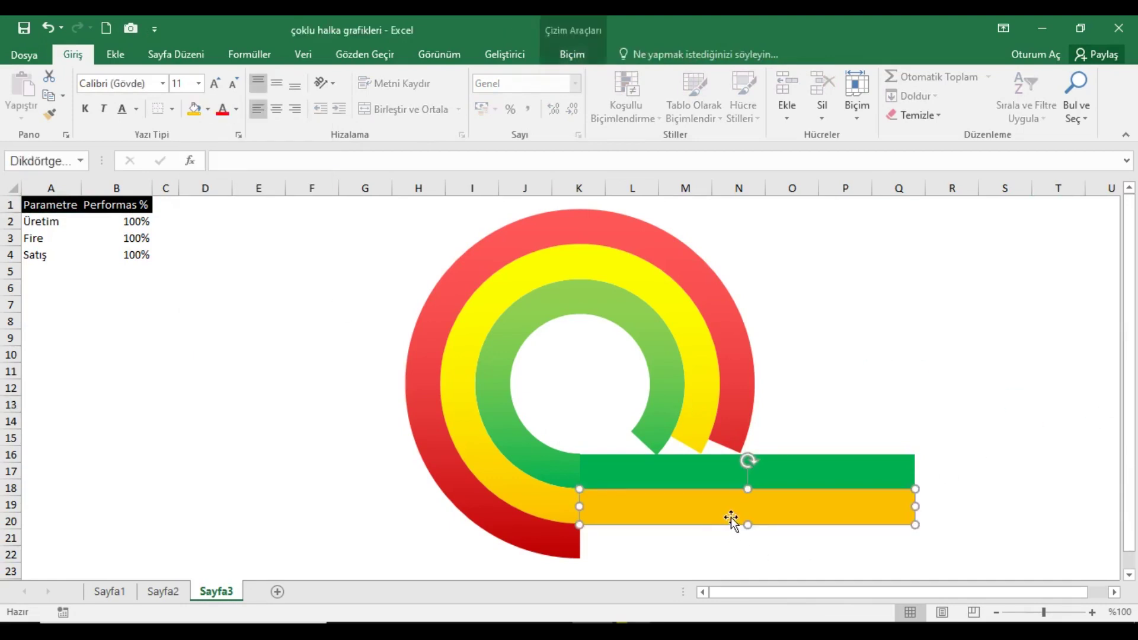
left_click_drag(735, 514, 735, 550)
left_click(208, 108)
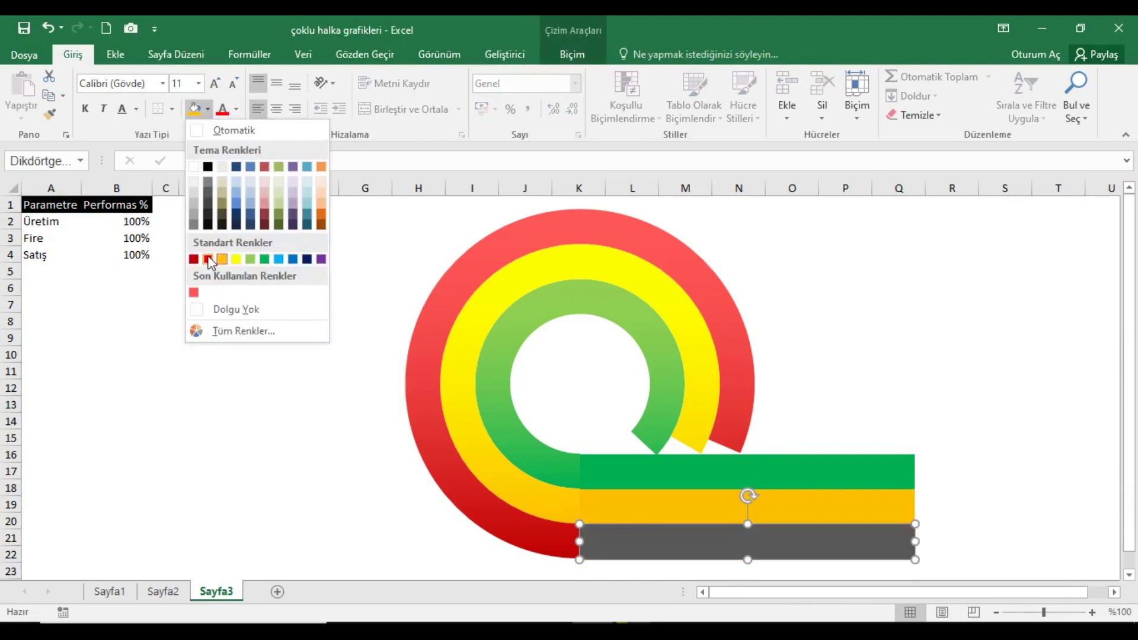
left_click(196, 260)
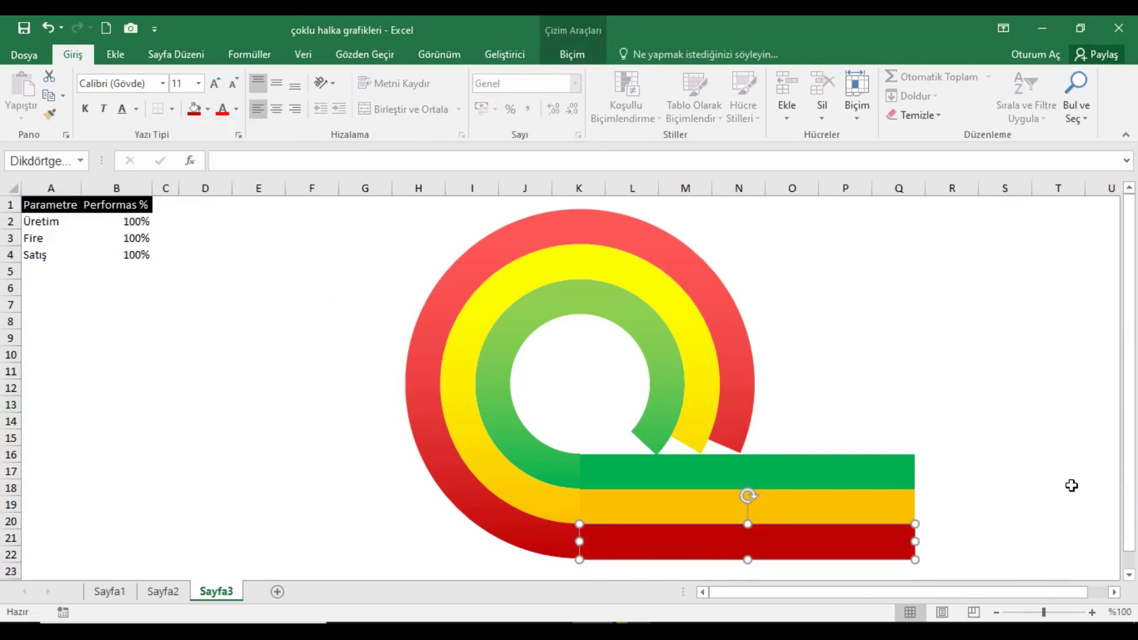
left_click(1032, 462)
left_click(115, 55)
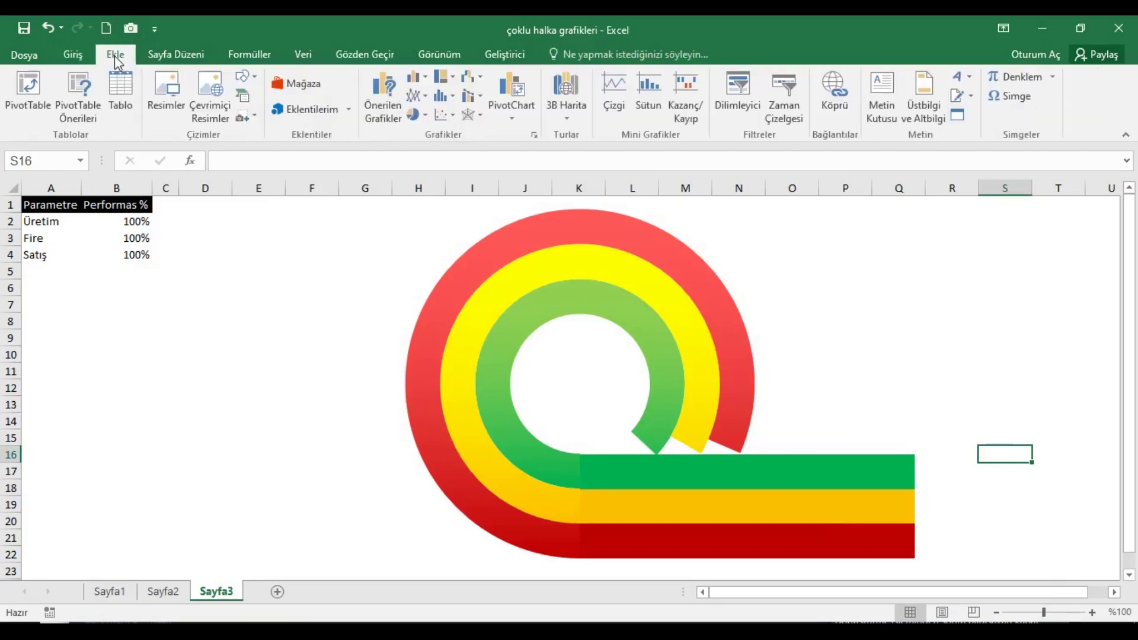
- Insert a blue oval with no outline and move it onto the rings
left_click(244, 77)
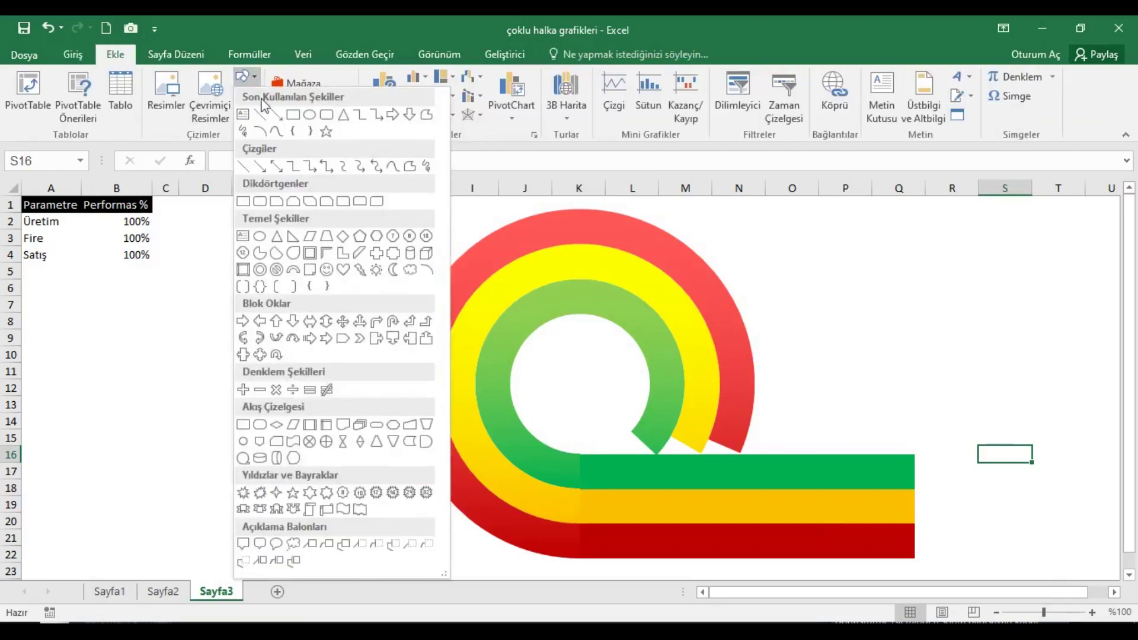
left_click(298, 117)
left_click(253, 311)
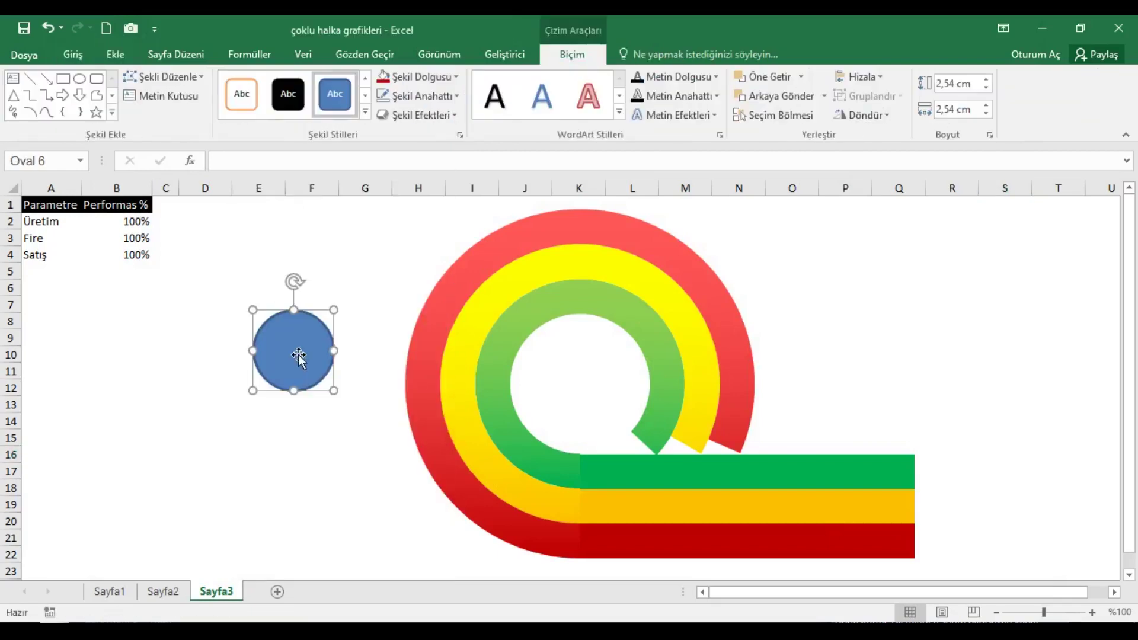
left_click(430, 95)
left_click(420, 297)
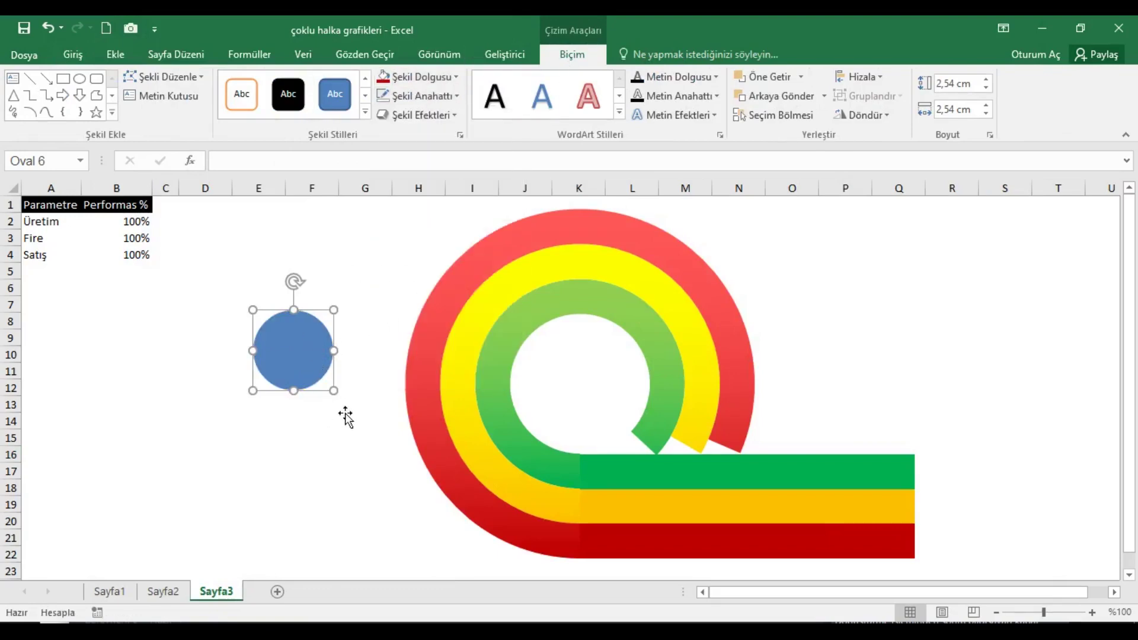
left_click_drag(335, 391, 364, 421)
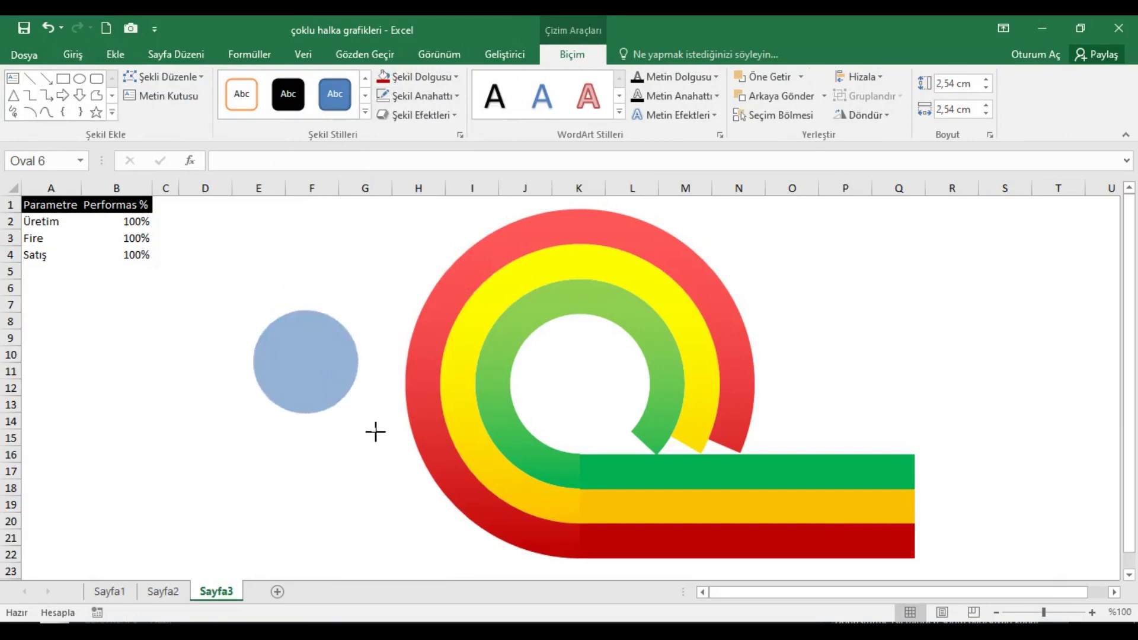
mouse_move(327, 363)
left_mouse_down()
mouse_move(514, 376)
mouse_move(619, 367)
left_mouse_up()
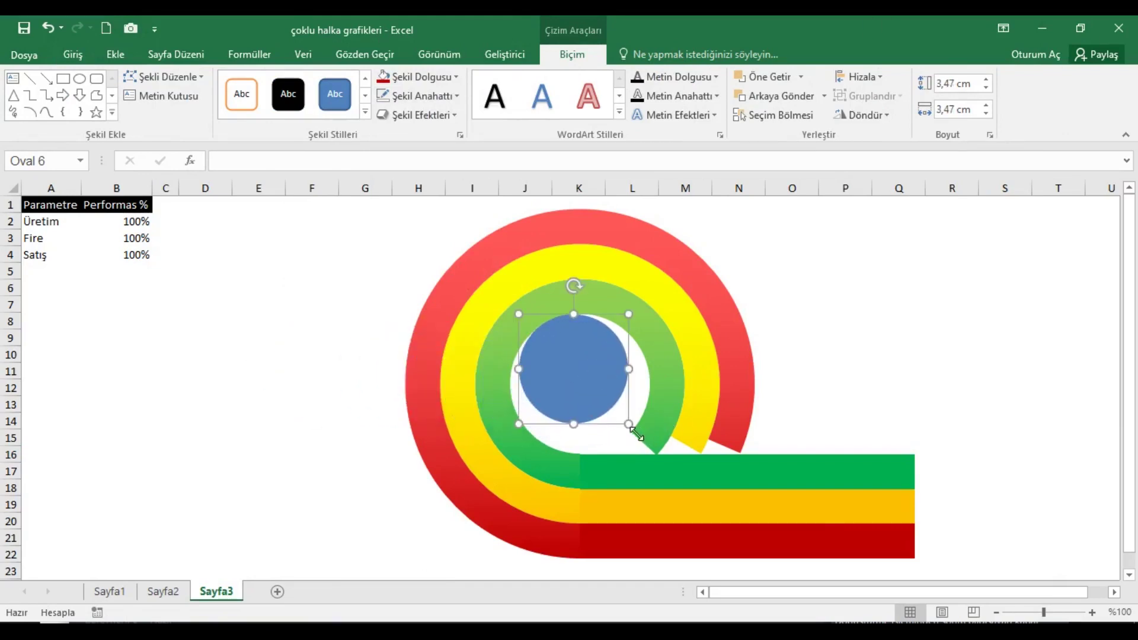
- Resize and centre the circle to fill the ring hole, about 4,6 × 4,5 cm
left_click_drag(650, 445, 661, 458)
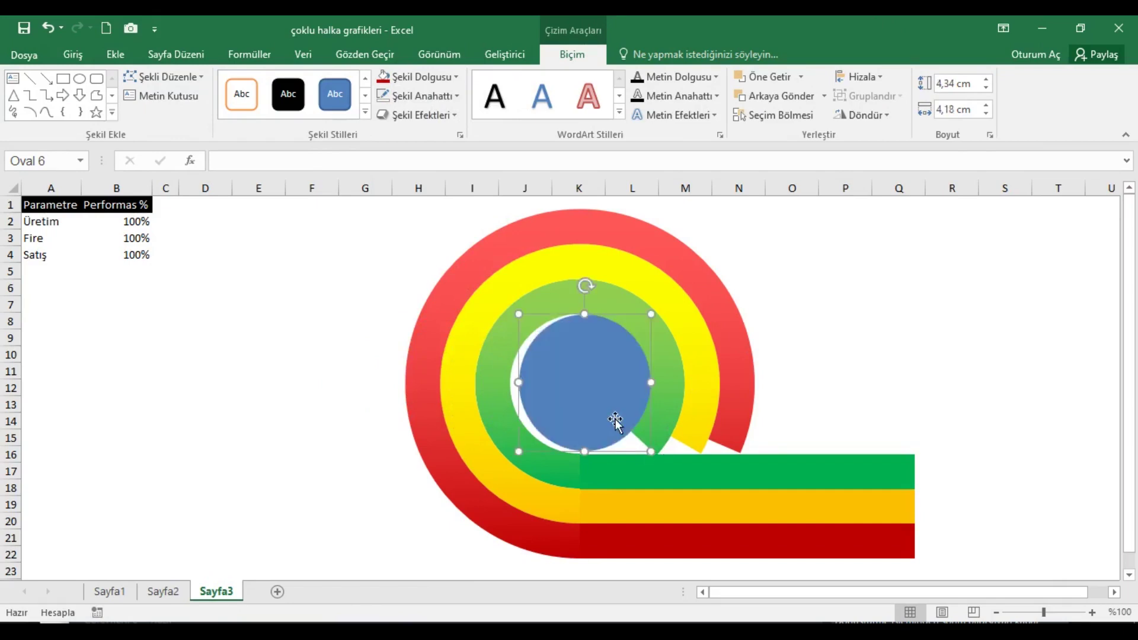
left_click_drag(604, 410, 600, 406)
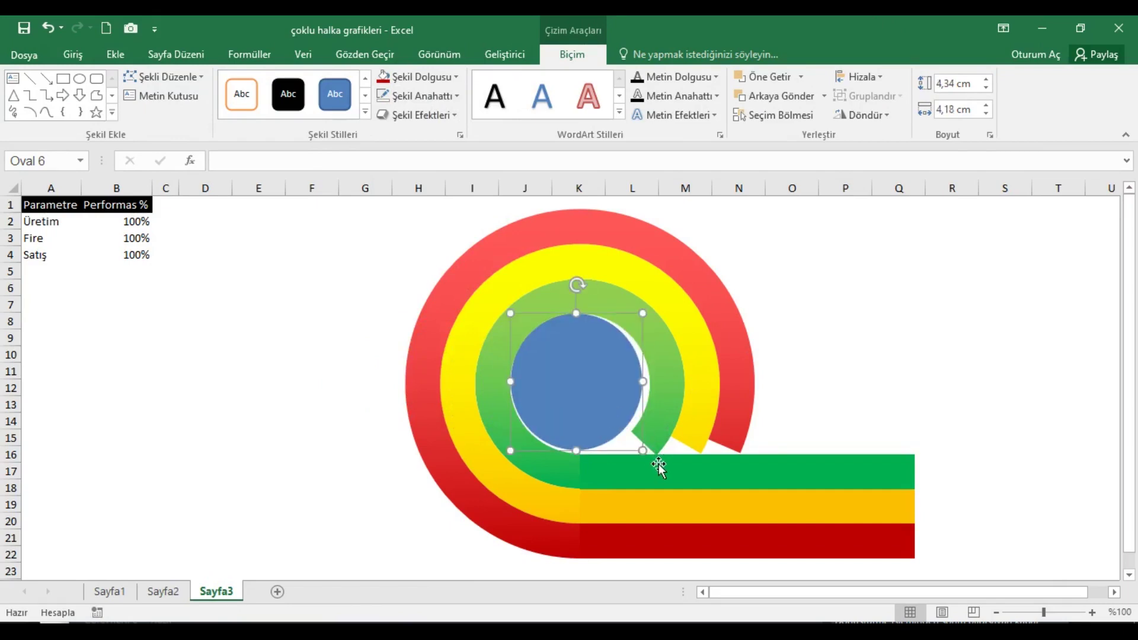
mouse_move(647, 454)
left_mouse_down()
mouse_move(664, 469)
mouse_move(650, 455)
left_mouse_up()
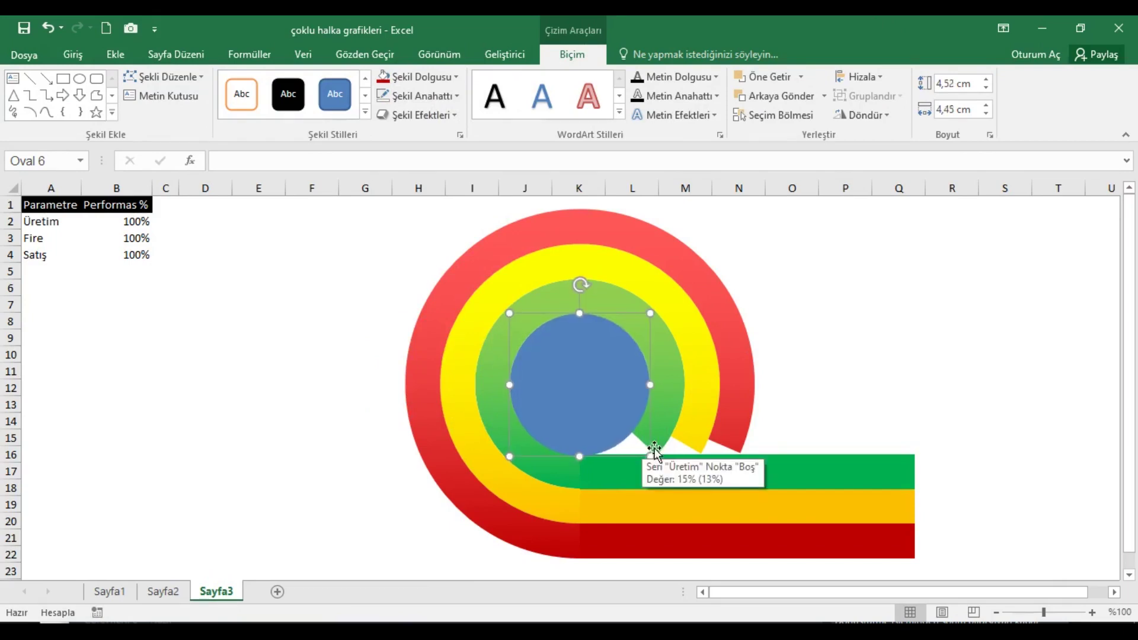
left_click(1029, 259)
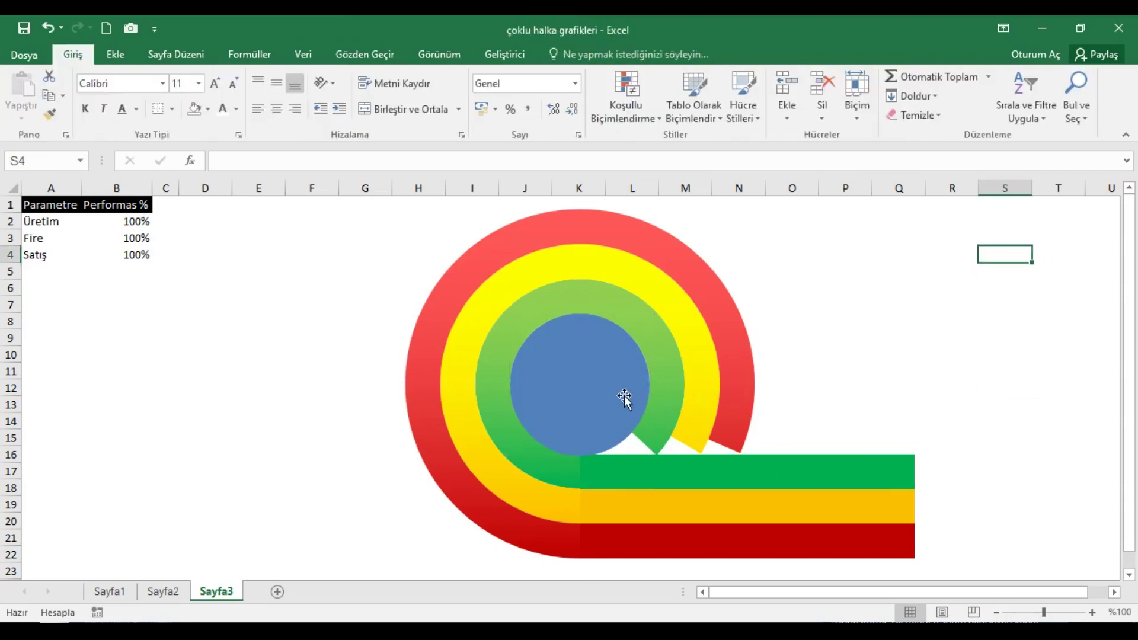
left_click(624, 396)
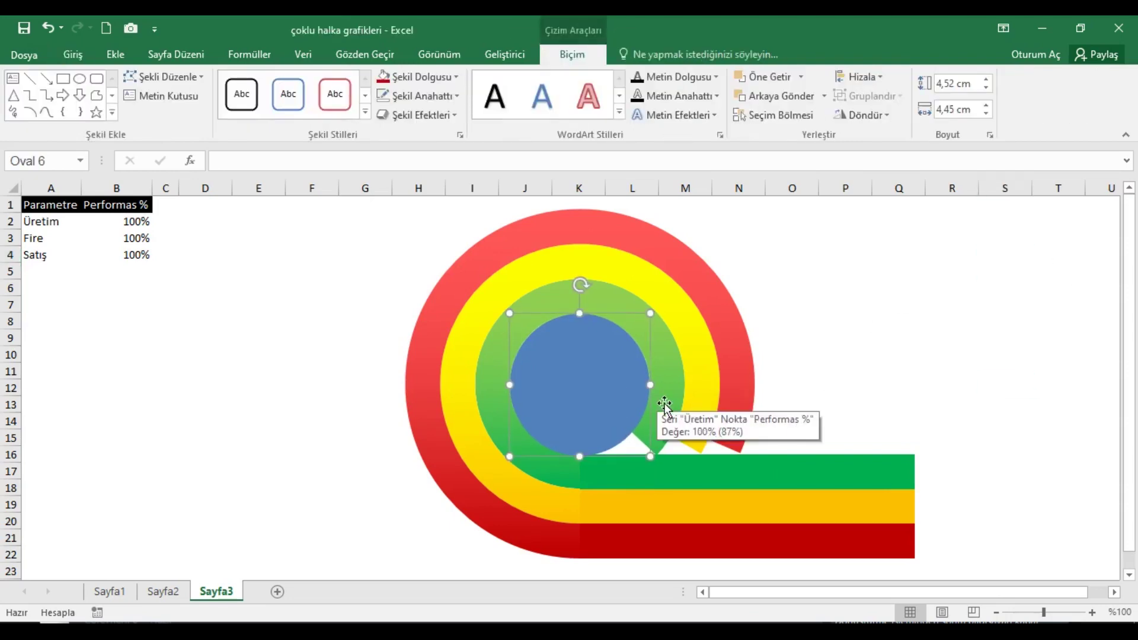
left_click(665, 469)
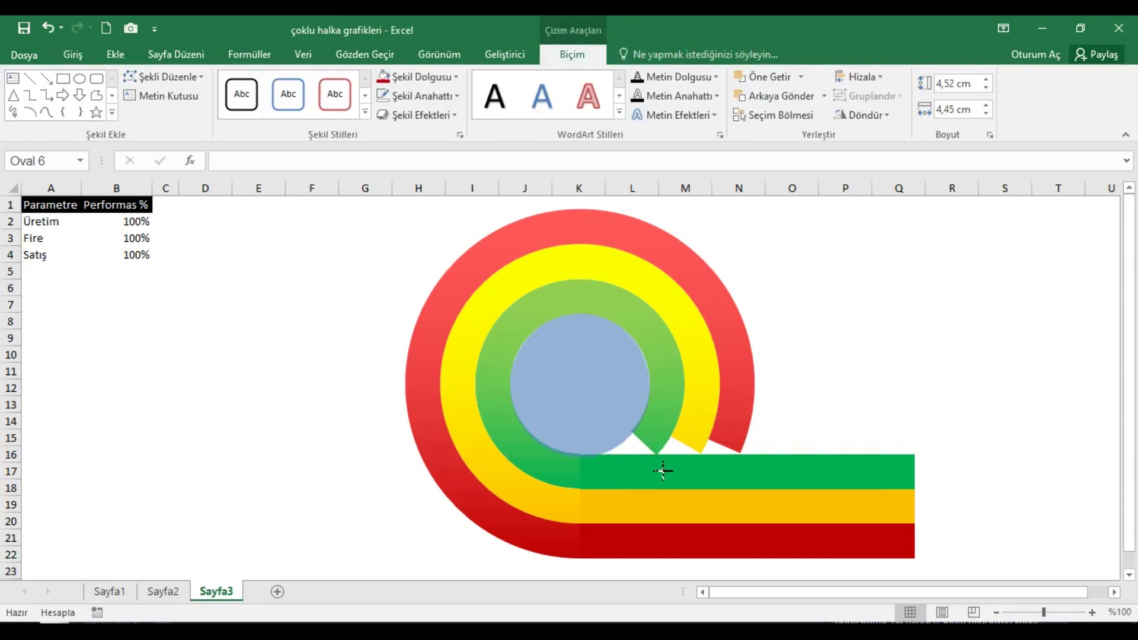
left_click(1006, 308)
left_click(652, 371)
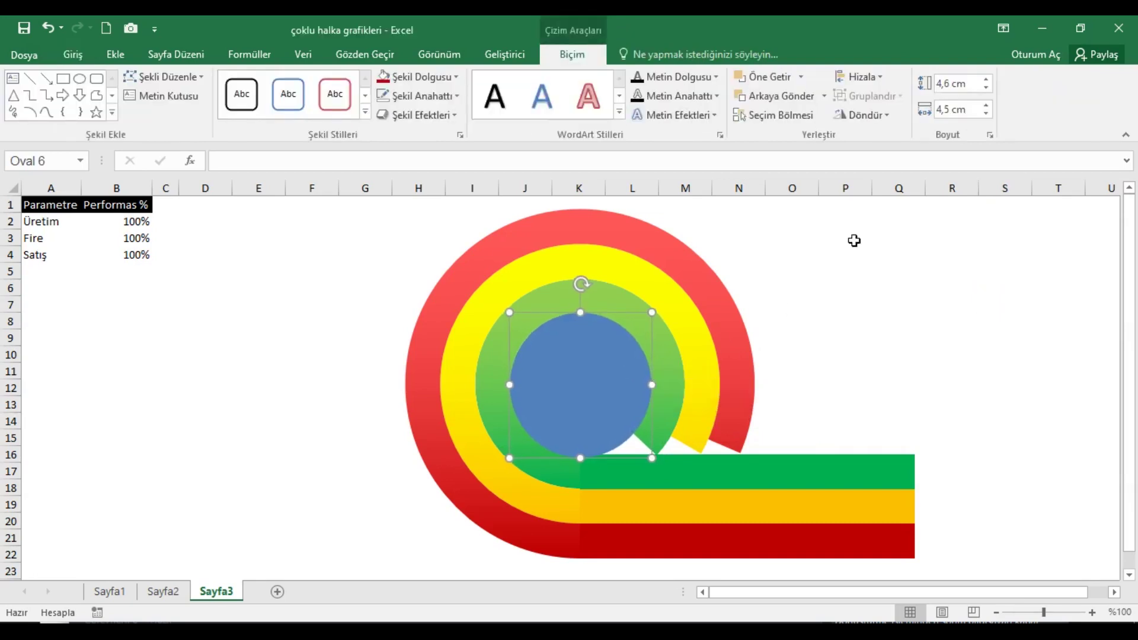
right_click(610, 377)
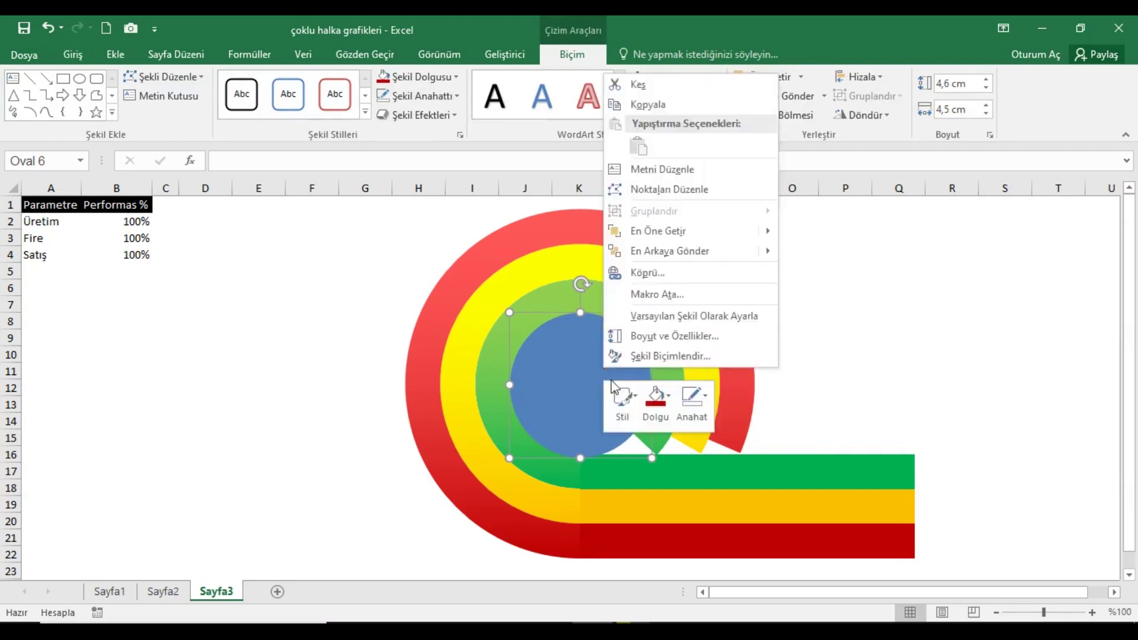
- Switch the centre circle to a gradient fill and reduce it to two stops
left_click(646, 354)
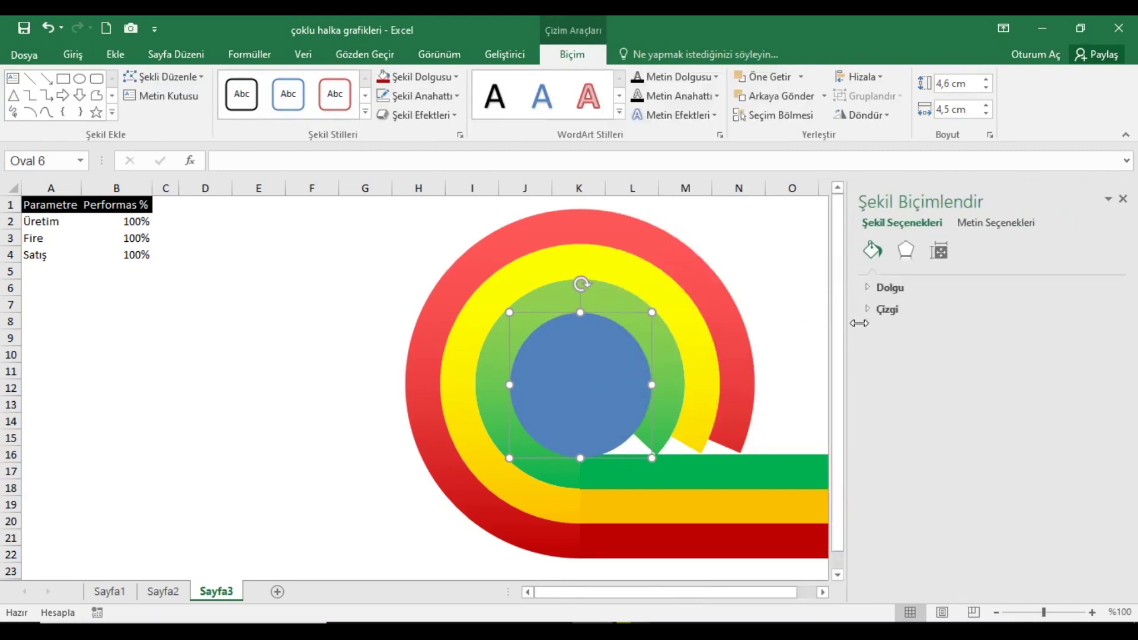
left_click(870, 287)
left_click(895, 352)
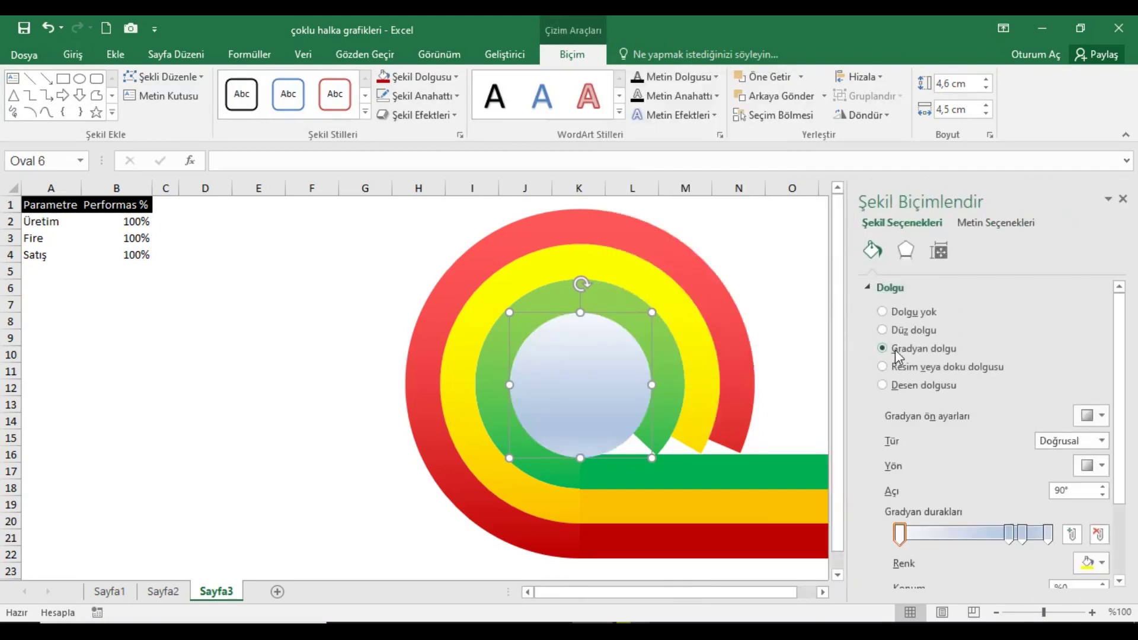
left_click_drag(1009, 535, 1031, 545)
left_click_drag(1026, 505, 1029, 499)
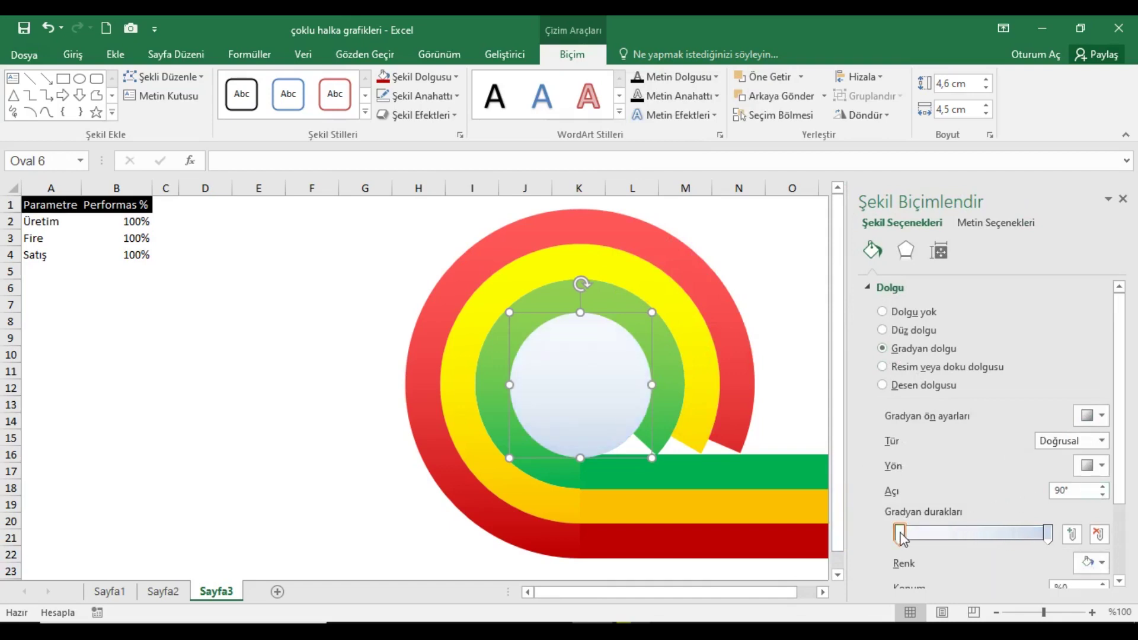
left_click_drag(1120, 415, 1119, 475)
- Colour the two gradient stops white and light grey (White Darker 15%)
left_click(1102, 480)
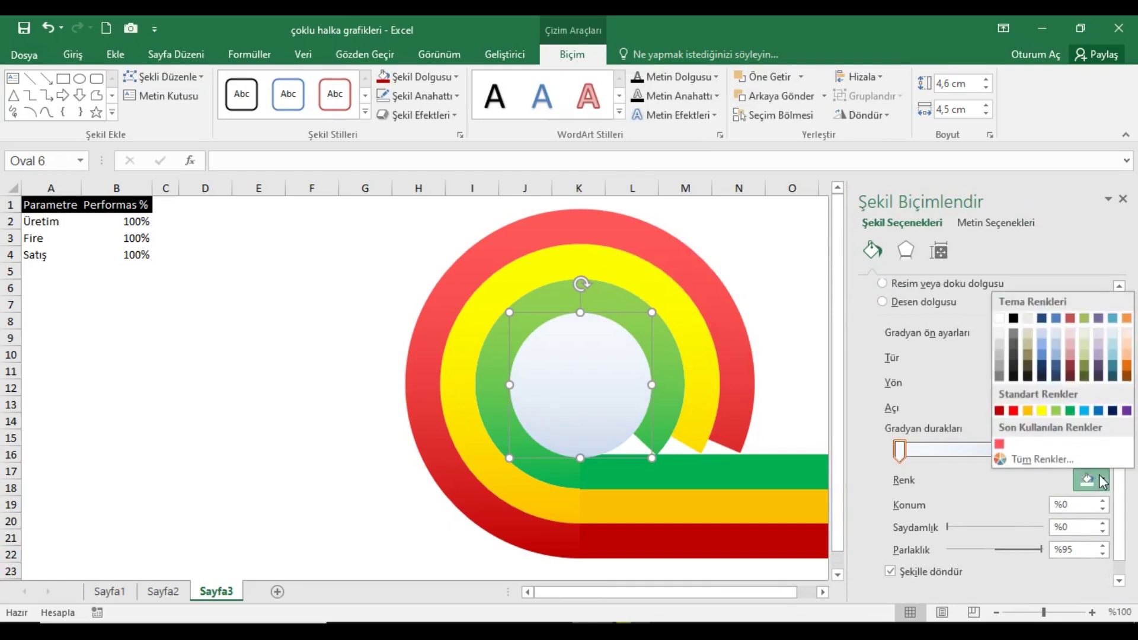
left_click(1013, 335)
left_click(1048, 451)
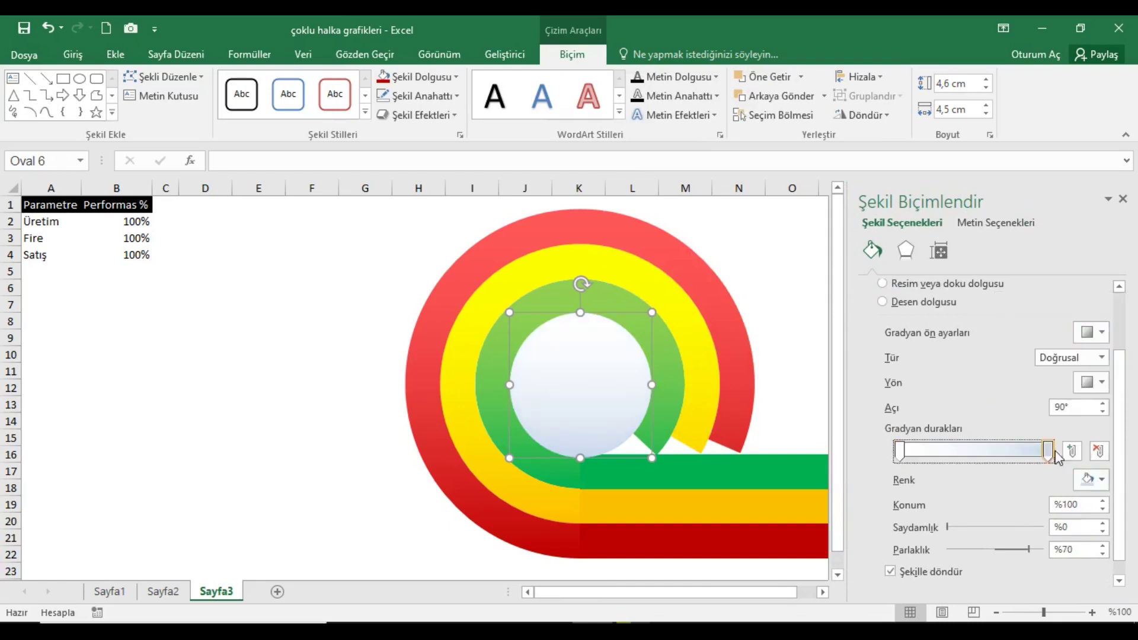
left_click(1103, 482)
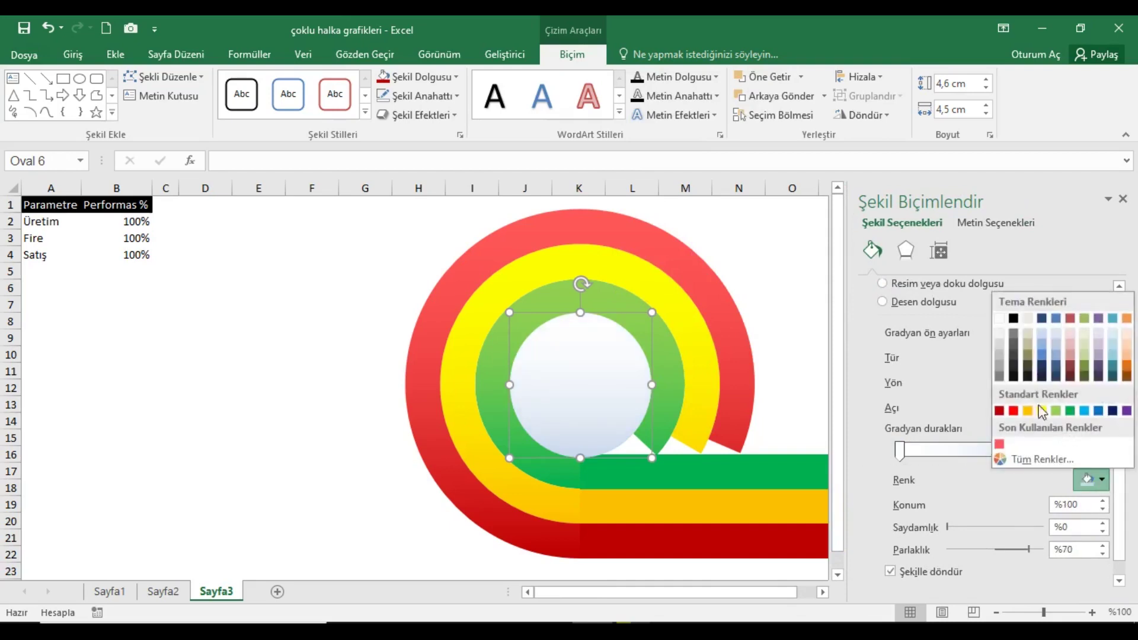
left_click(1001, 348)
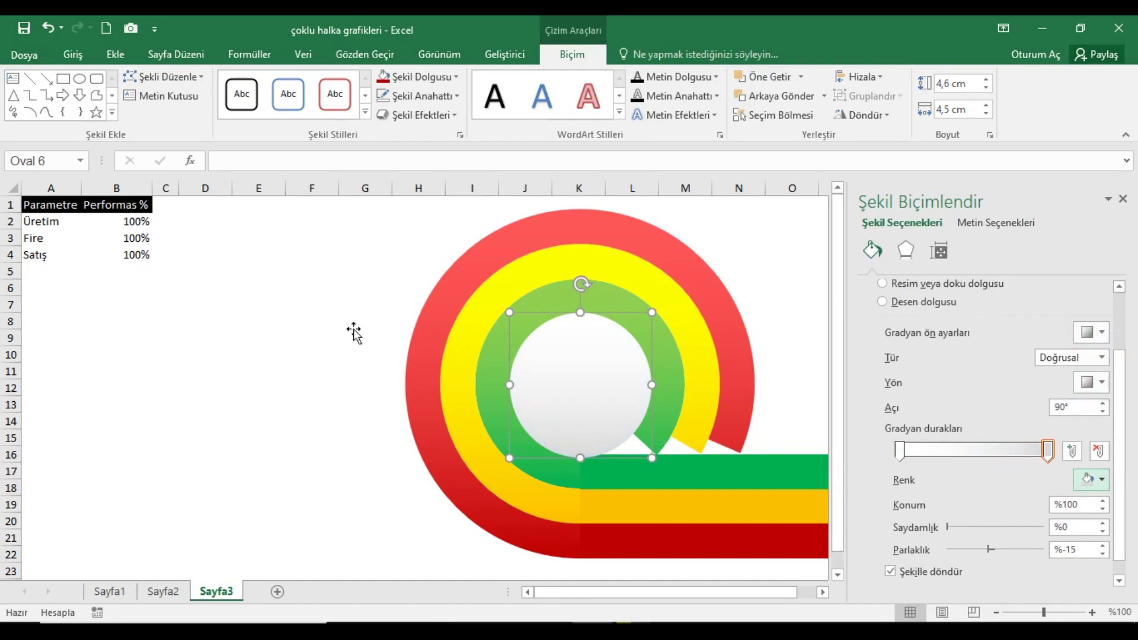
left_click(283, 311)
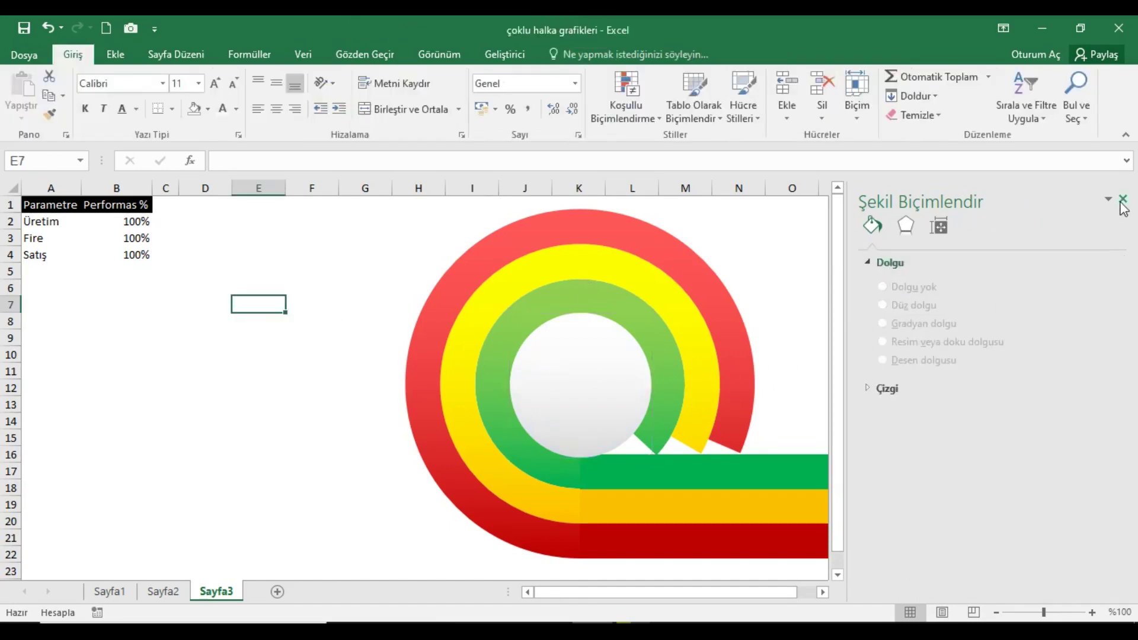
left_click(1122, 201)
left_click(602, 376)
- Apply an outer shadow preset to the white centre circle
left_click(554, 59)
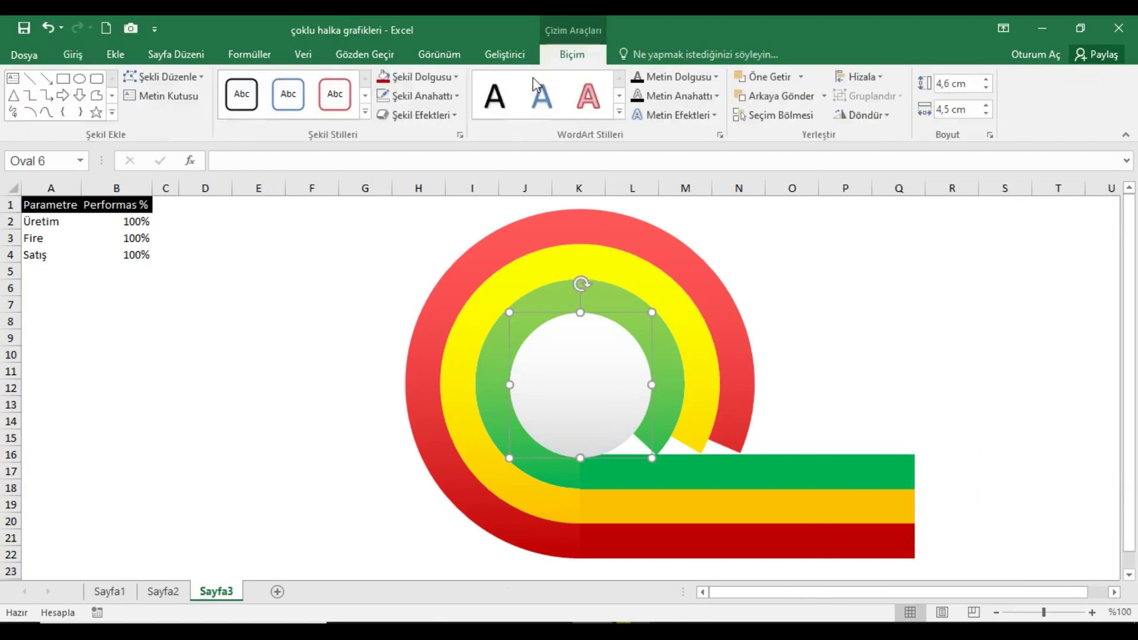
left_click(455, 116)
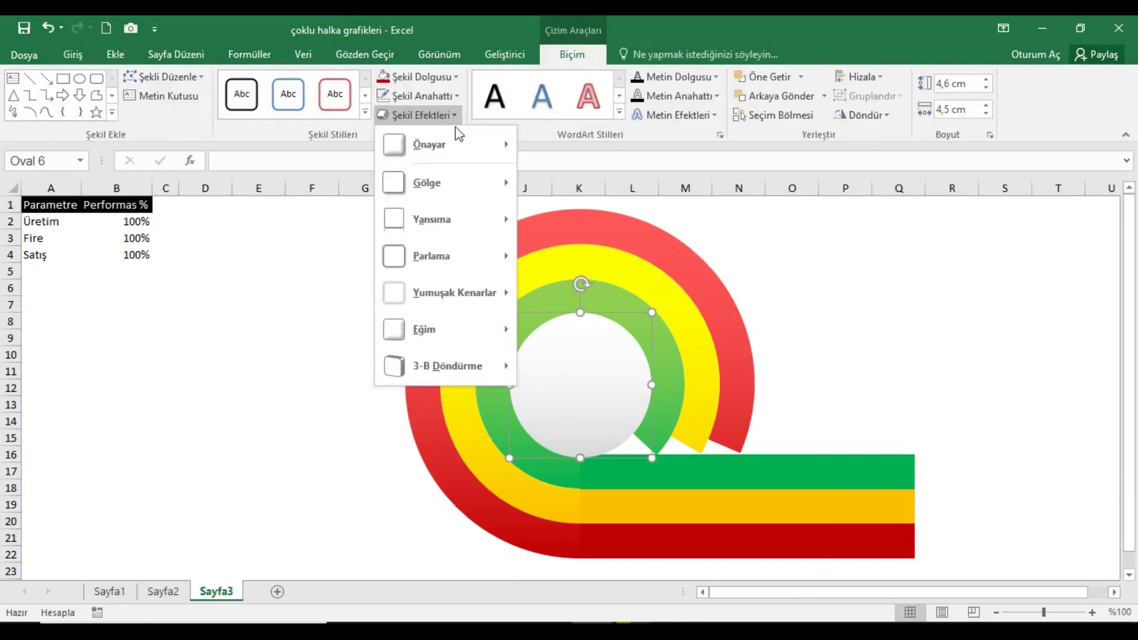
mouse_move(440, 182)
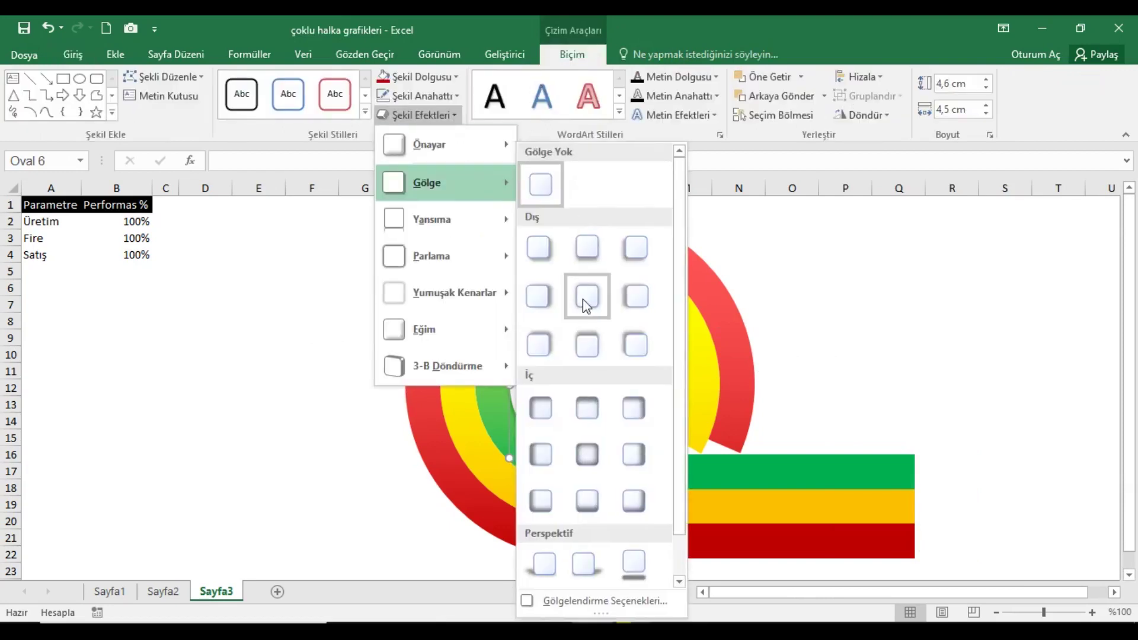
left_click(582, 299)
left_click(945, 271)
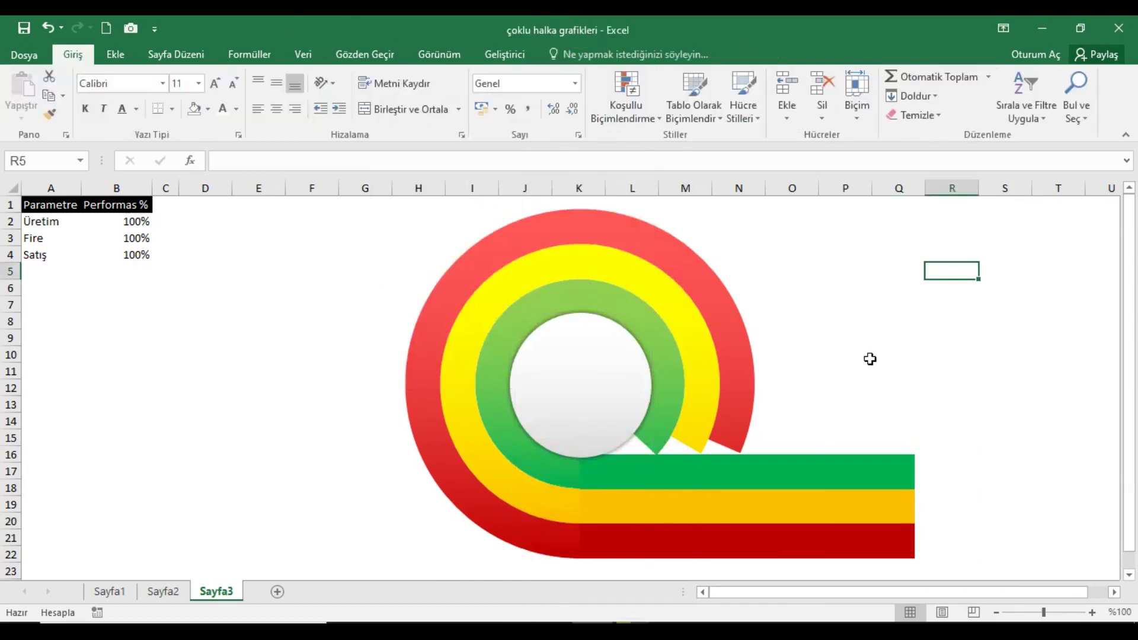
- Nudge the centre circle up slightly, then select the red ring's visible segment
left_click(618, 370)
key("Up")
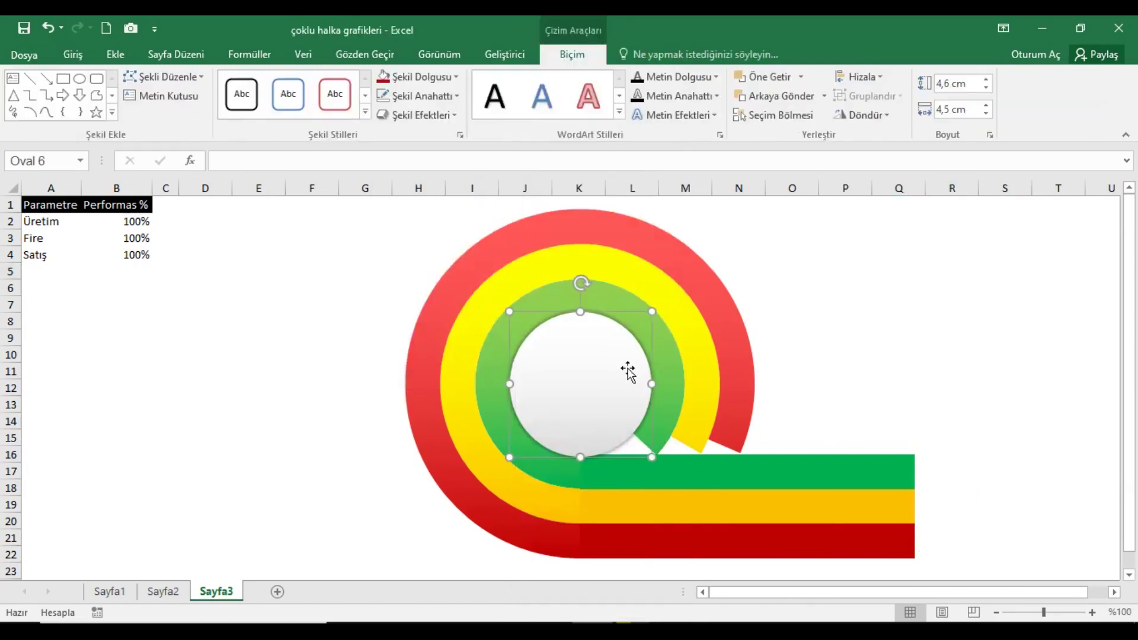
left_click(963, 330)
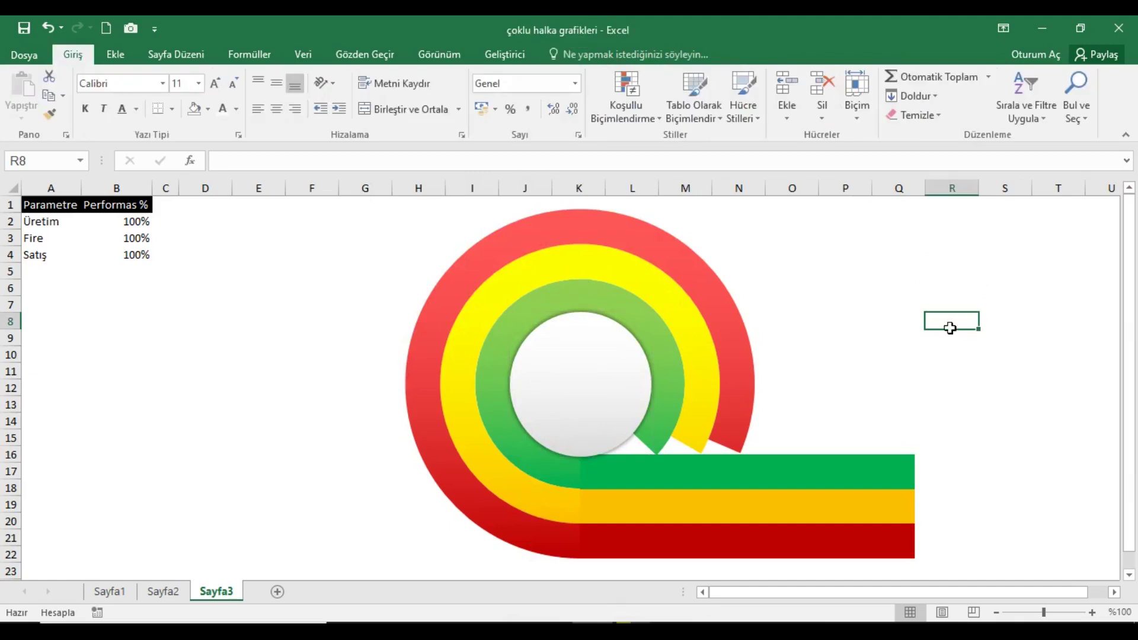
left_click(727, 309)
left_click(724, 304)
- Give the red Satış ring segment the Alta Kayan downward shadow preset
right_click(714, 300)
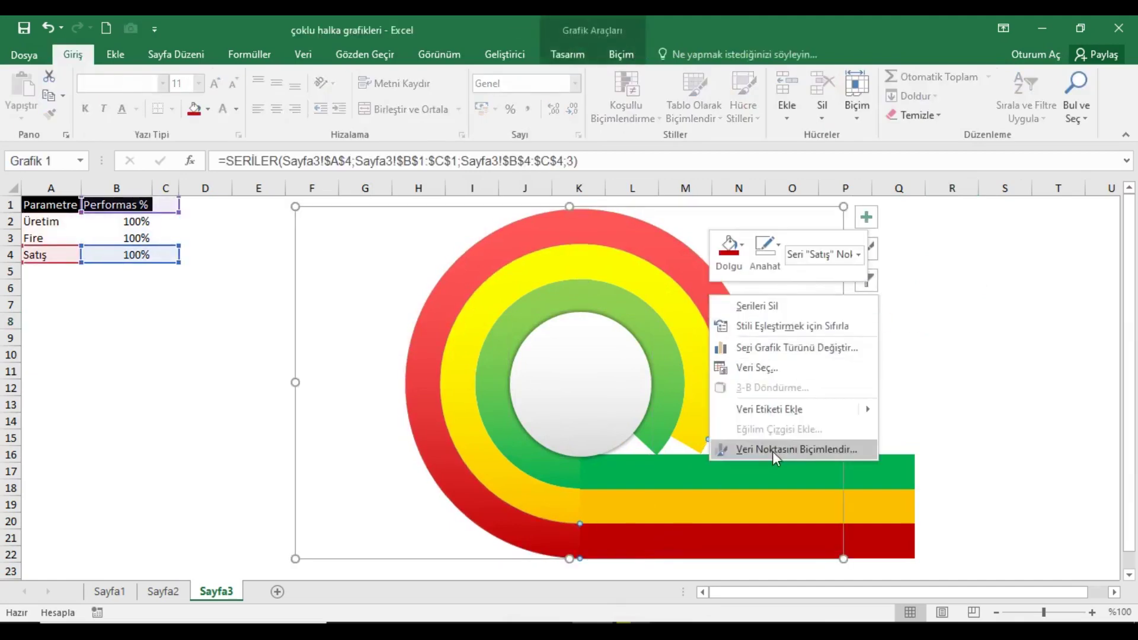
left_click(773, 449)
left_click(907, 251)
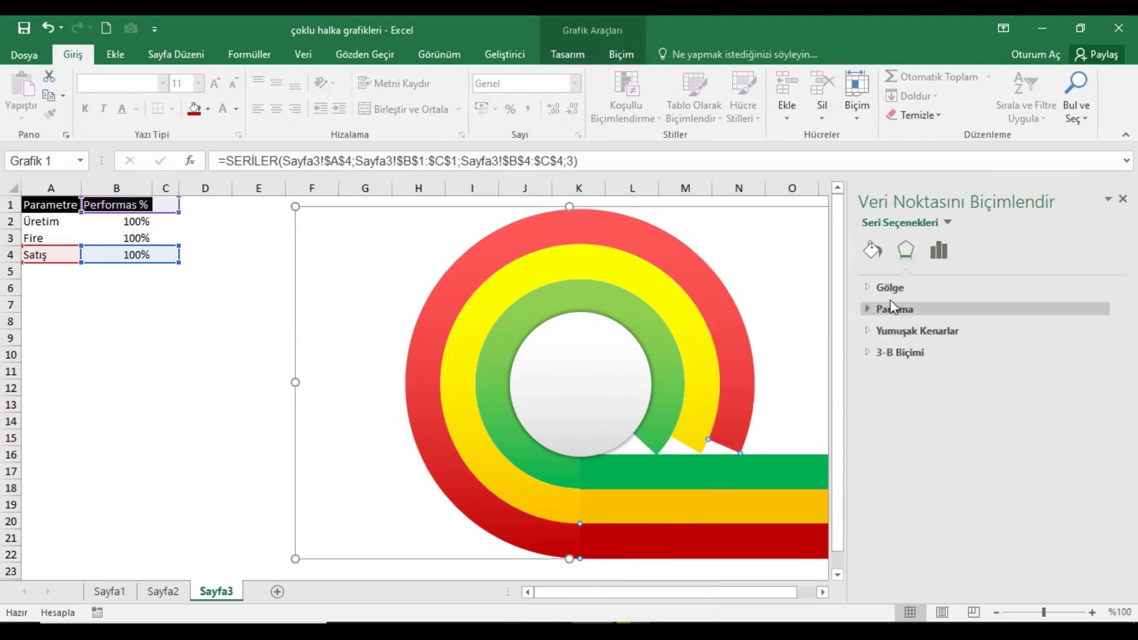
left_click(876, 288)
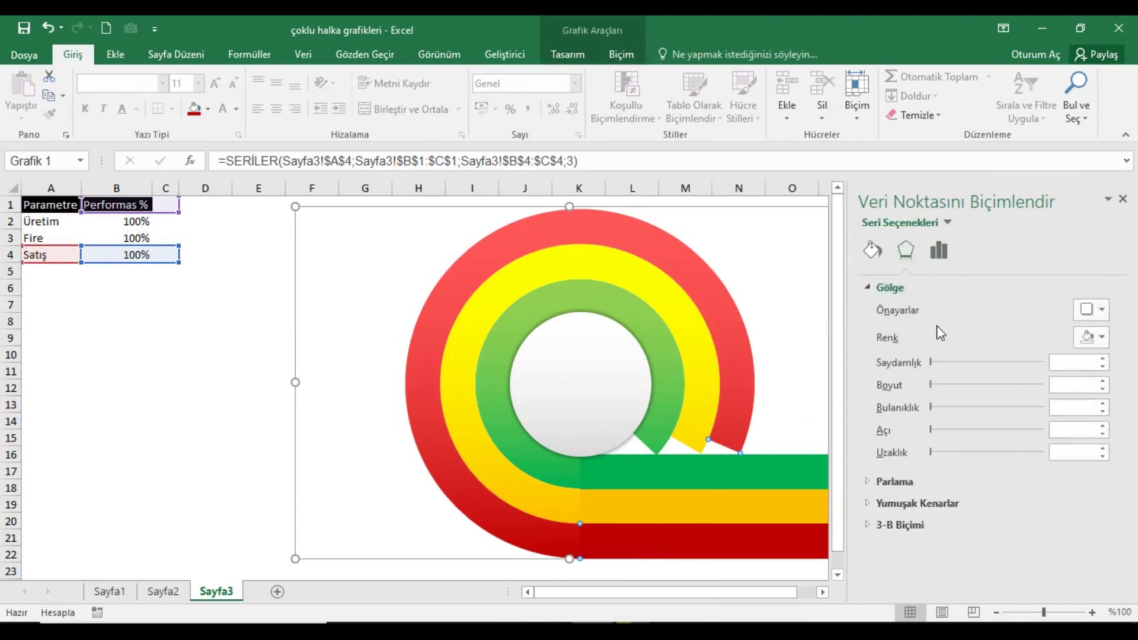
left_click(1101, 309)
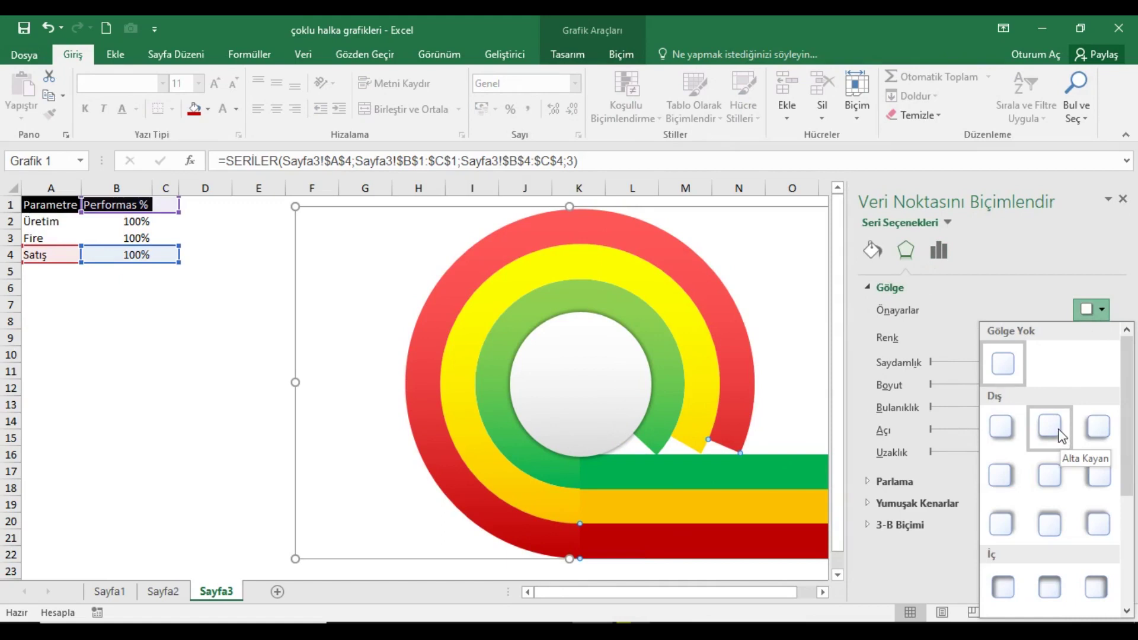
left_click(1061, 437)
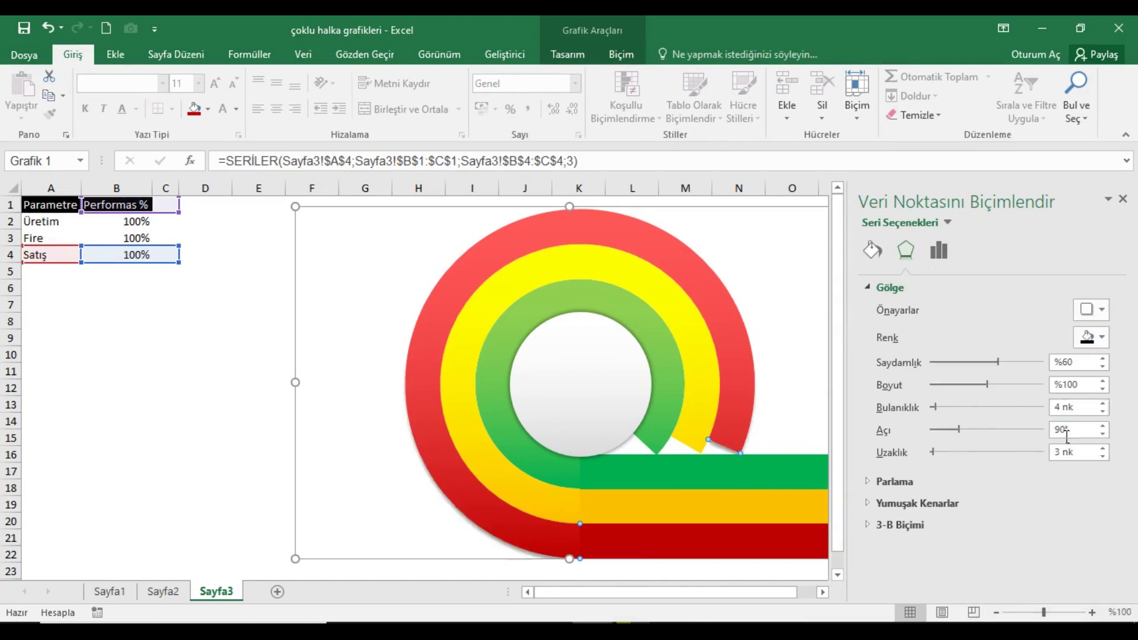
- Apply the same downward shadow to the yellow and green ring segments
left_click(695, 336)
left_click(705, 348)
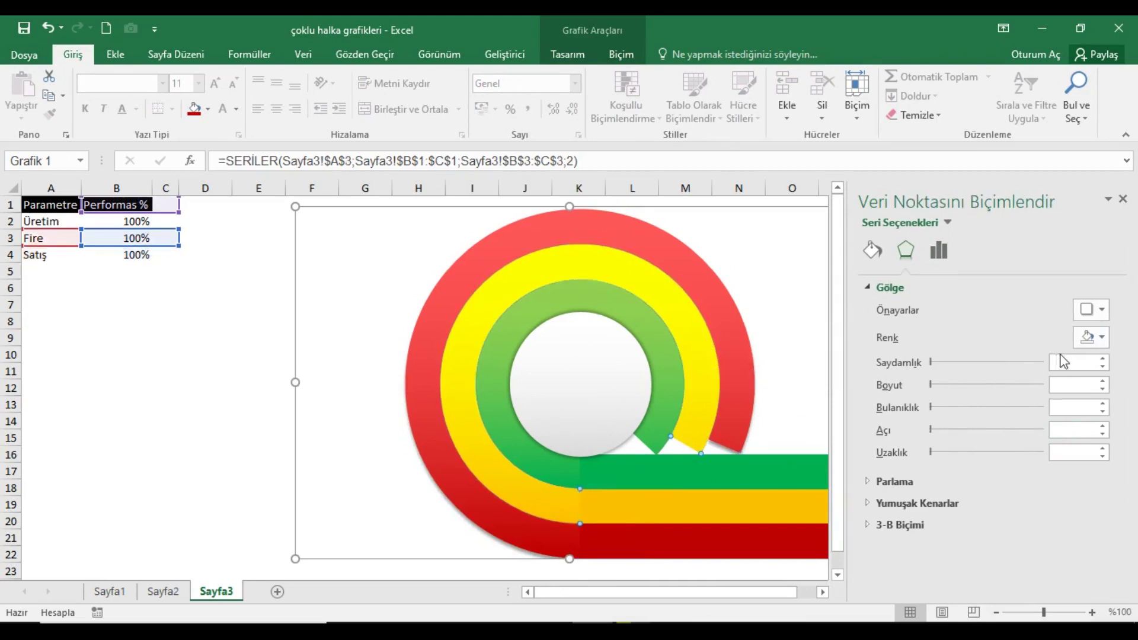
left_click(1092, 309)
left_click(1056, 429)
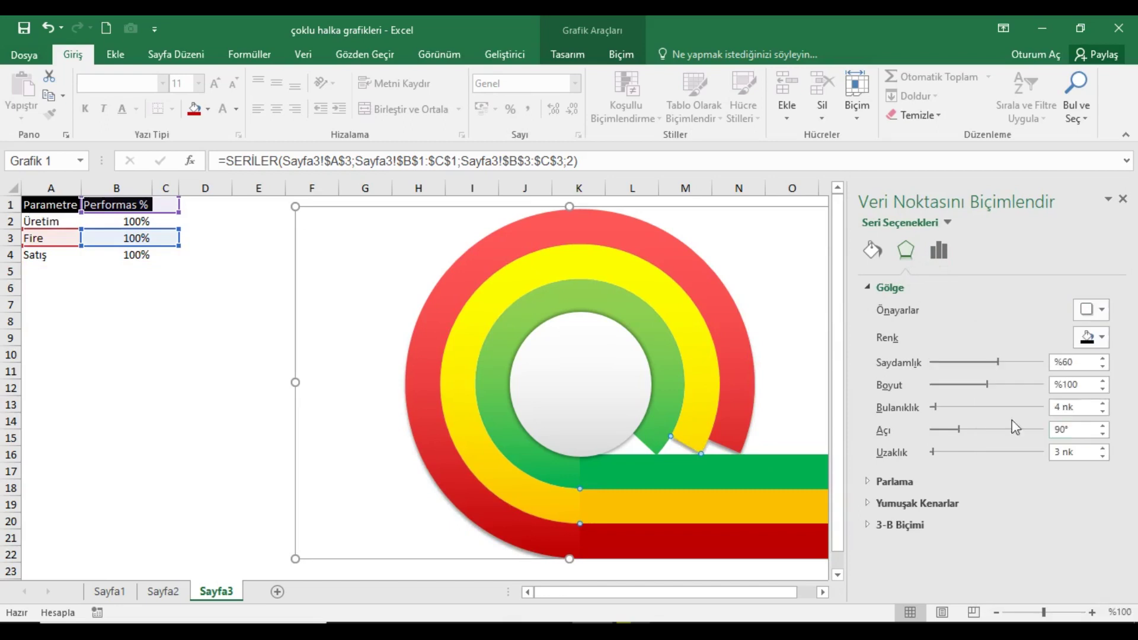
left_click(678, 376)
left_click(678, 376)
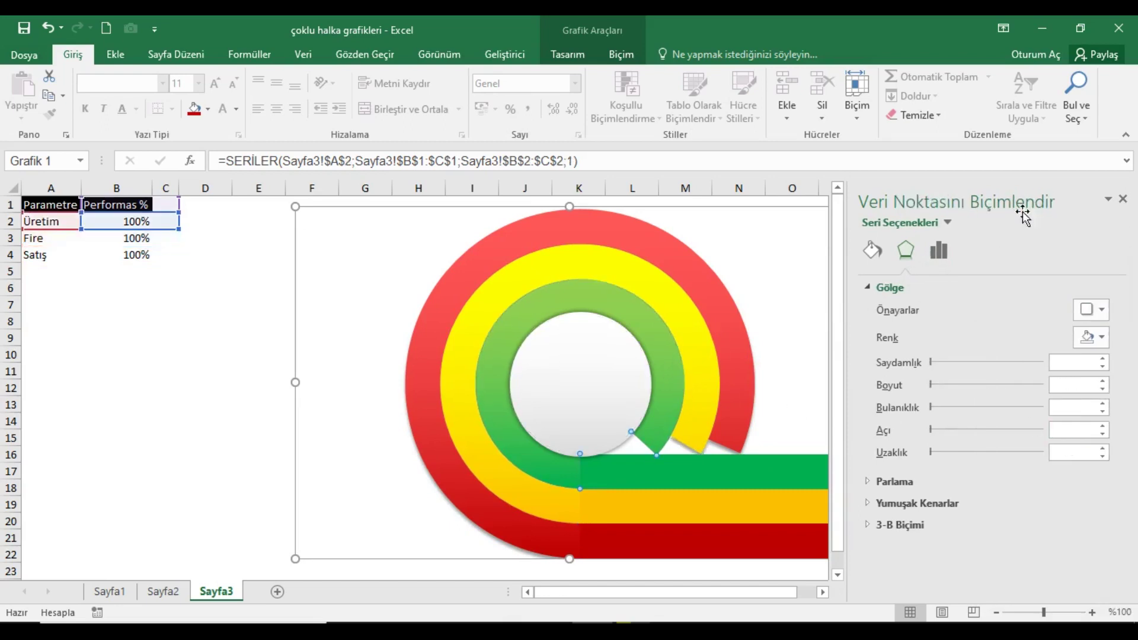
left_click(1103, 309)
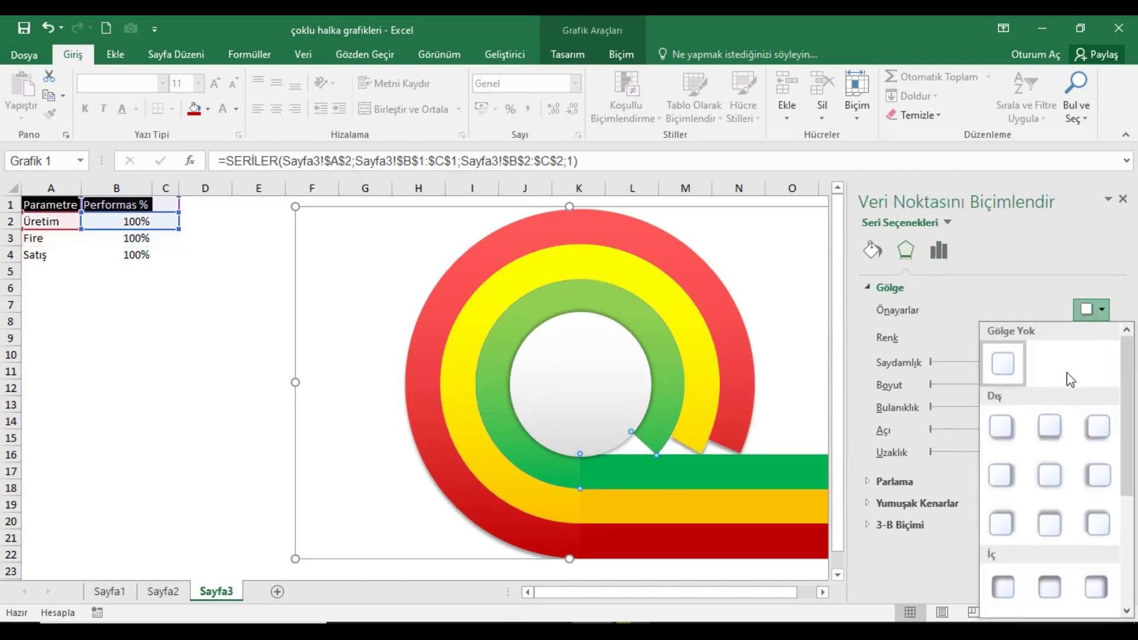
left_click(1050, 428)
left_click(1122, 200)
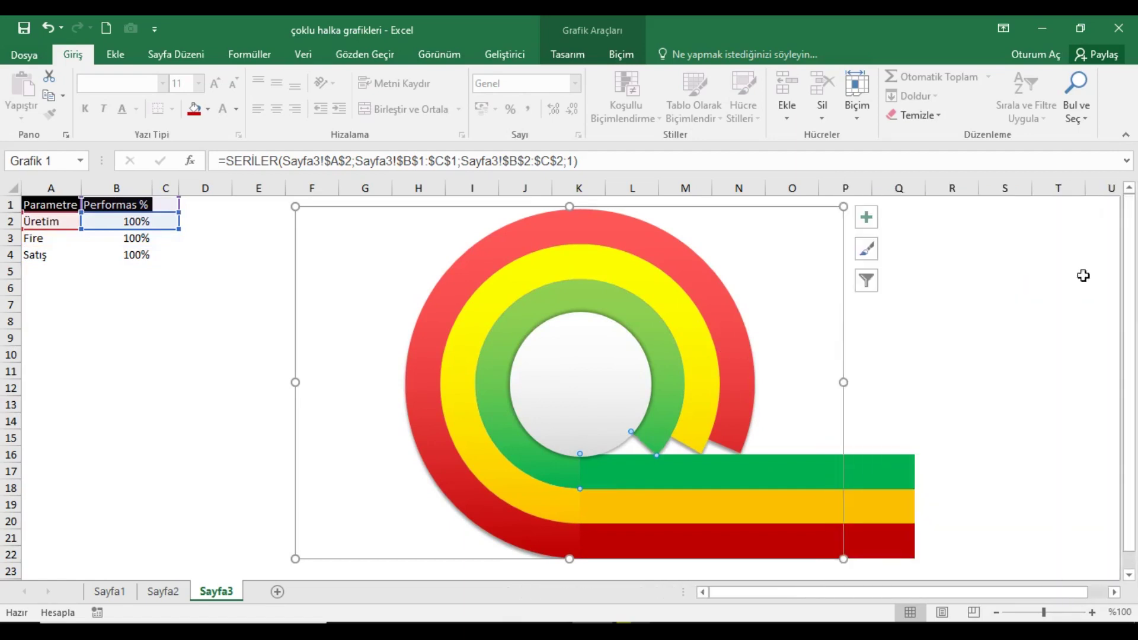
left_click(1034, 460)
left_click(874, 479)
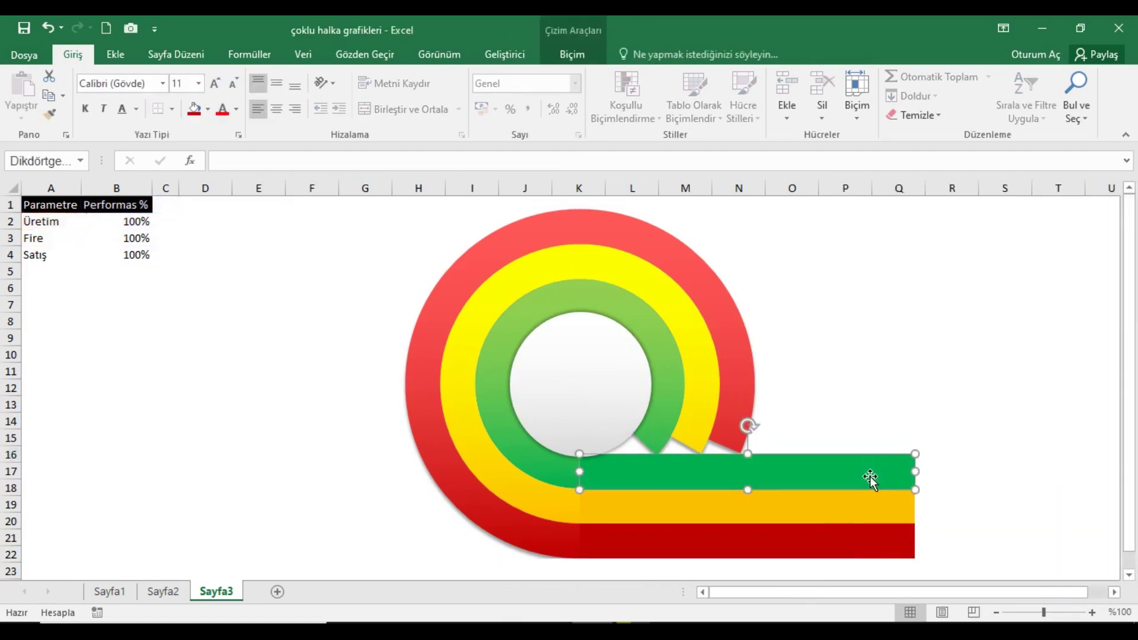
- Give the green bar an outer drop shadow preset from Format Shape's shadow settings
right_click(871, 481)
left_click(894, 457)
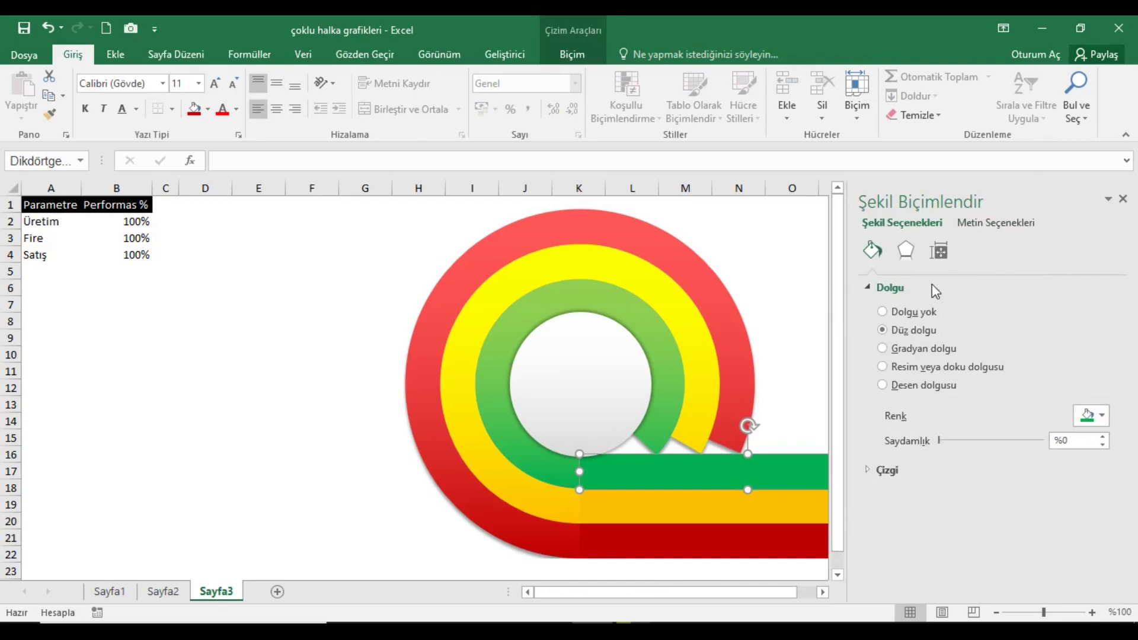
left_click(906, 250)
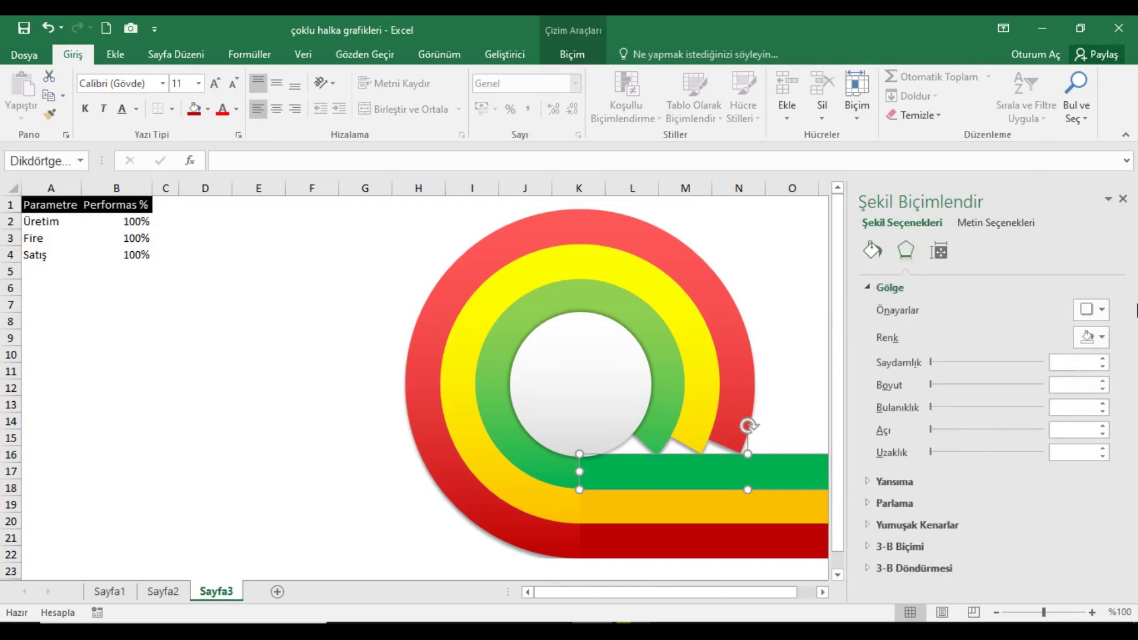
left_click(1102, 309)
- Apply the same outer shadow preset to the orange and red bars
left_click(1054, 422)
left_click(791, 514)
left_click(1102, 310)
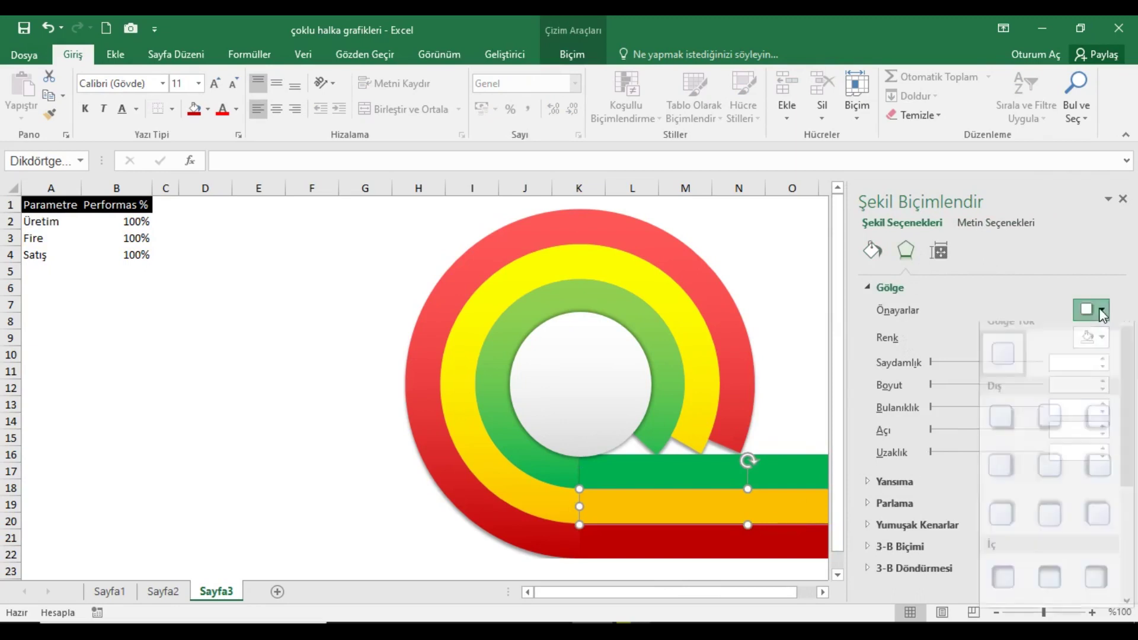
left_click(1050, 429)
left_click(802, 541)
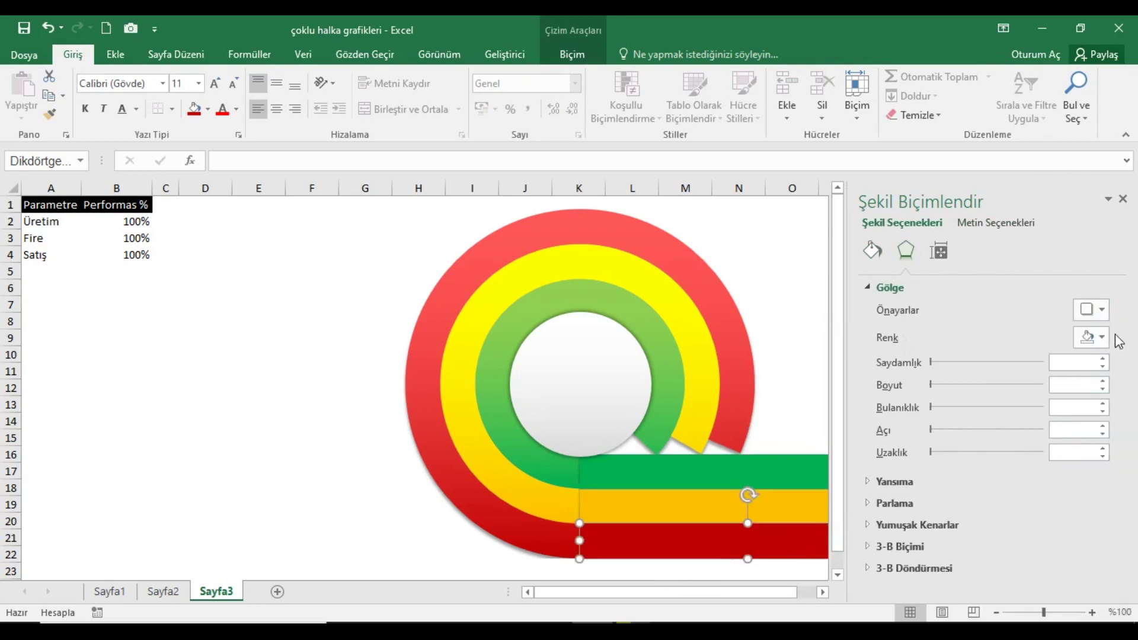
left_click(1101, 310)
left_click(1050, 426)
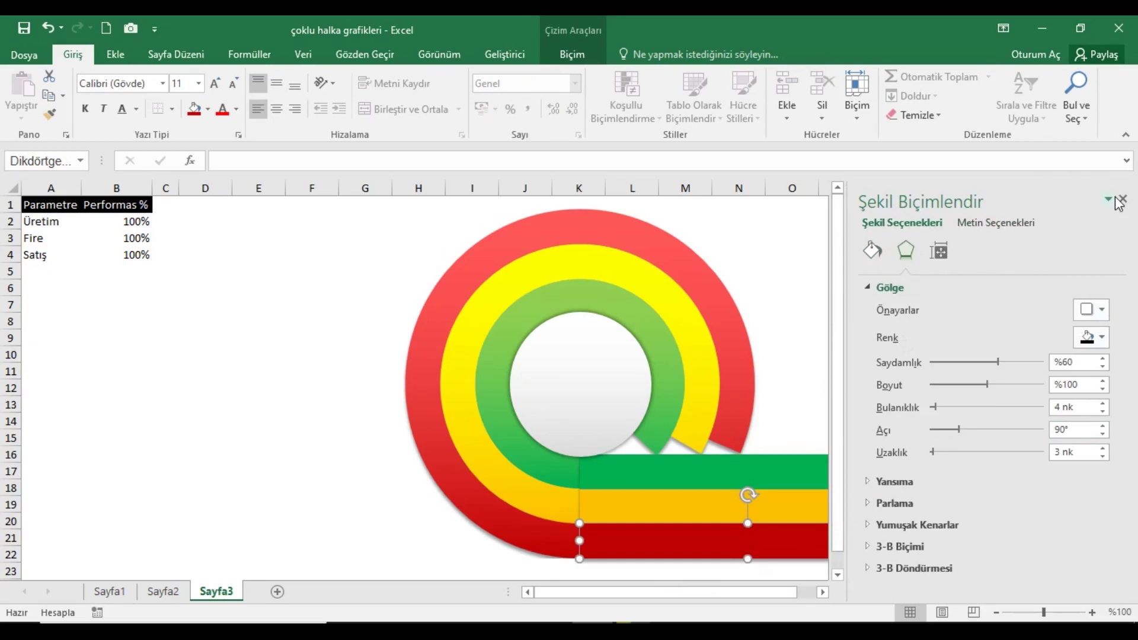
left_click(1122, 200)
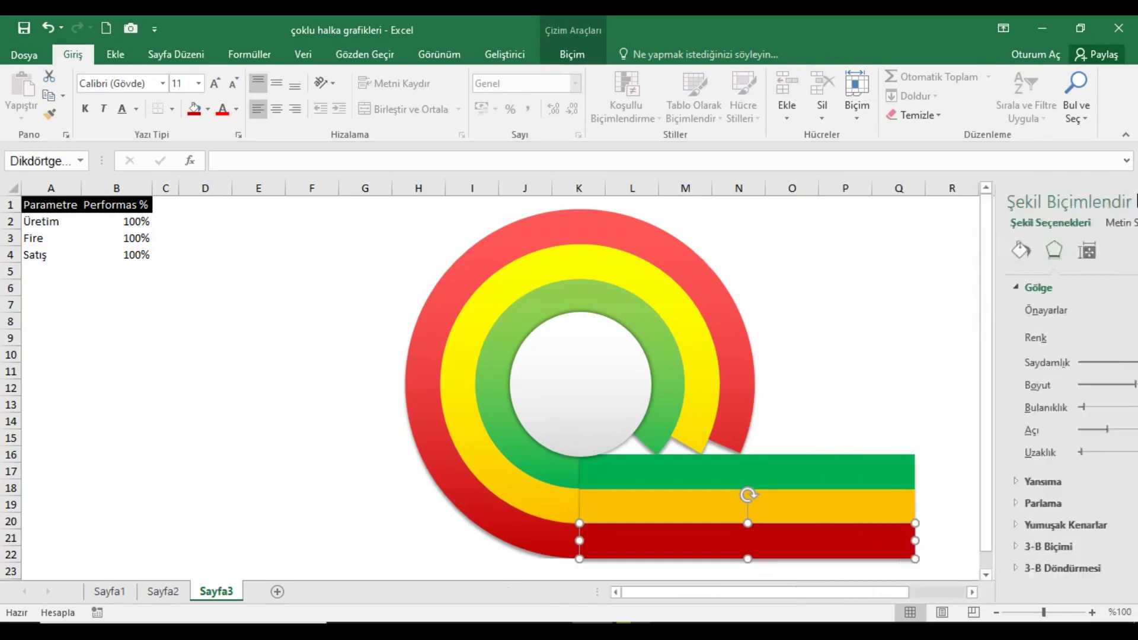
left_click(948, 218)
left_click(110, 55)
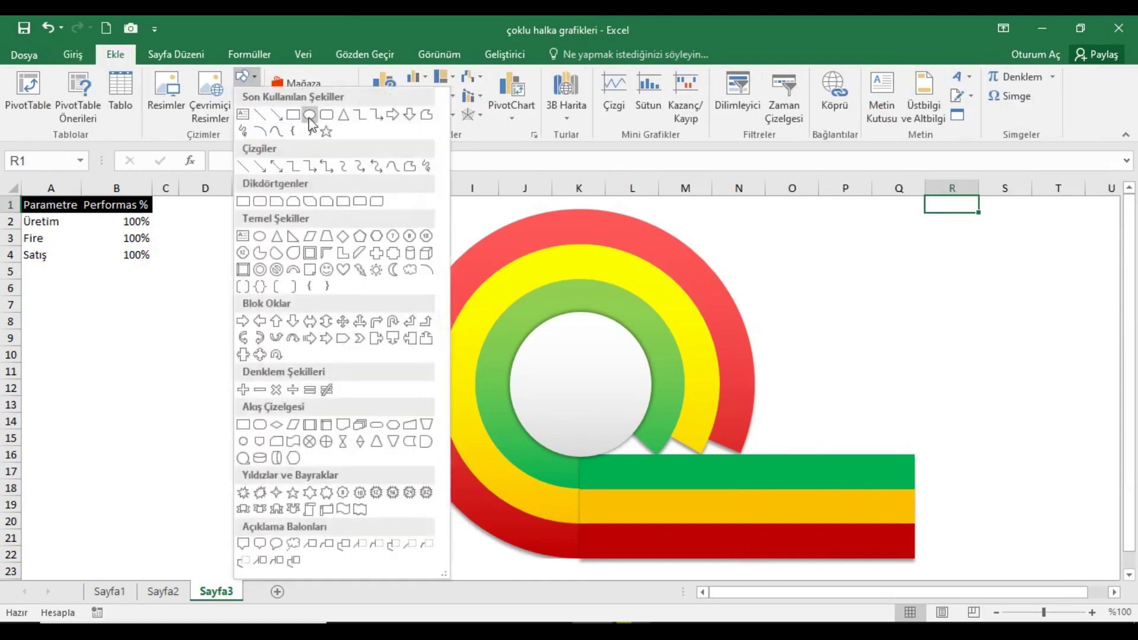
- Draw an oval with no outline and a green gradient fill preset
left_click(309, 114)
left_click(893, 273)
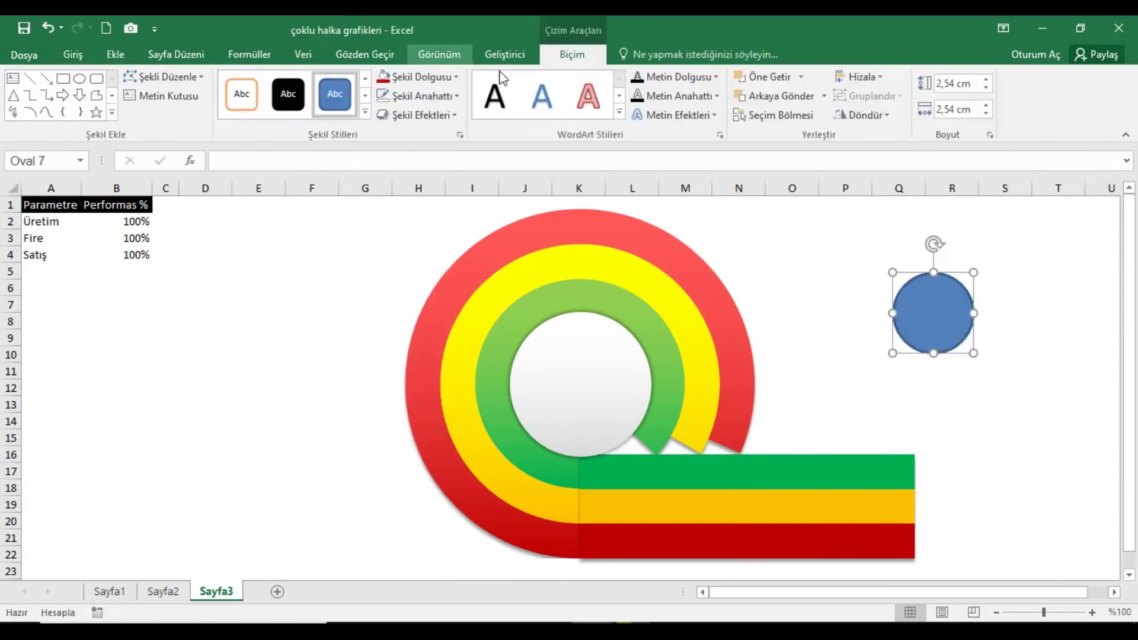
left_click(443, 94)
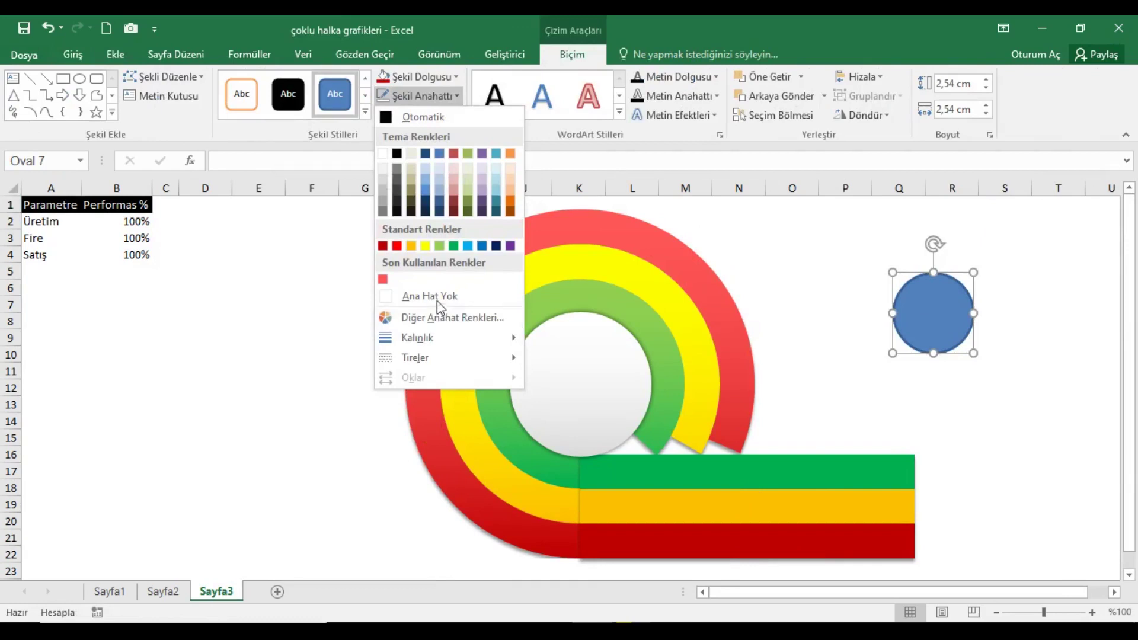
left_click(443, 298)
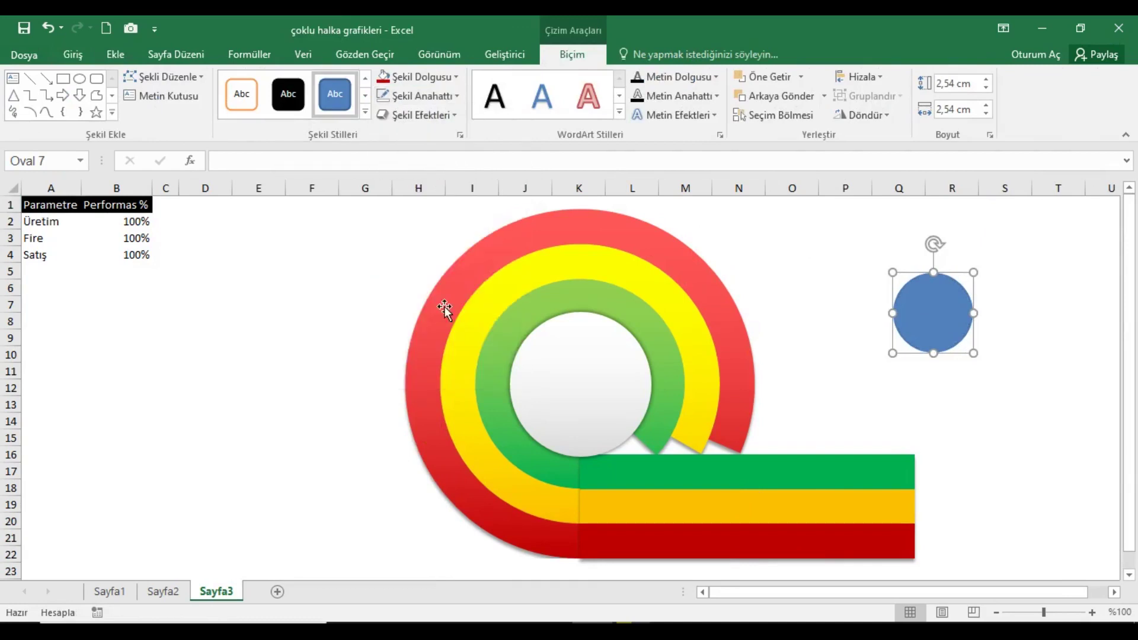
right_click(953, 320)
left_click(1020, 590)
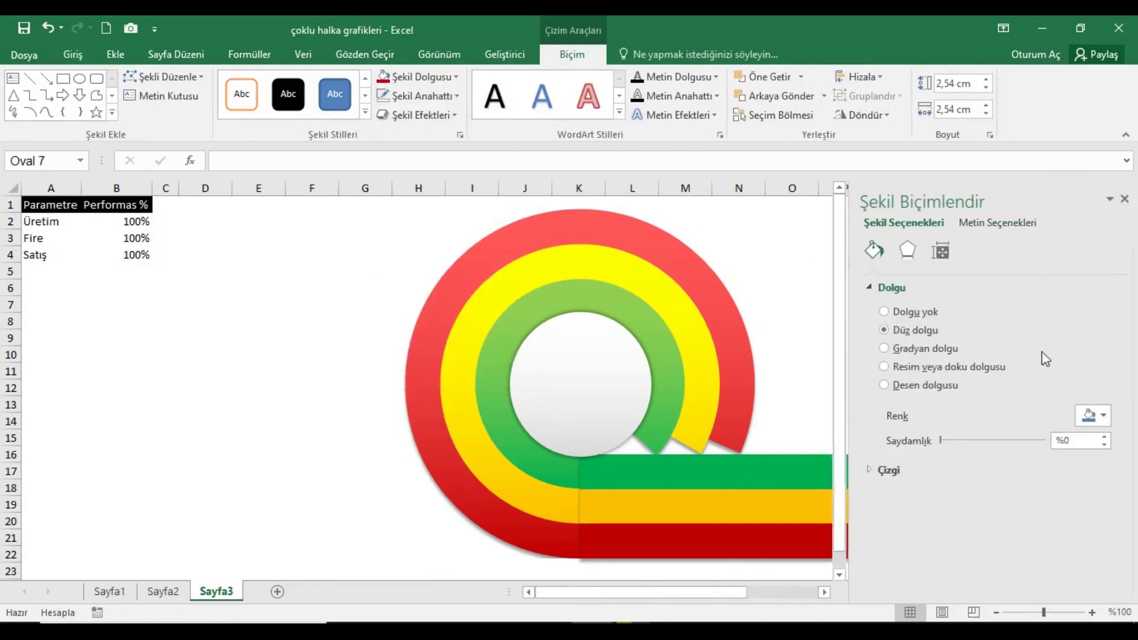
left_click(930, 349)
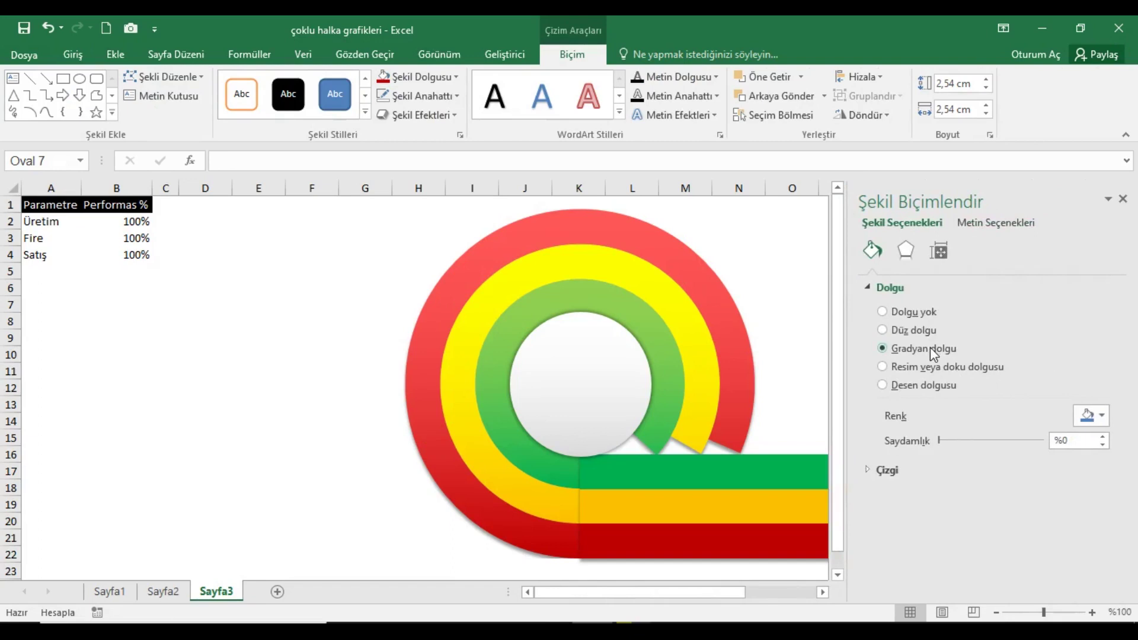
left_click(1101, 416)
left_click(1008, 521)
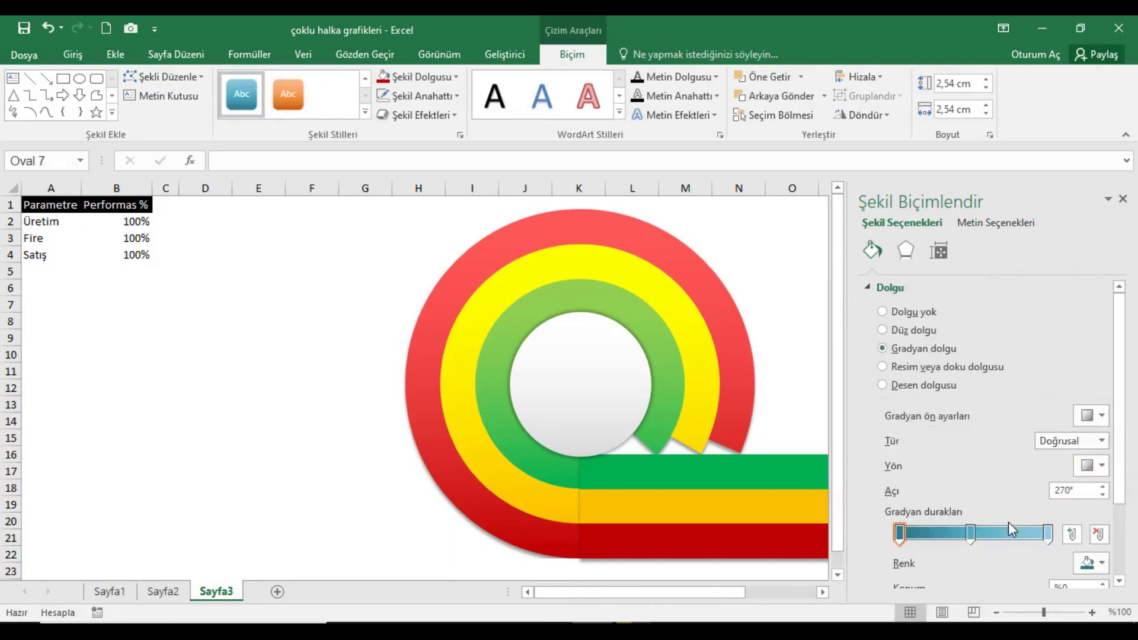
left_click(1122, 200)
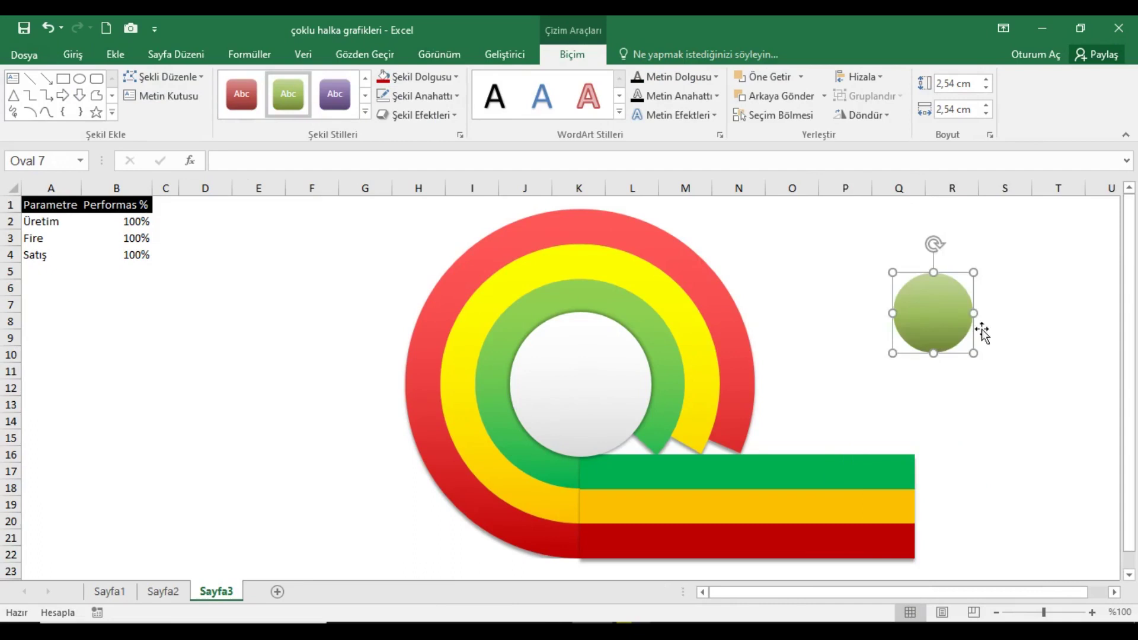
- Move the circle onto the green bar's right end and shrink it to about 1.67 × 1.54 cm
left_click_drag(948, 312, 936, 450)
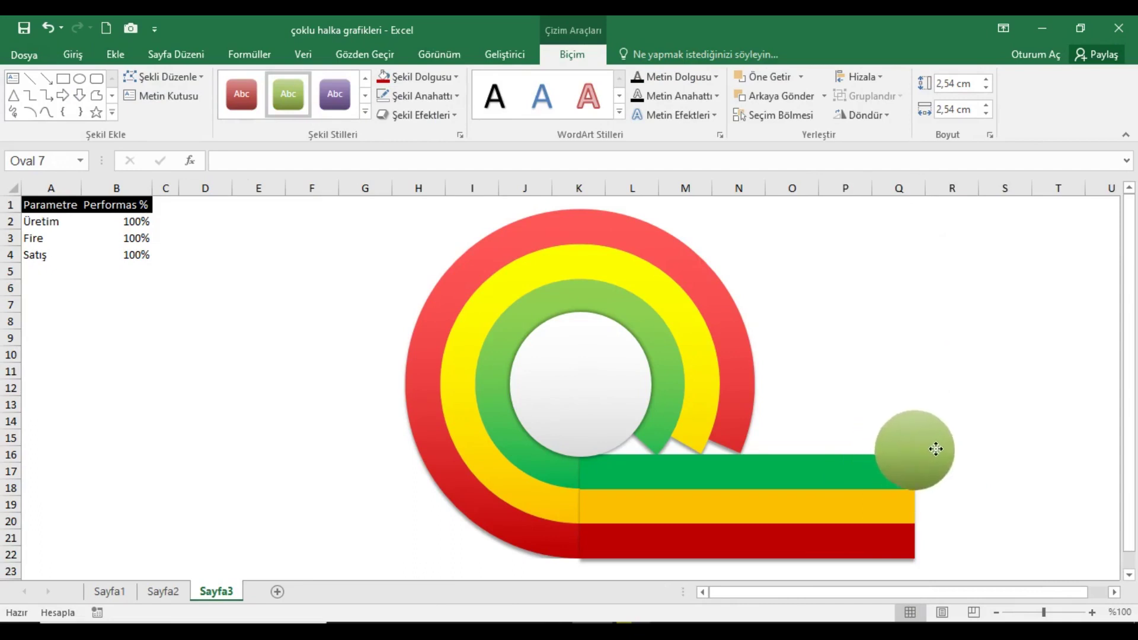
left_click_drag(955, 490, 950, 463)
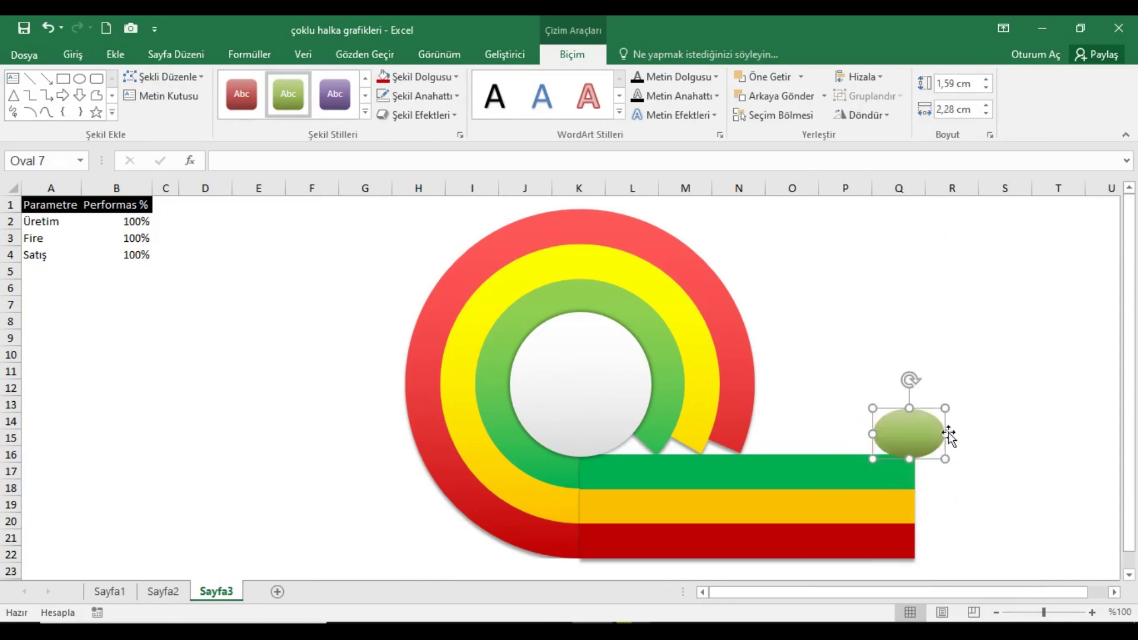
left_click(49, 27)
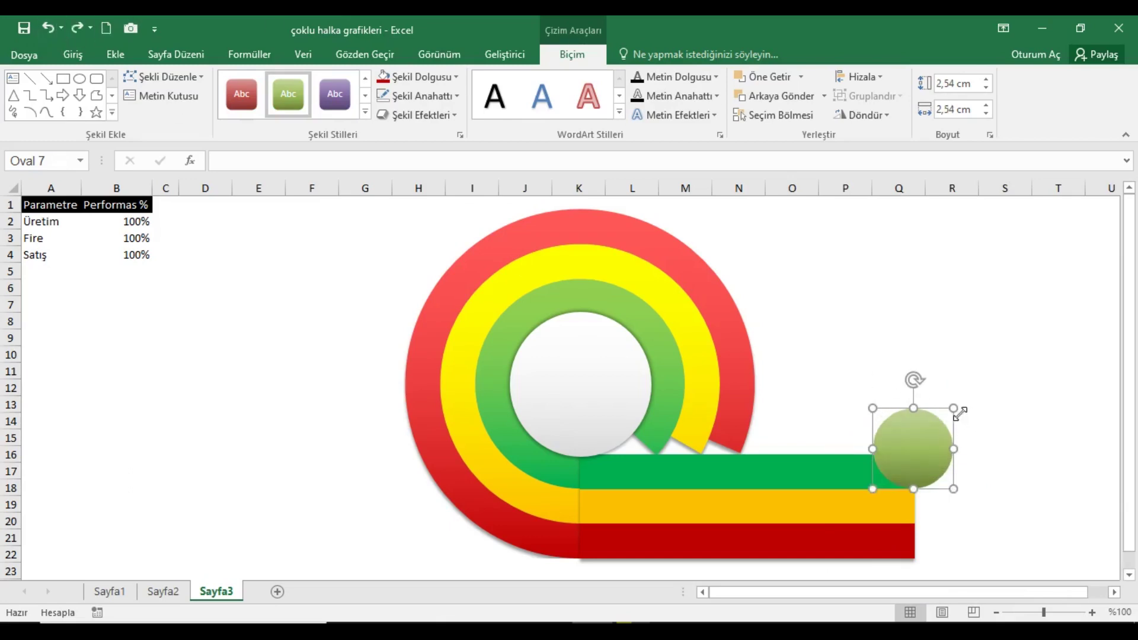
mouse_move(964, 422)
left_mouse_down()
mouse_move(914, 467)
mouse_move(926, 469)
left_mouse_up()
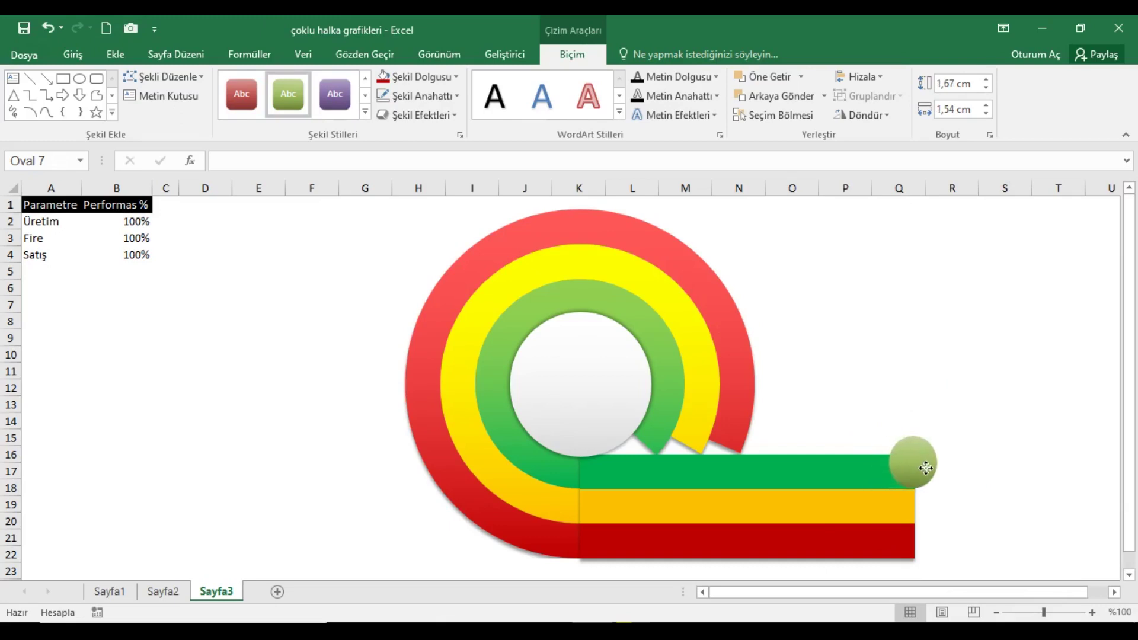
- Settle the green circle on its bar end, then stretch the orange and red bars rightward, red furthest
left_click_drag(926, 469, 927, 469)
left_click(913, 517)
left_click_drag(926, 511, 993, 517)
left_click(916, 551)
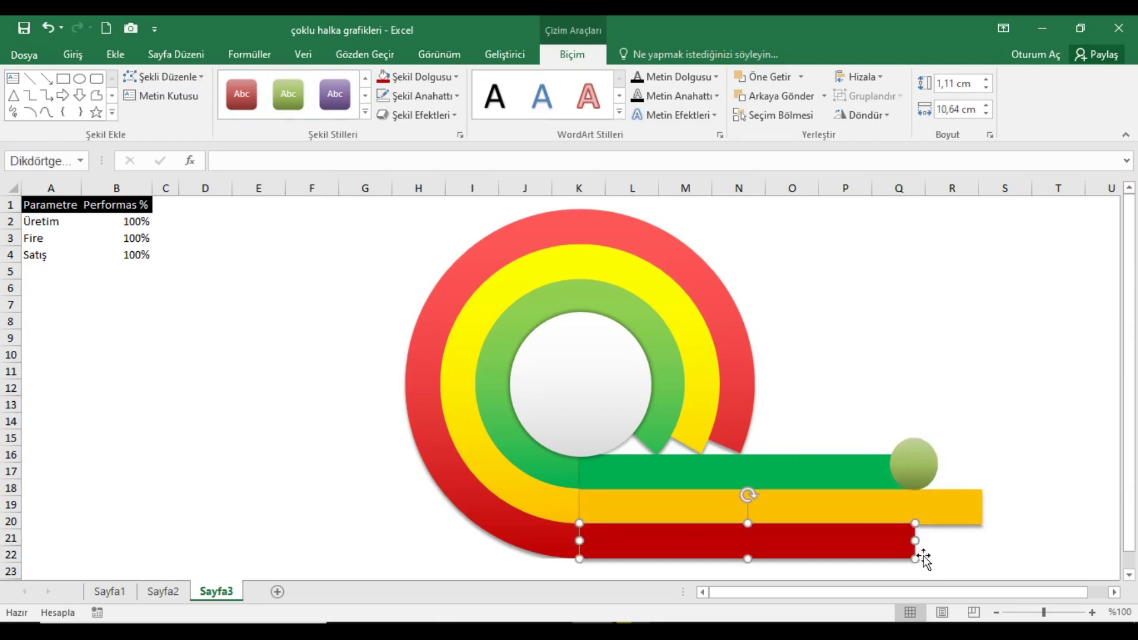
left_click_drag(925, 544, 1056, 552)
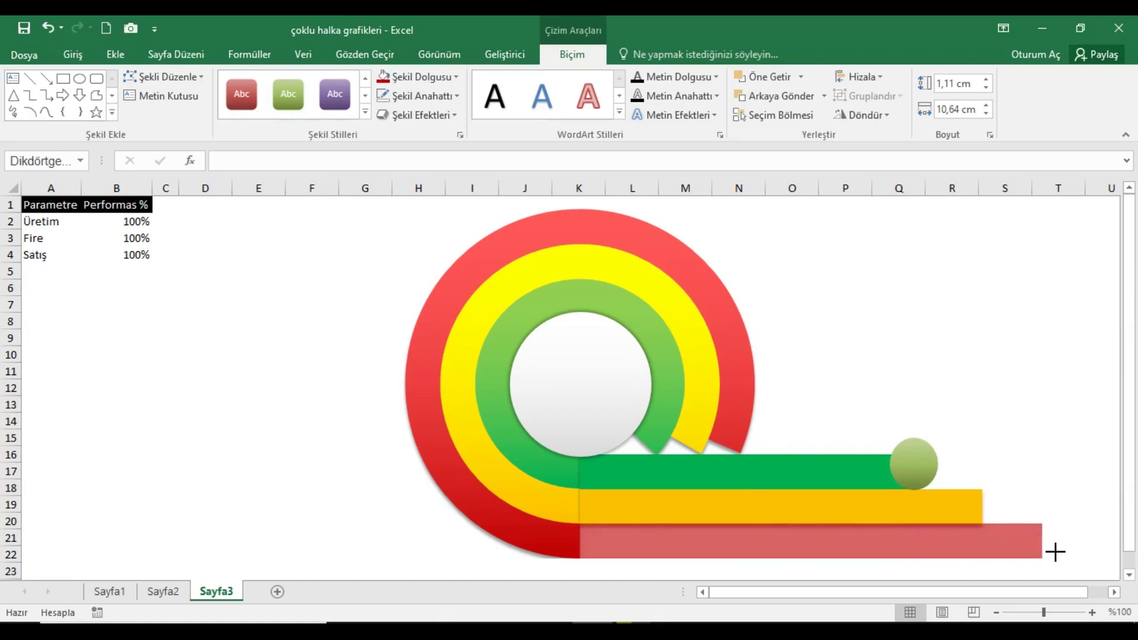
left_click_drag(1055, 552, 1050, 554)
- Adjust the orange bar to about 12.83 cm and Ctrl-drag a copy of the green circle toward it
left_click(968, 511)
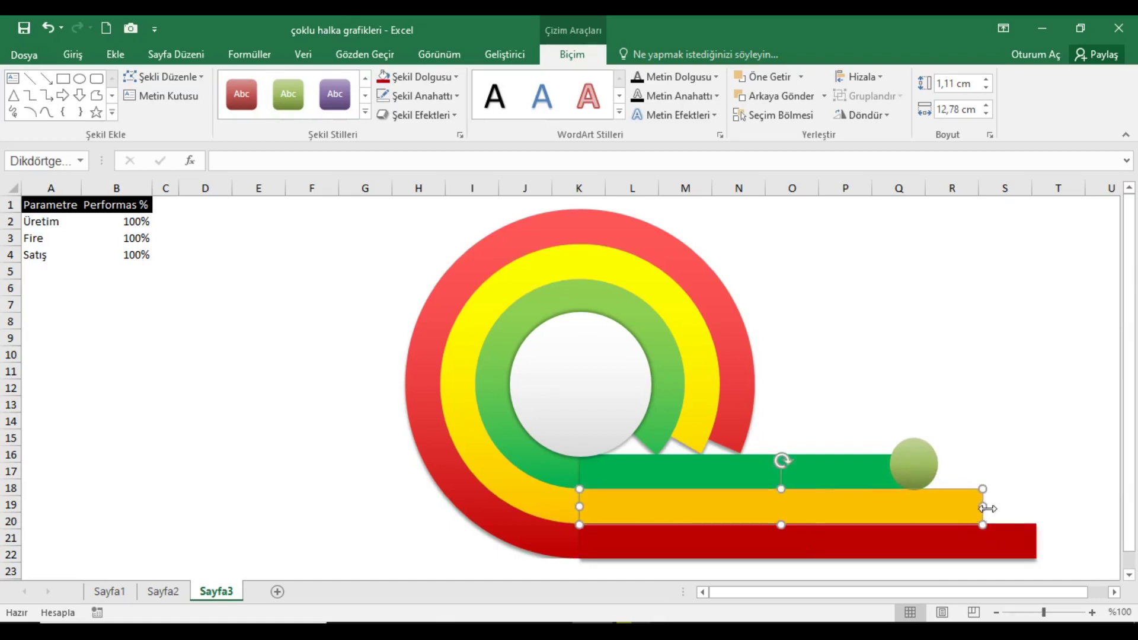
left_click_drag(996, 509, 999, 513)
left_click(920, 476)
left_click_drag(928, 462, 1014, 513)
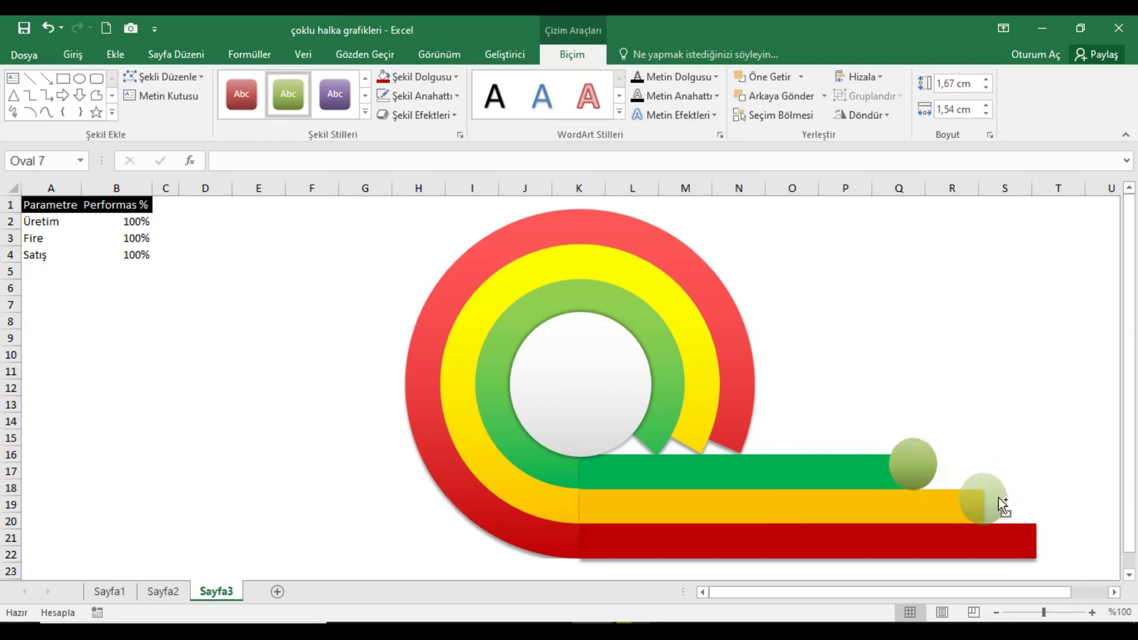
- Give the circle copy on the orange bar's end an orange gradient, then copy it onto the red bar's end
left_click_drag(998, 498, 997, 499)
key("Left")
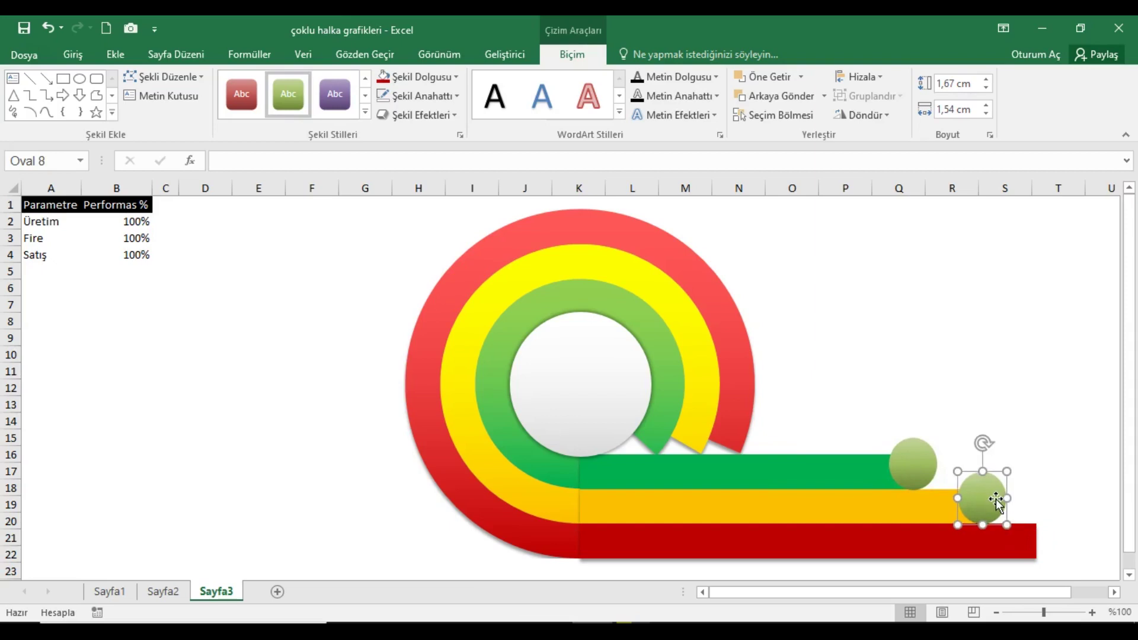
right_click(996, 499)
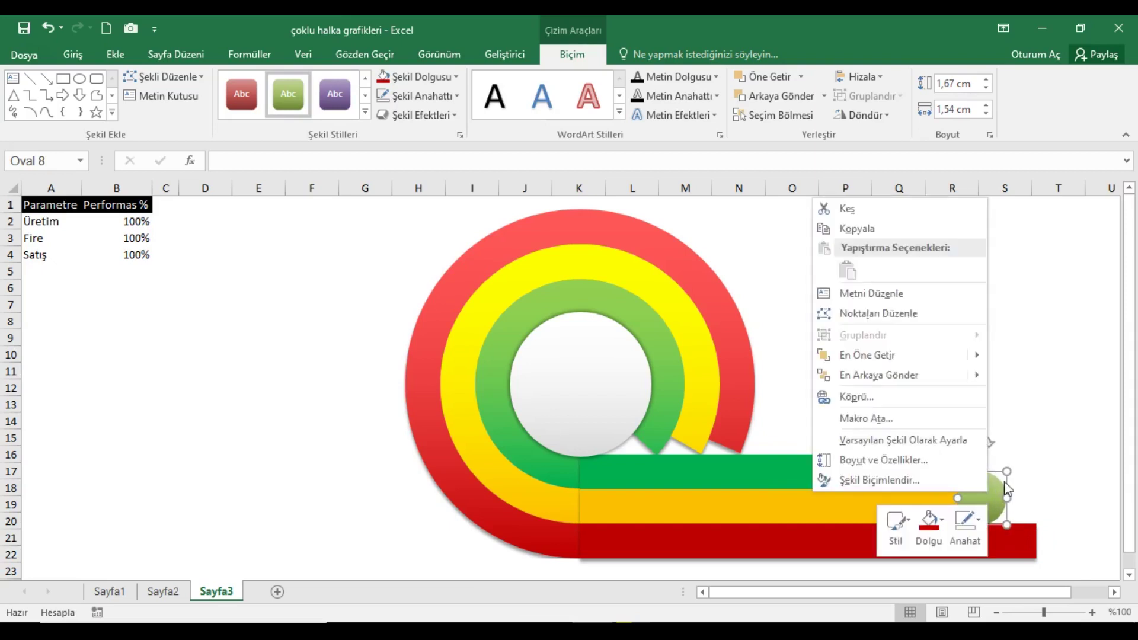
left_click(913, 474)
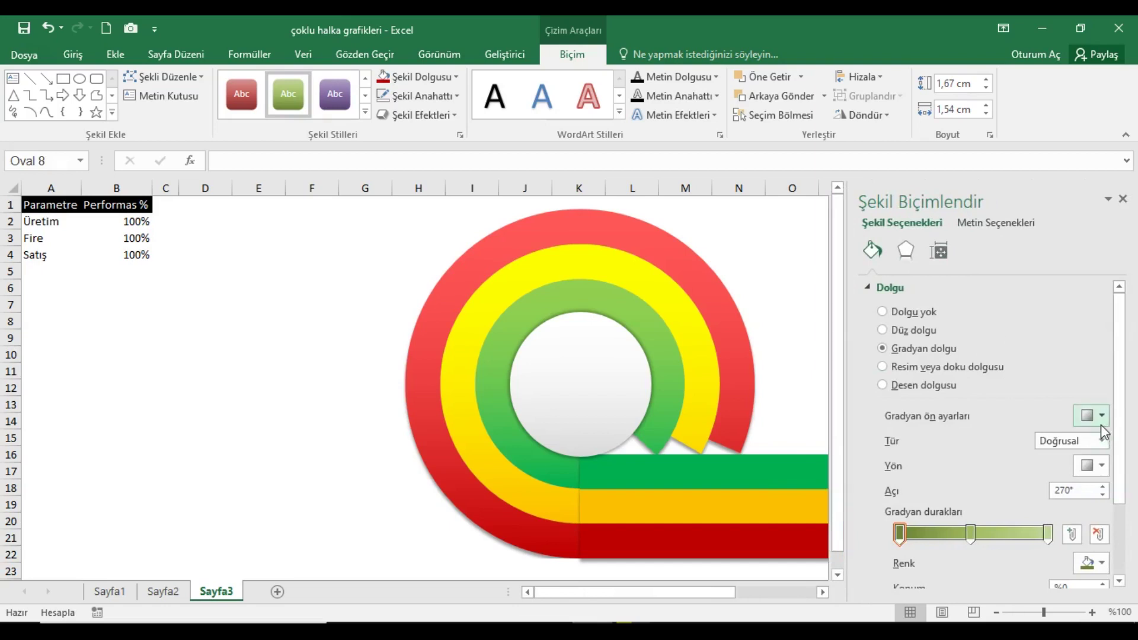
left_click(1101, 418)
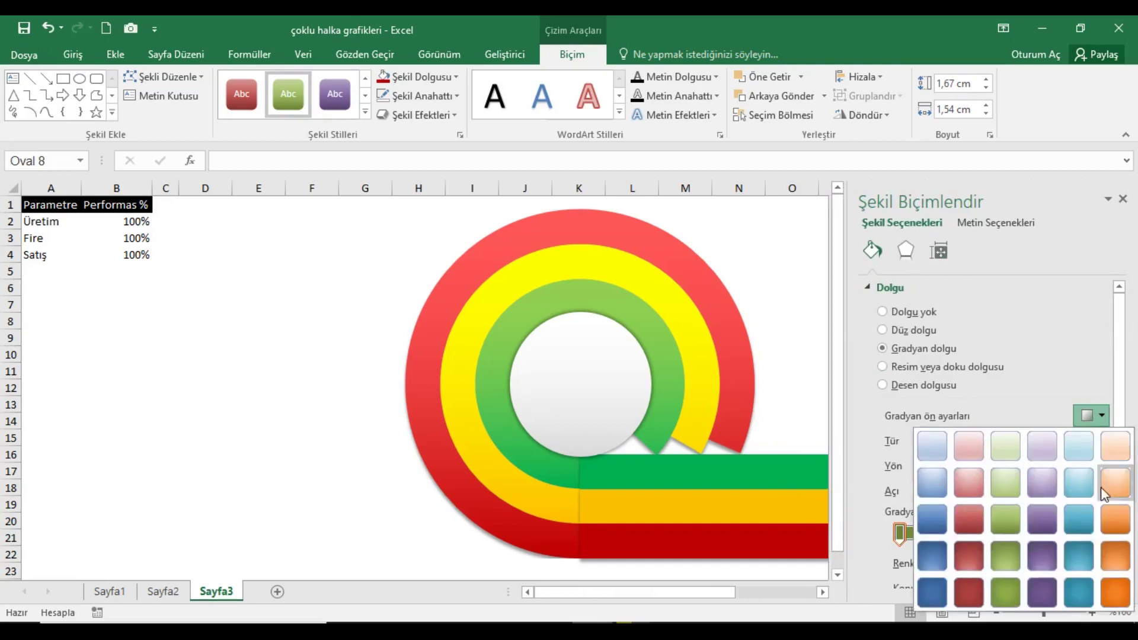
left_click(1116, 519)
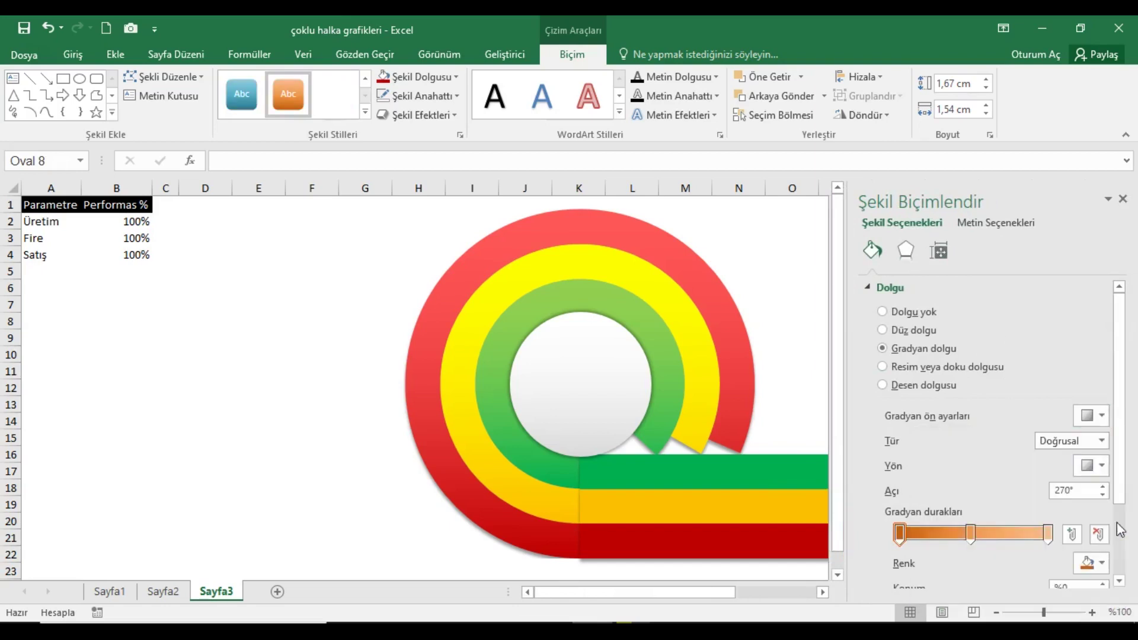
left_click(1122, 199)
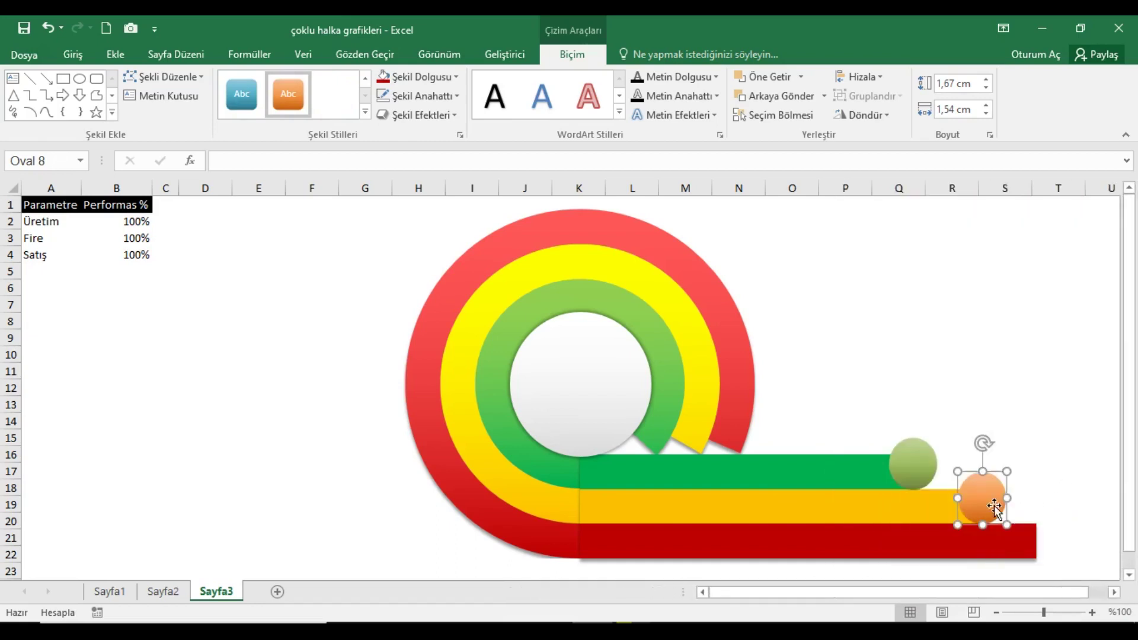
left_click_drag(988, 503, 1041, 536)
key("Down")
- Give the red bar's end circle a dark red gradient preset and nudge it right
right_click(1041, 536)
left_click(944, 514)
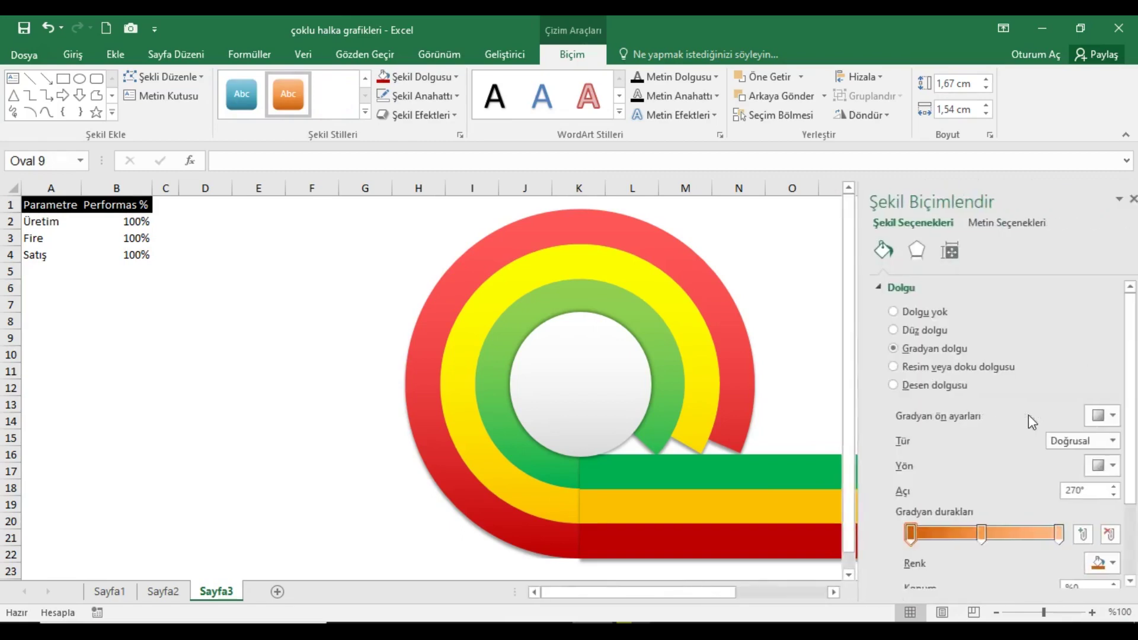
left_click(1103, 416)
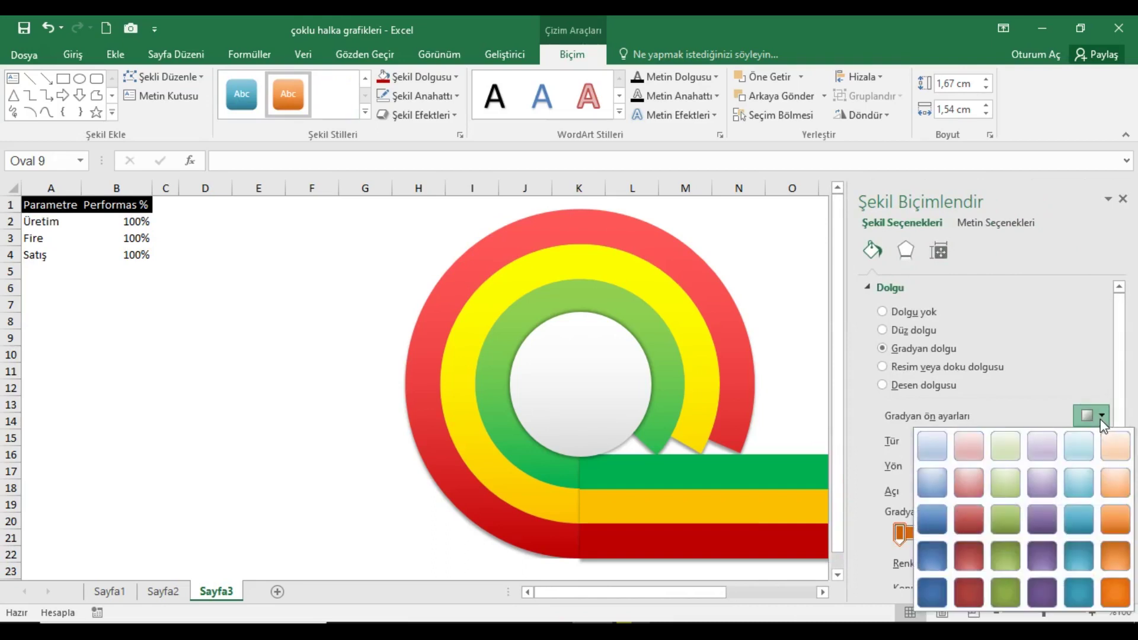
left_click(969, 524)
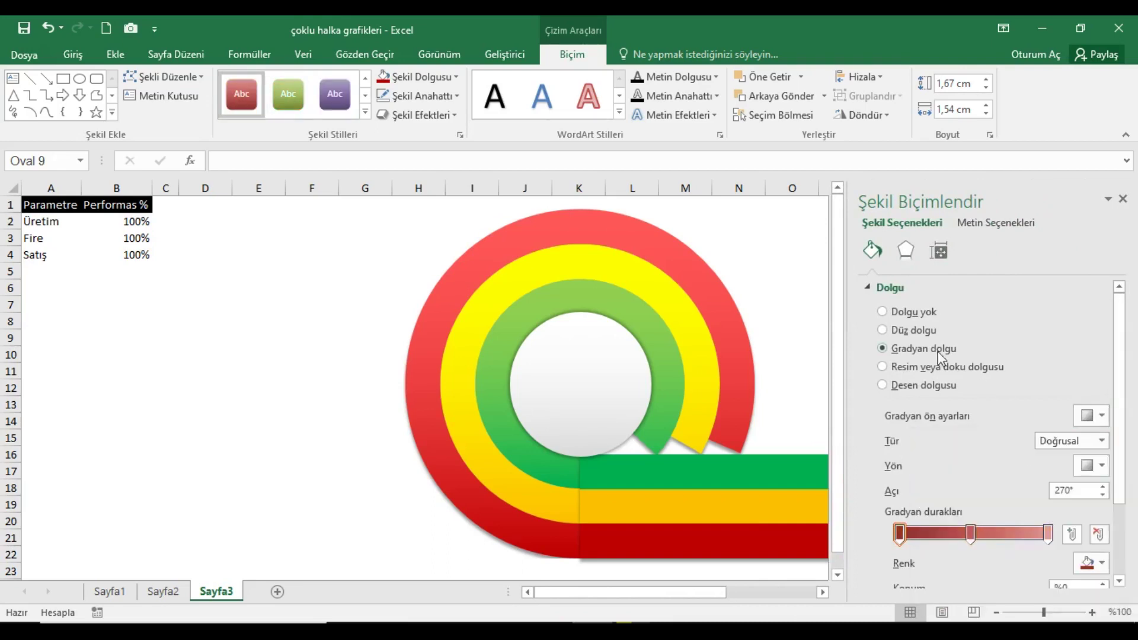
left_click(1122, 198)
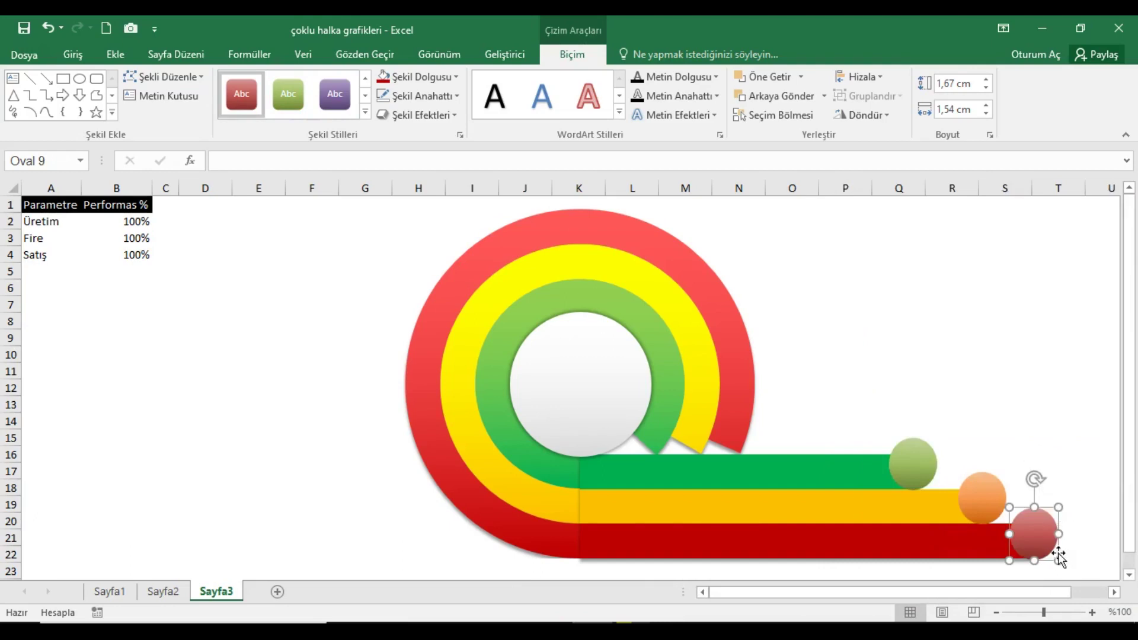
left_click_drag(1049, 539, 1051, 538)
- Nudge the orange and red end circles and the white centre circle into alignment
left_click(989, 509)
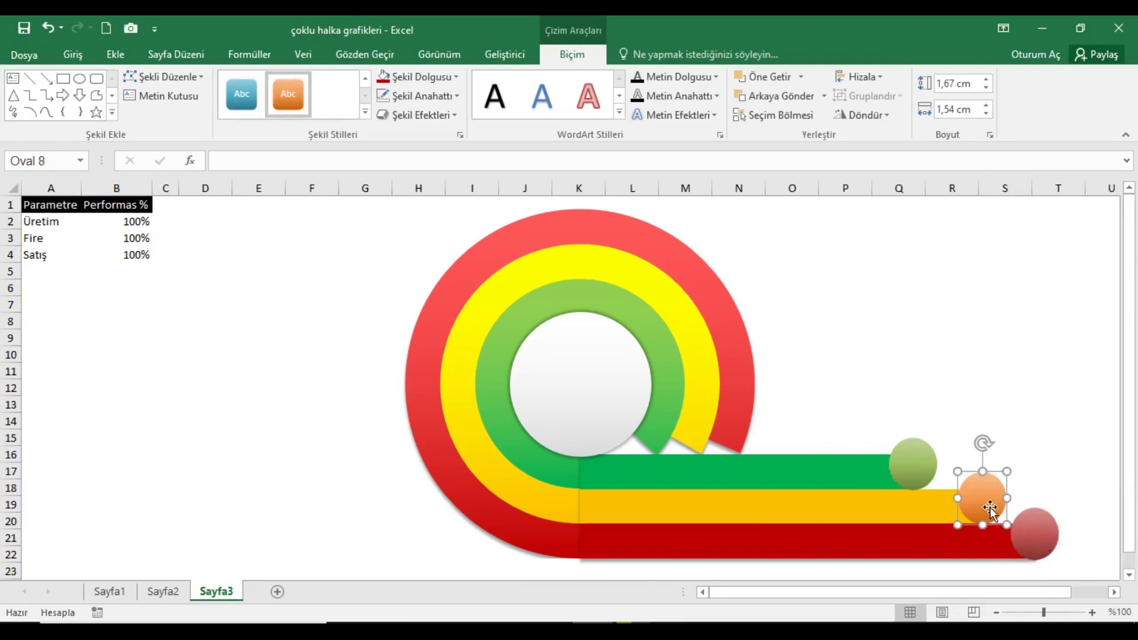
key("Left")
key("Left")
key("Left")
key("Left")
key("Left")
key("Left")
key("Left")
key("Left")
key("Left")
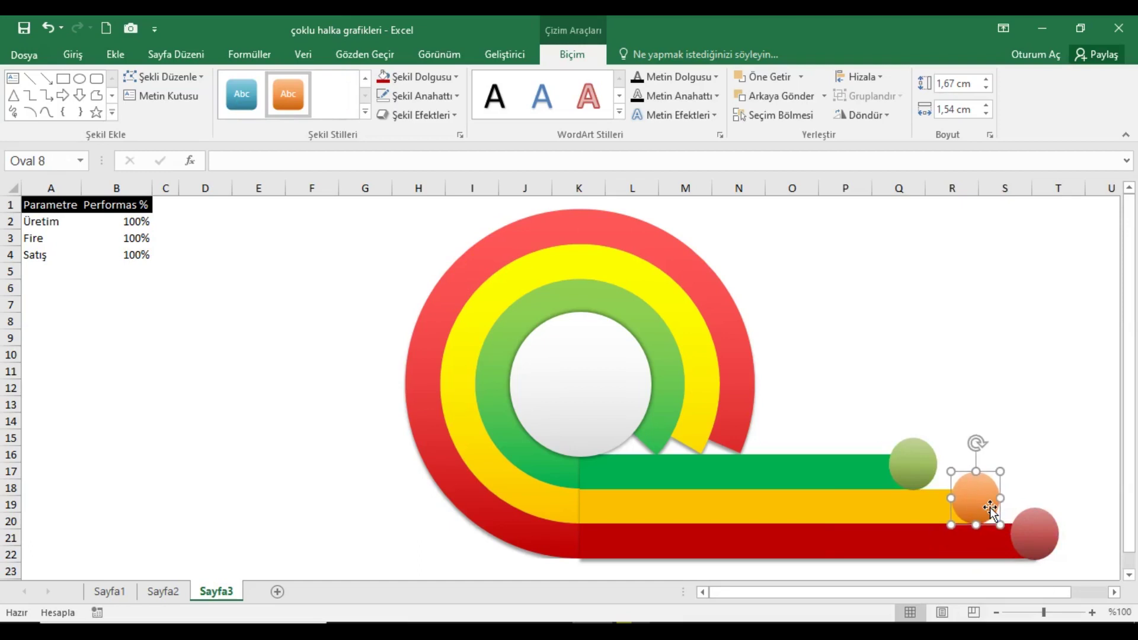
left_click(1045, 533)
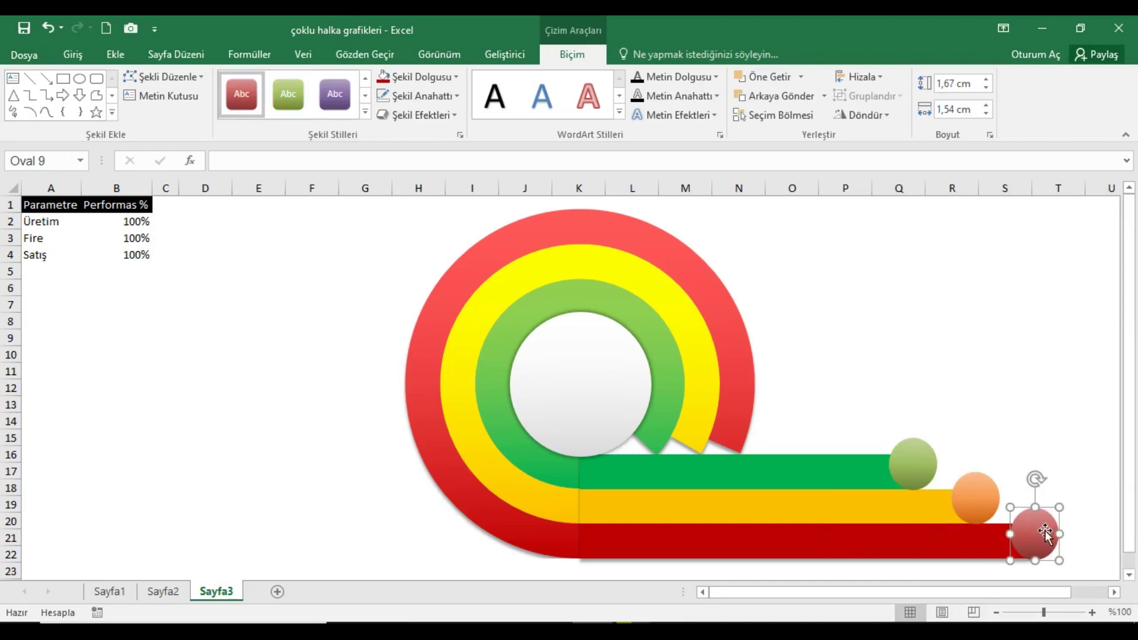
key("Up")
key("Left")
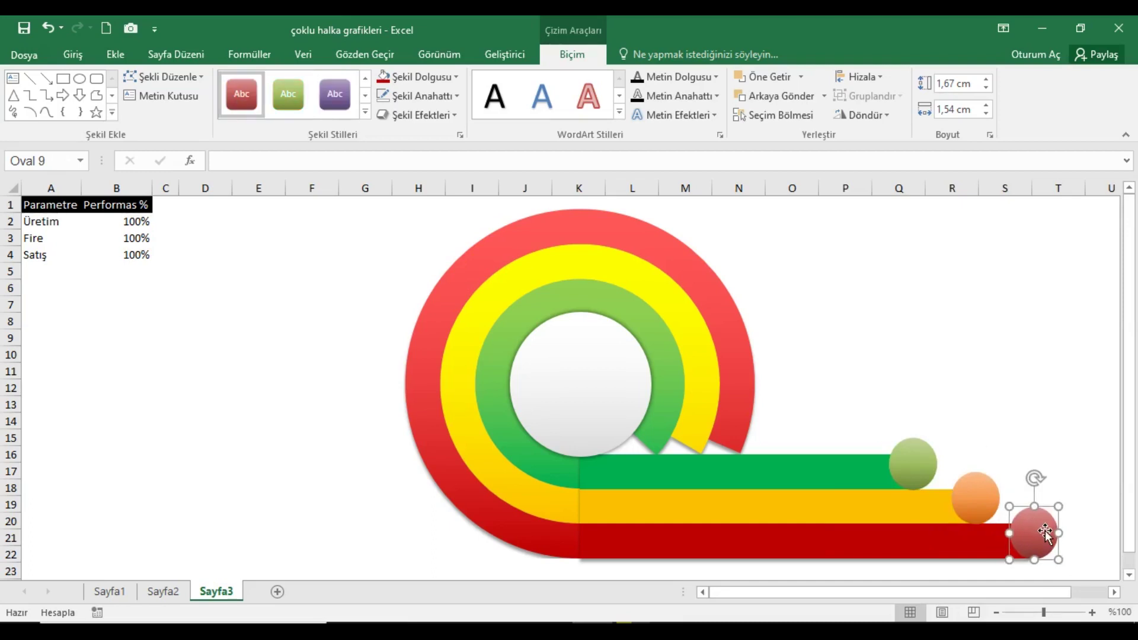
left_click(636, 386)
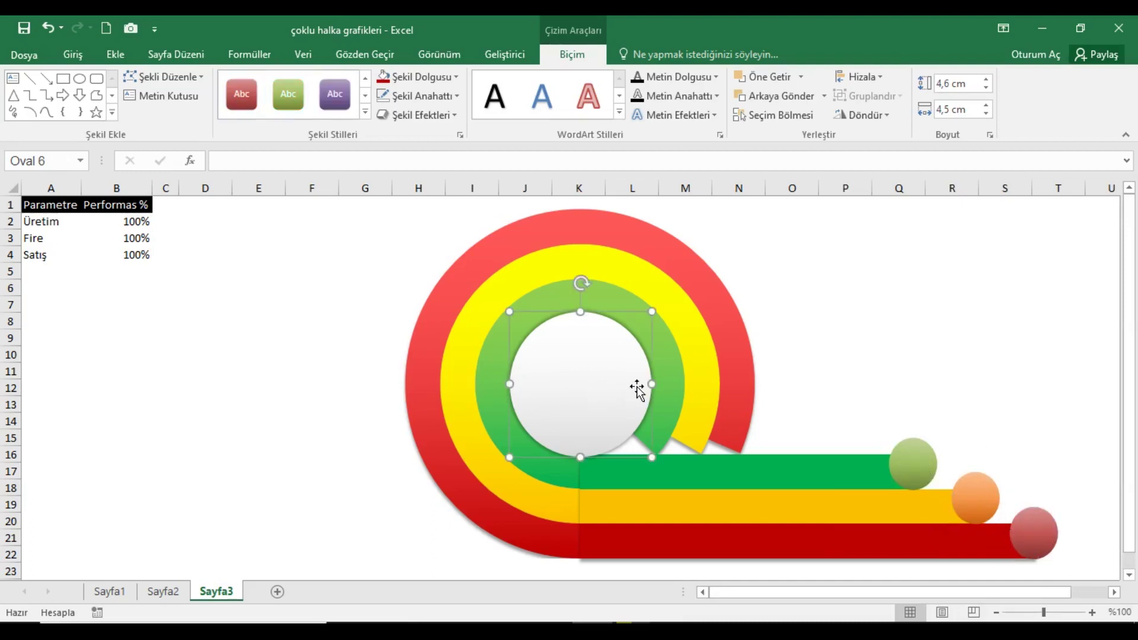
key("Up")
key("Up")
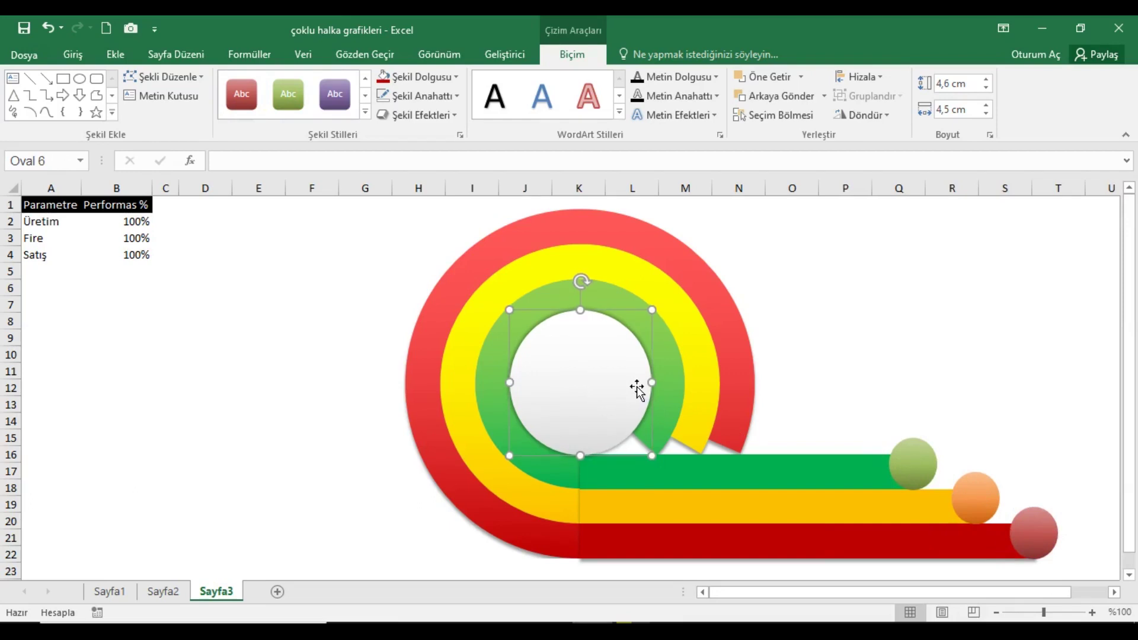
key("Up")
key("Up")
key("Down")
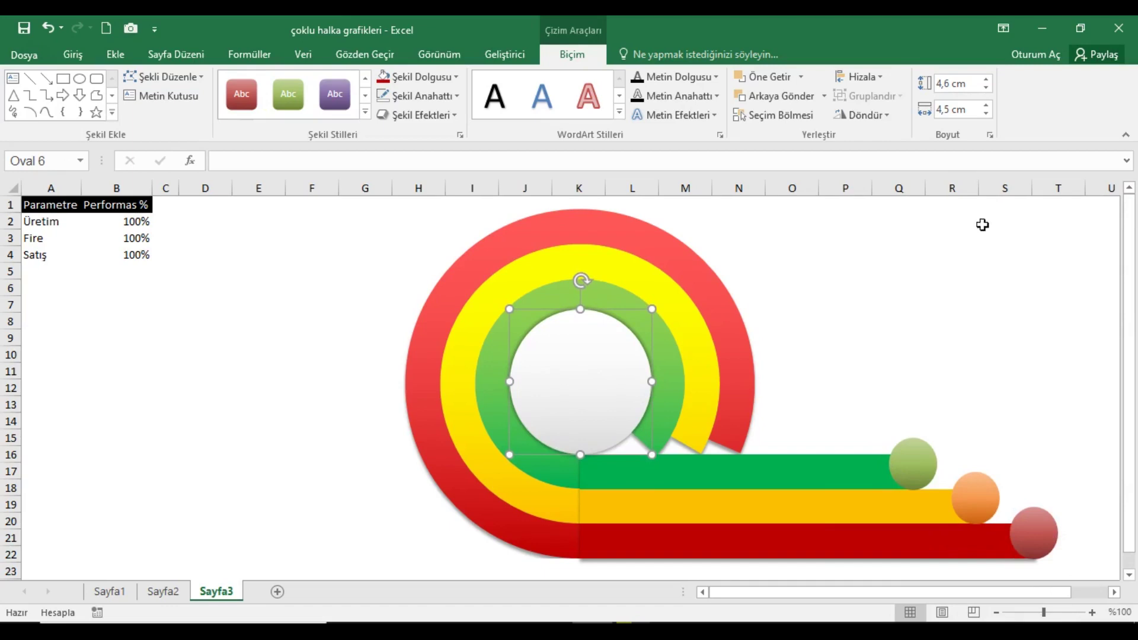
- Copy the green end circle to empty space above the chart to make a highlight
left_click(1012, 210)
left_click(904, 469)
left_click_drag(909, 462, 986, 286)
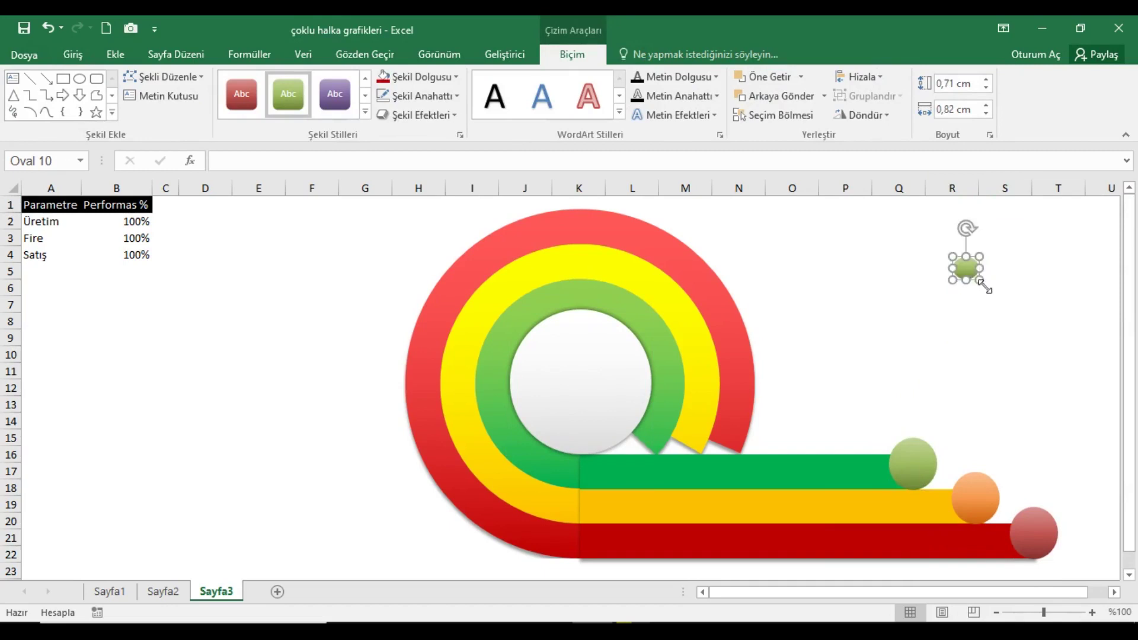
right_click(971, 267)
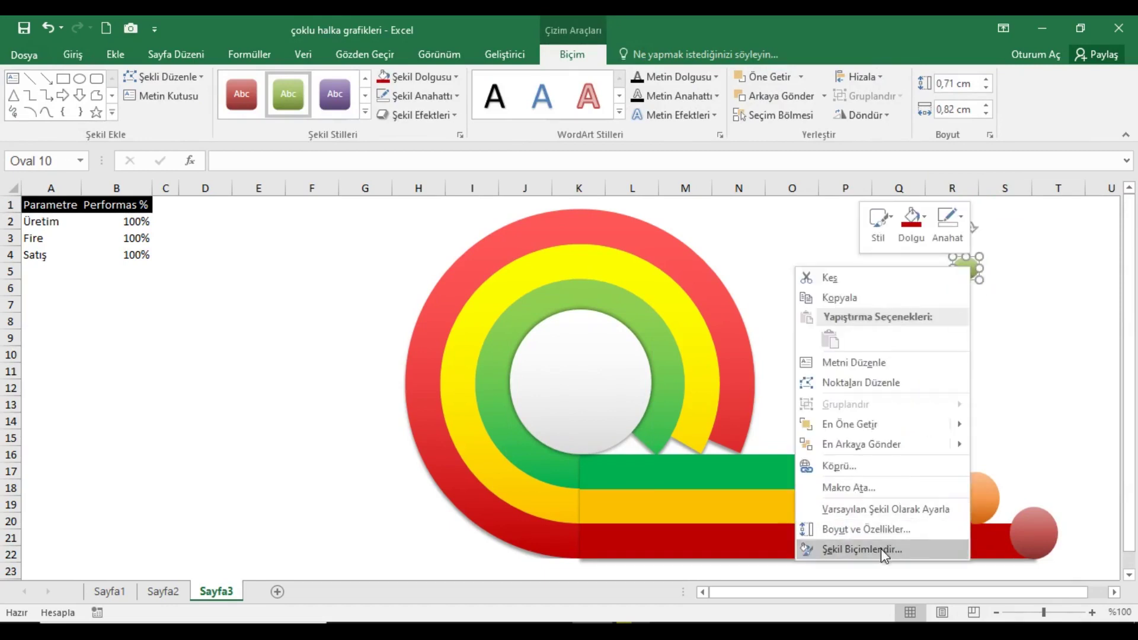
left_click(881, 549)
- Make the copy a two-stop white gradient with 40% and 100% transparency
left_click_drag(968, 538, 973, 438)
left_click(899, 537)
left_click_drag(1122, 389, 1129, 506)
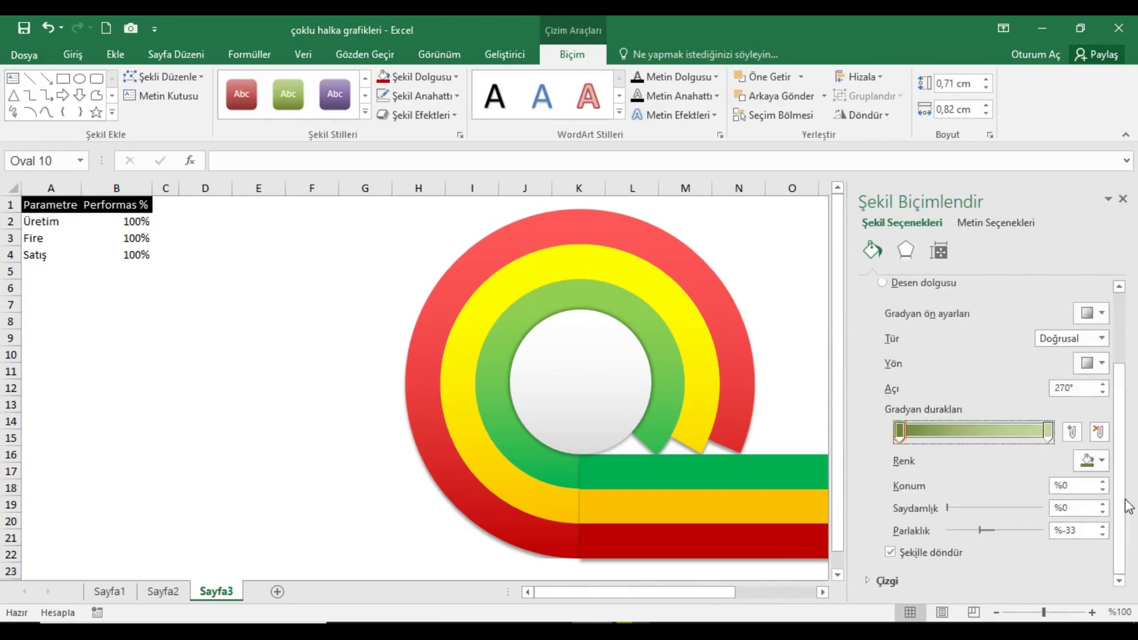
left_click(1101, 461)
left_click(1000, 300)
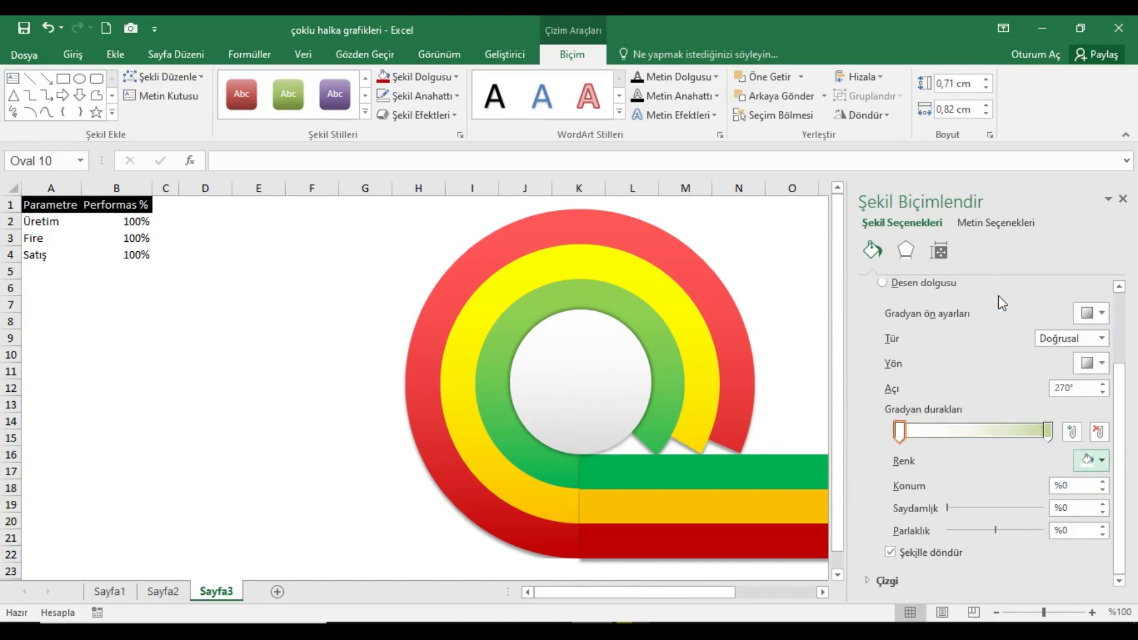
left_click_drag(1084, 517, 1046, 517)
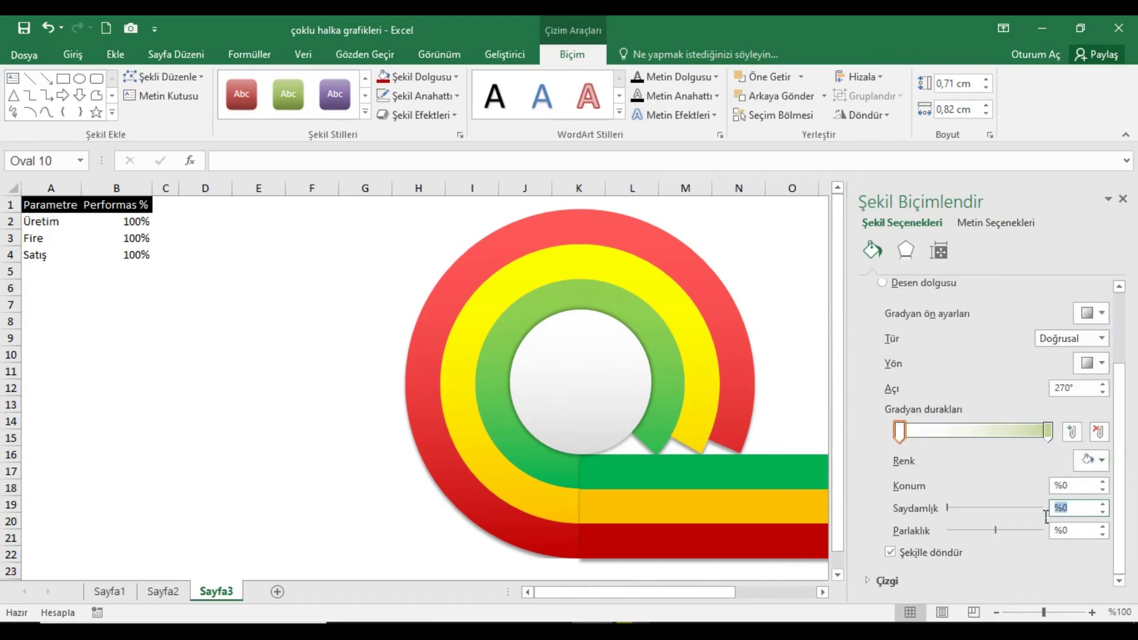
type("40")
left_click(1048, 431)
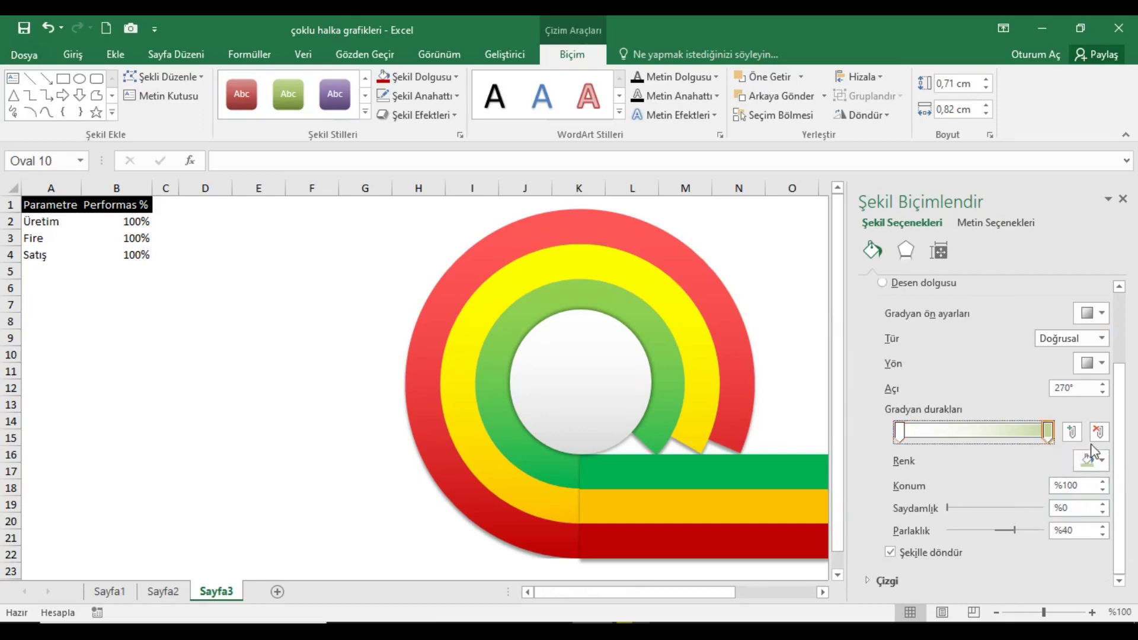
left_click(1100, 462)
left_click(1000, 299)
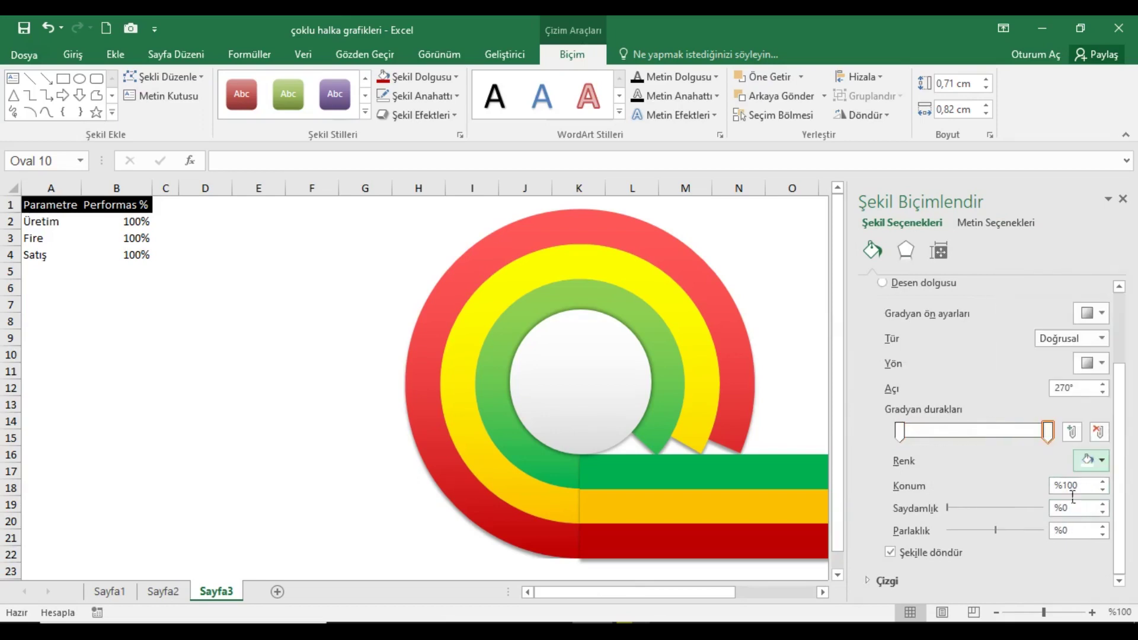
triple_click(1086, 511)
type("100")
left_click(1123, 199)
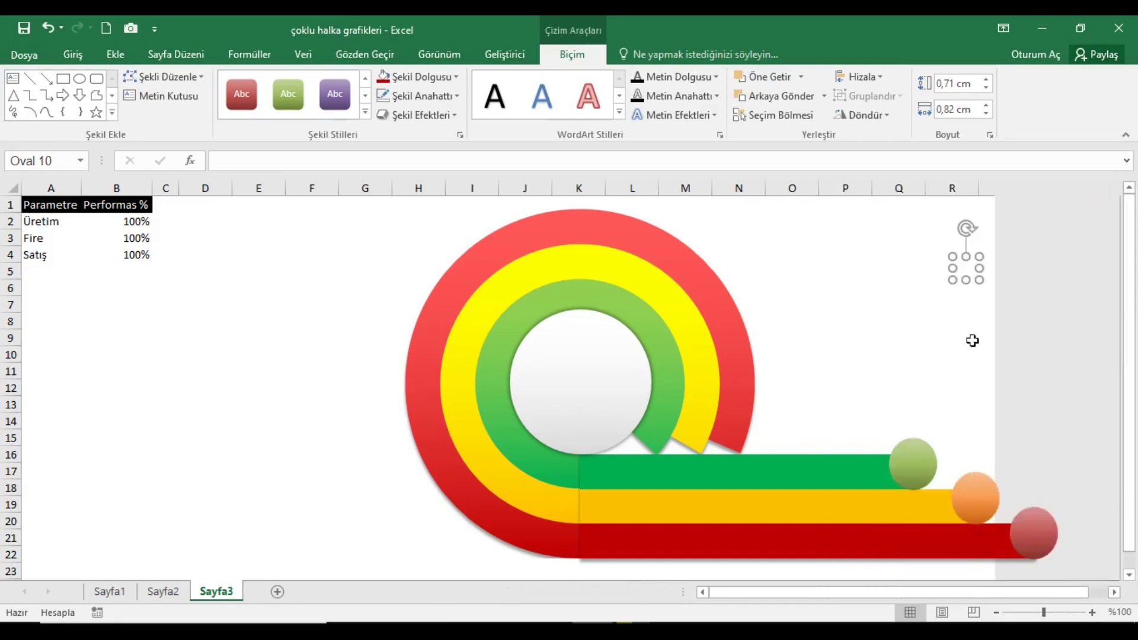
- Place the highlight on the green ball and copies of it on the orange and red balls
mouse_move(976, 276)
left_mouse_down()
mouse_move(922, 459)
mouse_move(937, 466)
left_mouse_up()
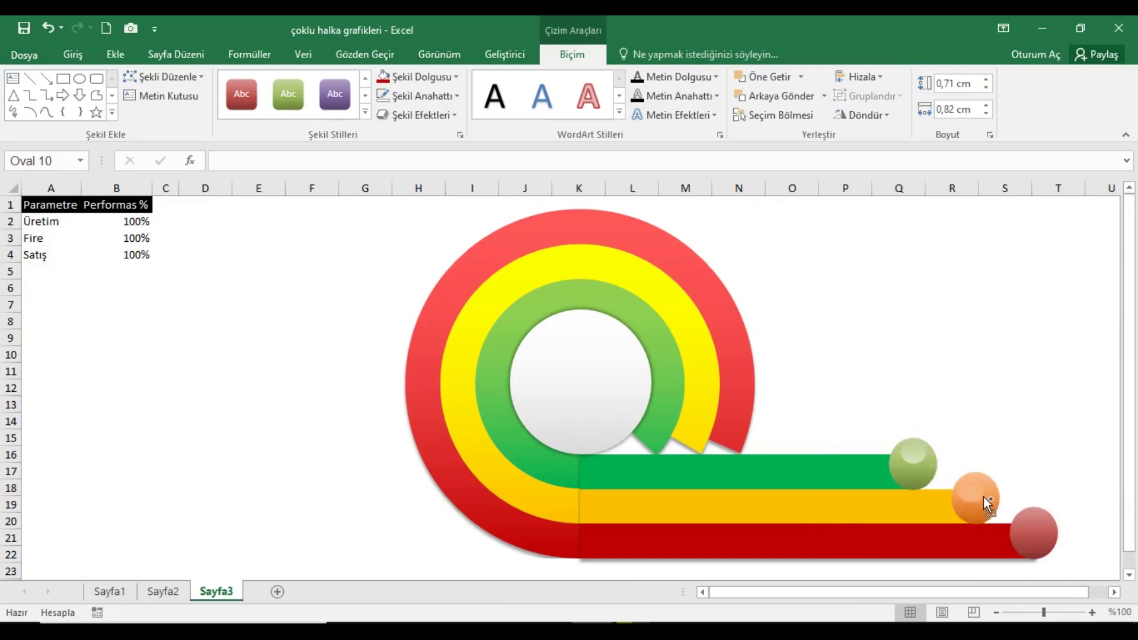
left_click_drag(988, 495, 1039, 534)
left_click_drag(1046, 528, 1046, 529)
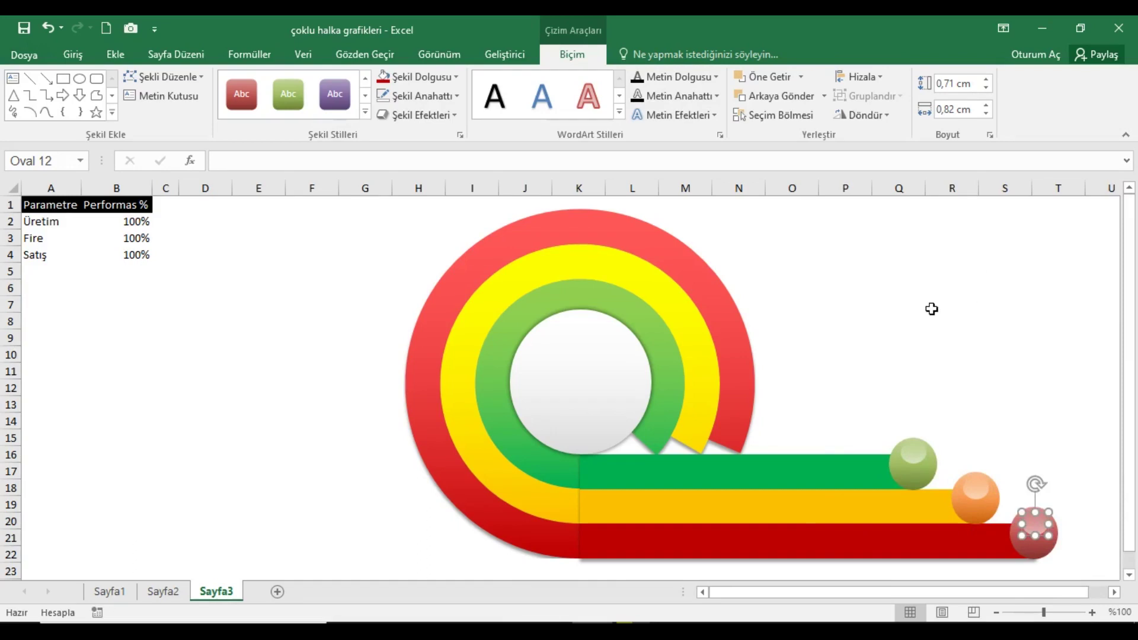
left_click(959, 204)
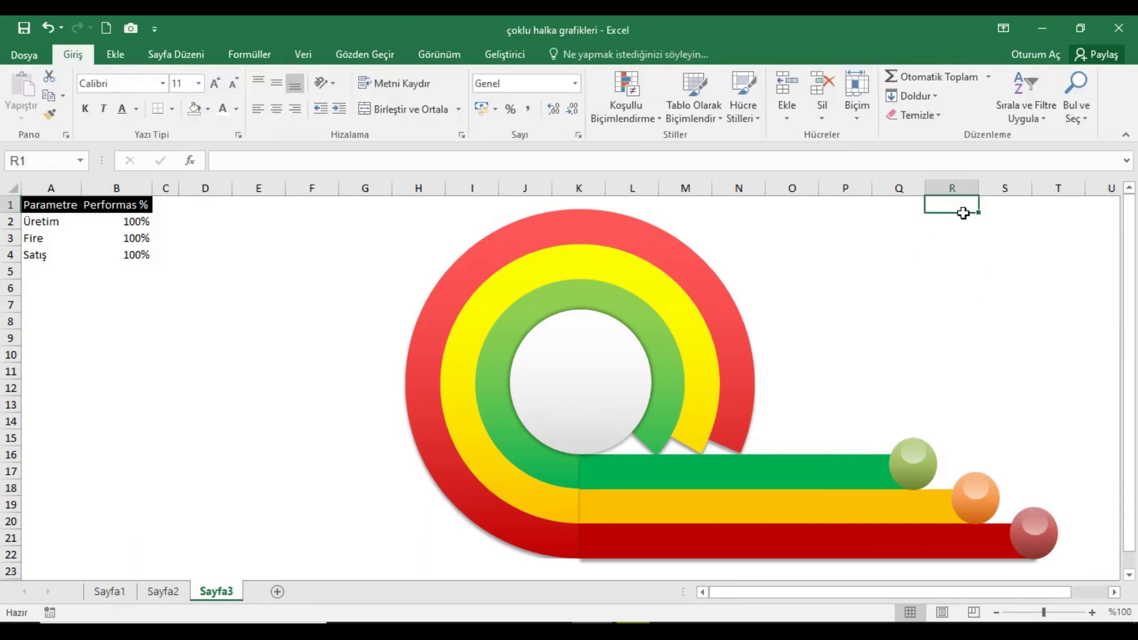
left_click(210, 208)
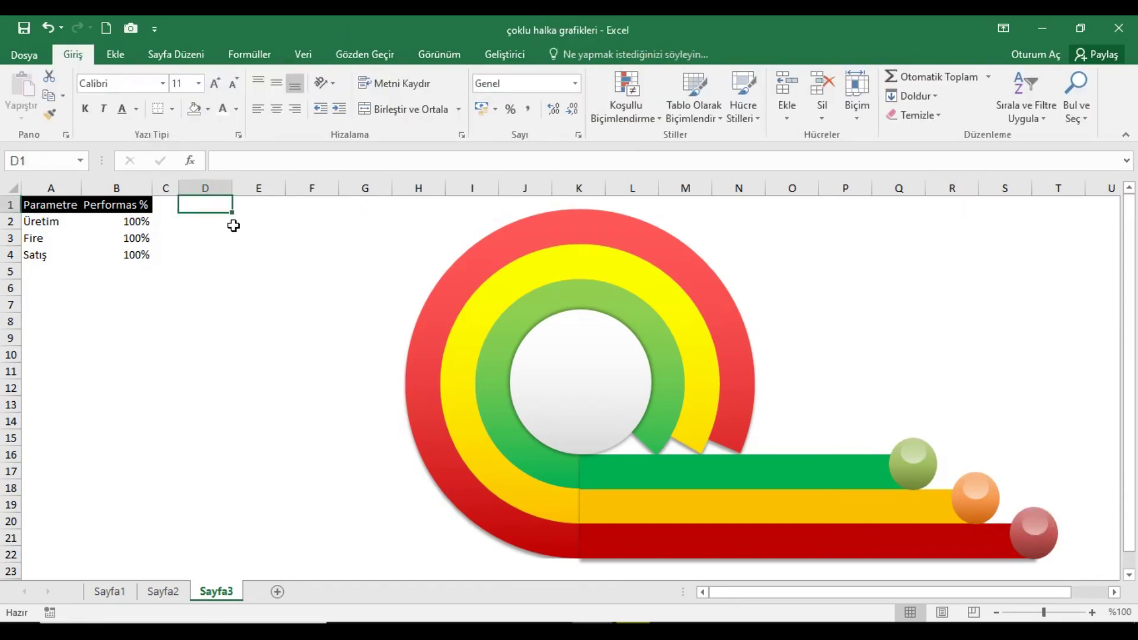
- Enter the Etiket header in D1 and start D2's formula =A2&METNEÇEVİR(B2;
type("Etiket")
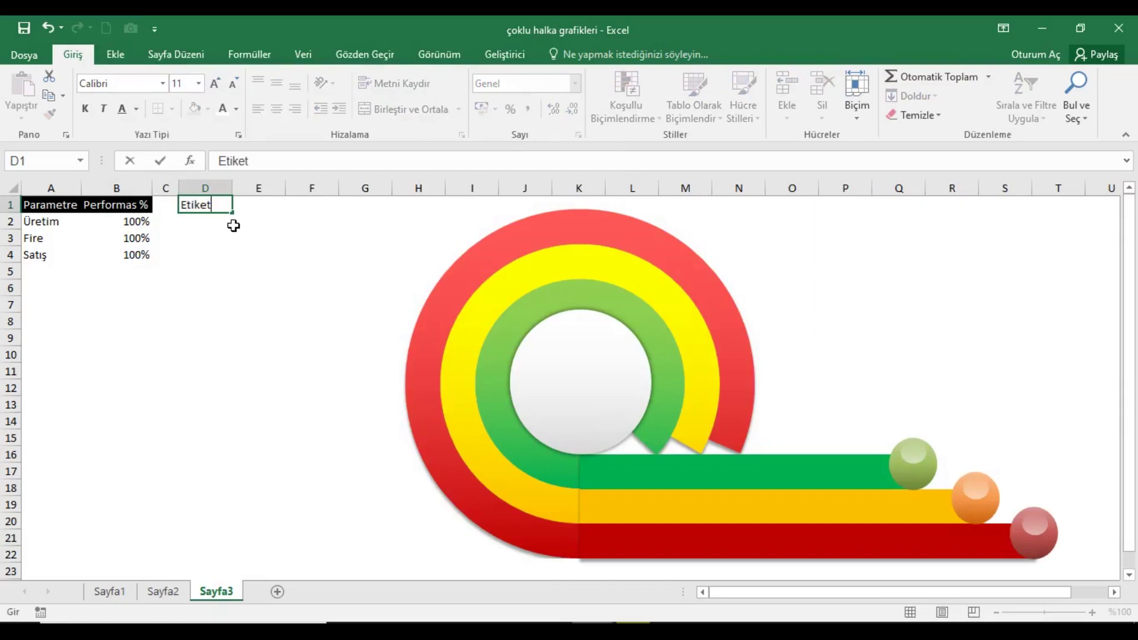
key("Return")
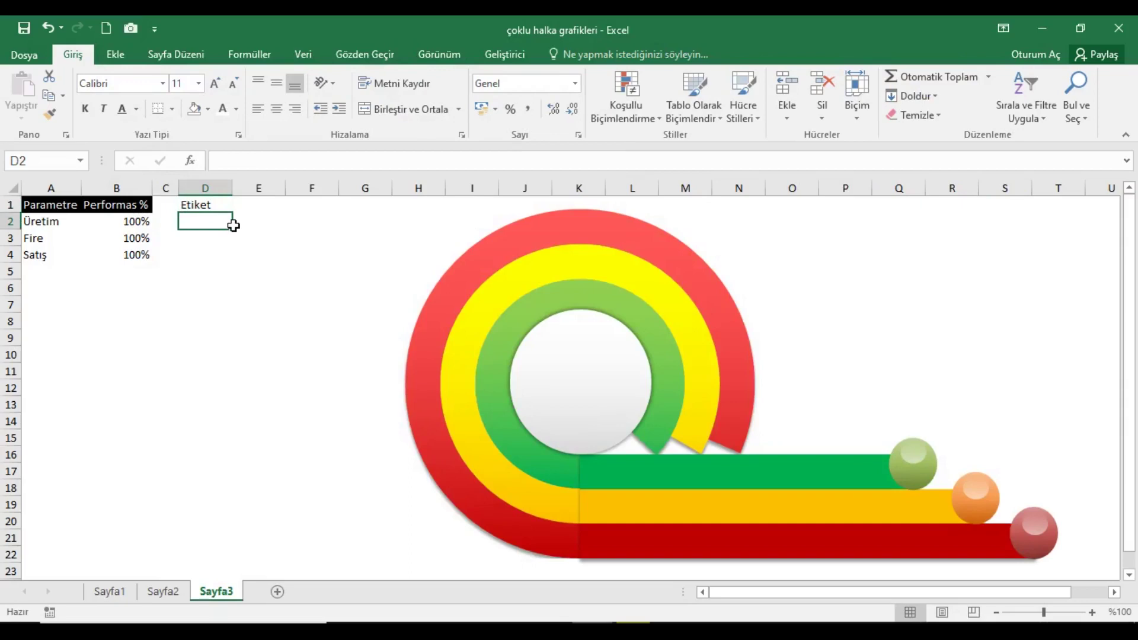
type("=")
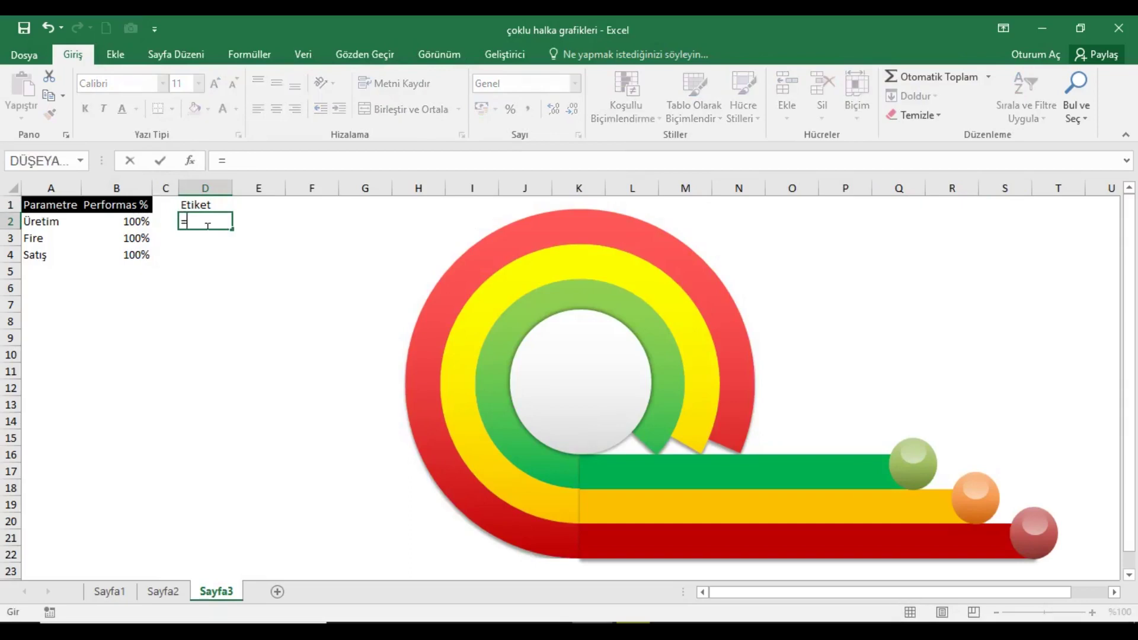
left_click(63, 223)
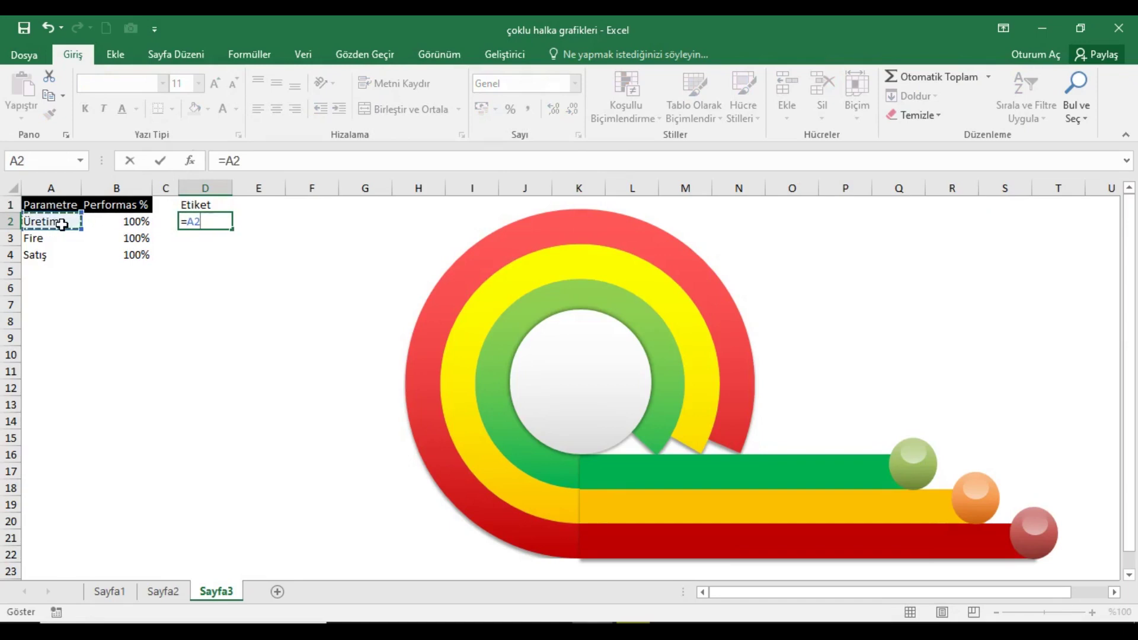
type("&m")
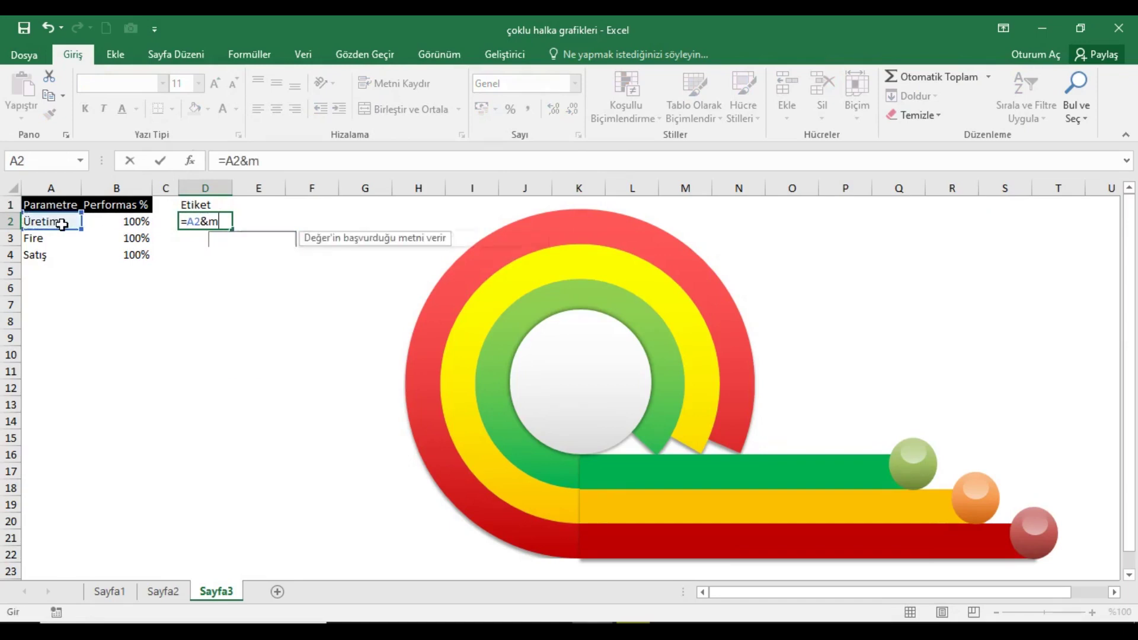
type("et")
key("Tab")
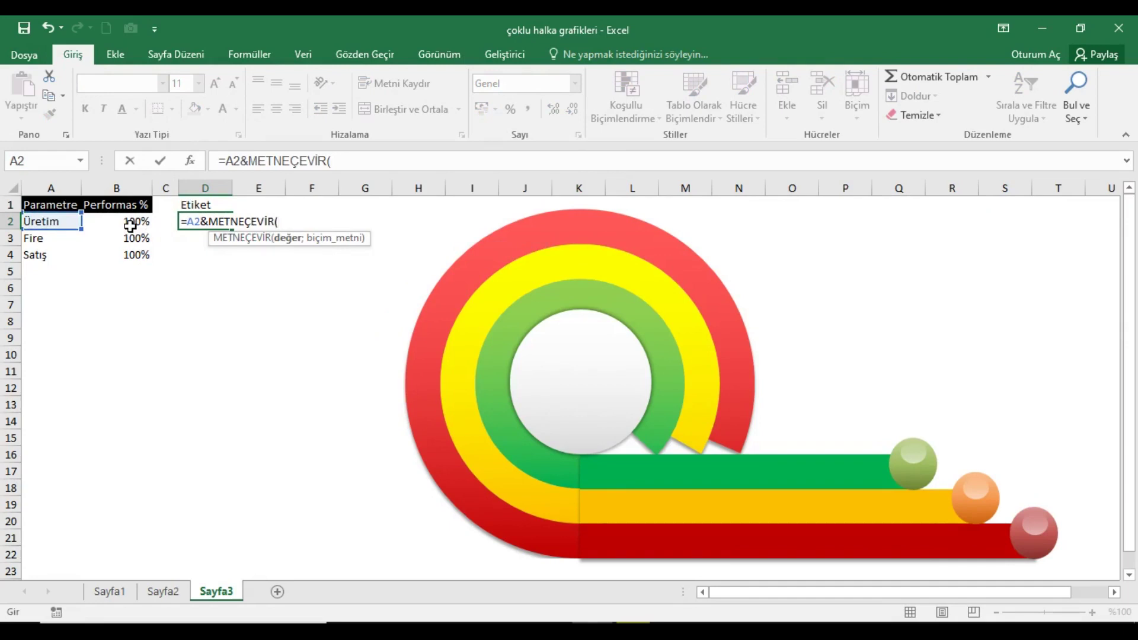
left_click(130, 225)
type(";\" (0%")
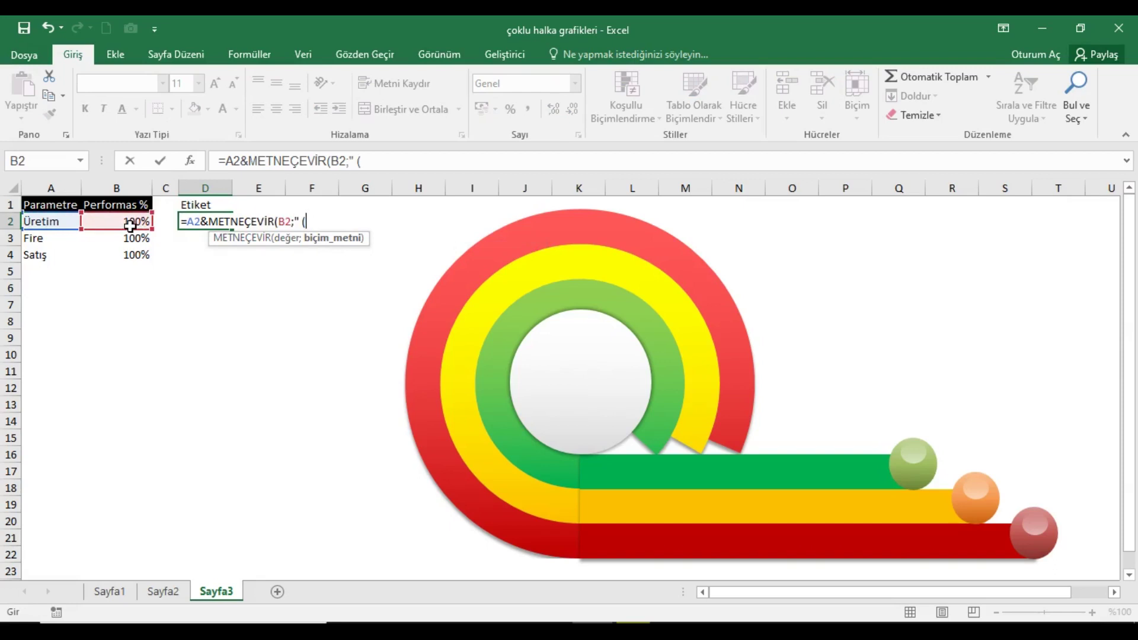
- Complete the D2 label formula with " (0%)" and fill it down to D4
type("0%")
key("Return")
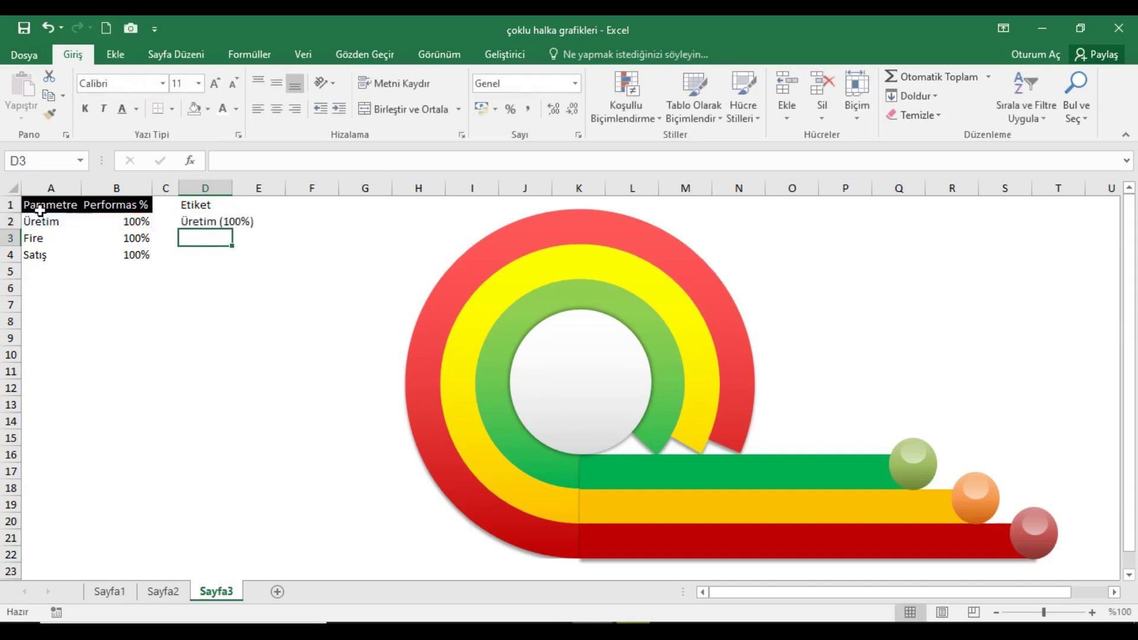
left_click(193, 227)
left_click_drag(194, 227, 198, 254)
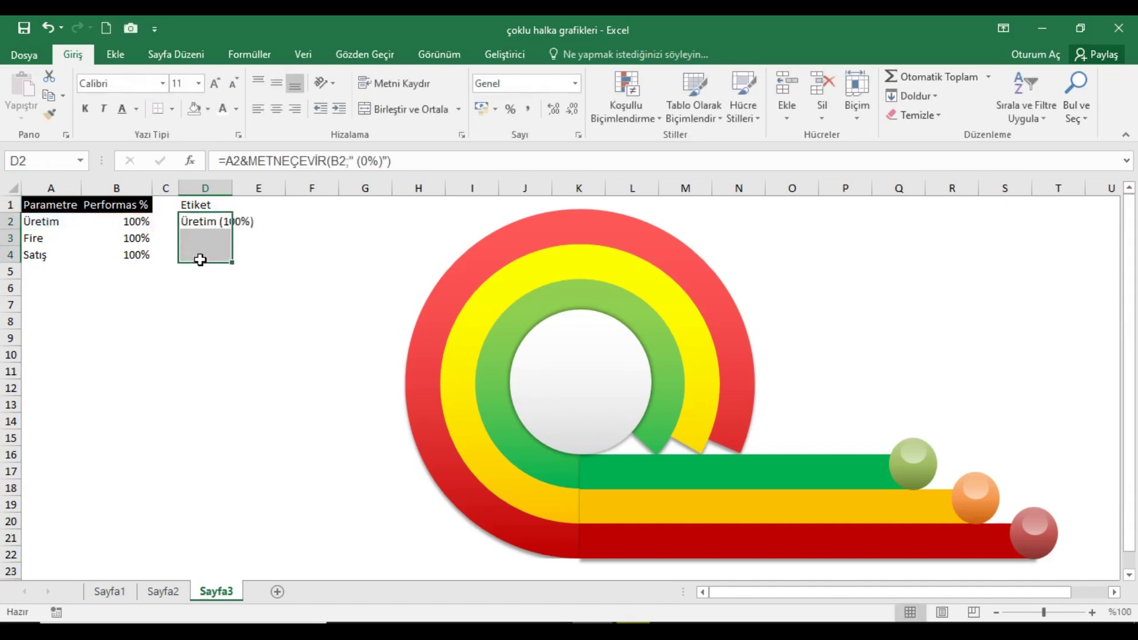
key("ctrl+d")
- Turn the D1:D4 label text white to hide it, returning to A1
left_click(220, 225)
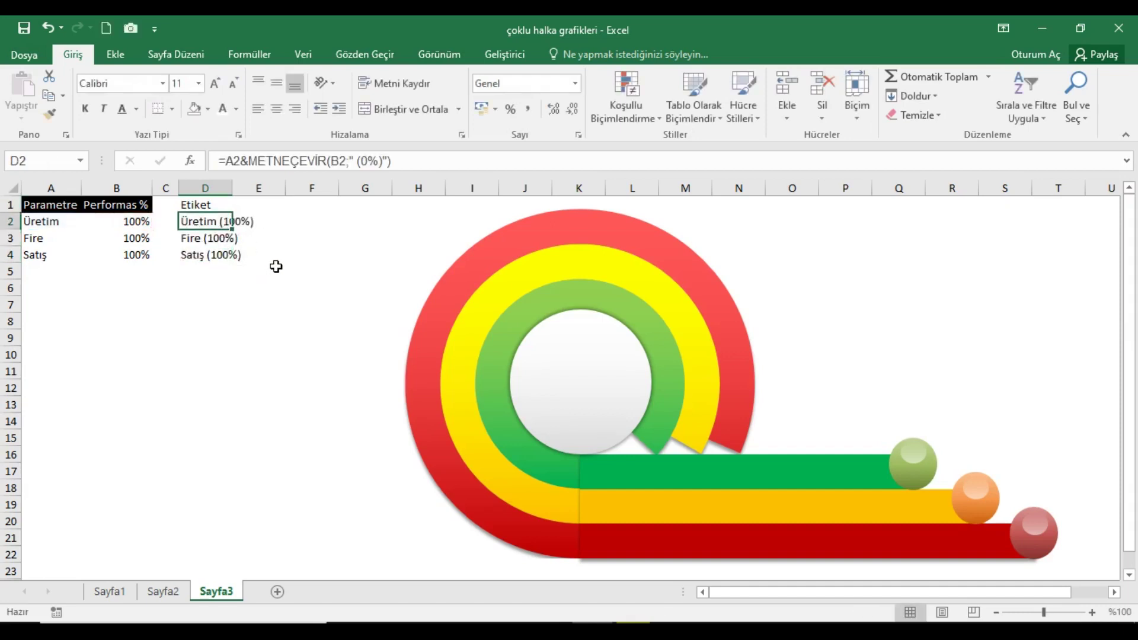
left_click_drag(220, 210, 209, 256)
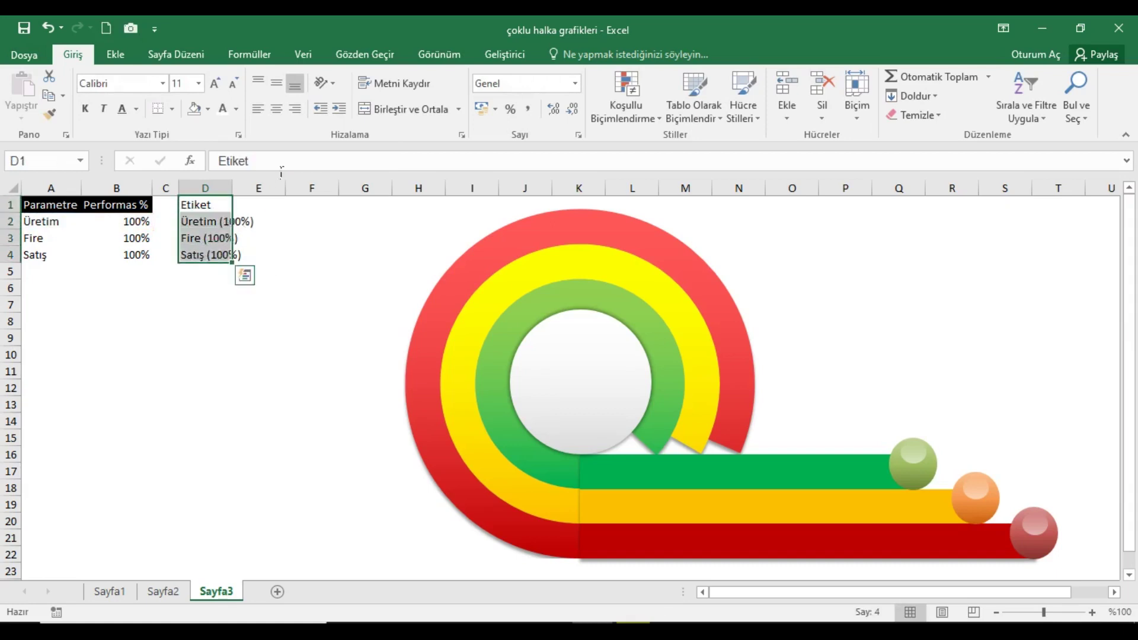
left_click(224, 109)
key("ctrl+Home")
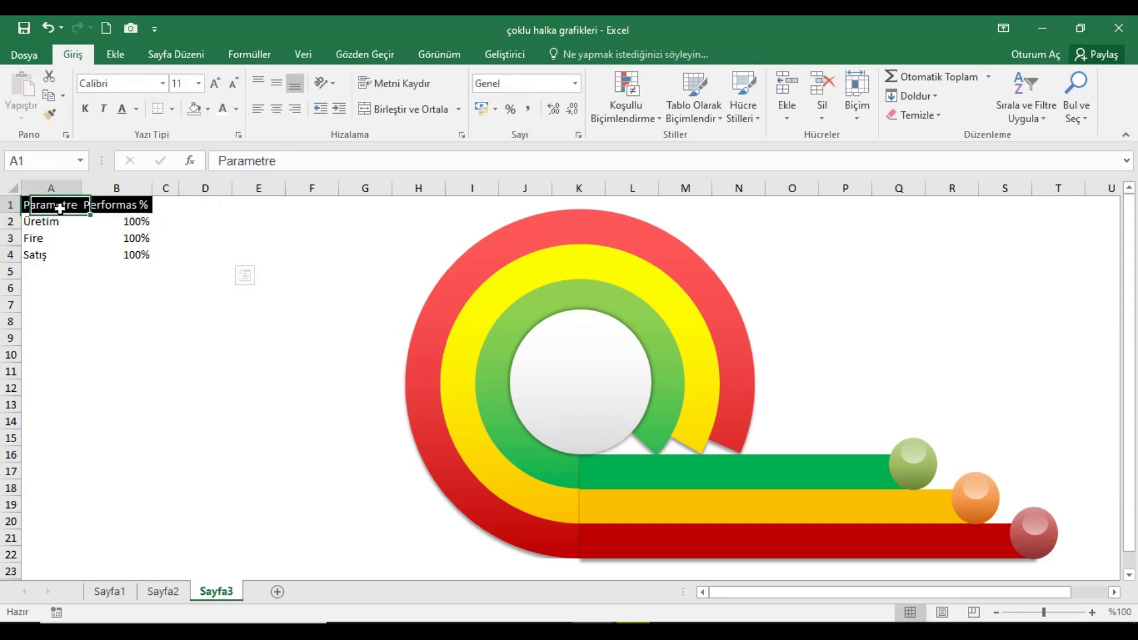
- Insert a text box and link it to cell D2 with =$D$2
left_click(115, 54)
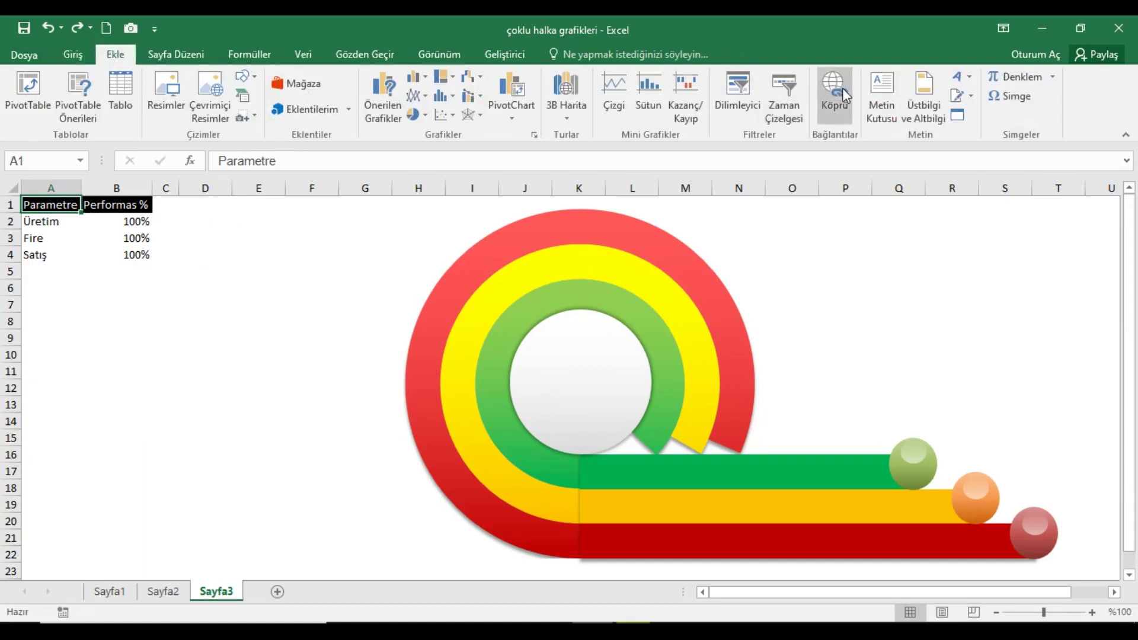
left_click(873, 84)
left_click(220, 354)
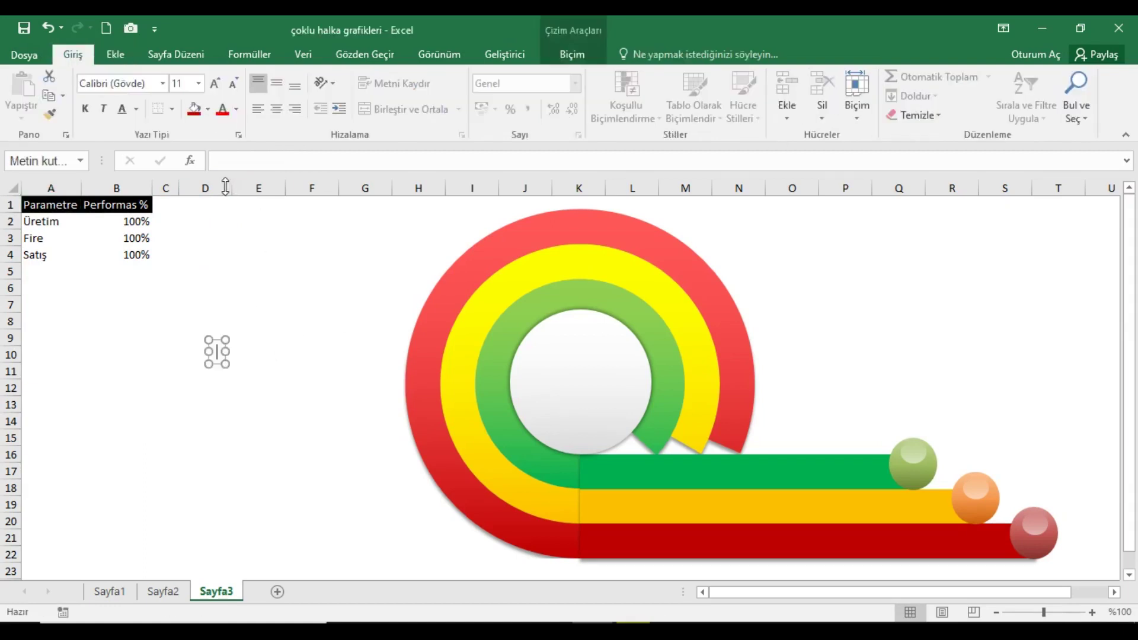
left_click(246, 165)
type("=")
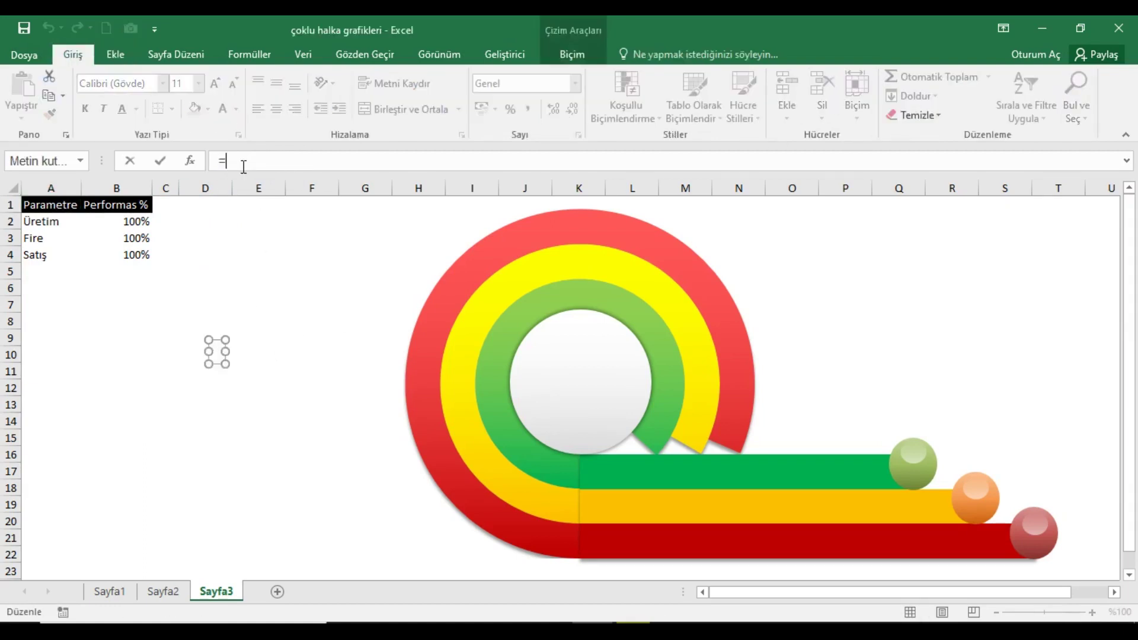
left_click(209, 224)
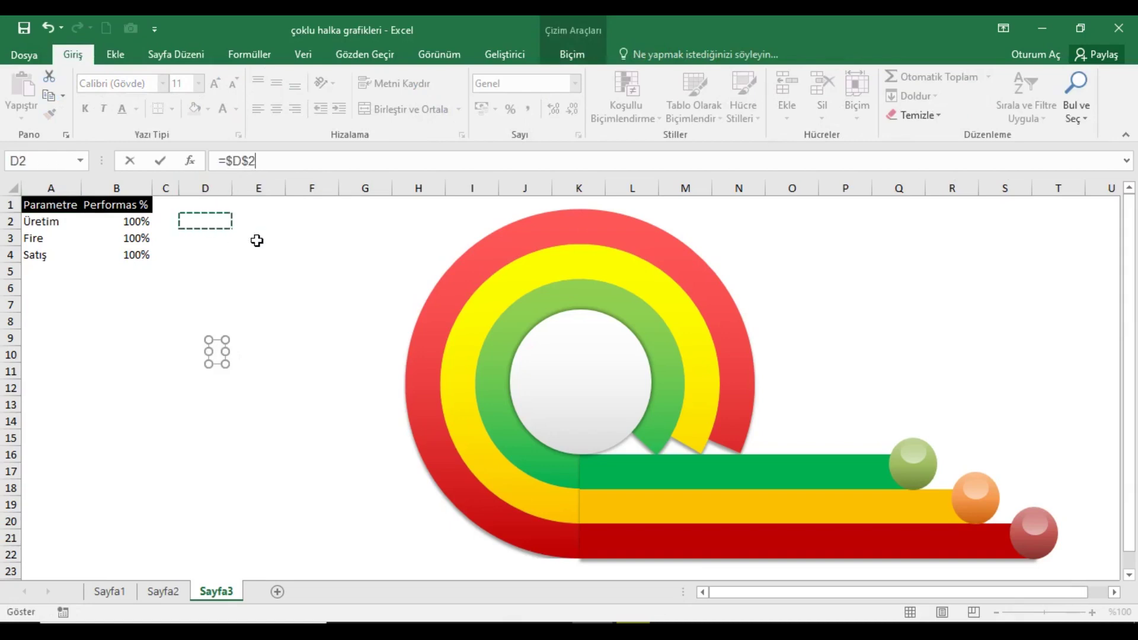
key("Return")
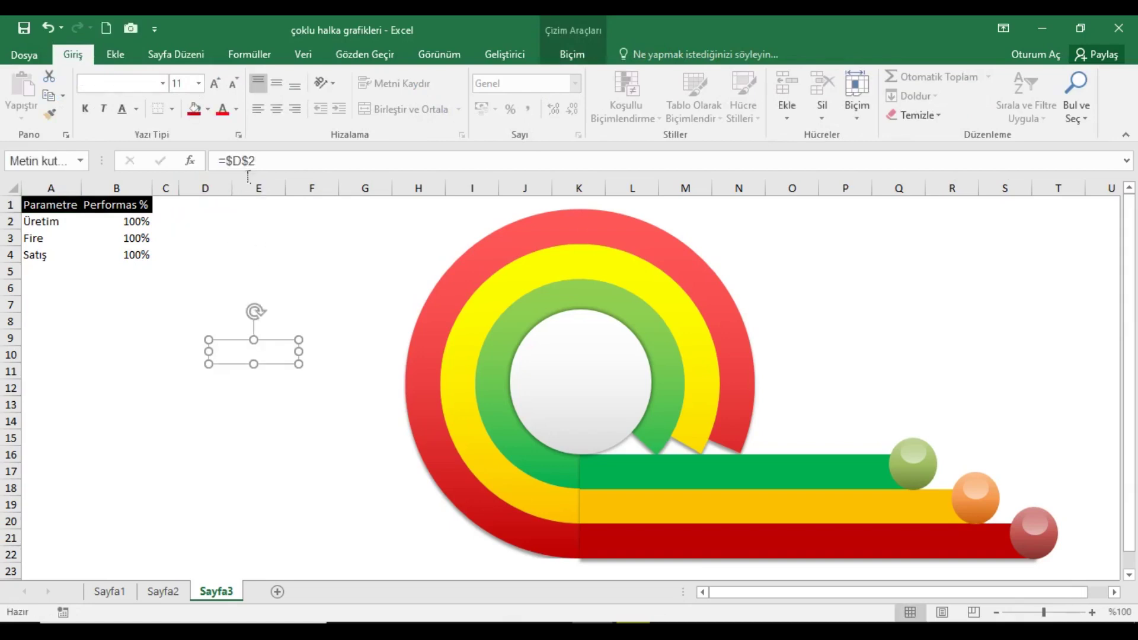
- Make the text box's text black with no shape fill and no outline
left_click(236, 109)
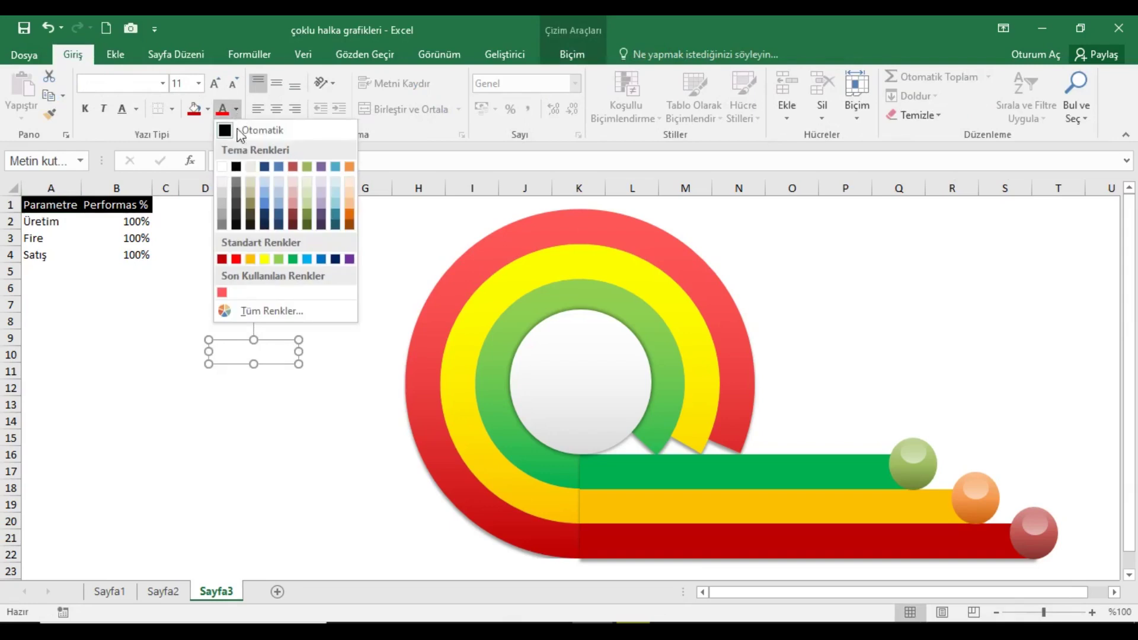
left_click(237, 167)
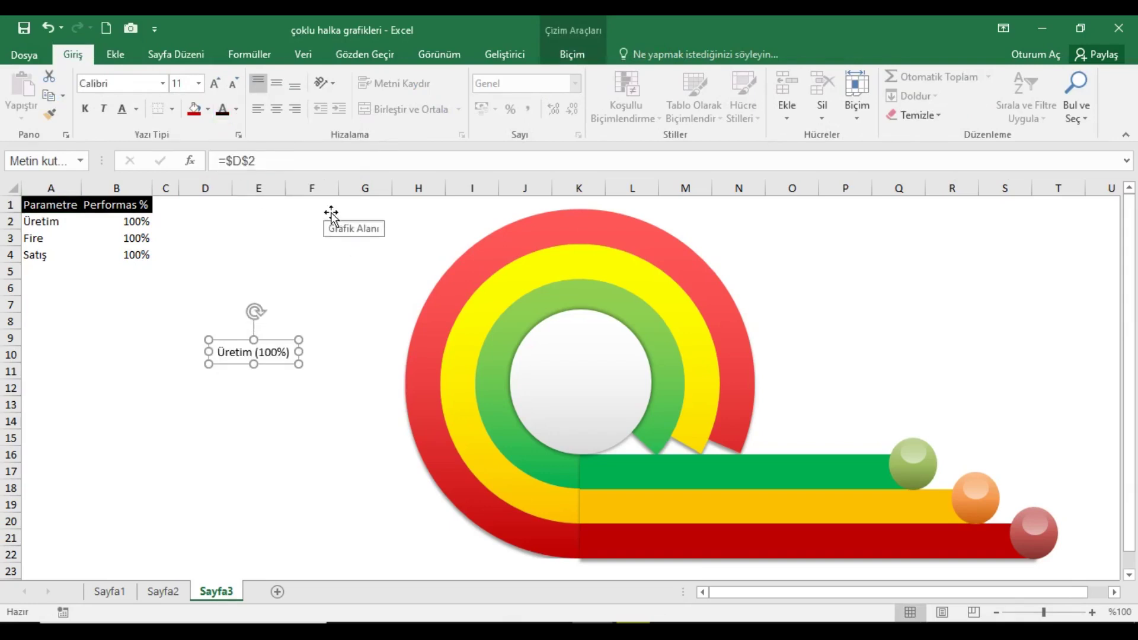
left_click(576, 55)
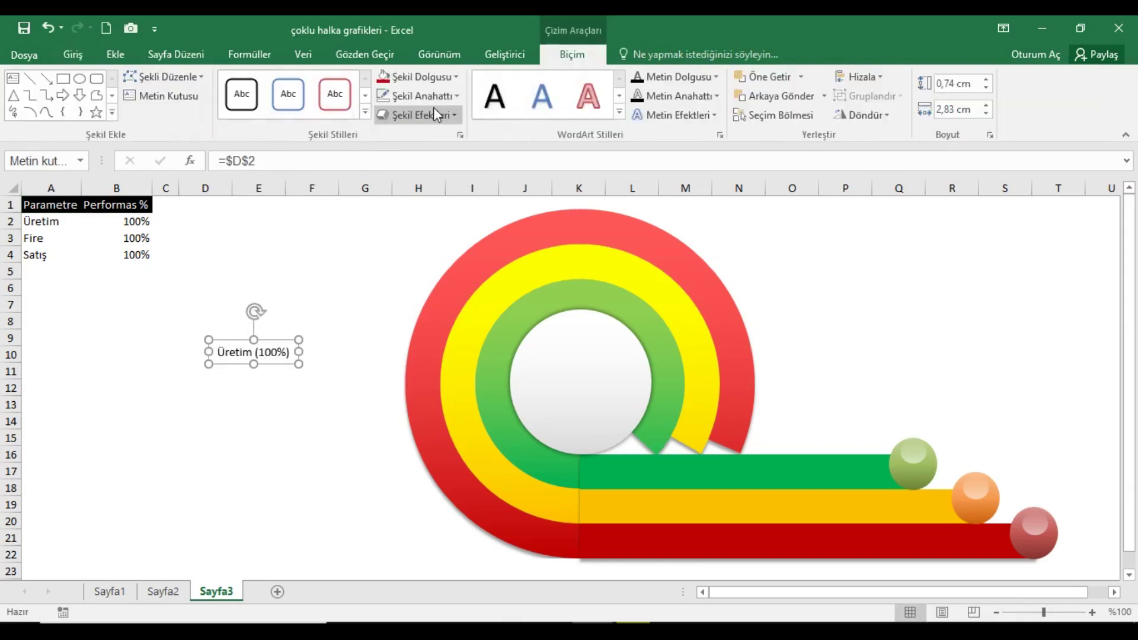
left_click(428, 81)
left_click(420, 274)
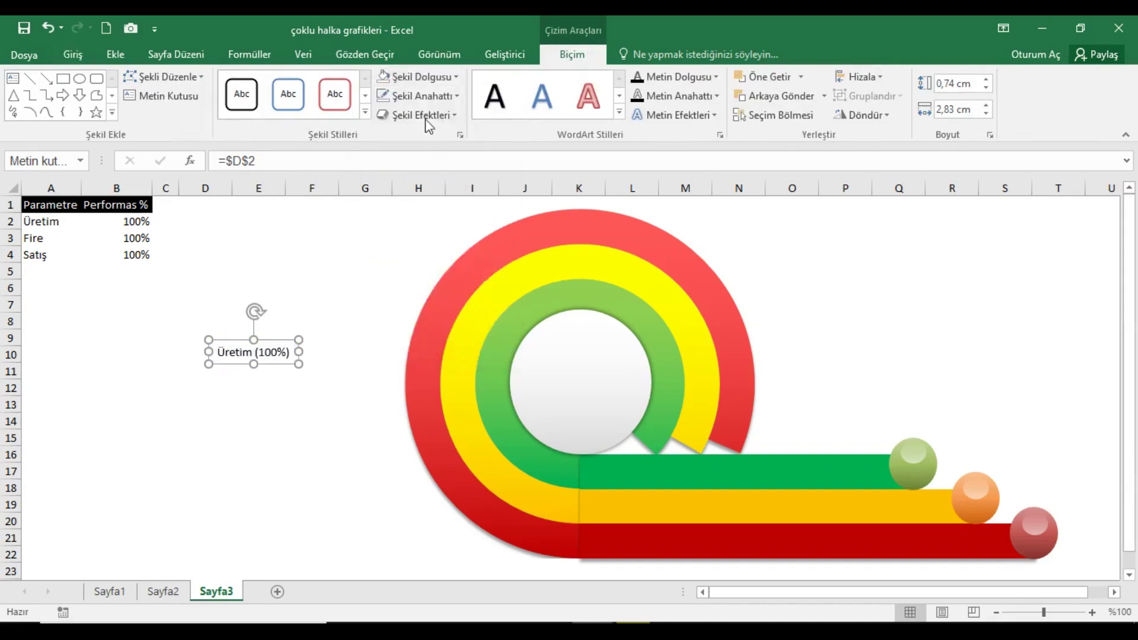
left_click(423, 97)
left_click(415, 296)
- Move the Üretim label onto the green bar and make it bold at size 14
left_click_drag(290, 348, 865, 473)
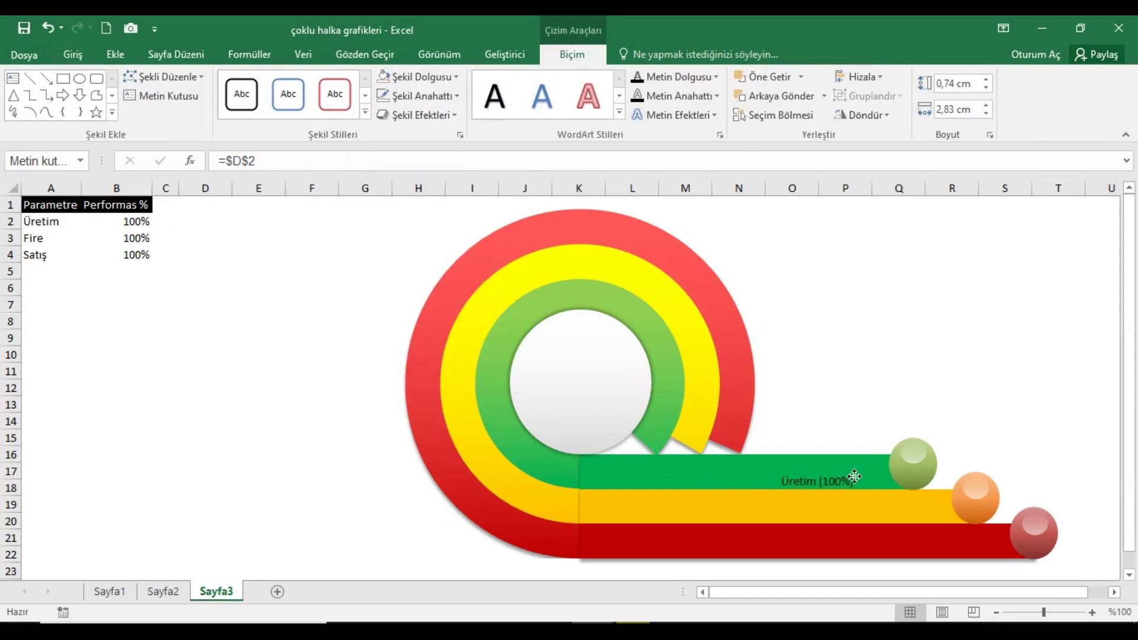
left_click_drag(864, 473, 865, 474)
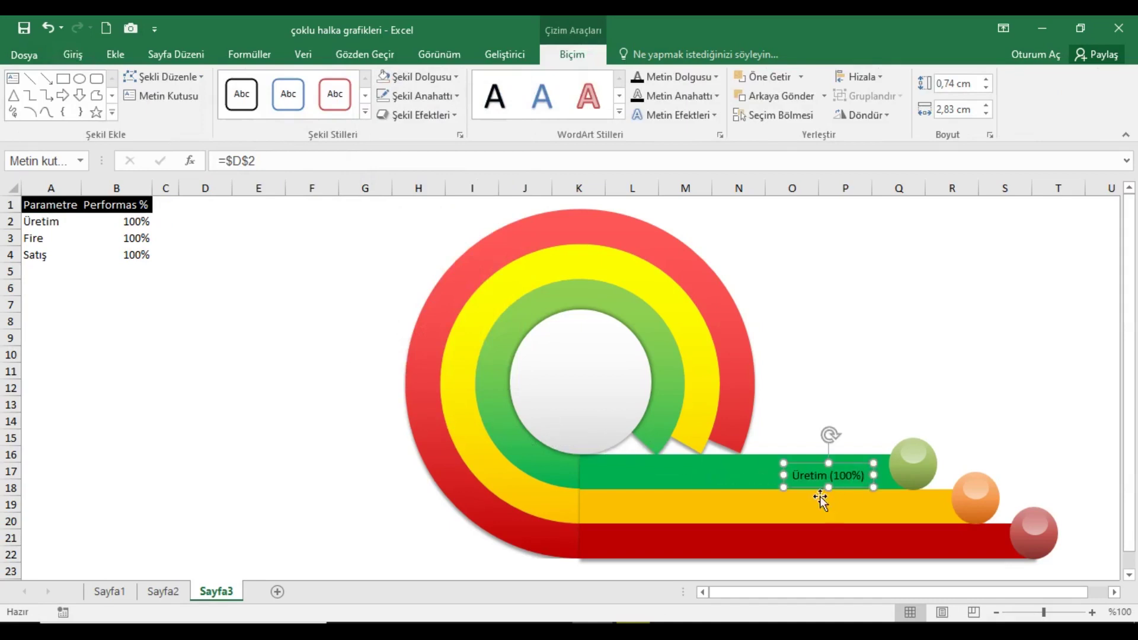
left_click(72, 54)
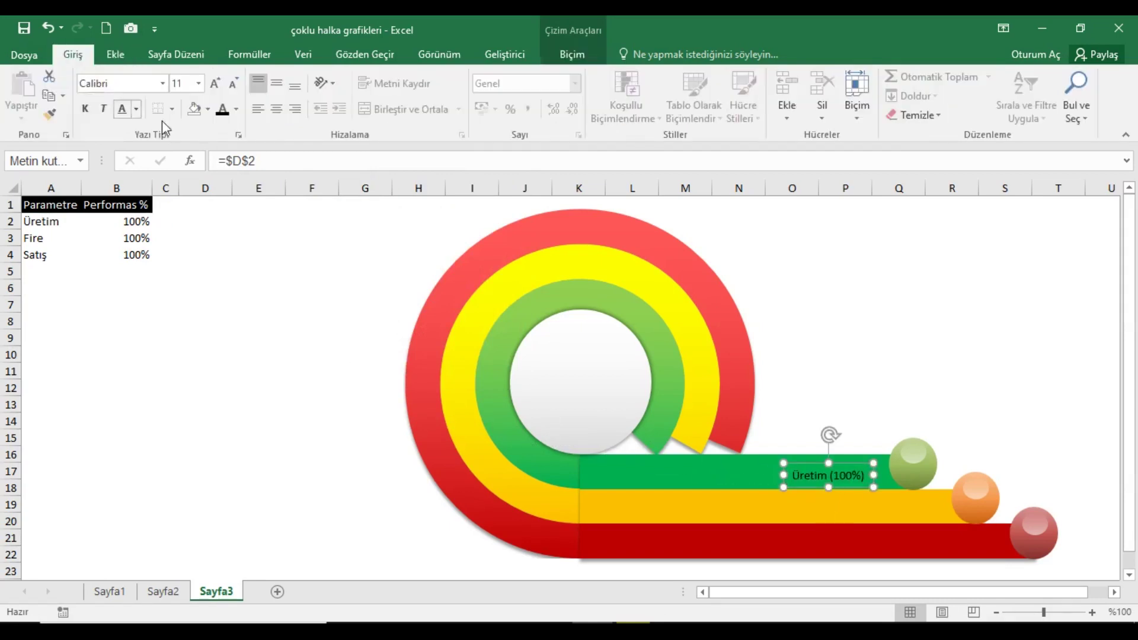
left_click(84, 108)
left_click(216, 85)
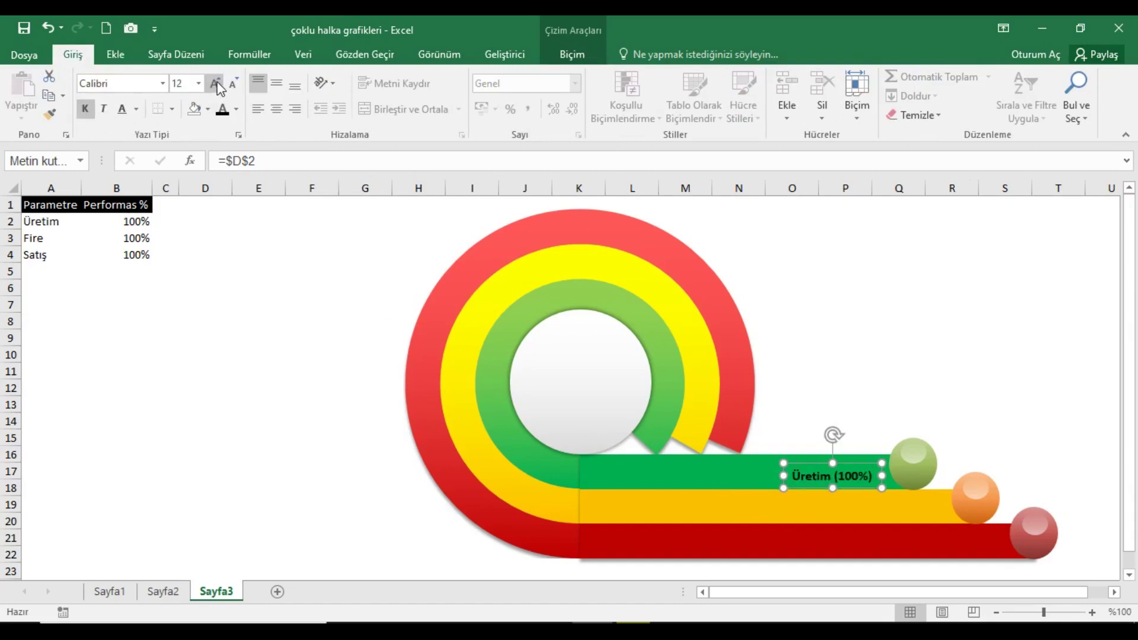
left_click(216, 84)
left_click_drag(827, 473, 740, 491)
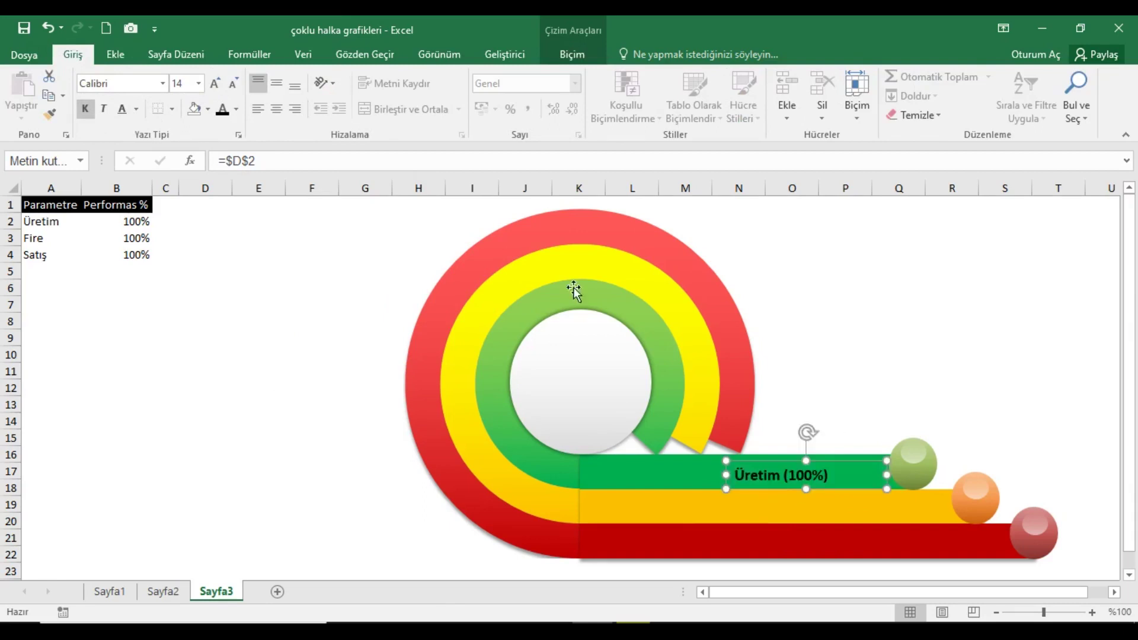
- Right-align the Üretim label text and duplicate the label onto the yellow bar
left_click(295, 110)
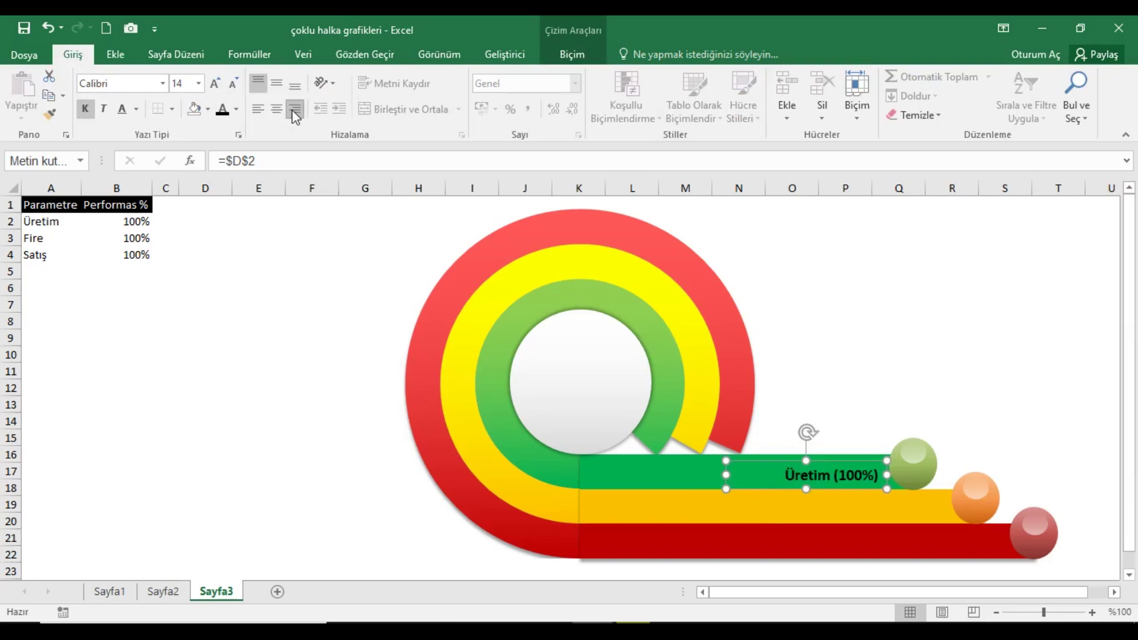
left_click(276, 85)
left_click(276, 109)
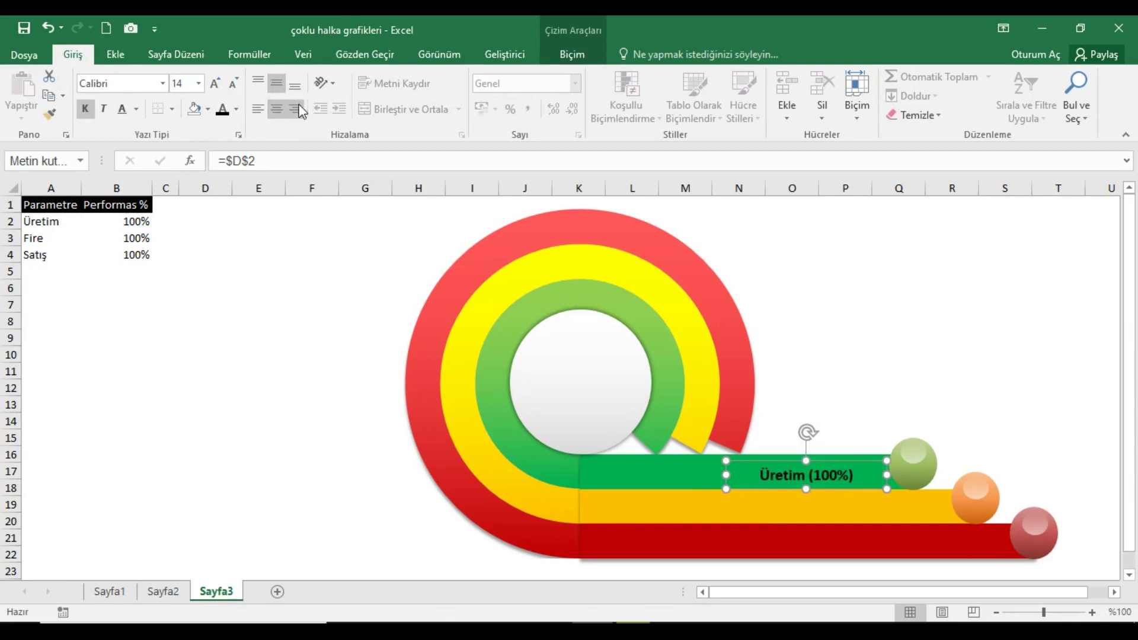
left_click(300, 111)
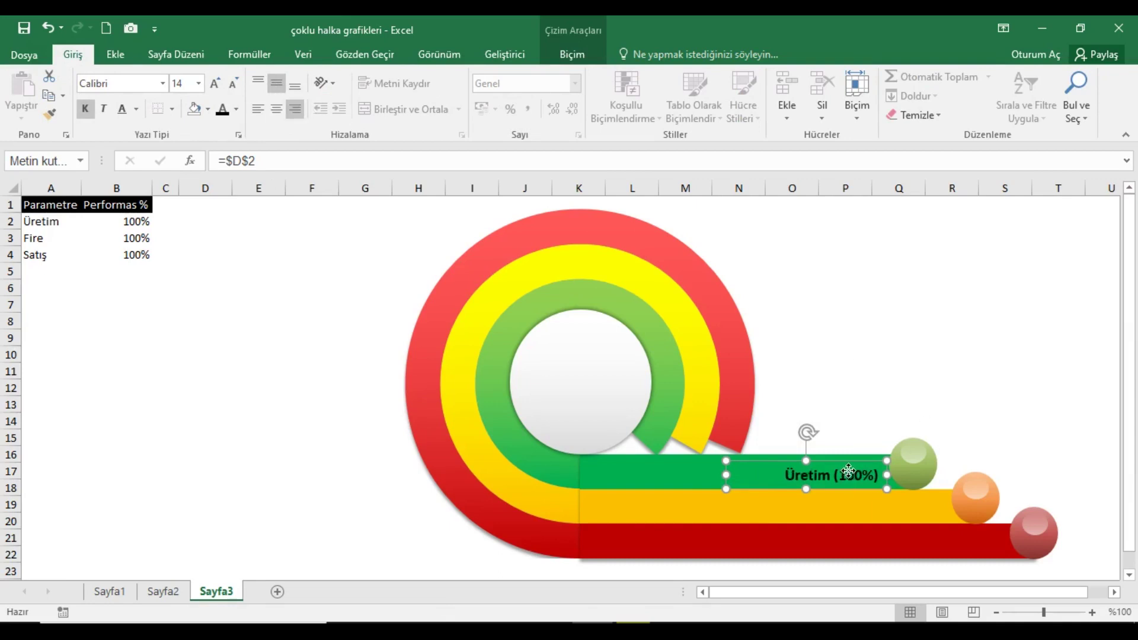
left_click_drag(844, 468, 911, 503)
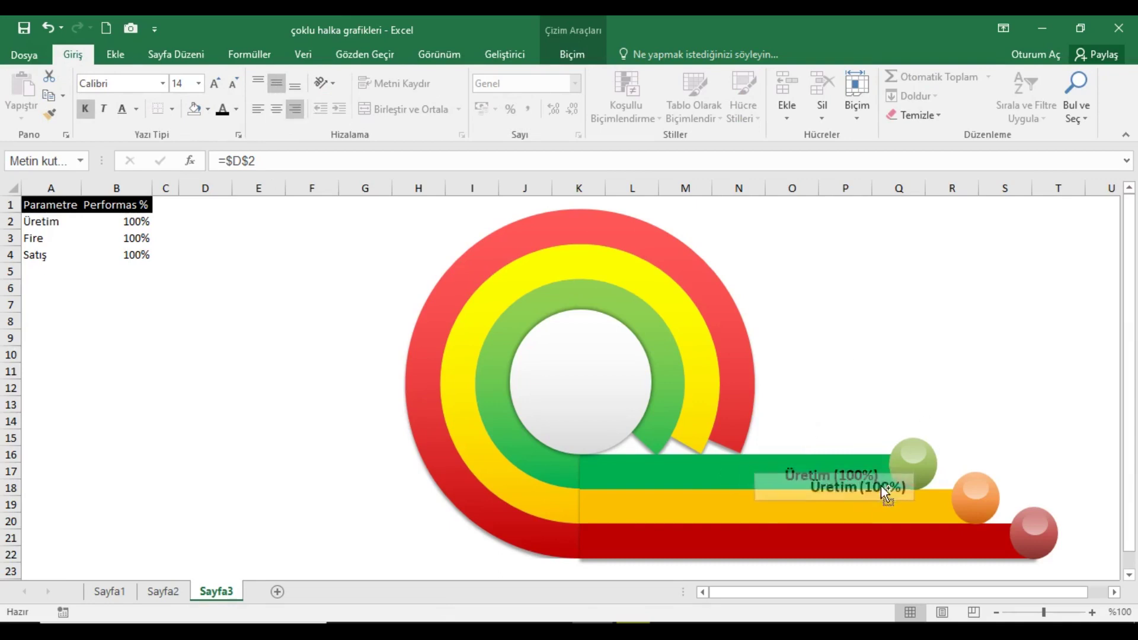
- Copy a label onto the red bar, relink the yellow label to D3, and bold it
left_click_drag(906, 504, 966, 533)
left_click(274, 169)
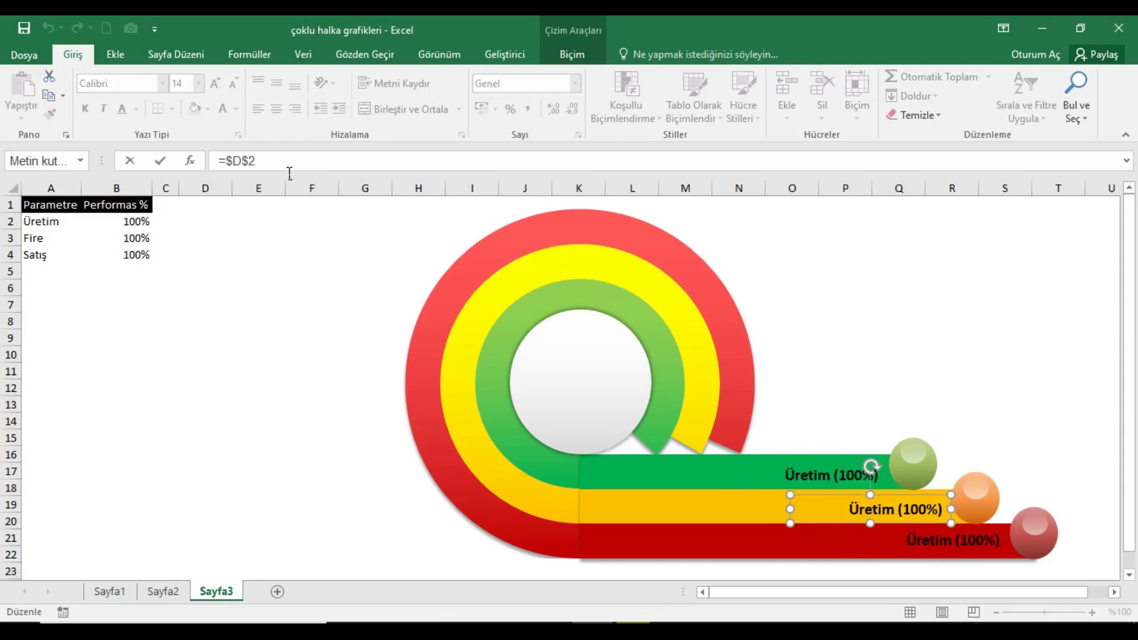
key("BackSpace")
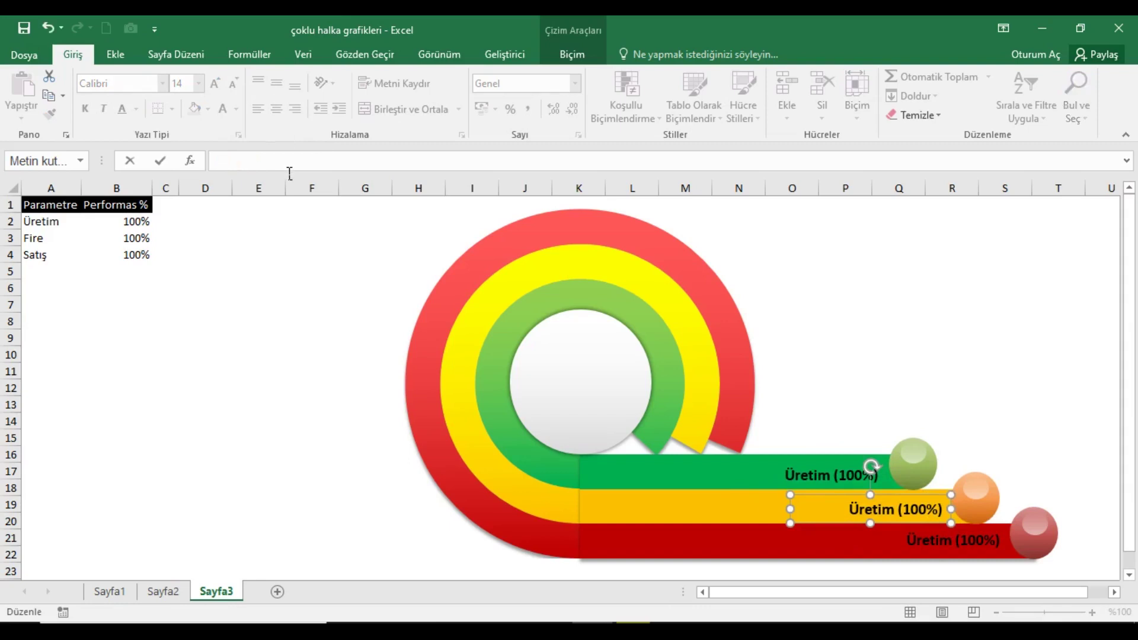
type("=")
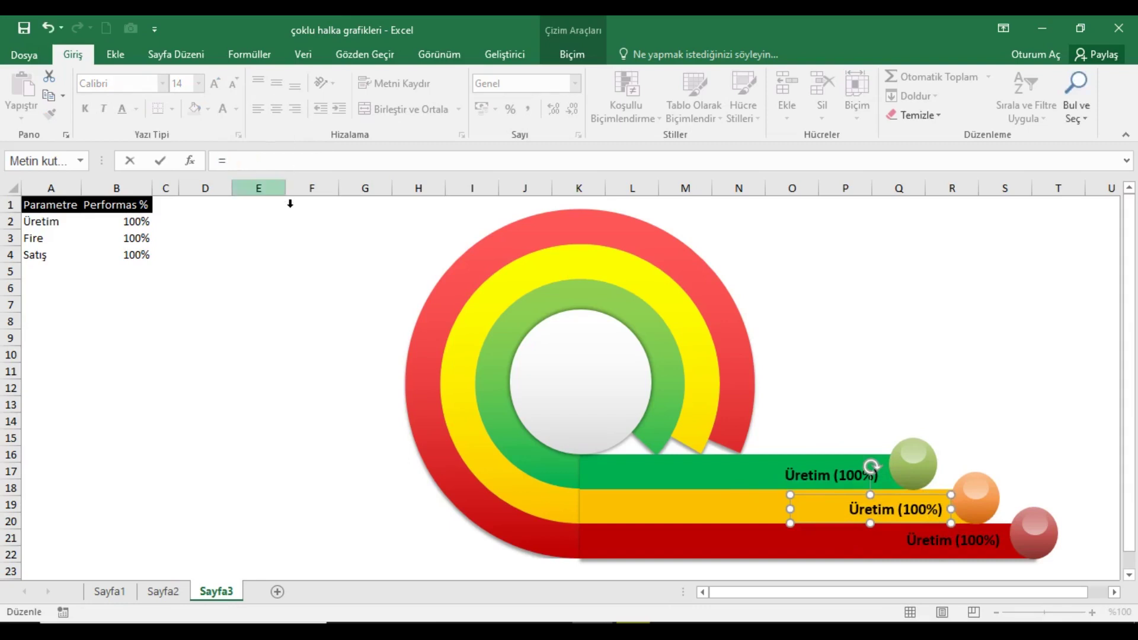
left_click(224, 239)
key("Return")
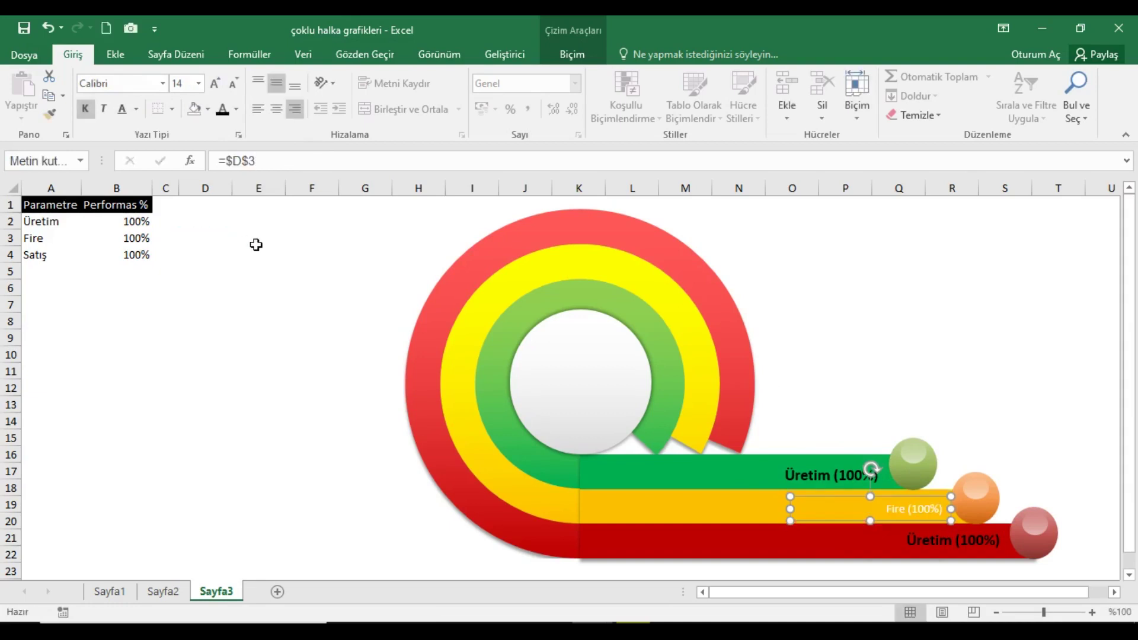
left_click(841, 475)
left_click(50, 113)
left_click(898, 520)
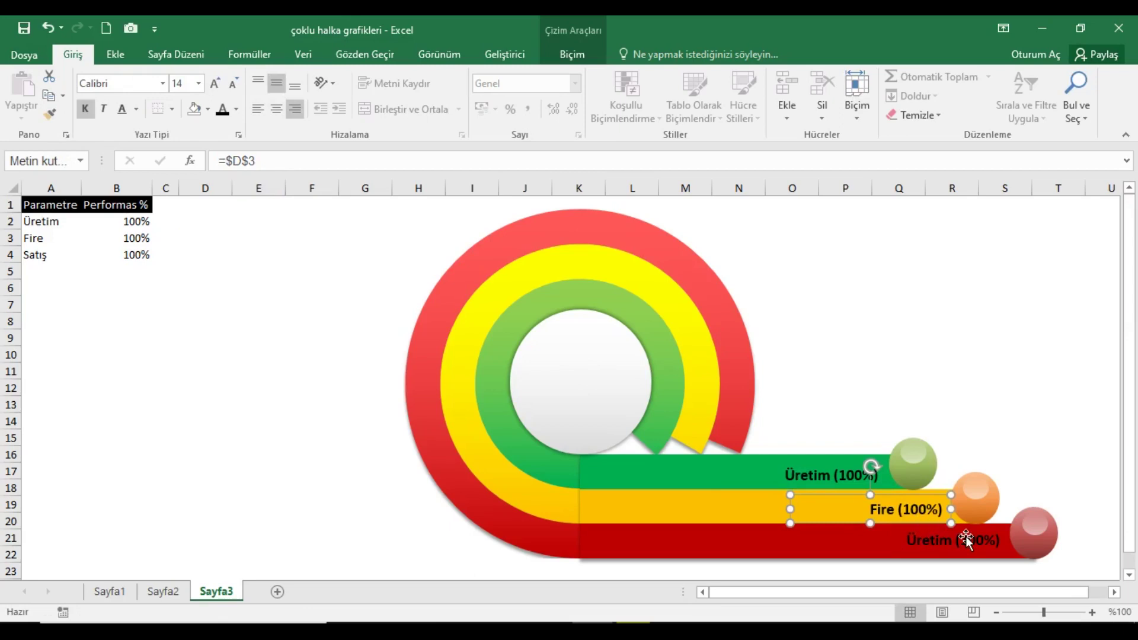
- Link the red-bar label to D4 so it shows Satış (100%), and bold it
left_click(972, 552)
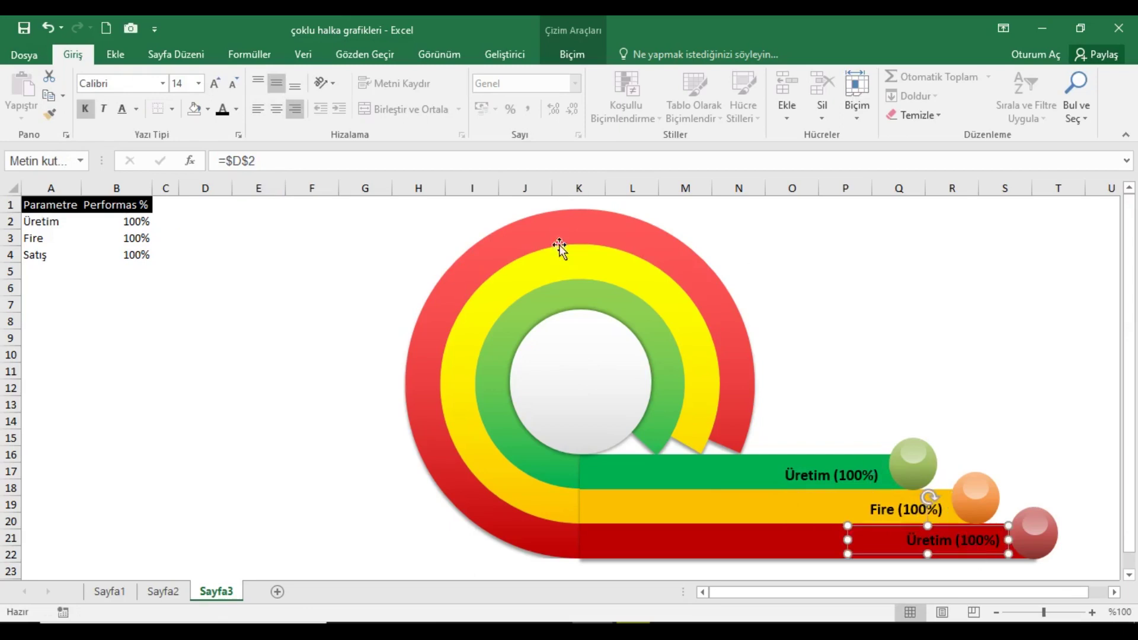
left_click(272, 162)
key("BackSpace")
key("BackSpace")
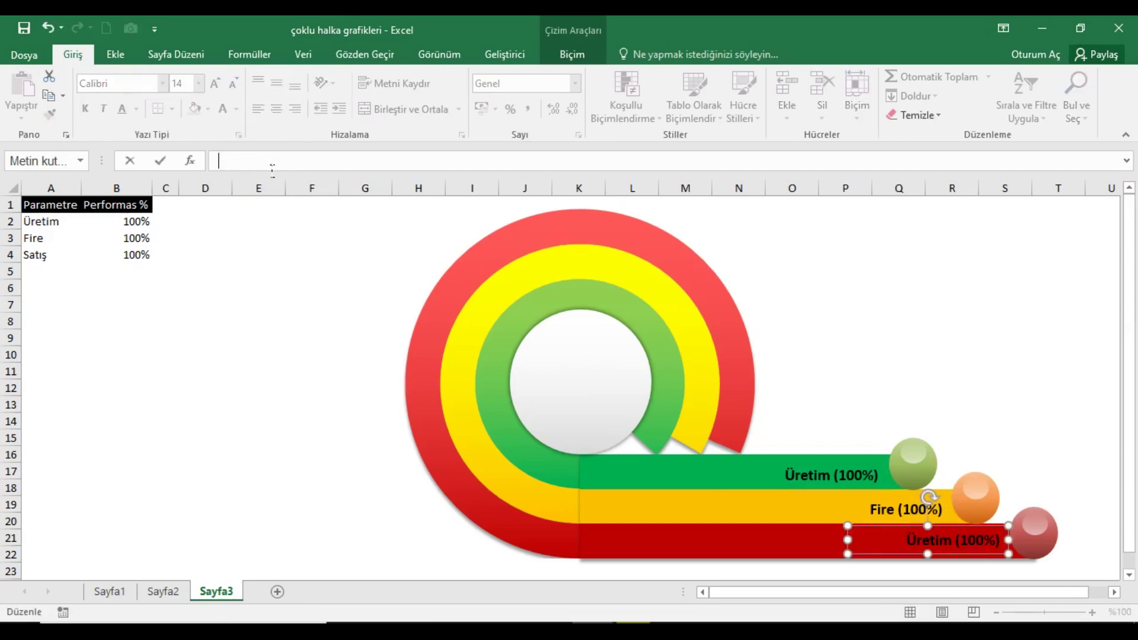
type("=")
left_click(215, 262)
key("Return")
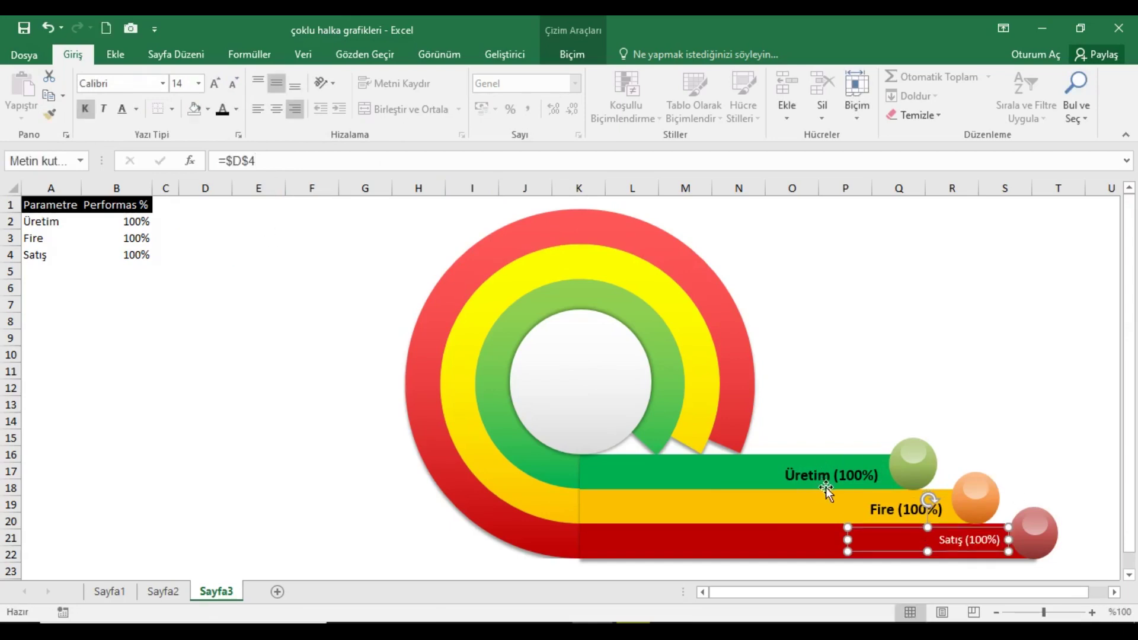
left_click(827, 483)
left_click(50, 114)
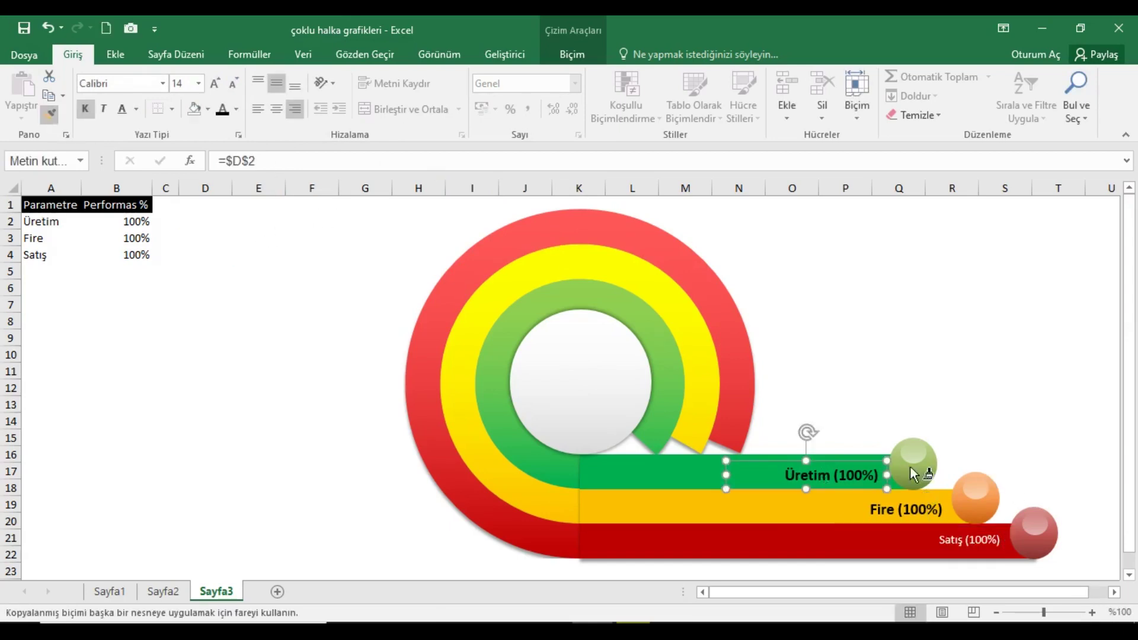
left_click(951, 542)
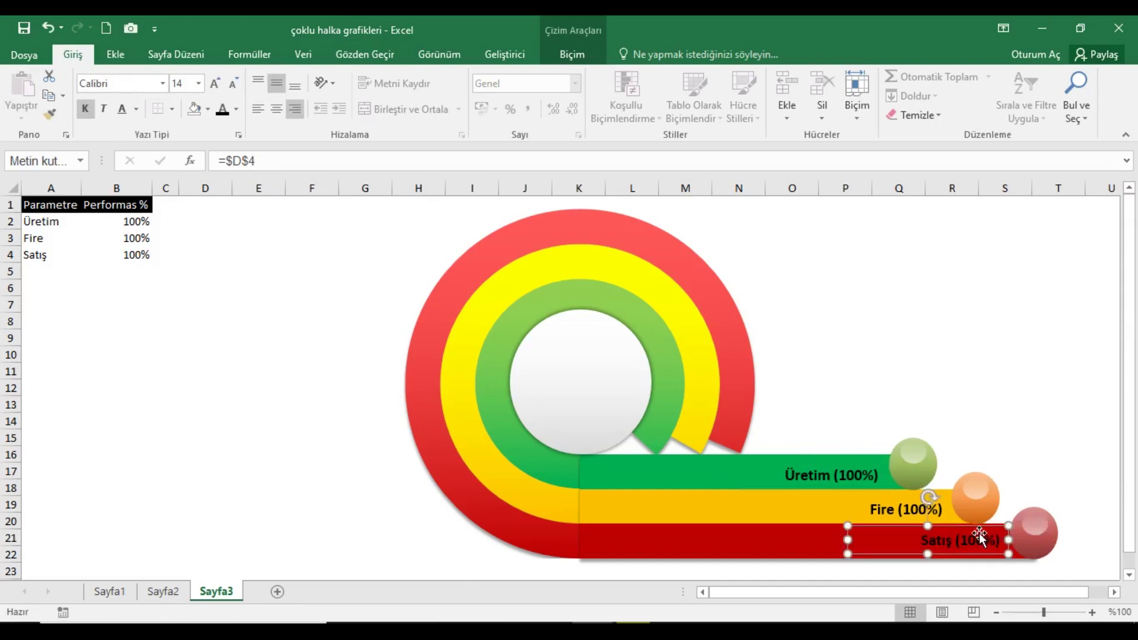
- Nudge the Satış, Fire and Üretim labels with arrow keys to sit on their bars
key("Down")
key("Down")
key("Down")
key("Down")
key("Down")
left_click(907, 516)
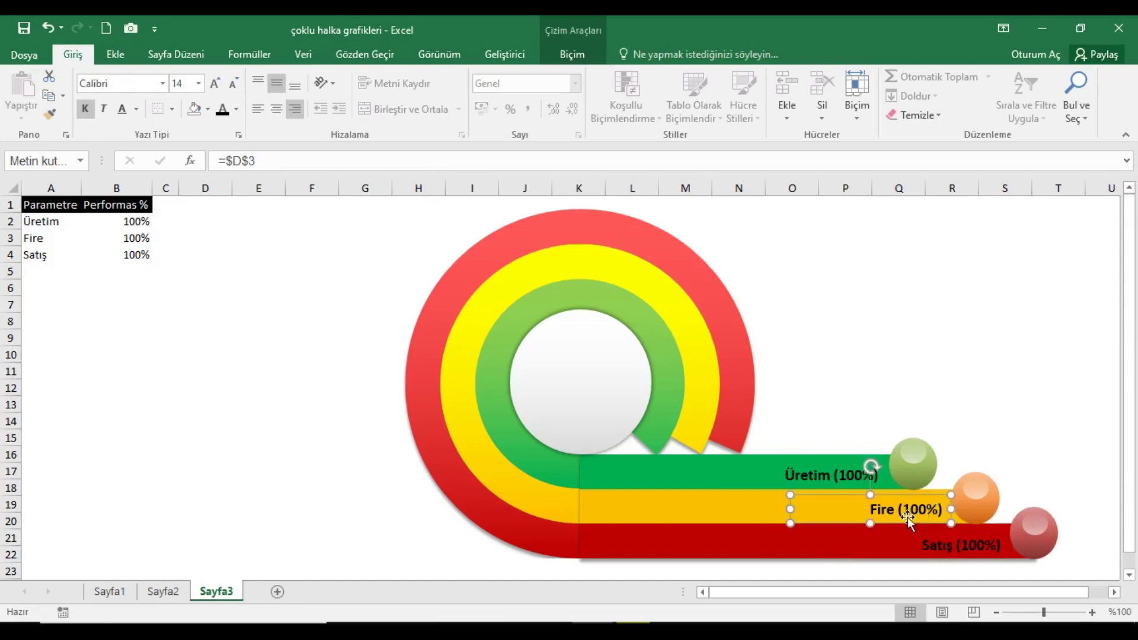
key("Right")
key("Right")
key("Down")
left_click(844, 478)
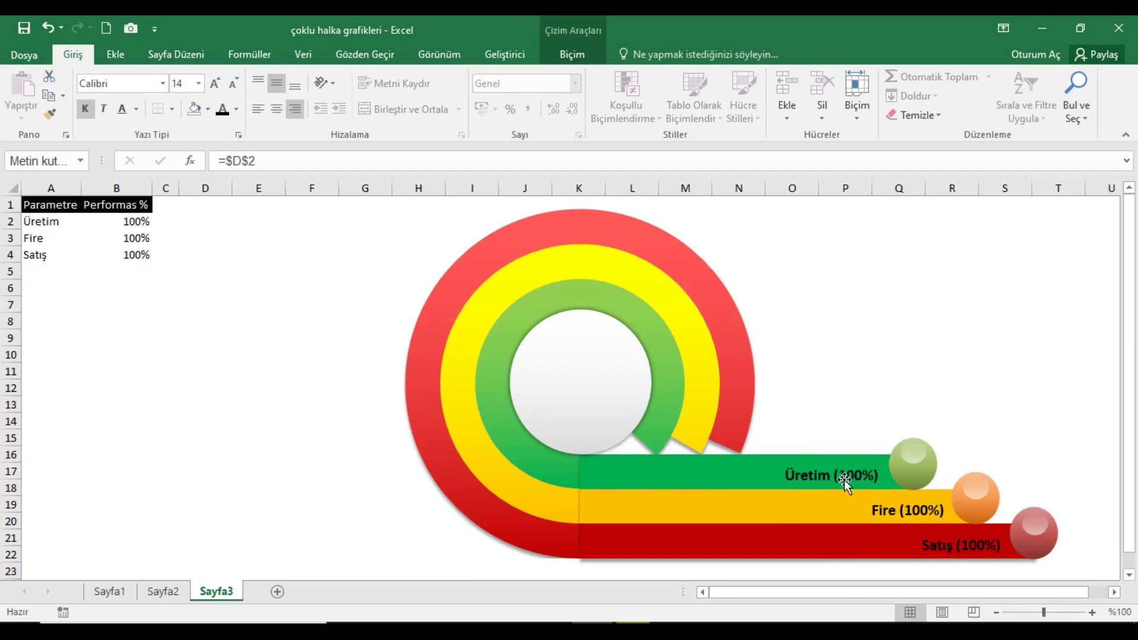
key("Right")
key("Right")
key("Right")
key("Right")
key("Down")
key("Up")
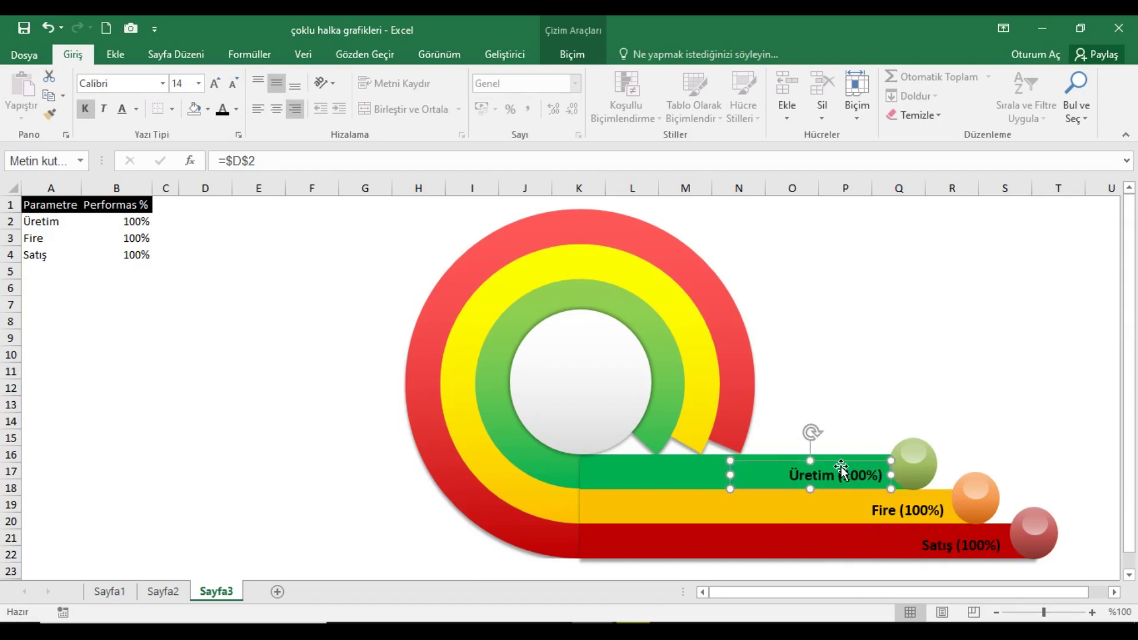
left_click(74, 208)
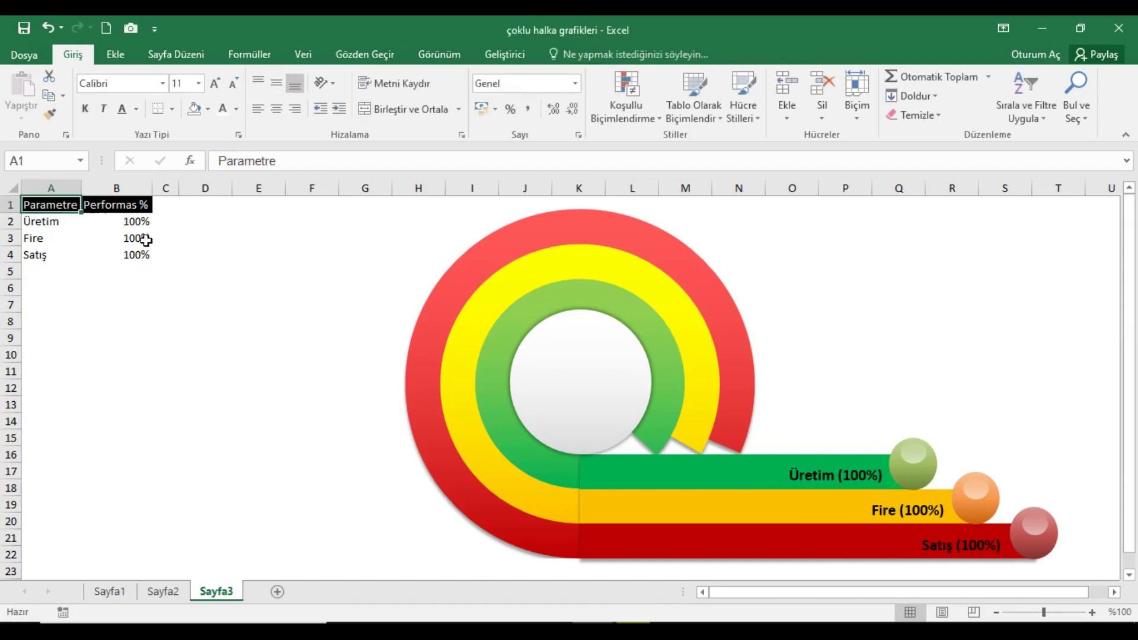
left_click(132, 225)
- Enter =RASTGELEARADA(1;100)/100 in B2 and fill it down through B4
type("=")
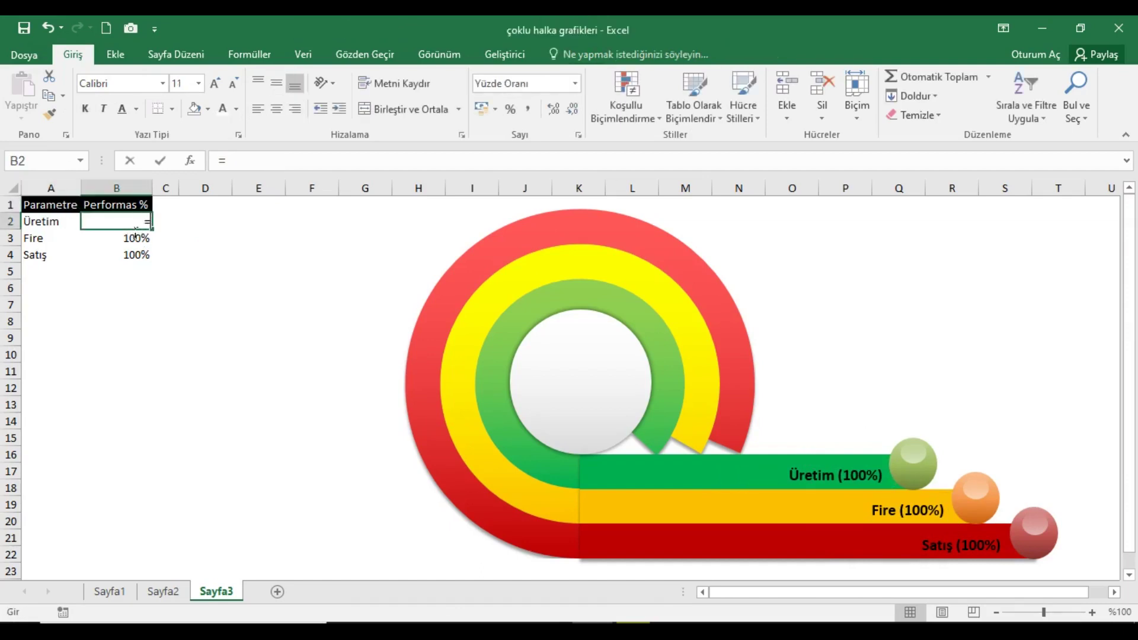
type("RASTG")
key("Tab")
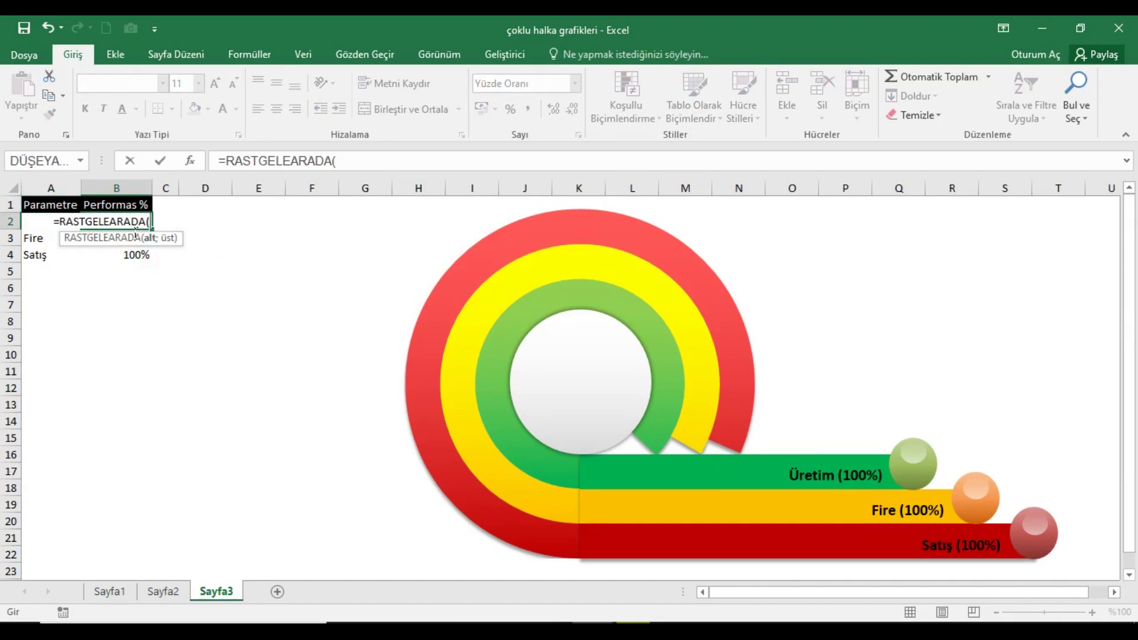
type("1;1")
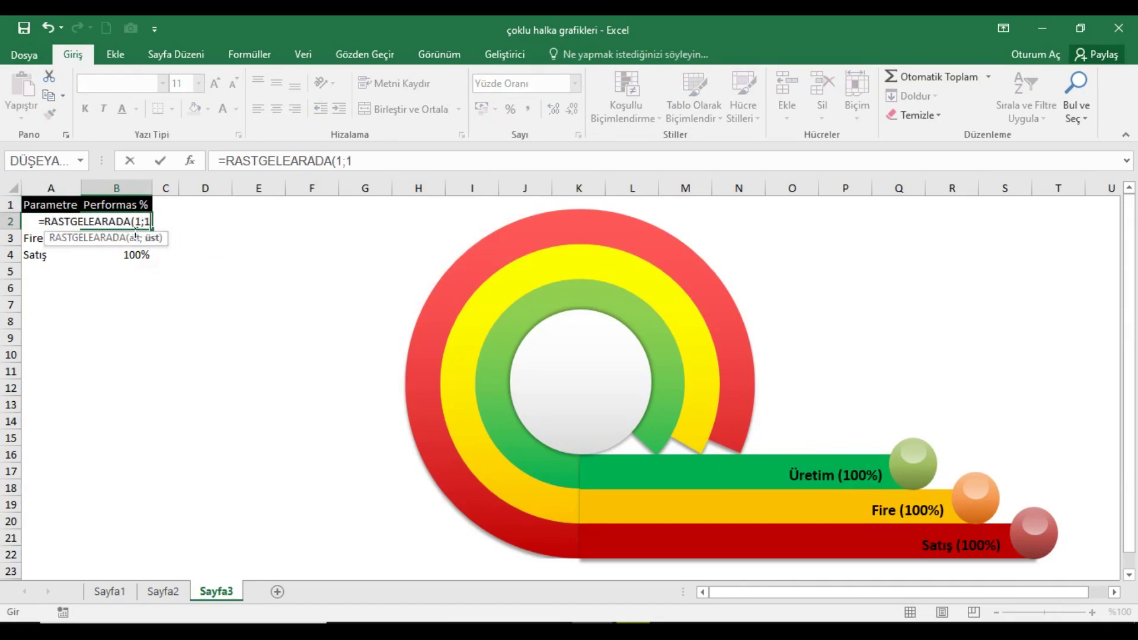
type("00)")
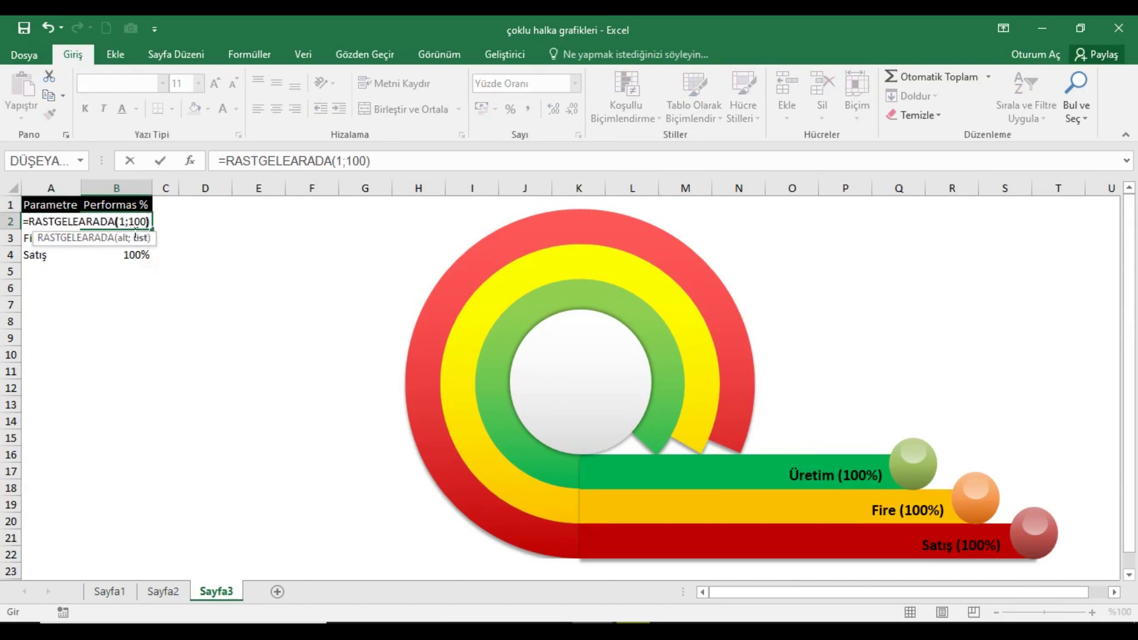
type("/100")
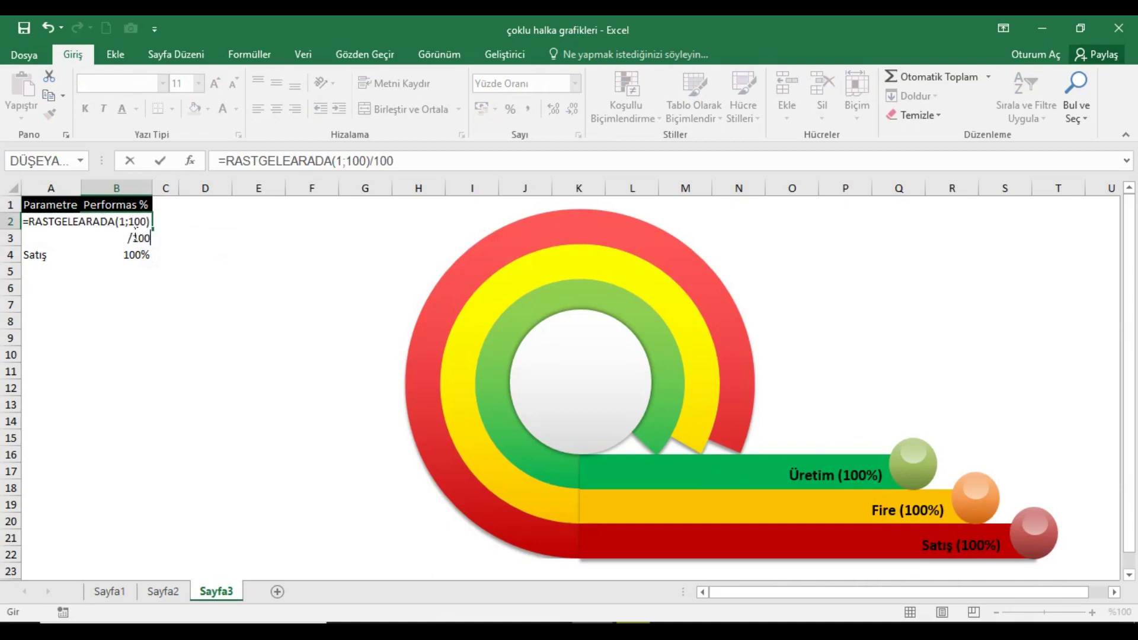
key("Return")
left_click_drag(136, 221, 136, 261)
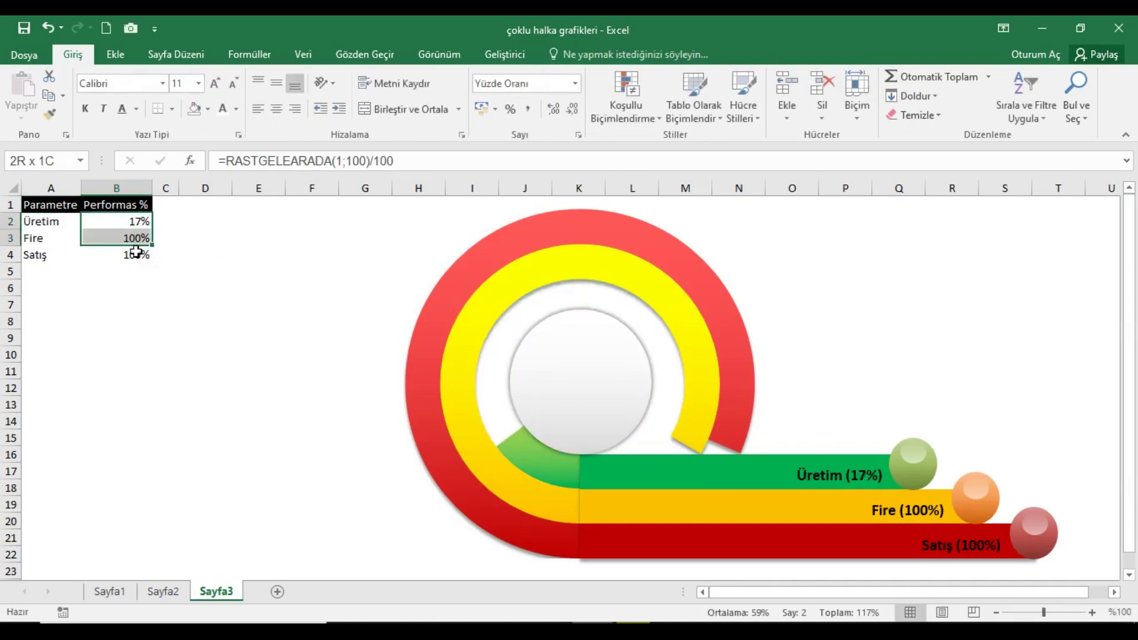
key("ctrl+d")
left_click(51, 205)
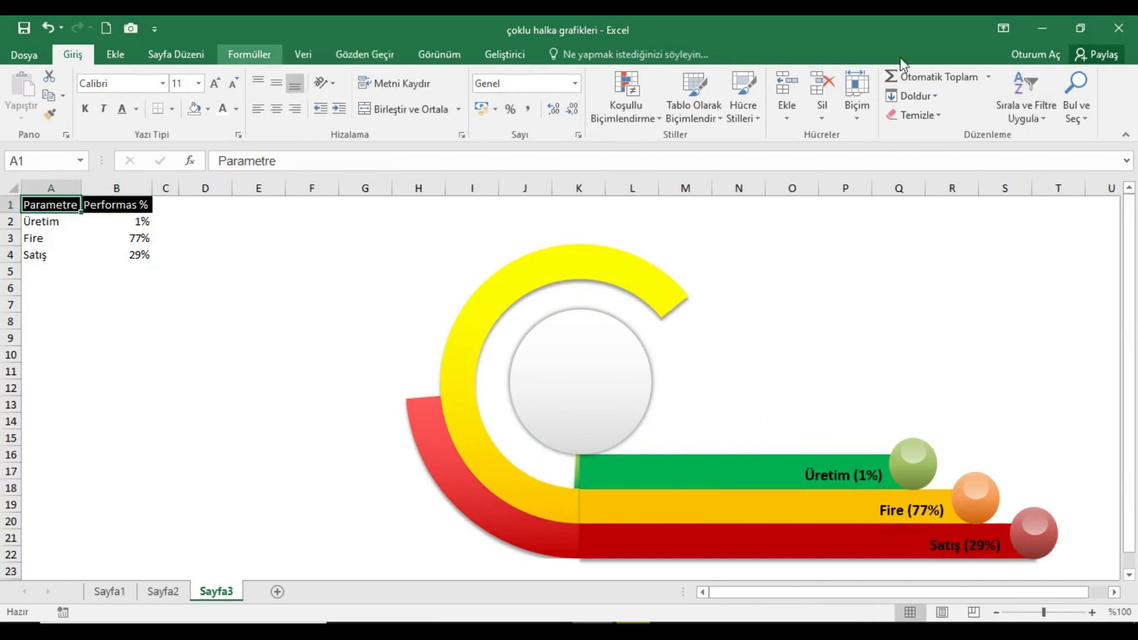
- Run Şimdi Hesapla on the Formüller tab repeatedly to regenerate the random percentages
left_click(249, 54)
left_click(979, 84)
left_click(979, 83)
left_click(979, 82)
left_click(980, 83)
left_click(979, 83)
left_click(979, 83)
left_click(979, 83)
left_click(979, 83)
left_click(980, 83)
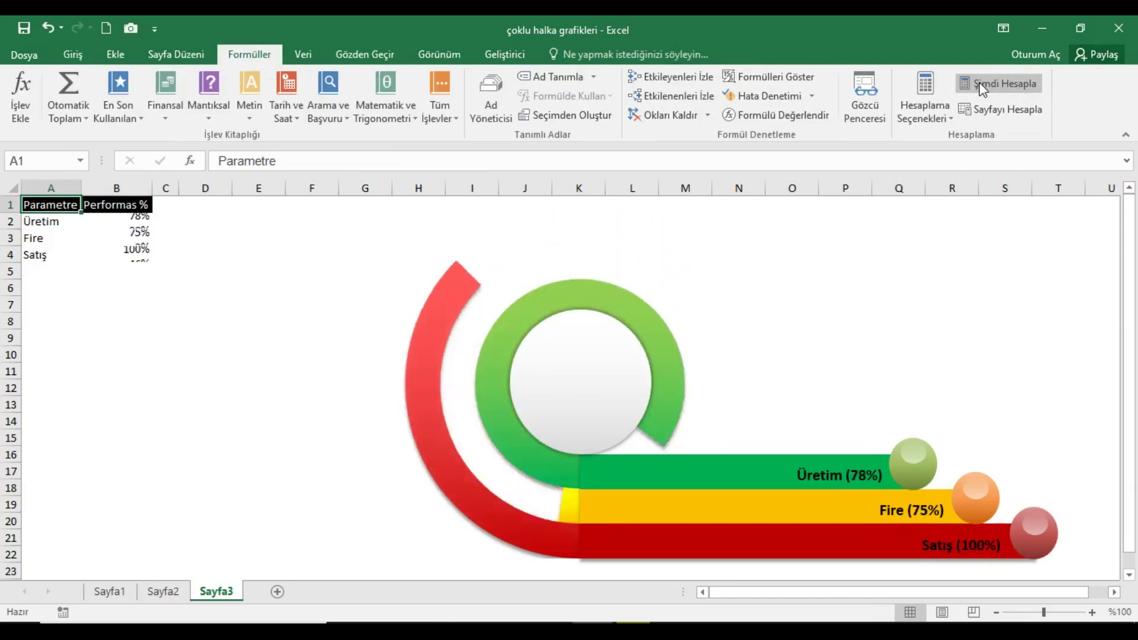
left_click(980, 83)
left_click(980, 83)
left_click(979, 83)
left_click(979, 83)
left_click(980, 83)
left_click(979, 83)
left_click(979, 83)
left_click(979, 83)
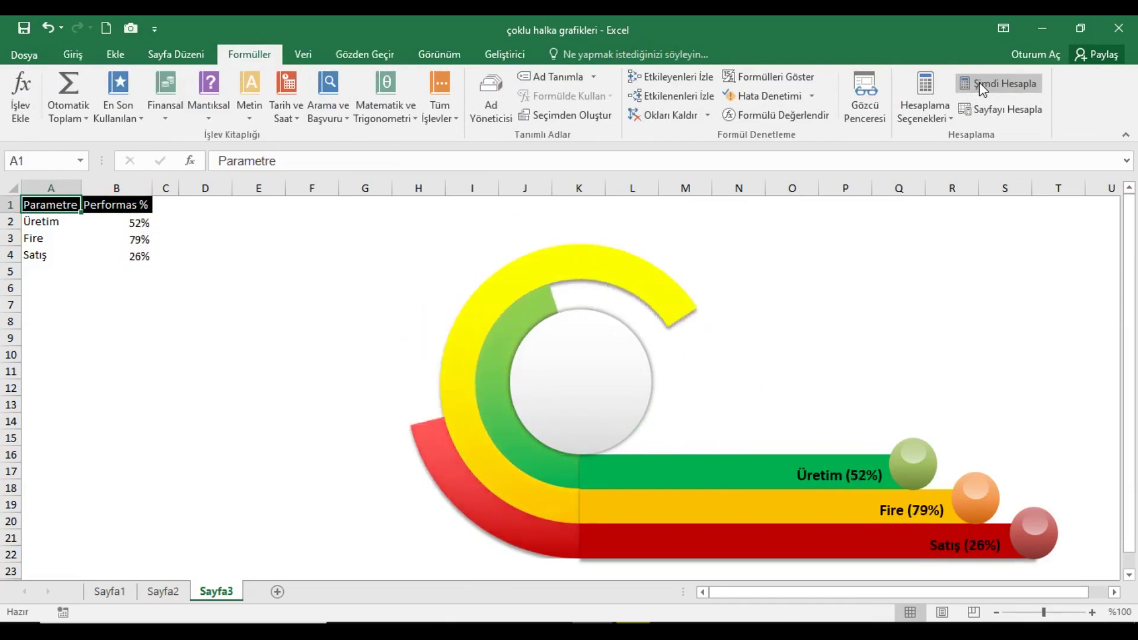
left_click(980, 83)
left_click(979, 83)
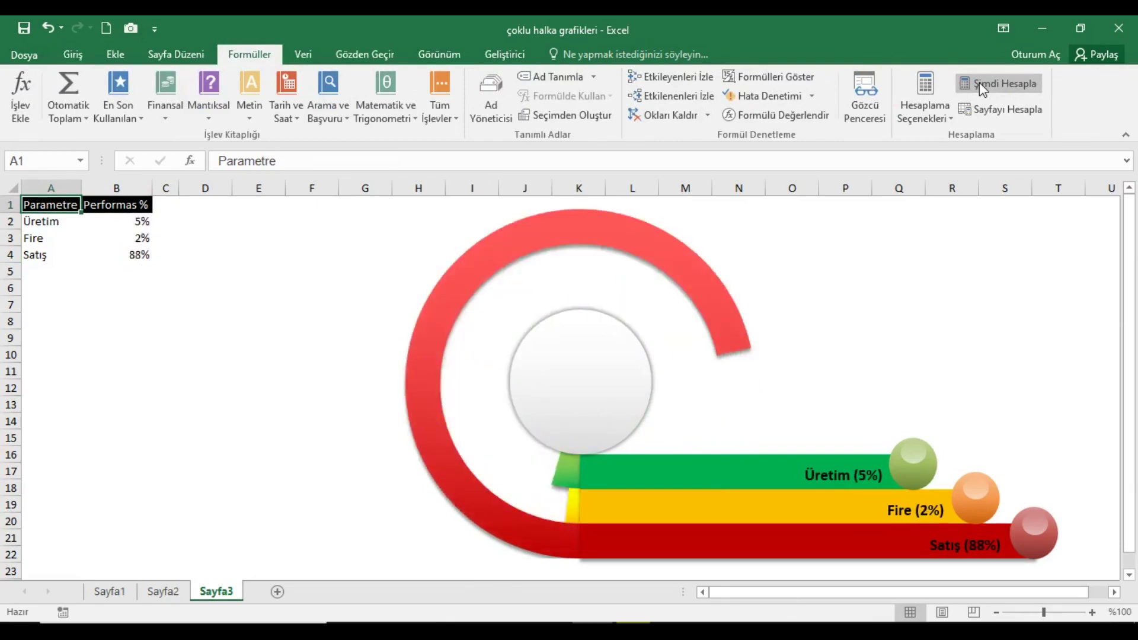
left_click(979, 83)
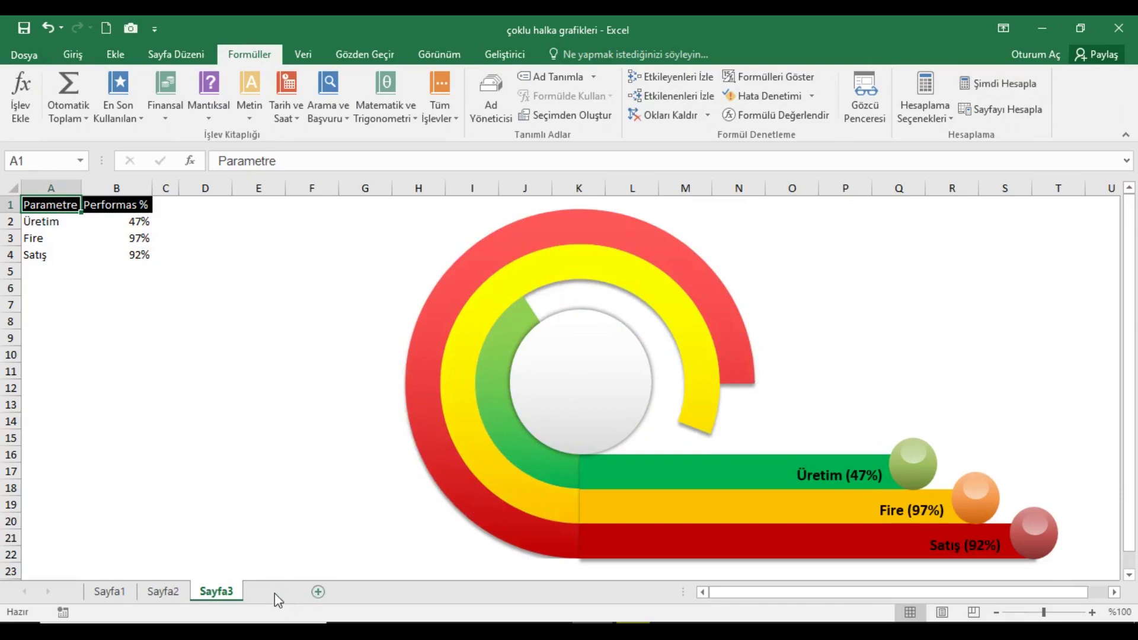
- Add sheet Sayfa4 and paste Sayfa2's A1:B6 weekday sales into A1 as values only
left_click(165, 591)
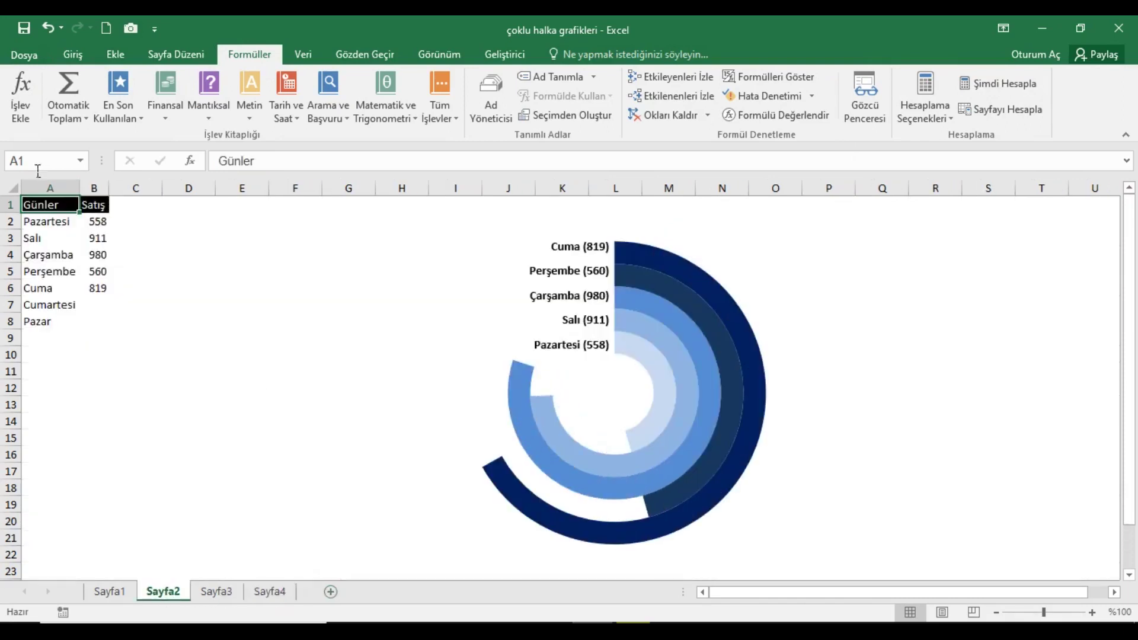
left_click_drag(41, 212, 97, 288)
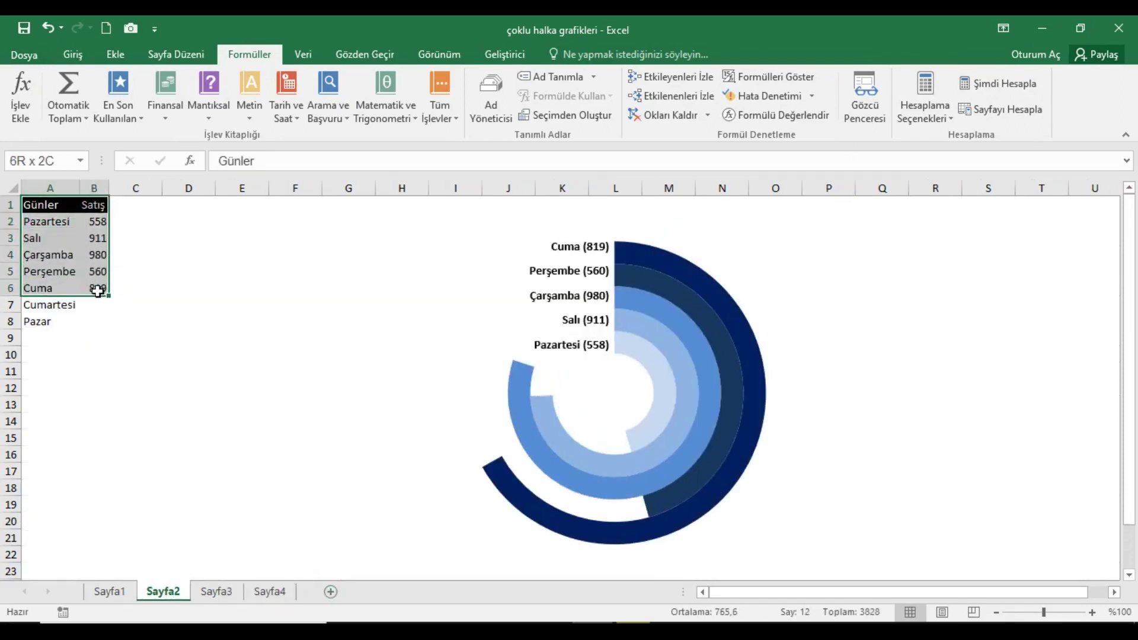
left_click(73, 56)
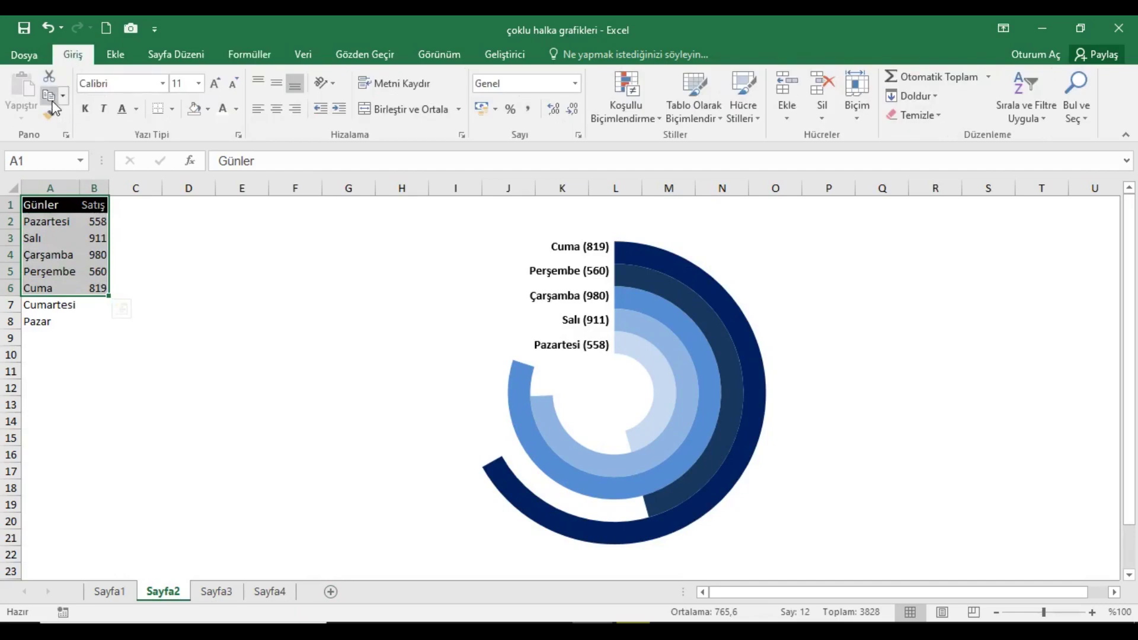
left_click(48, 96)
left_click(270, 592)
right_click(51, 205)
left_click(84, 271)
left_click(53, 217)
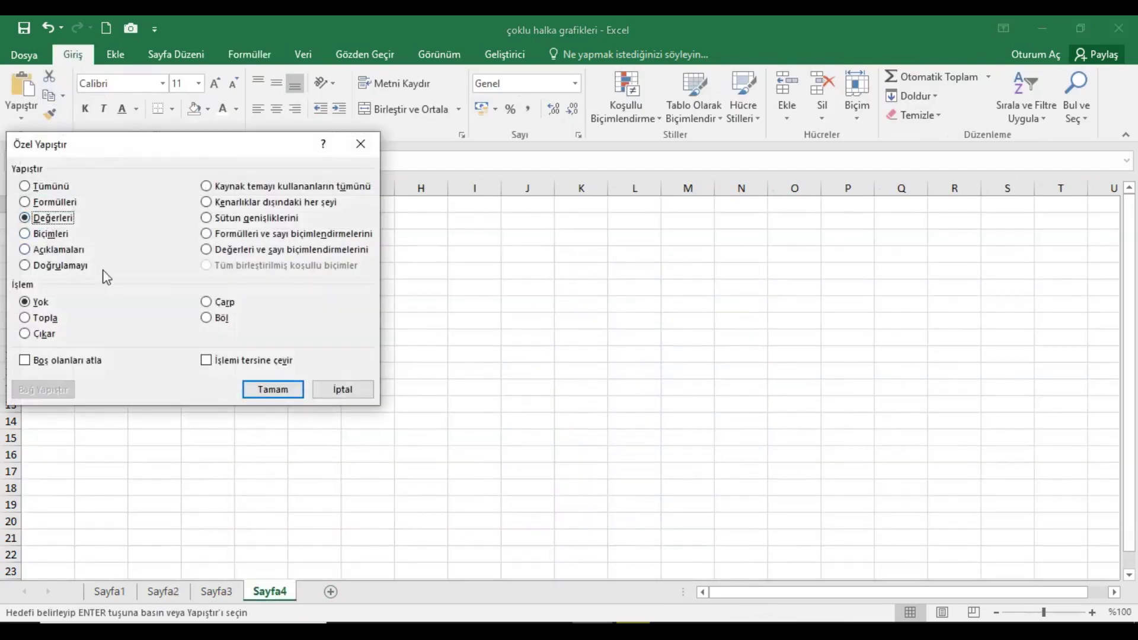
left_click(265, 391)
- Paste the table's formats into Sayfa4 A1 and autofit all column widths
right_click(56, 210)
left_click(109, 299)
left_click(56, 257)
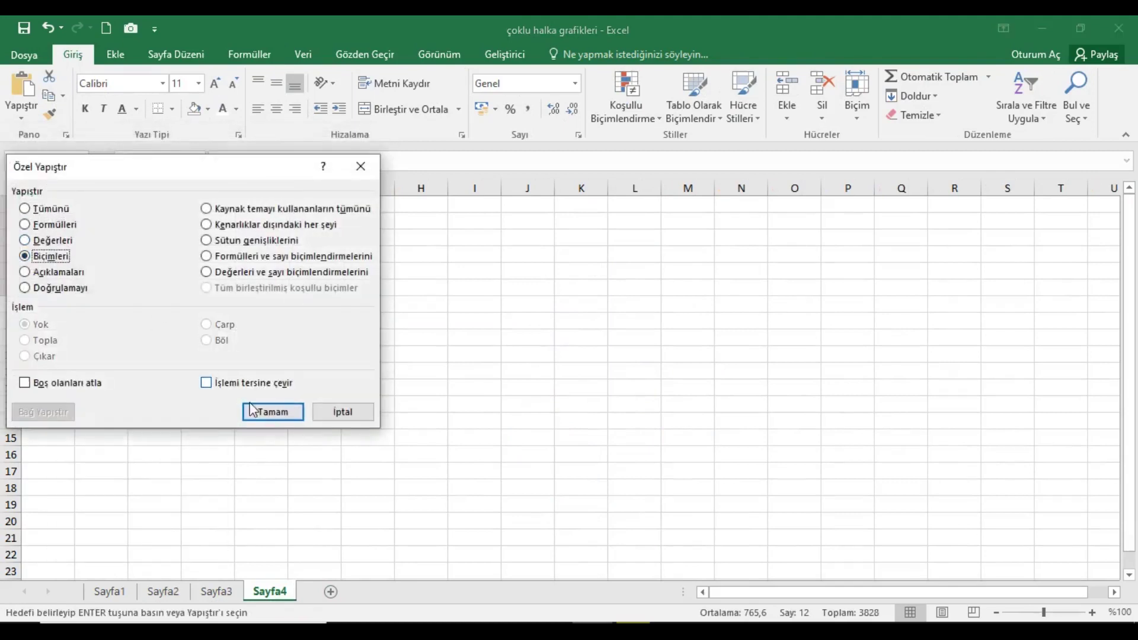
left_click(264, 411)
left_click(13, 189)
double_click(82, 195)
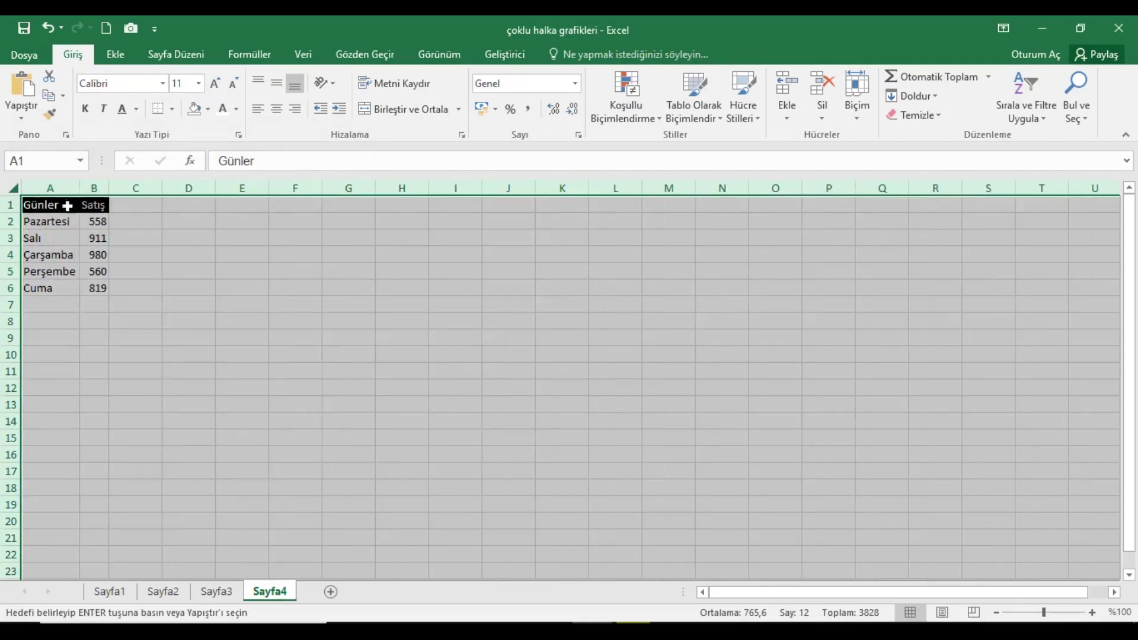
left_click(44, 204)
left_click(143, 212)
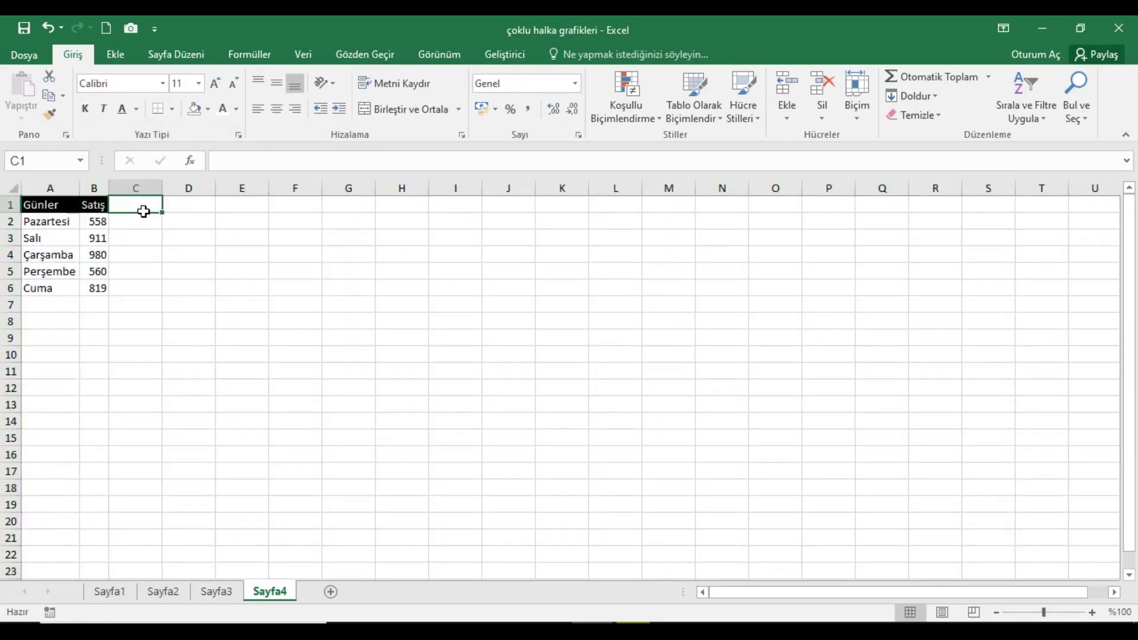
- Put a scaled MAK(B2:B6) maximum-sales formula in C1, giving 1225
type("=ma")
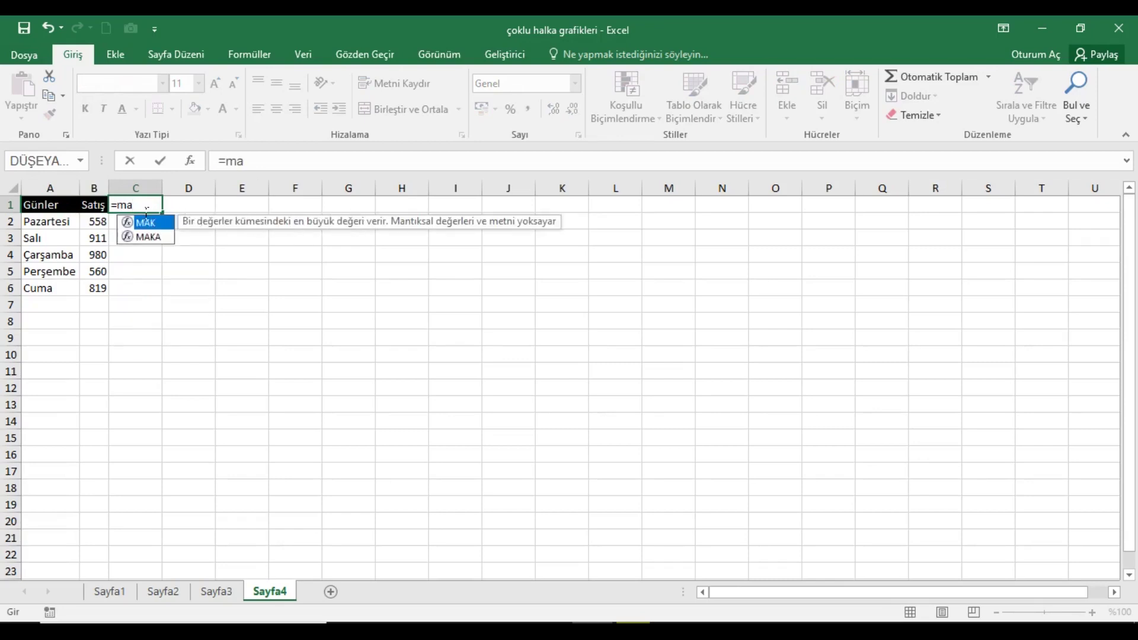
key("Tab")
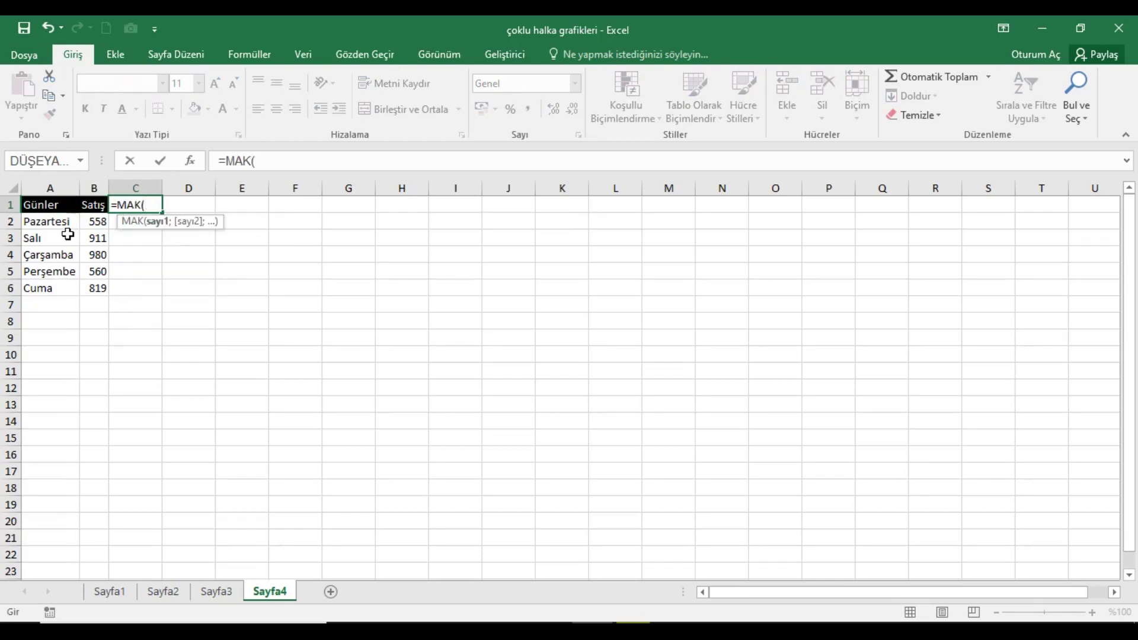
left_click_drag(99, 226, 106, 291)
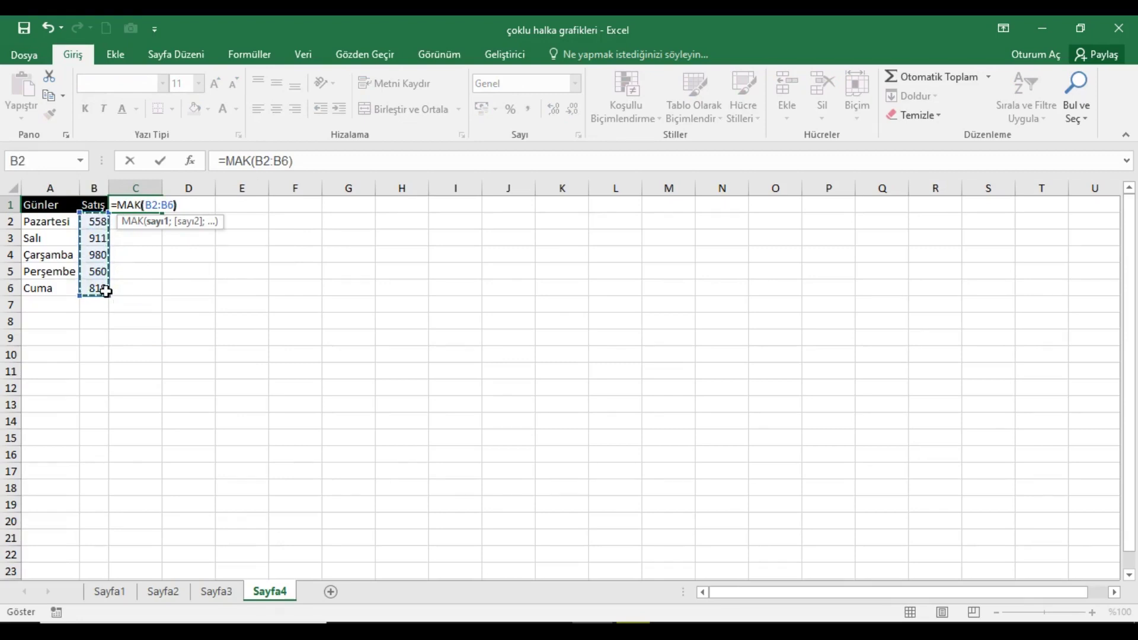
key("Return")
left_click(148, 206)
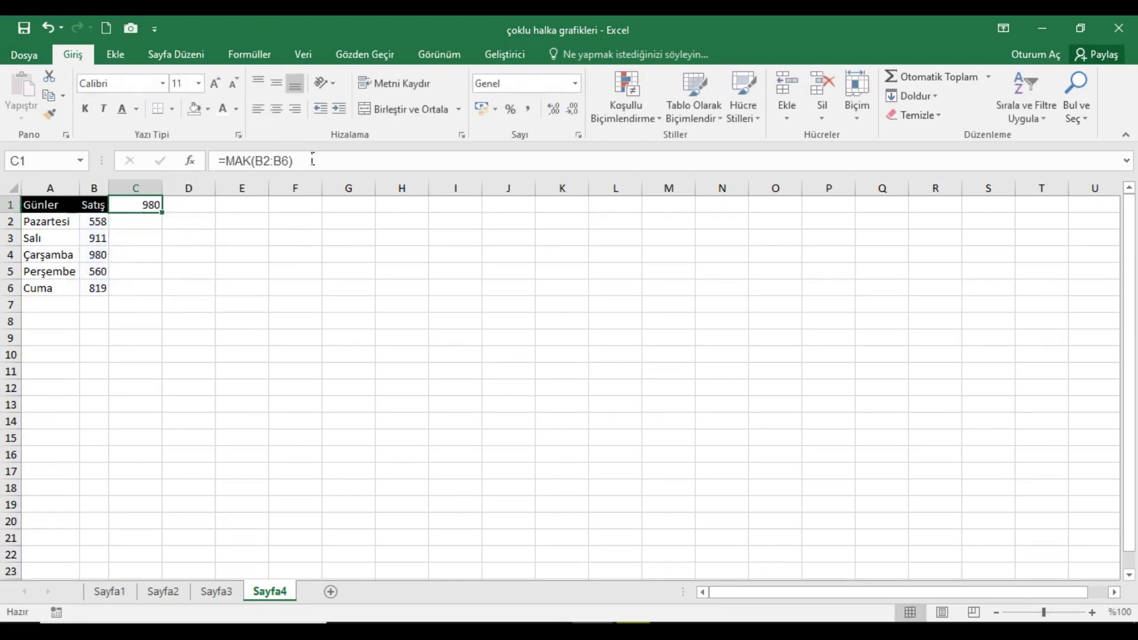
left_click(311, 163)
type("*1")
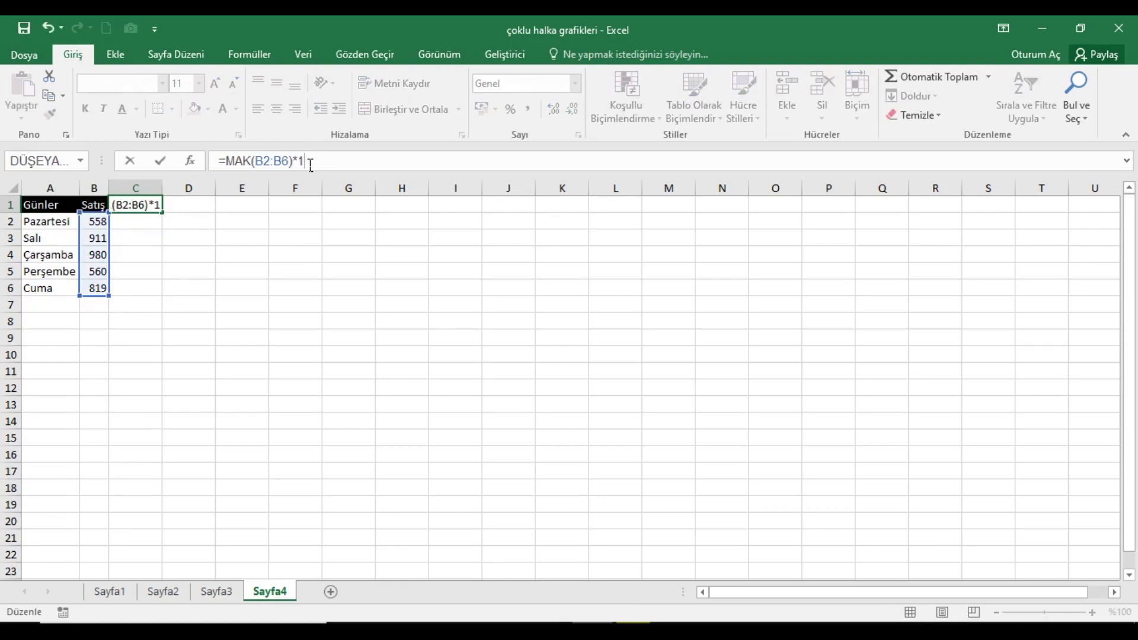
type(",25")
key("Return")
- Fill C2:C6 with =$C$1-B2 and select the A2:C6 data for charting
left_click(142, 210)
left_click(140, 228)
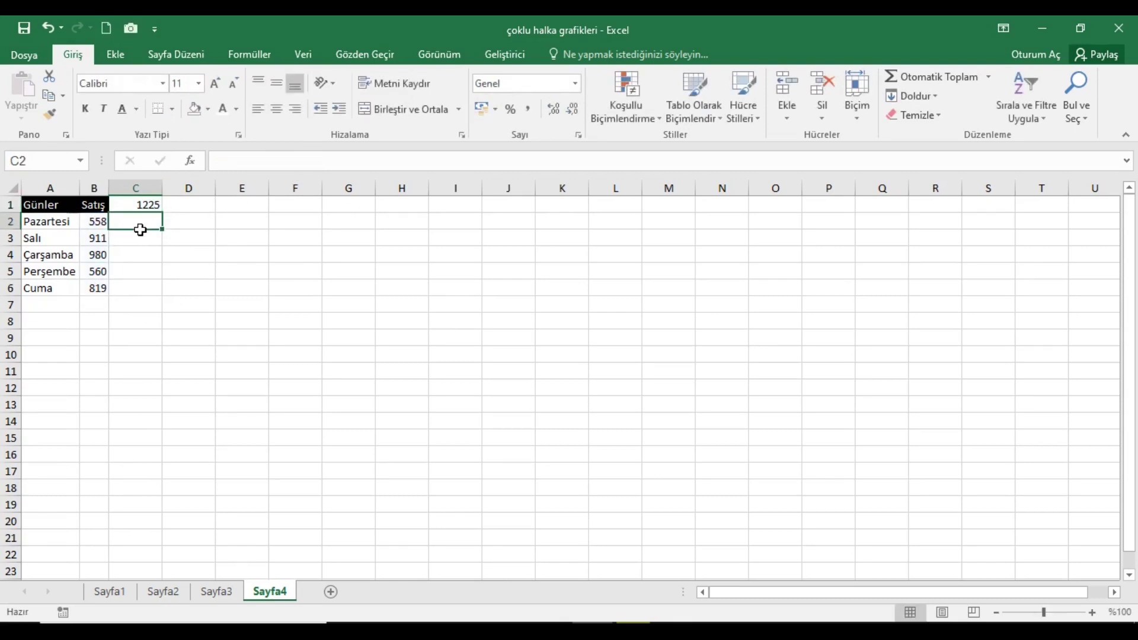
type("=")
key("Up")
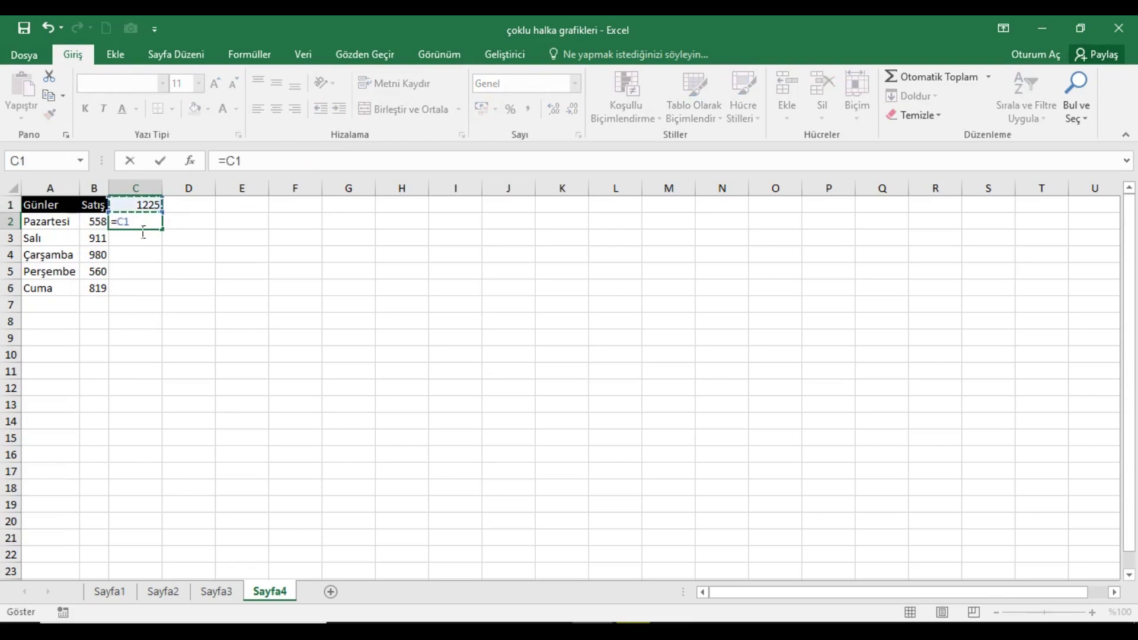
key("F4")
type("-")
left_click(98, 226)
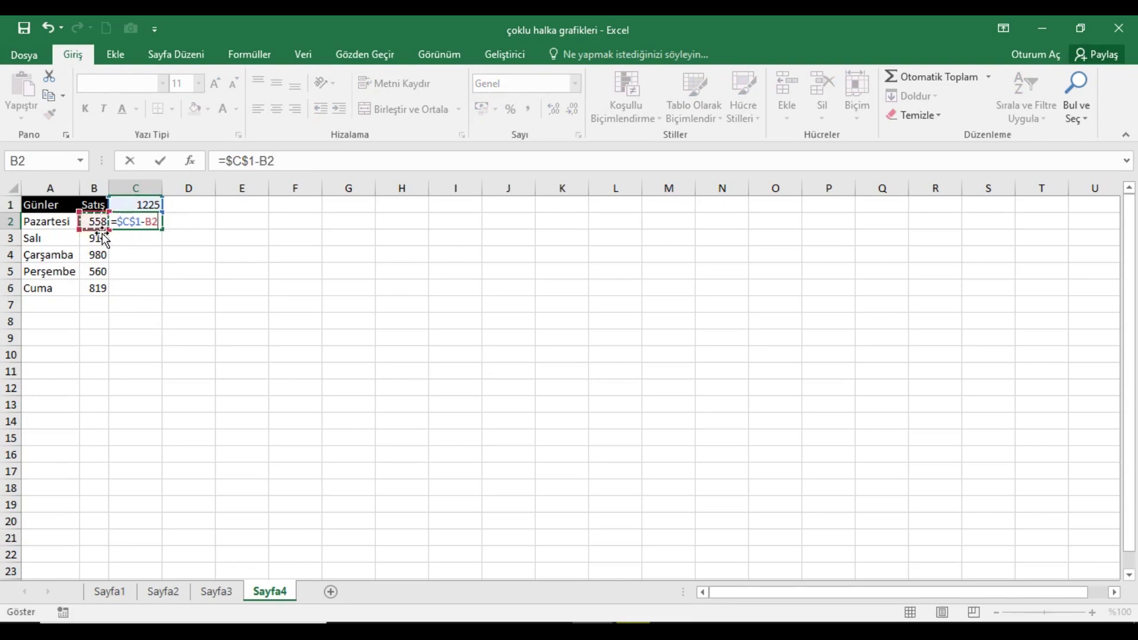
key("Return")
left_click_drag(135, 228, 138, 295)
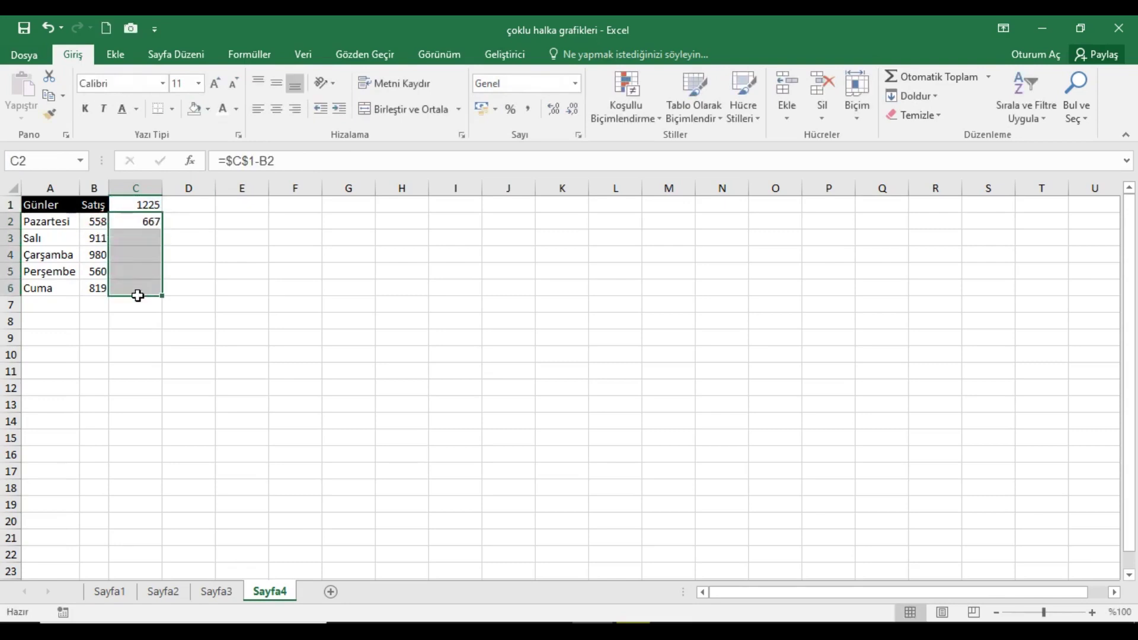
key("ctrl+d")
left_click_drag(56, 224, 140, 291)
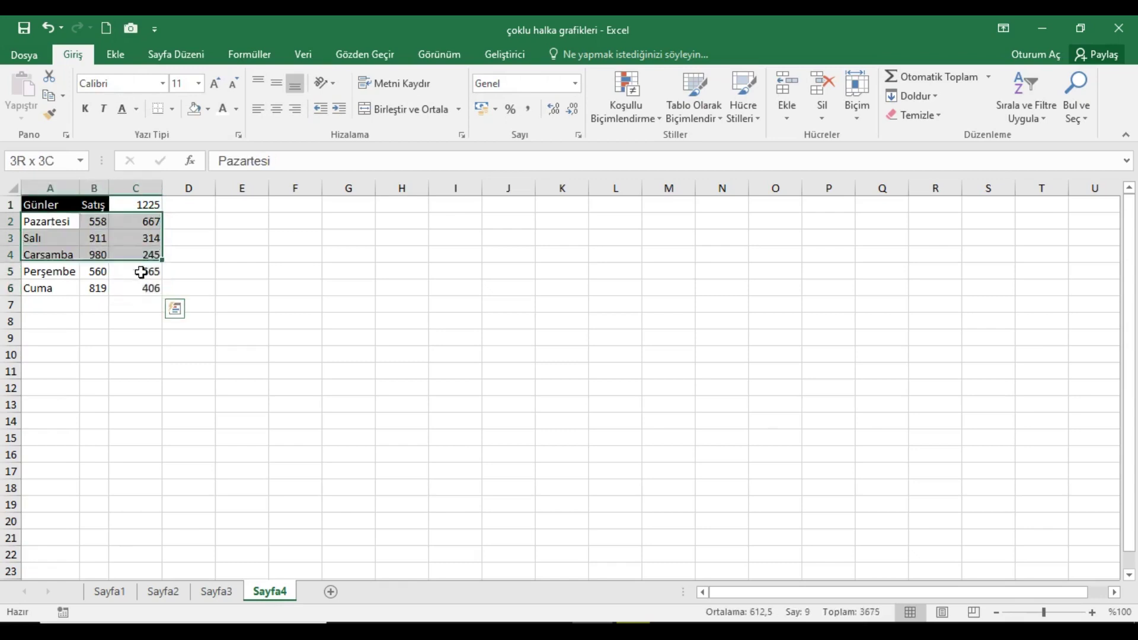
left_click(116, 54)
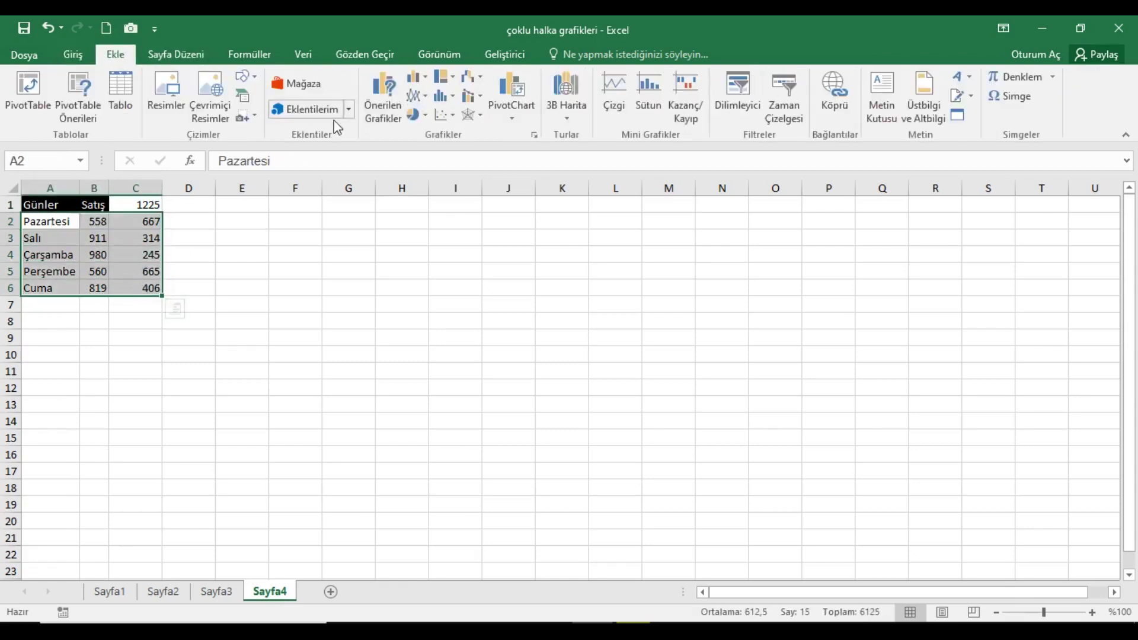
- Insert a doughnut chart of the data and delete its title and legend
left_click(423, 117)
left_click(429, 297)
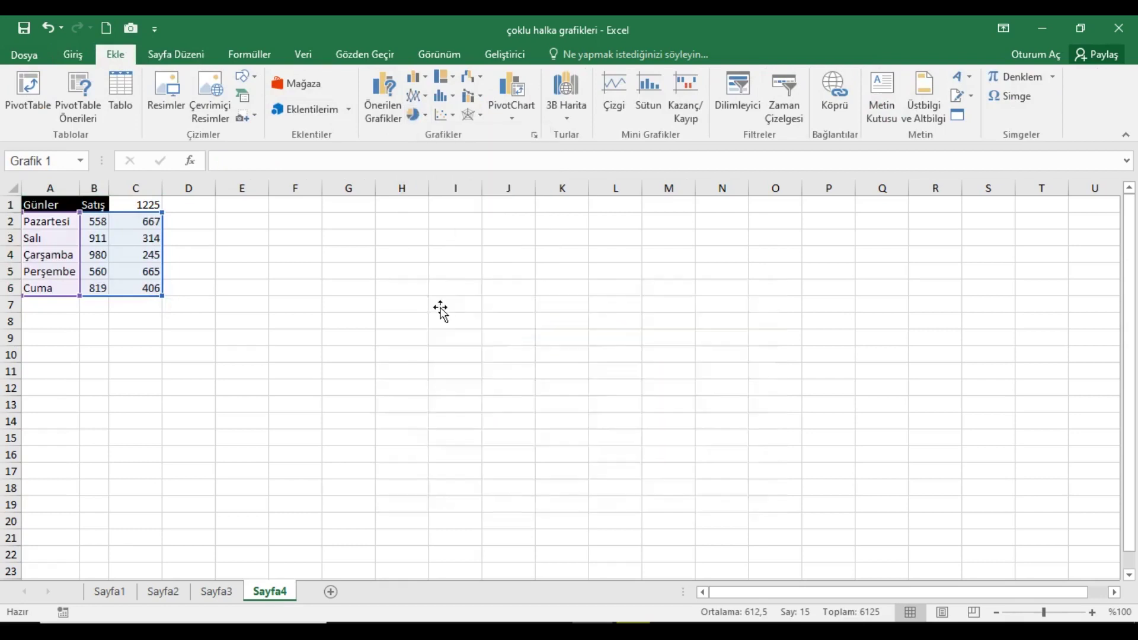
left_click(615, 301)
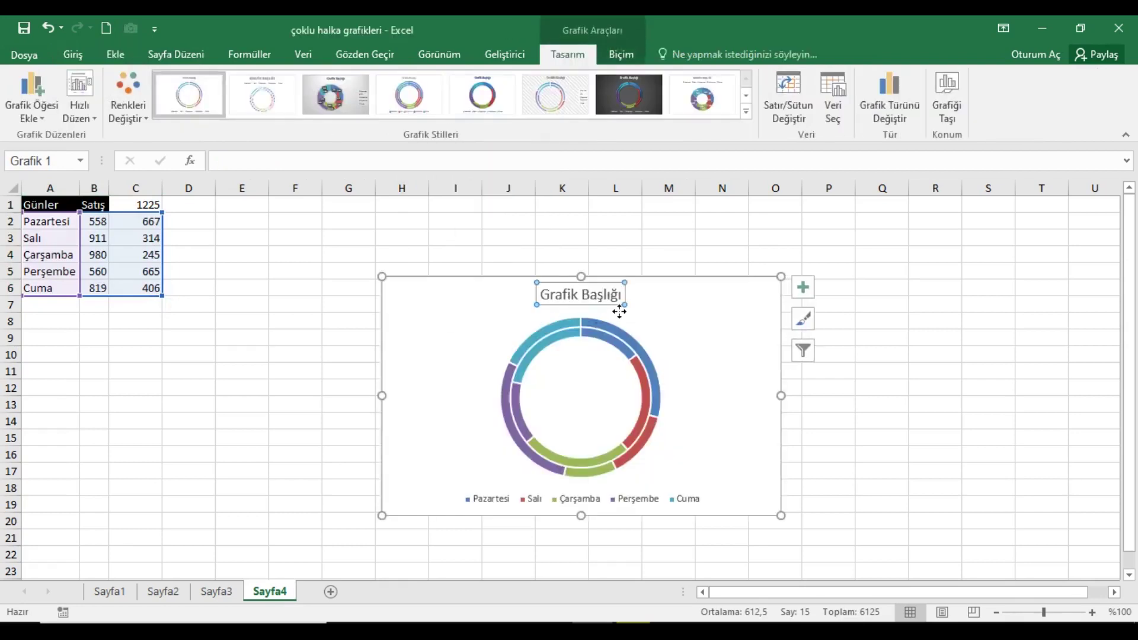
key("Delete")
left_click(651, 499)
key("Delete")
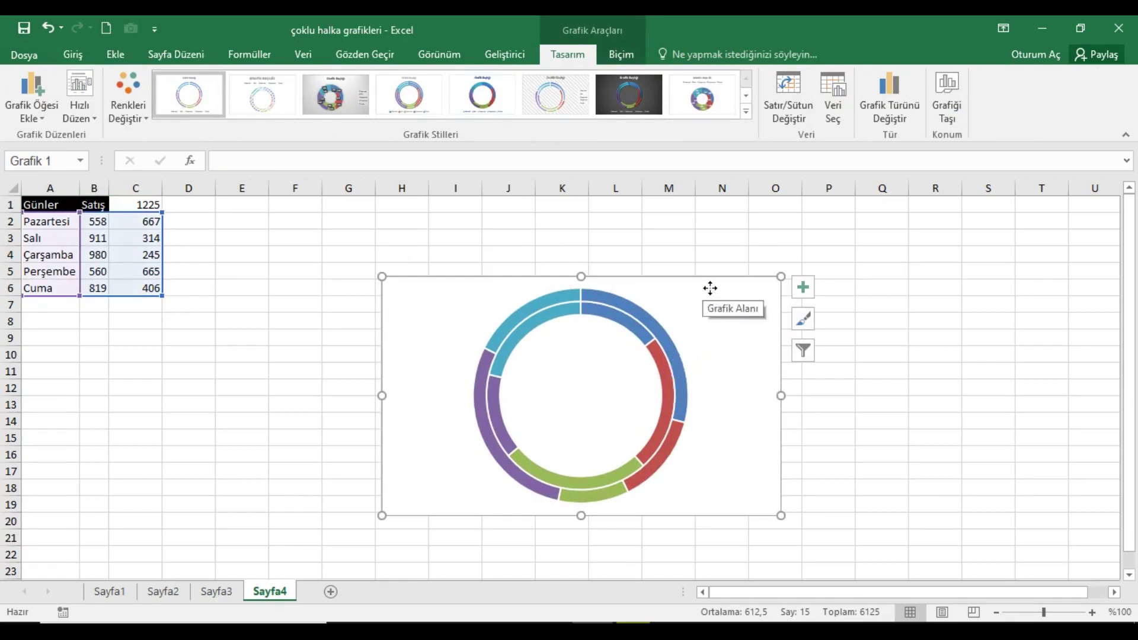
- Move the chart beside the table, enlarge it, and stretch the plot area to fill it
left_click_drag(710, 288, 634, 239)
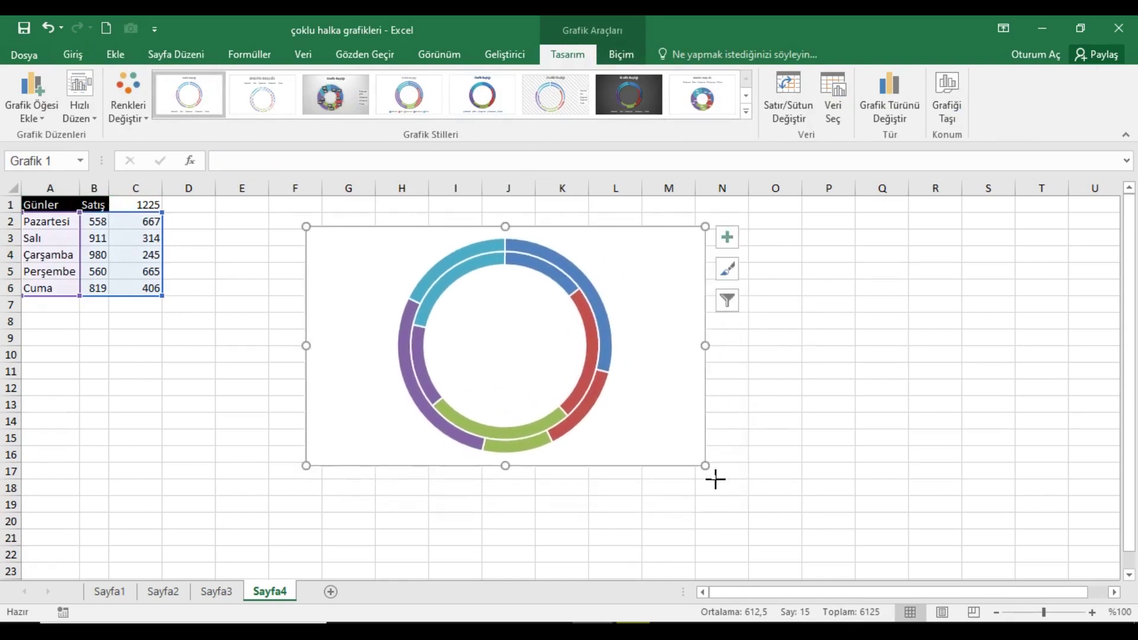
left_click_drag(706, 466, 785, 572)
left_click_drag(686, 237, 663, 213)
left_click_drag(762, 549, 784, 571)
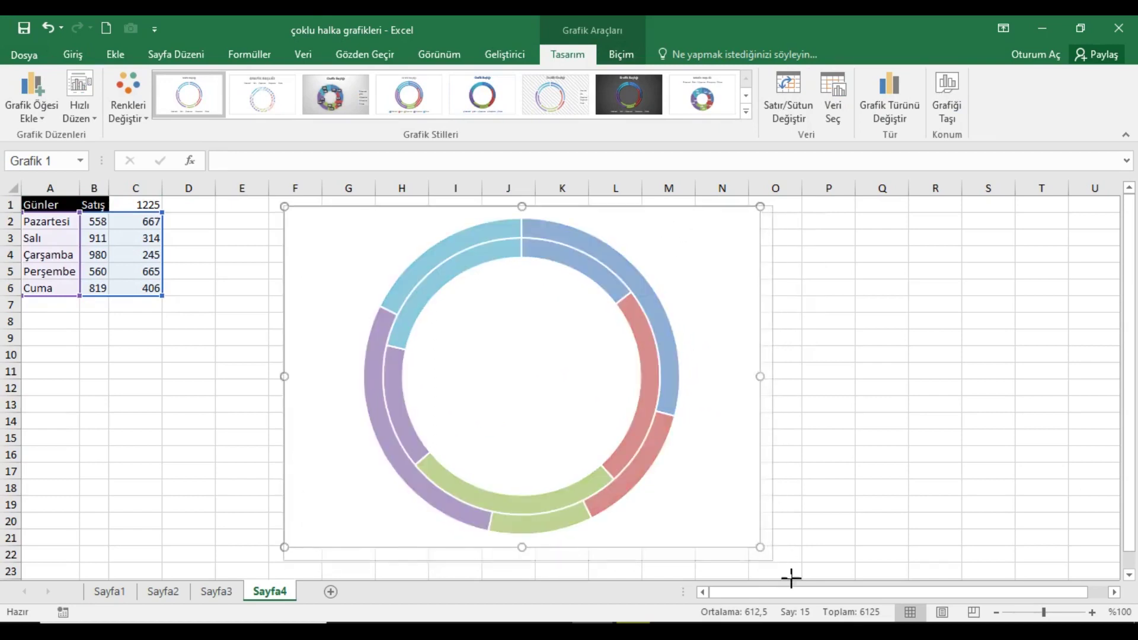
left_click(617, 394)
left_click_drag(715, 228, 715, 207)
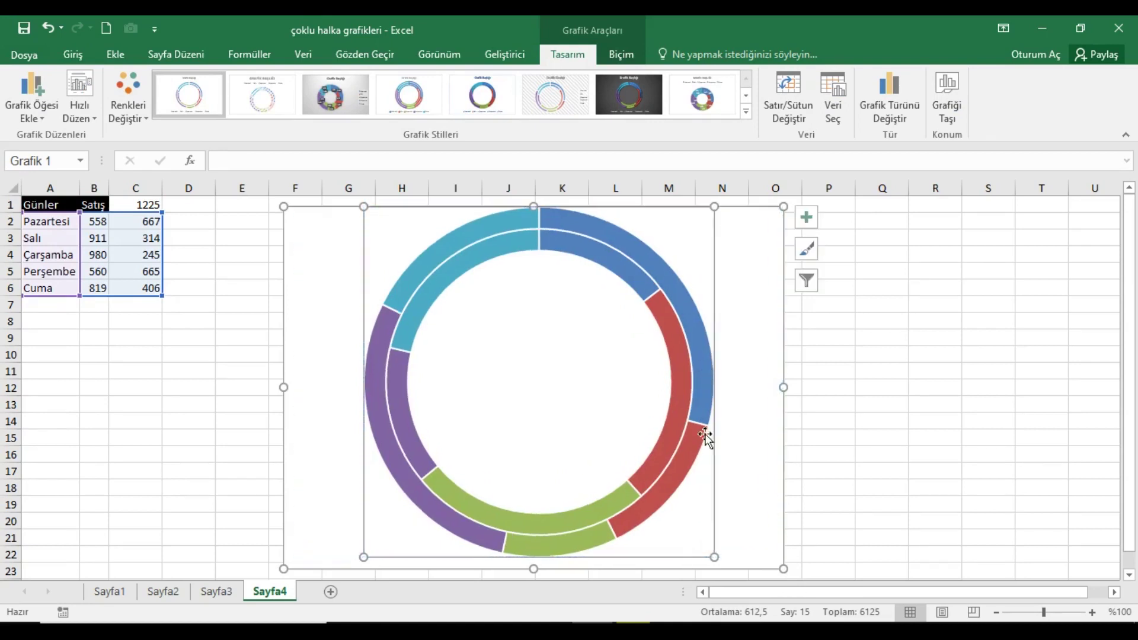
left_click_drag(715, 558, 725, 578)
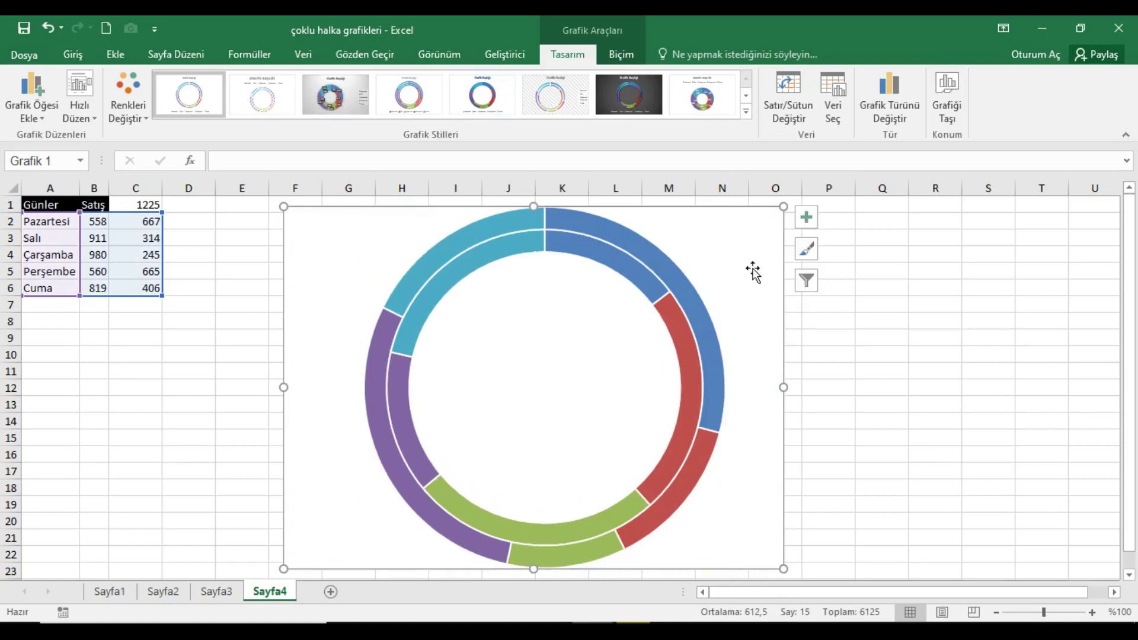
- Give the chart No Fill and No Outline so its background and border are transparent
left_click(621, 54)
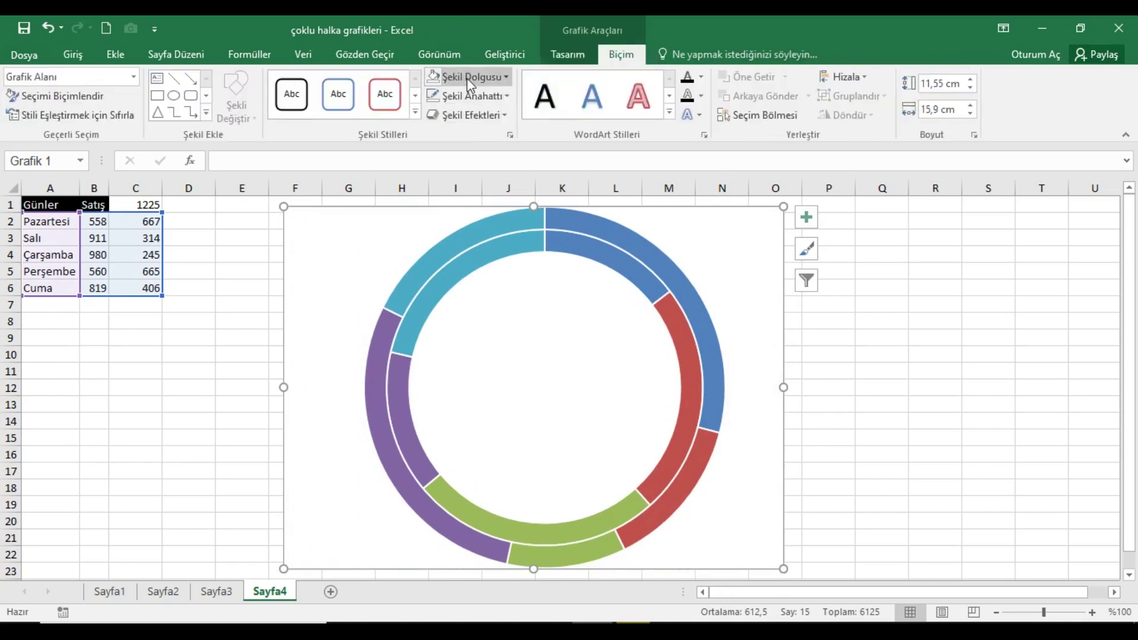
left_click(472, 77)
left_click(486, 277)
left_click(467, 96)
left_click(490, 296)
- Hide the gridlines on sheet Sayfa4
left_click(241, 204)
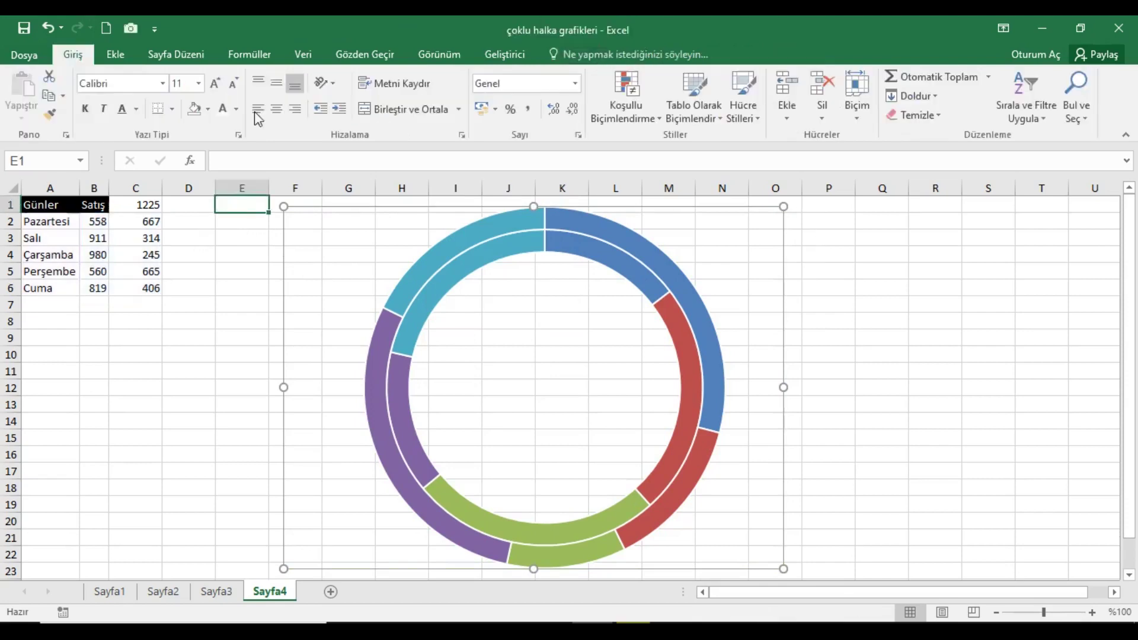
left_click(422, 54)
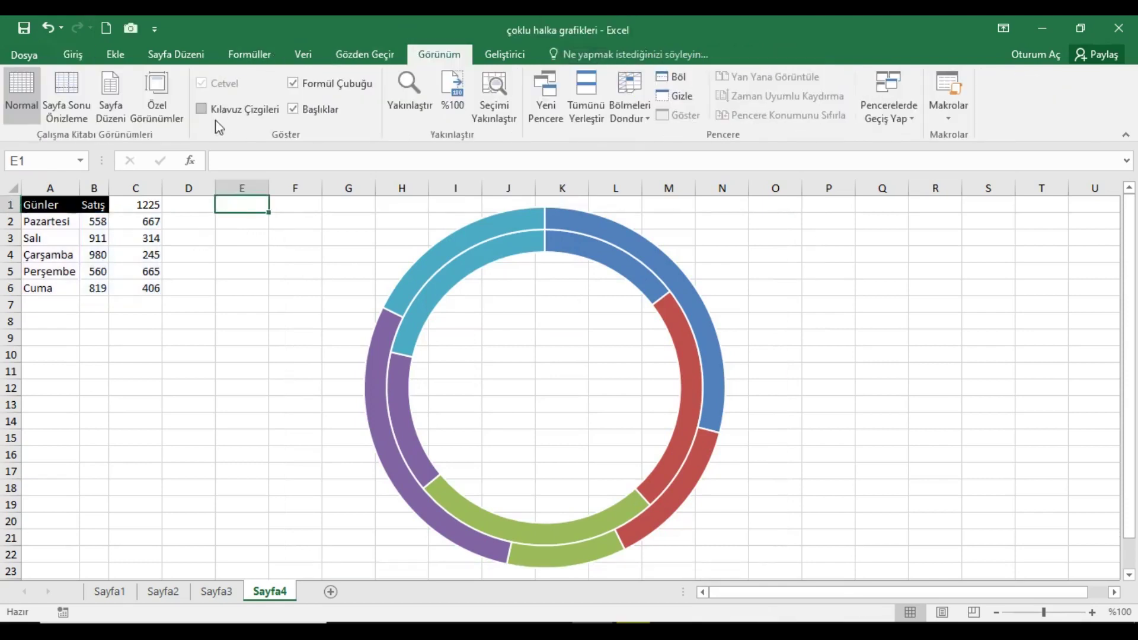
left_click(196, 320)
- Open the Select Data Source dialog for the chart's ring series
left_click(500, 251)
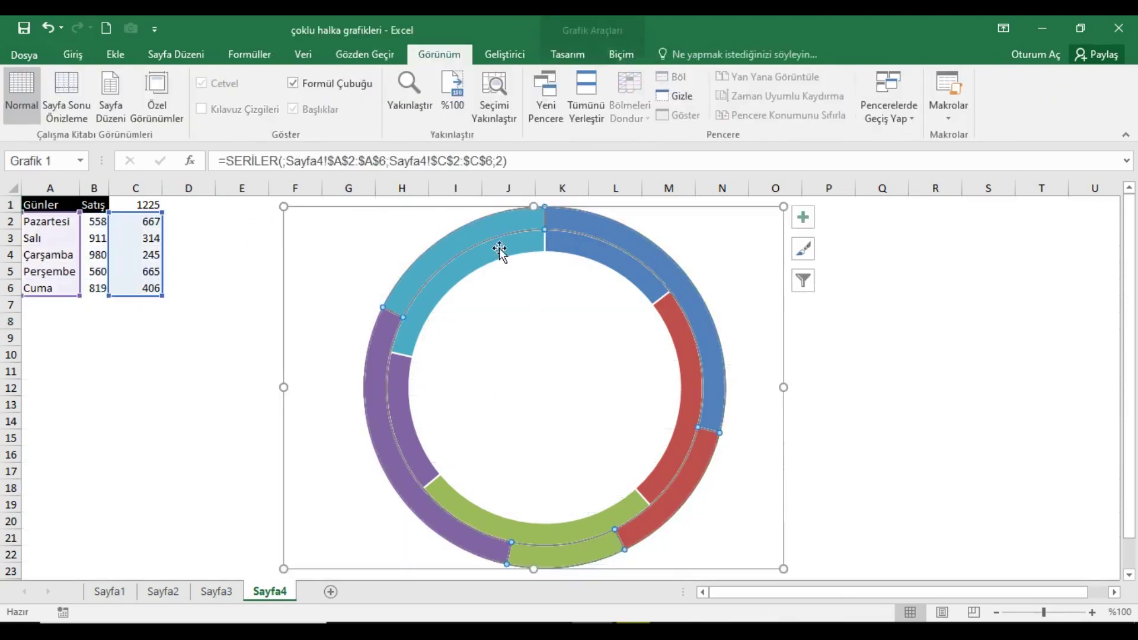
right_click(500, 251)
left_click(529, 310)
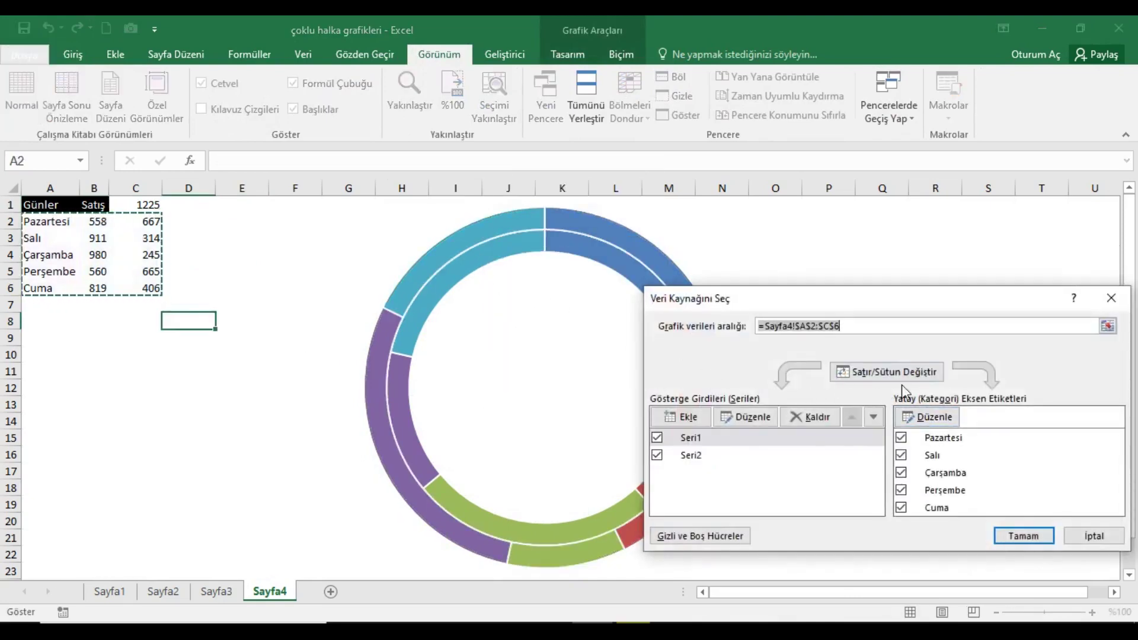
- Switch rows and columns so each weekday becomes its own ring
left_click(887, 373)
left_click(1040, 539)
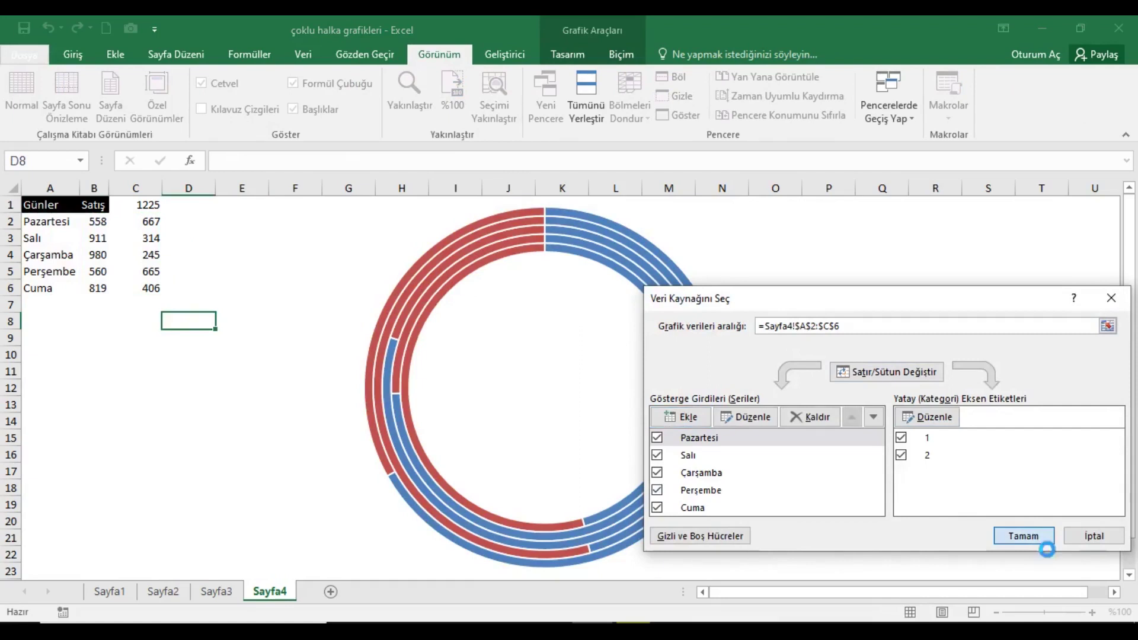
right_click(478, 248)
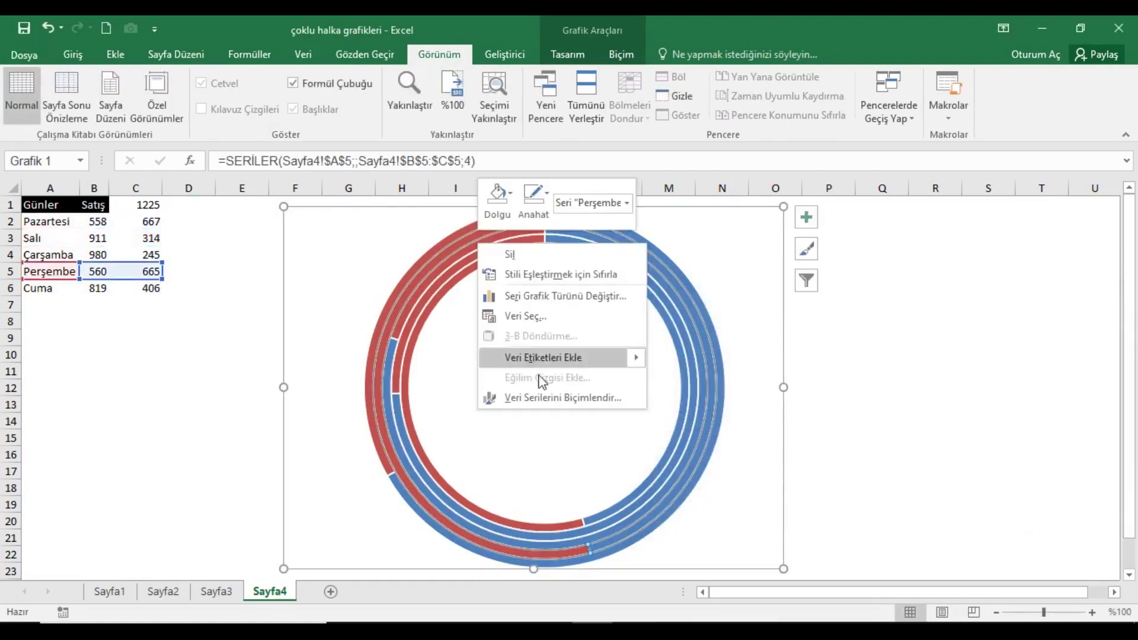
- Reduce the doughnut hole size of the ring series from 75% to 35%
left_click(543, 396)
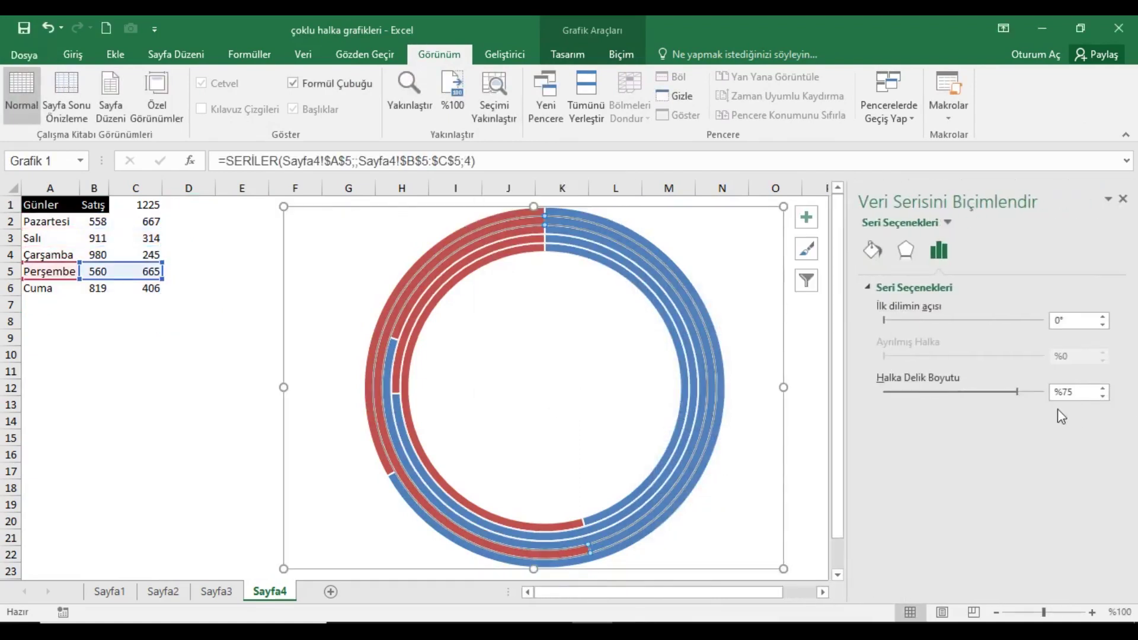
left_click(1104, 396)
left_click(1103, 396)
left_click(1103, 396)
left_click(1104, 396)
left_click(1103, 396)
left_click(1103, 396)
left_click(1103, 396)
left_click(1103, 396)
left_click(1103, 396)
left_click(1103, 396)
left_click(1103, 396)
left_click(1103, 396)
left_click(1104, 396)
left_click(1103, 396)
left_click(1103, 396)
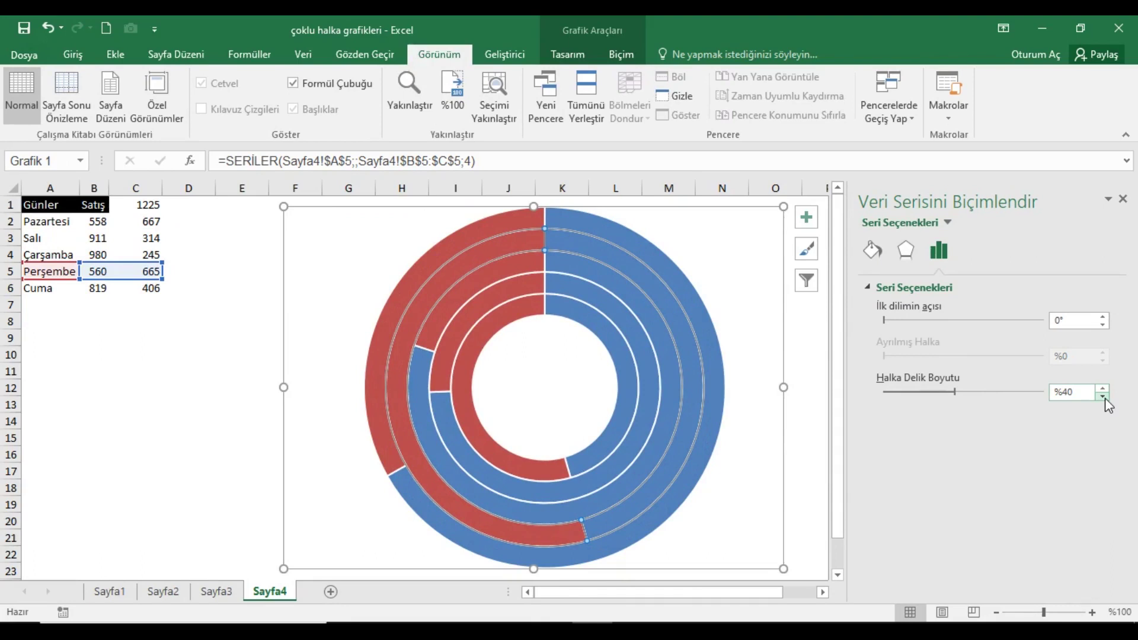
left_click(1103, 396)
left_click(1104, 396)
left_click(1103, 396)
left_click(1103, 396)
left_click(1103, 396)
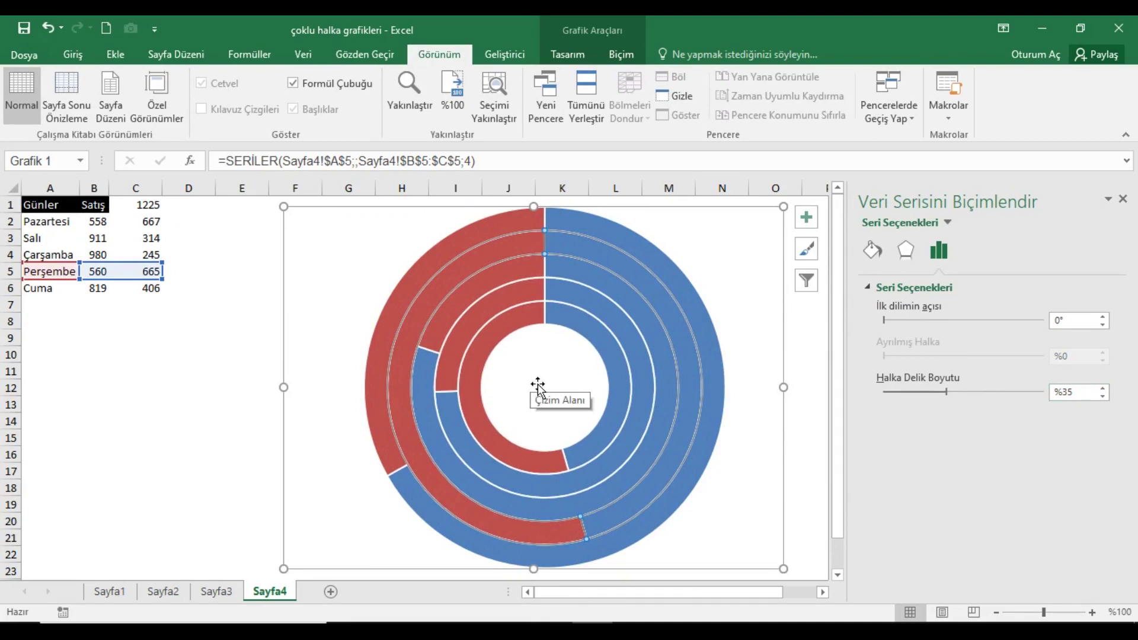
left_click(483, 373)
- Set the red remainder slices of the Pazartesi and Salı rings to No Fill
left_click(484, 372)
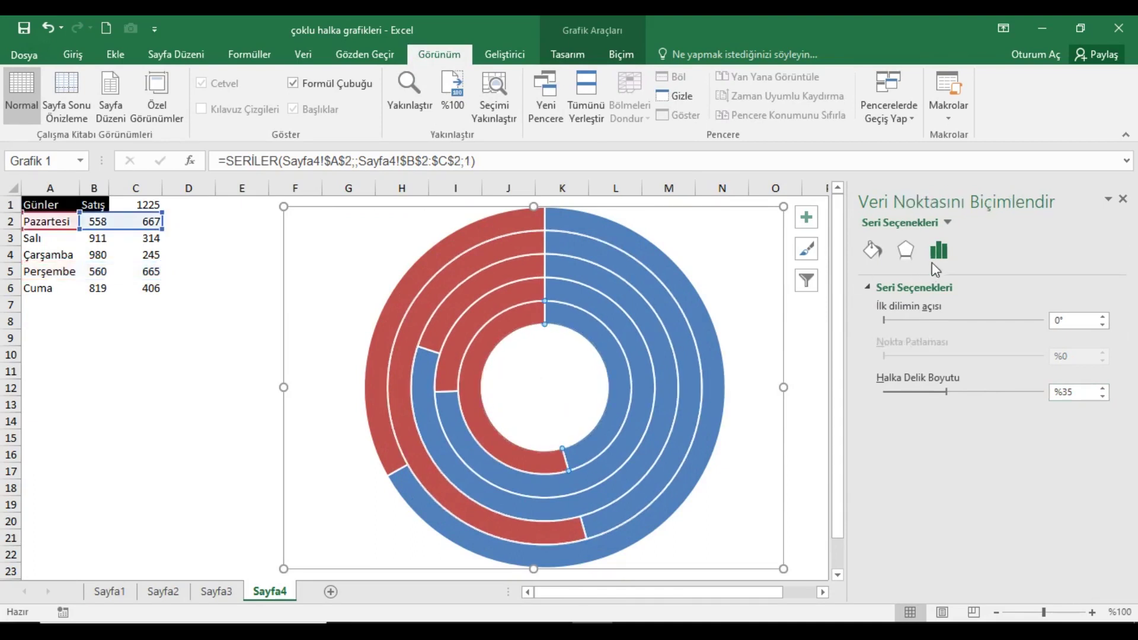
left_click(872, 249)
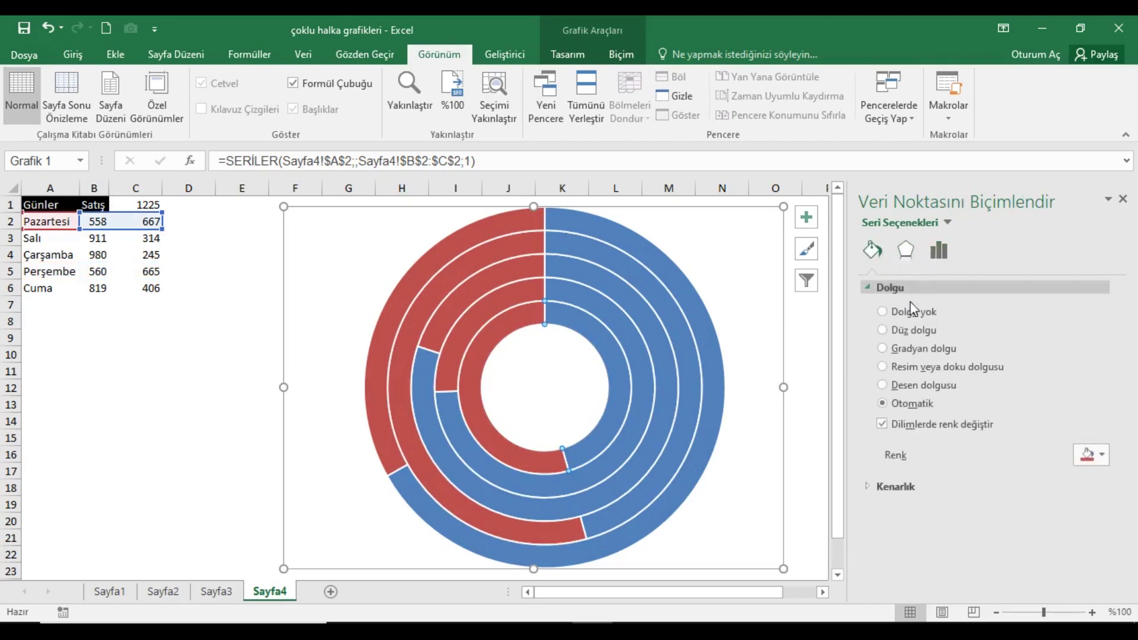
left_click(910, 313)
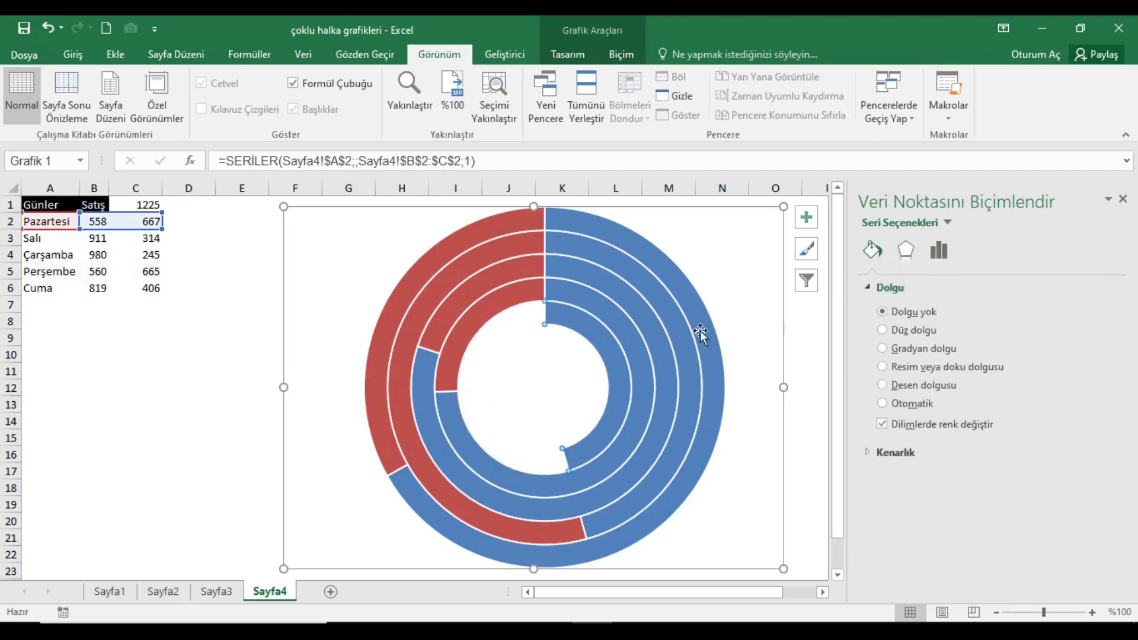
left_click(486, 322)
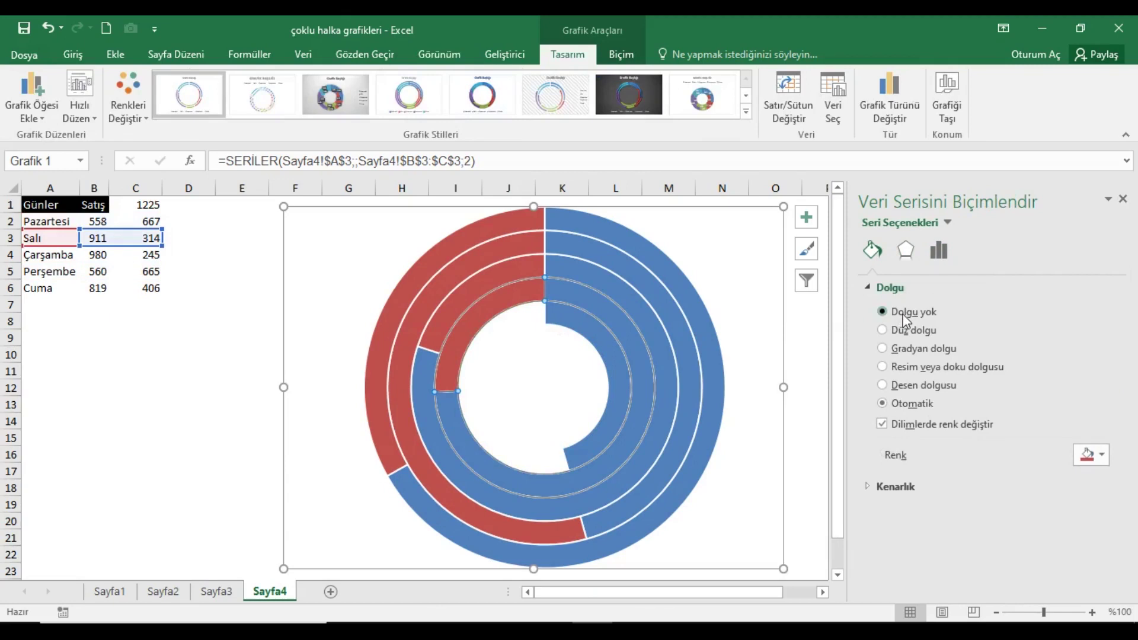
left_click(46, 28)
left_click(496, 319)
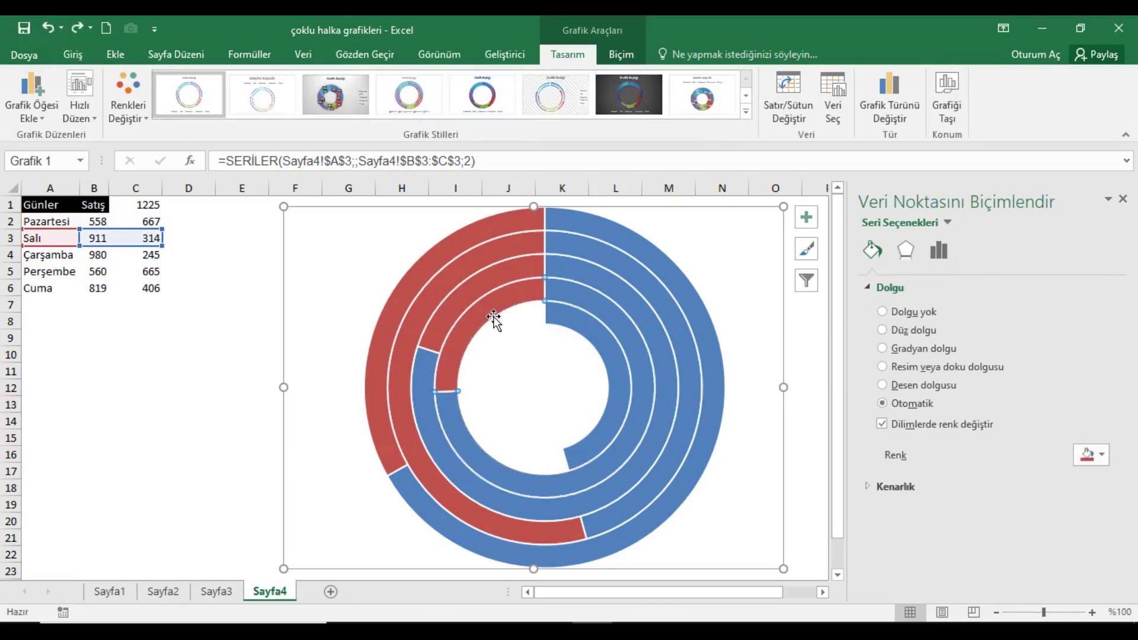
left_click(929, 313)
- Set the red remainder slices of the Çarşamba, Perşembe and Cuma rings to No Fill
left_click(481, 295)
left_click(481, 295)
left_click(487, 297)
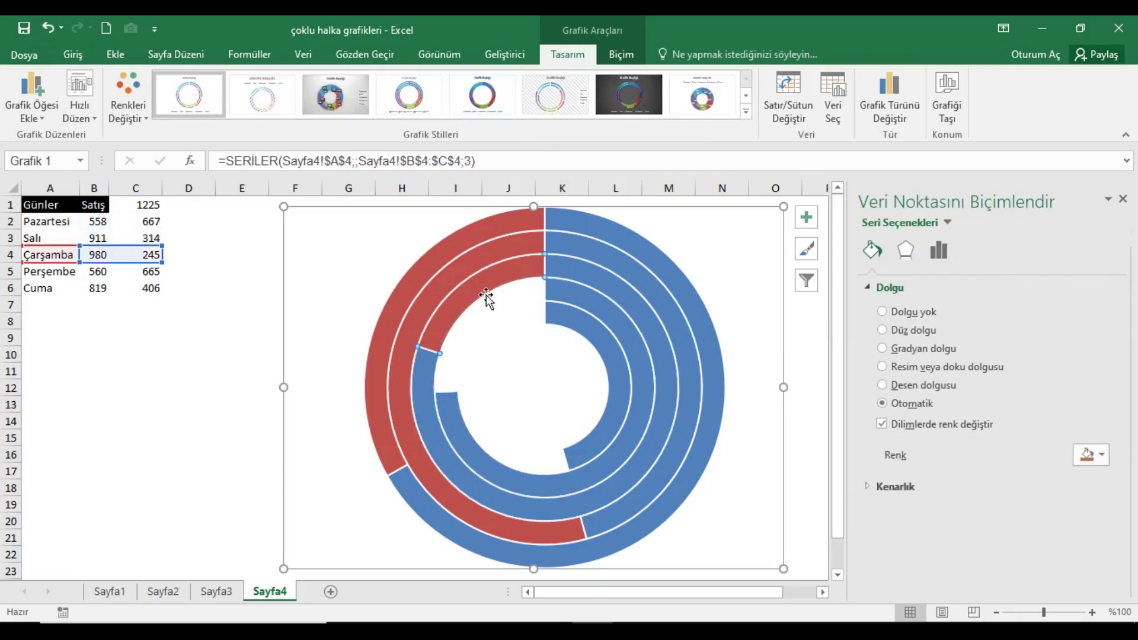
left_click(910, 314)
left_click(458, 282)
left_click(458, 282)
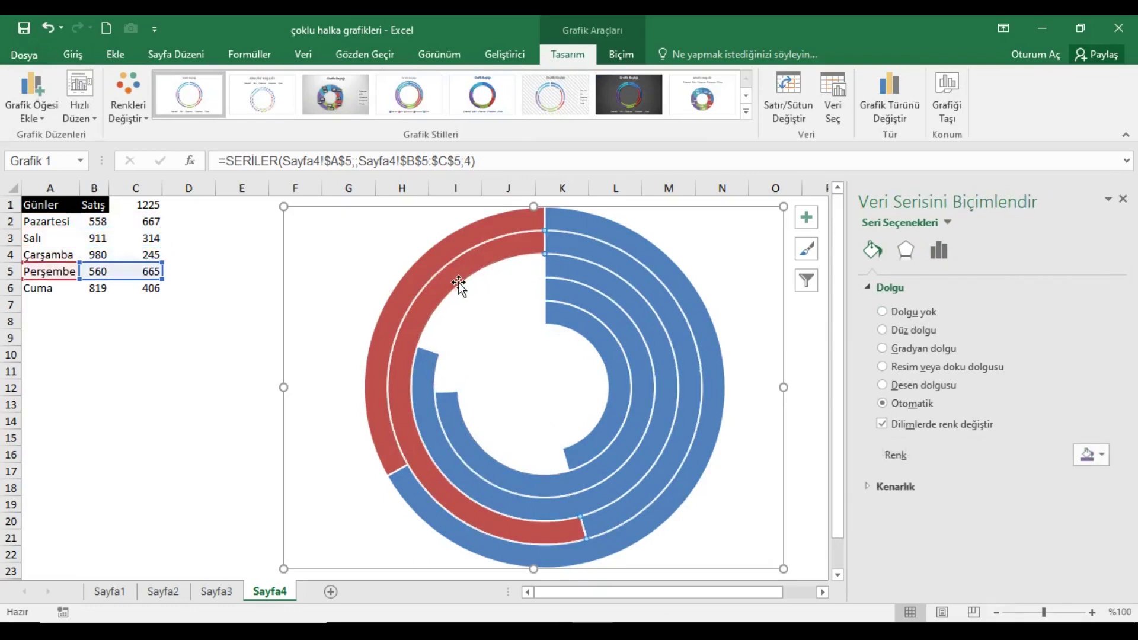
left_click(930, 313)
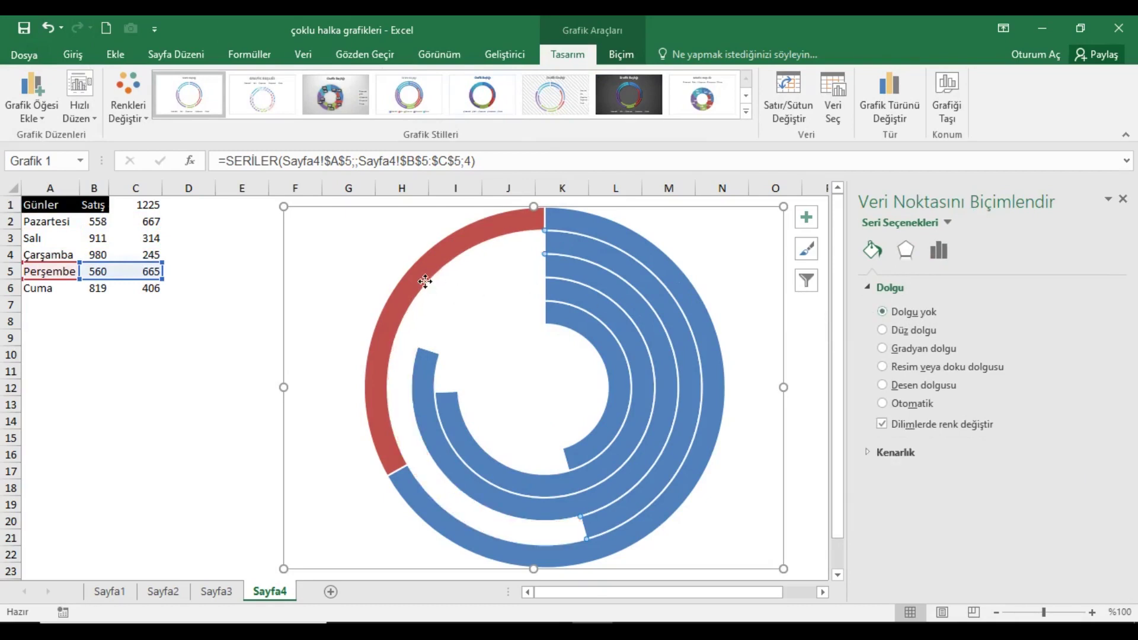
left_click(431, 281)
left_click(430, 281)
left_click(902, 318)
mouse_move(634, 252)
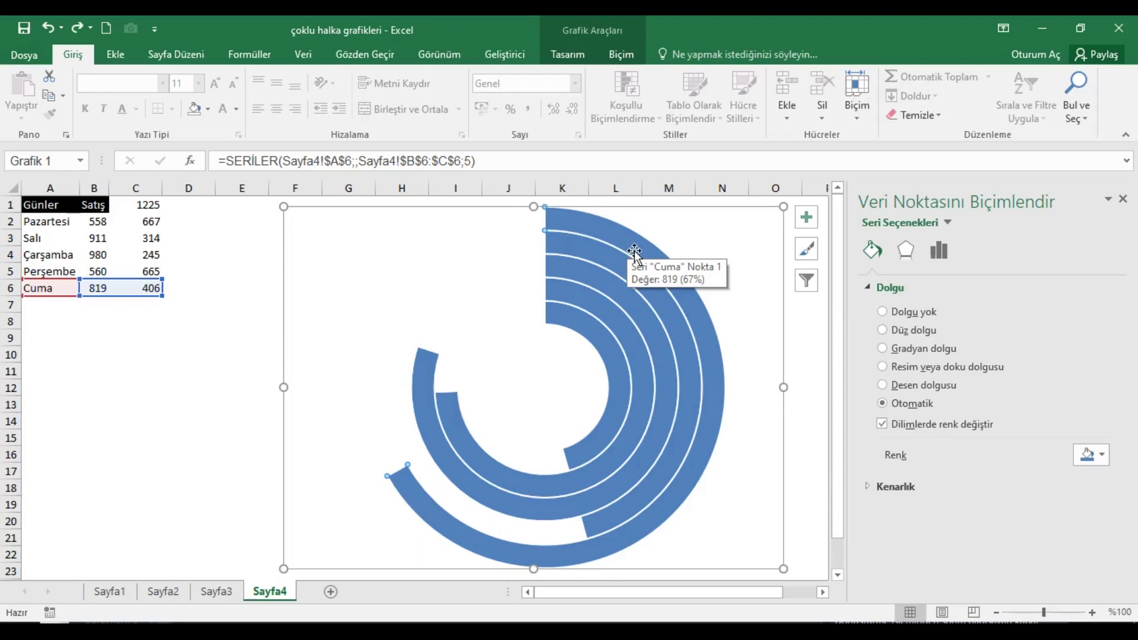
- Give the Cuma, Perşembe and Çarşamba arcs solid dark navy and dark blue fills
left_click(909, 331)
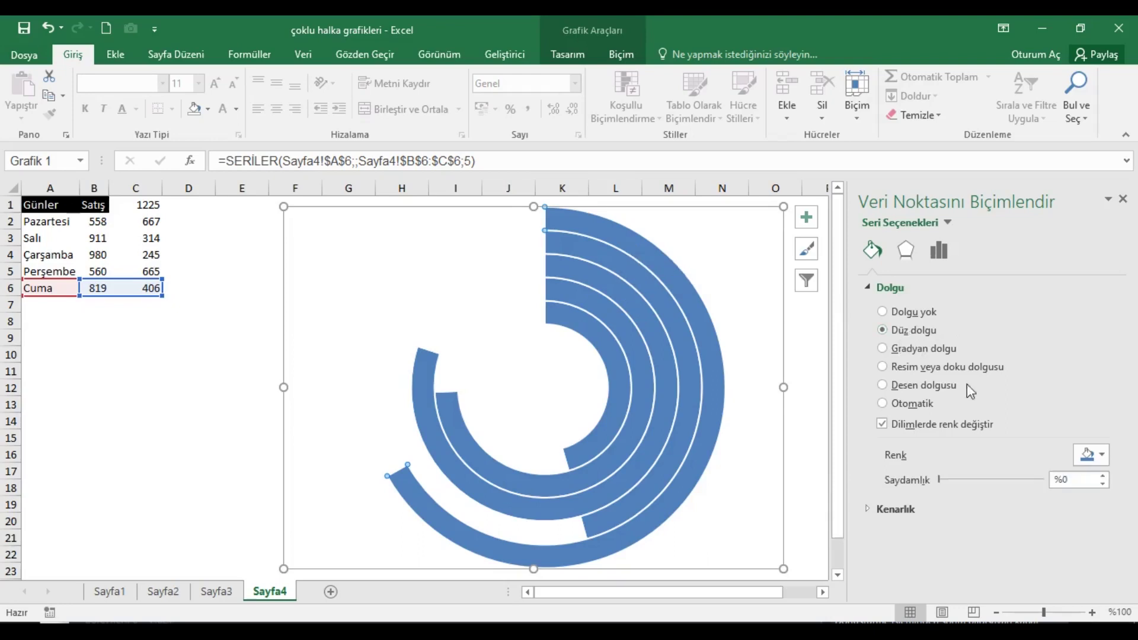
left_click(1102, 455)
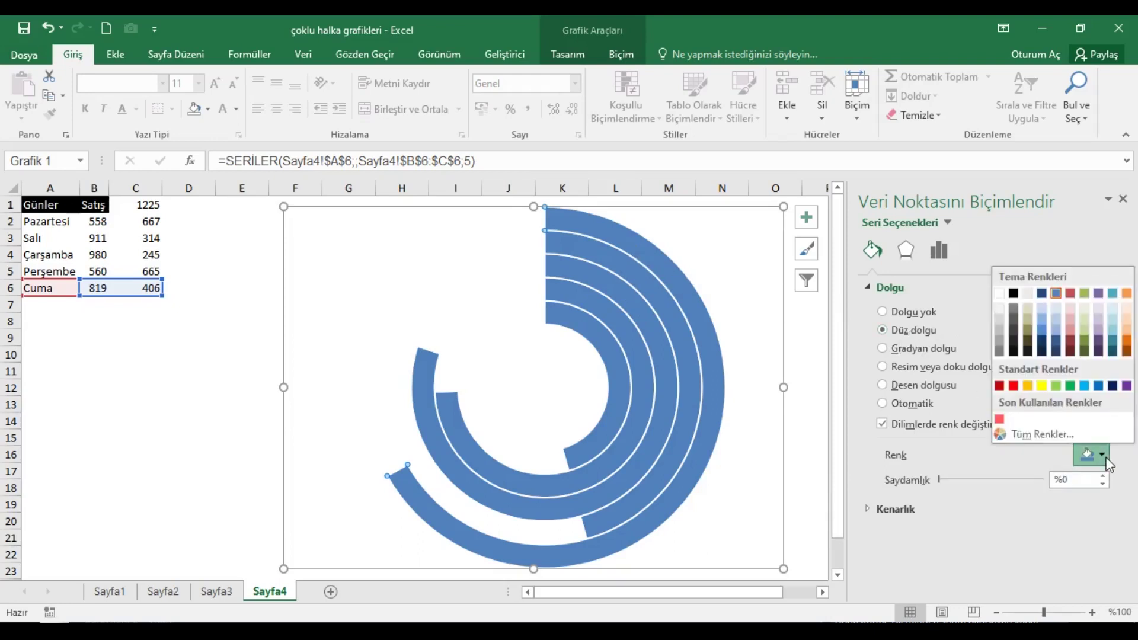
left_click(1113, 386)
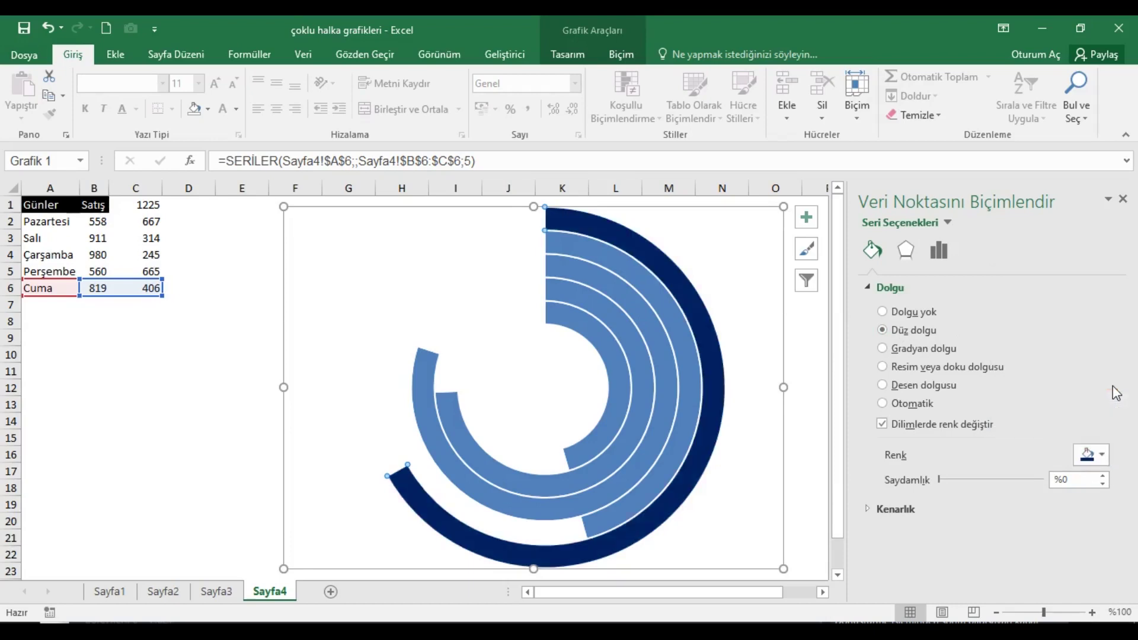
left_click(686, 348)
left_click(686, 348)
left_click(921, 330)
left_click(1101, 456)
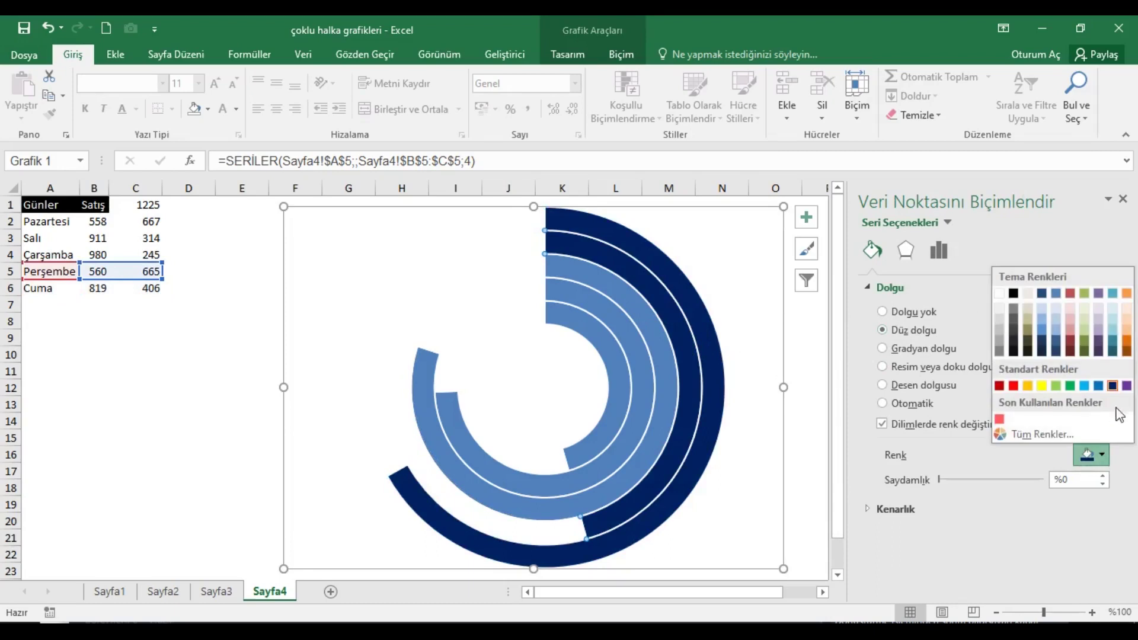
left_click(1042, 342)
left_click(656, 332)
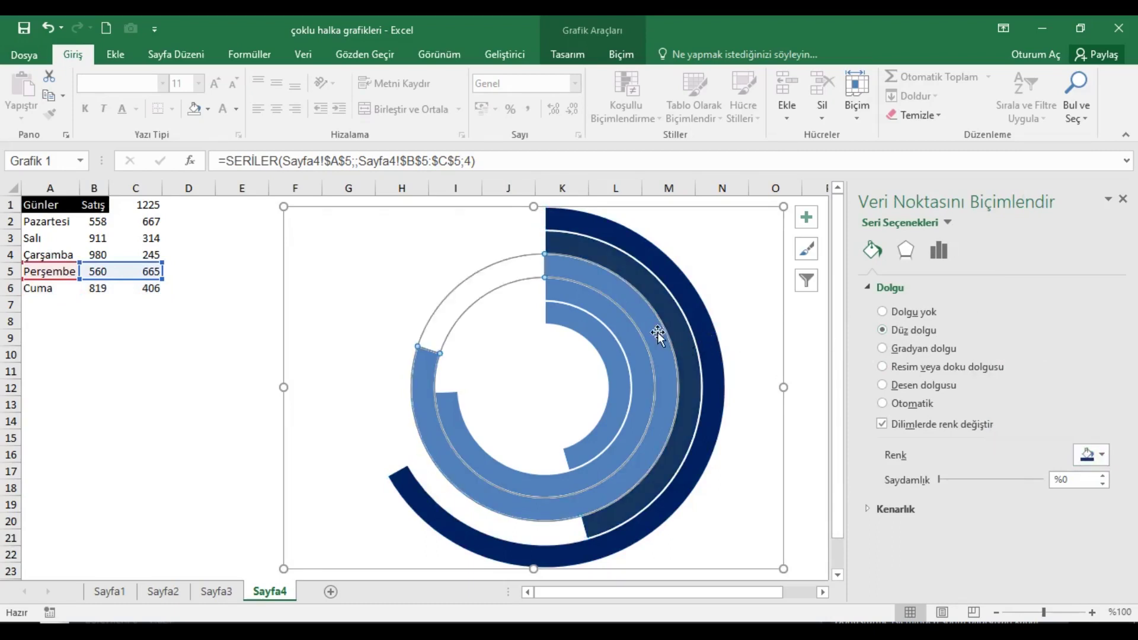
left_click(914, 330)
left_click(1103, 453)
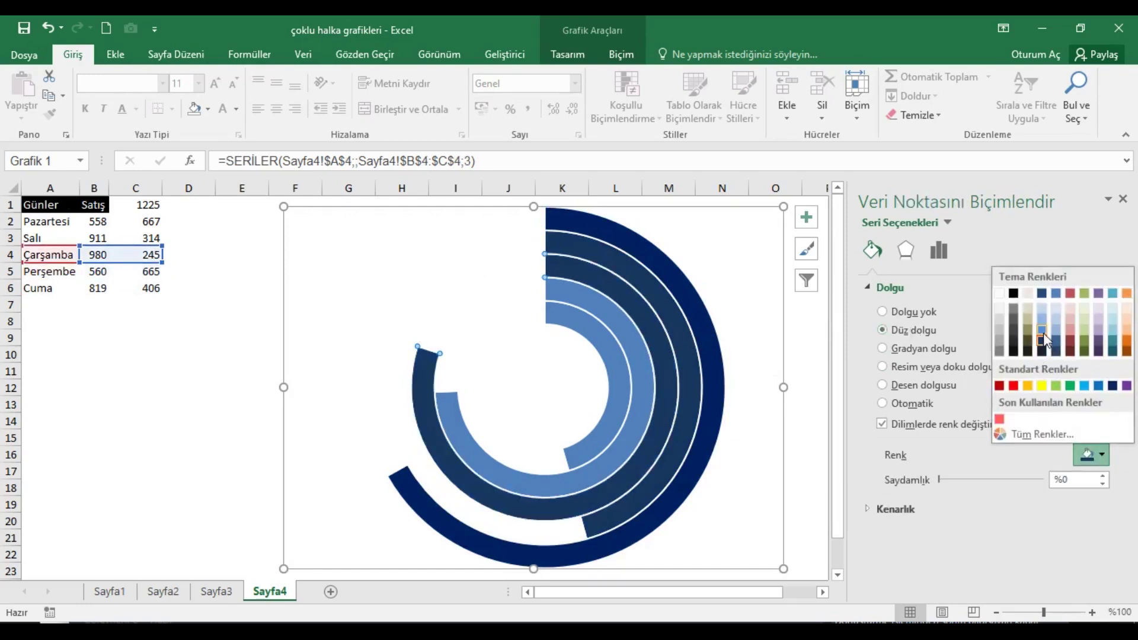
left_click(1044, 335)
- Colour the Salı arc a lighter blue and the innermost Pazartesi arc pale blue
left_click(651, 366)
left_click(650, 366)
left_click(1102, 456)
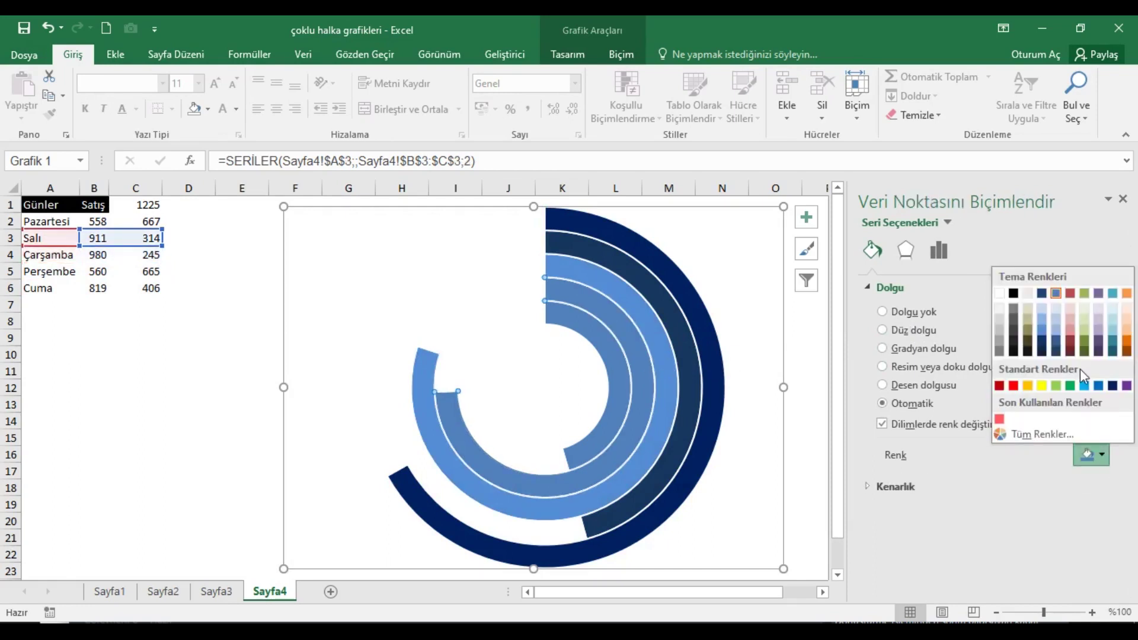
left_click(1041, 320)
left_click(624, 369)
left_click(624, 369)
left_click(1104, 460)
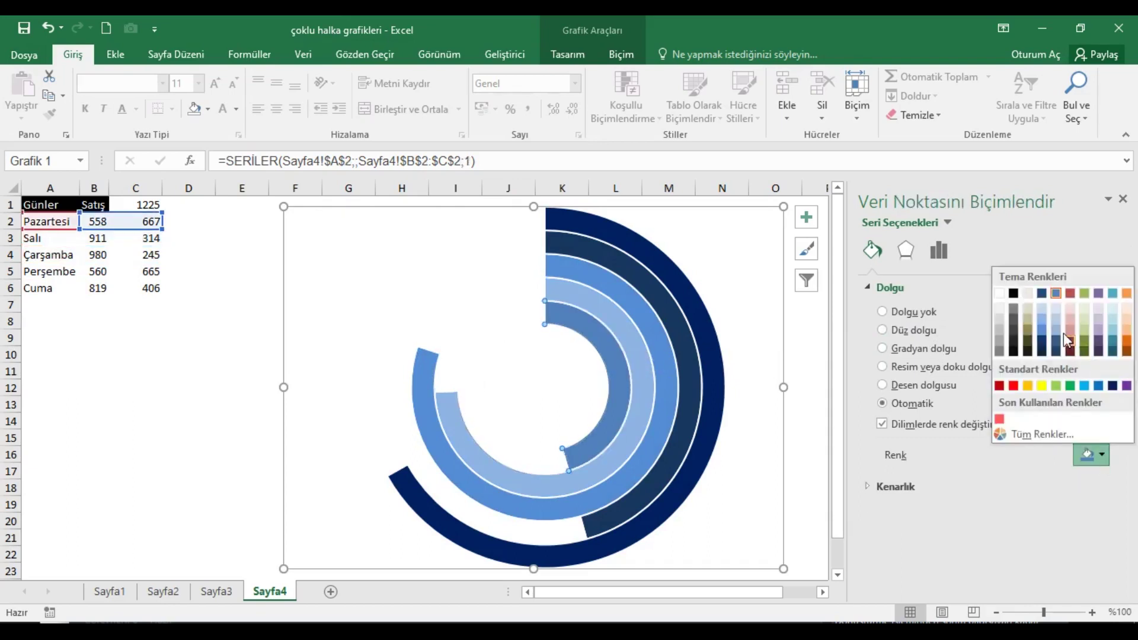
left_click(1042, 309)
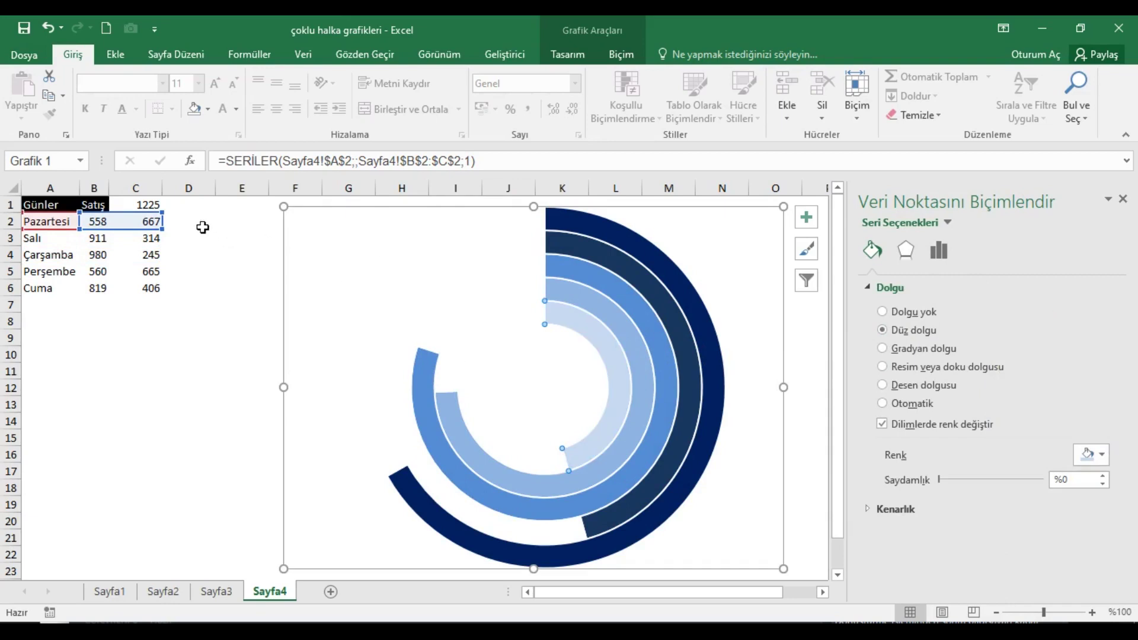
left_click(151, 210)
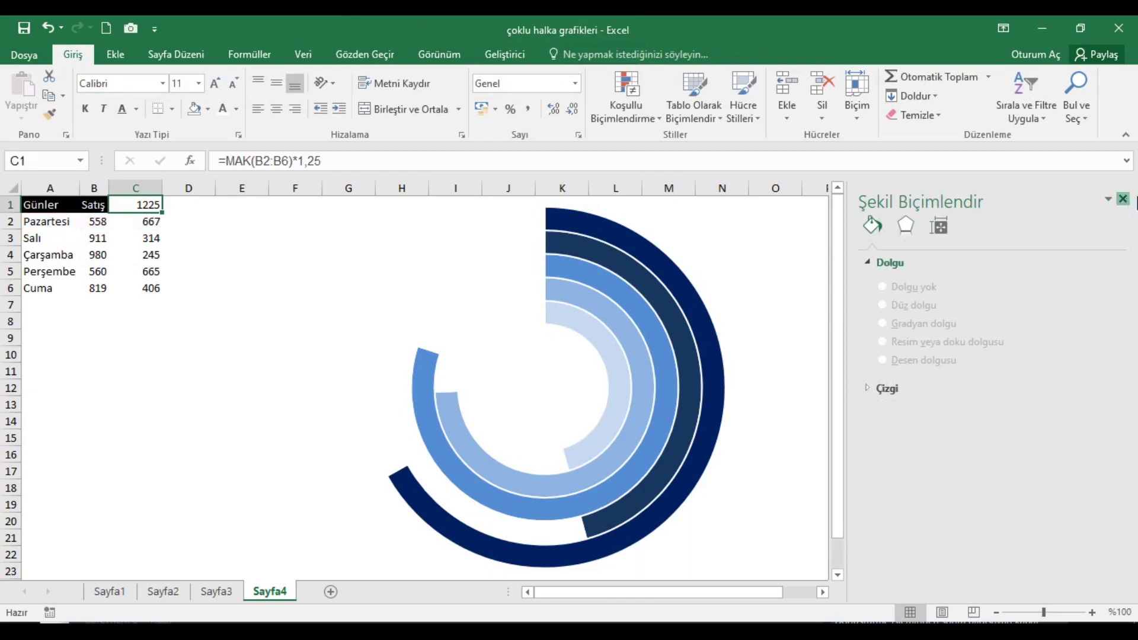
- Enter the heading Etiket in cell D1
left_click(1121, 201)
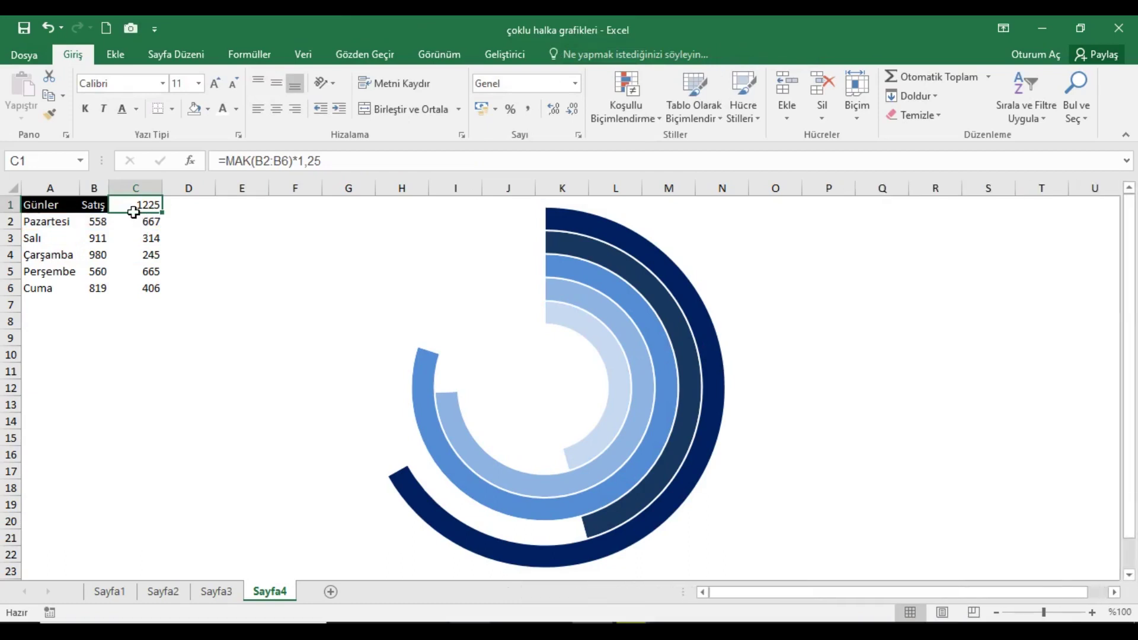
left_click(195, 215)
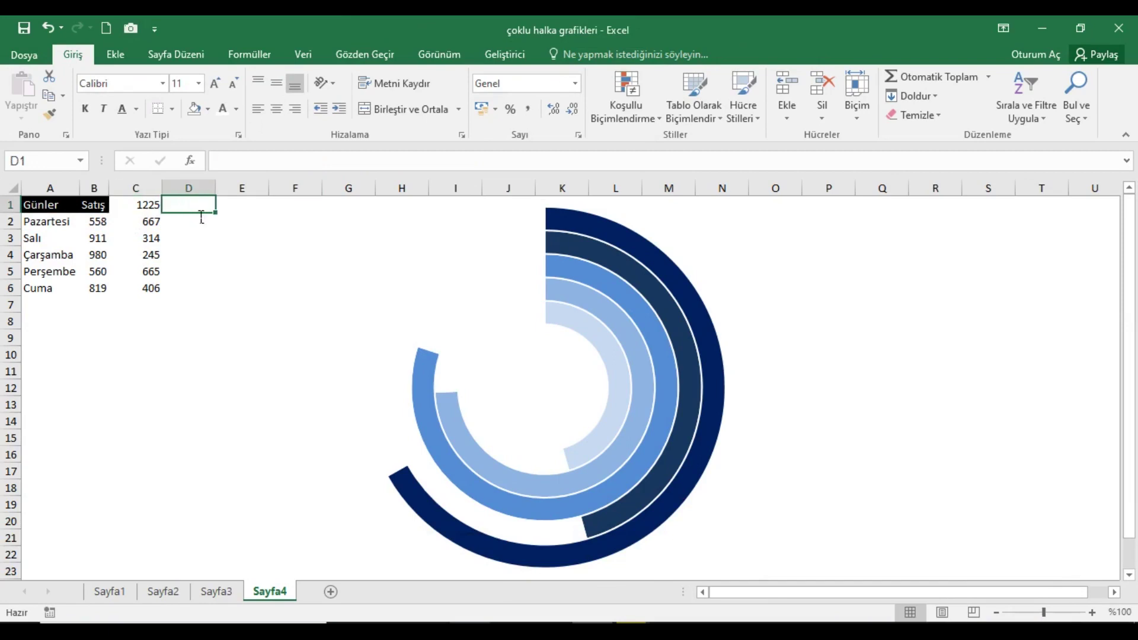
type("Etiket")
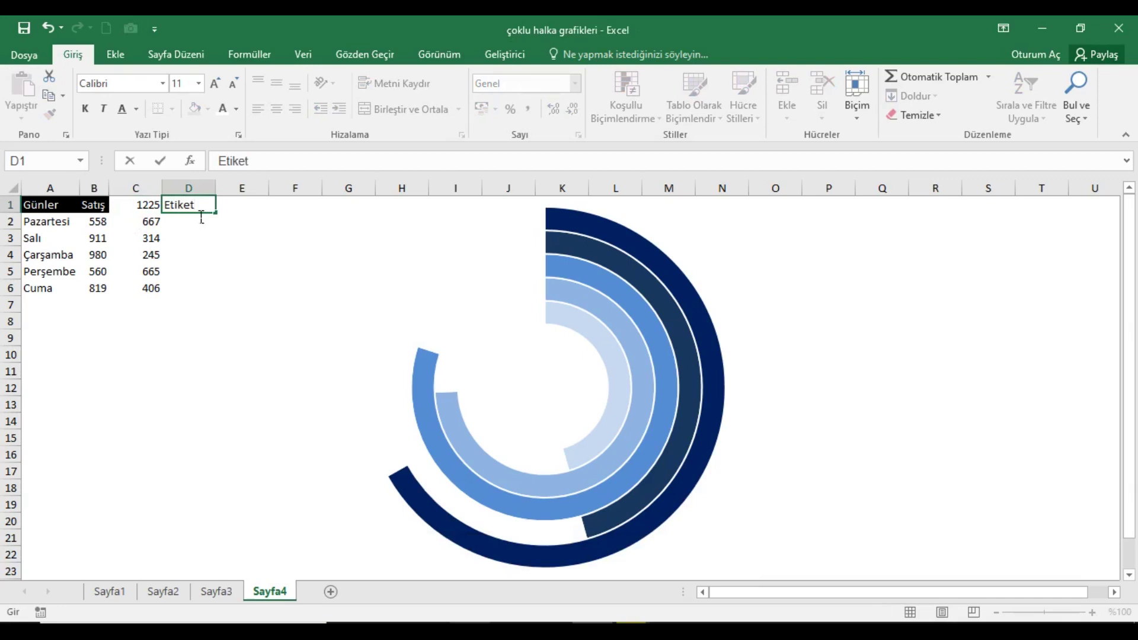
key("Return")
- Enter =A2&" ("&B2&")" in D2 and fill it down to D6
type("=")
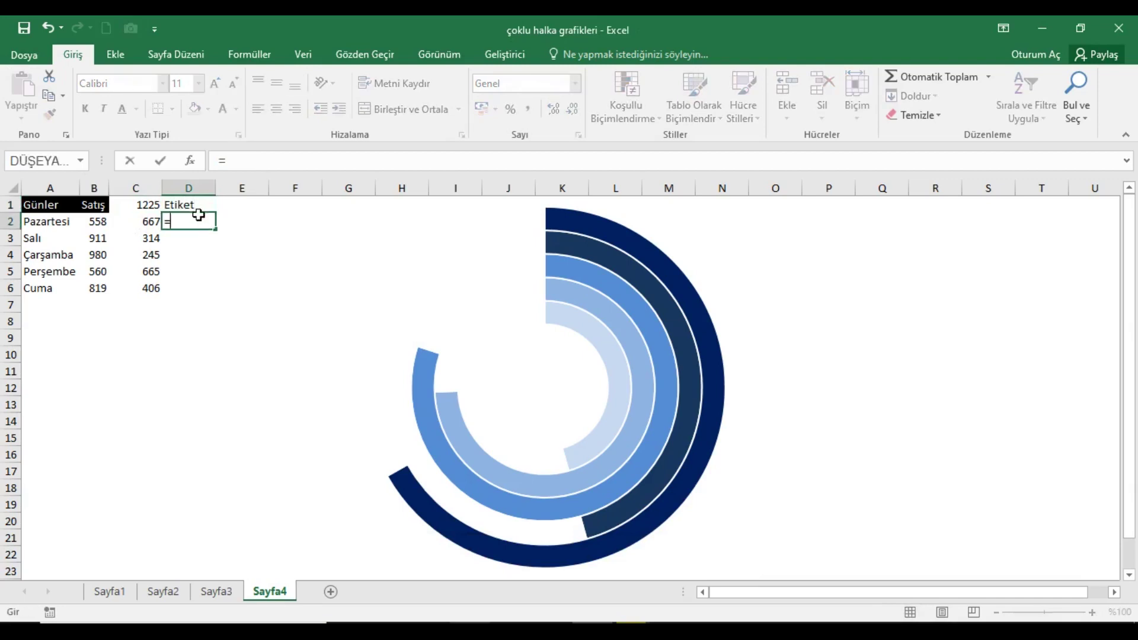
left_click(68, 225)
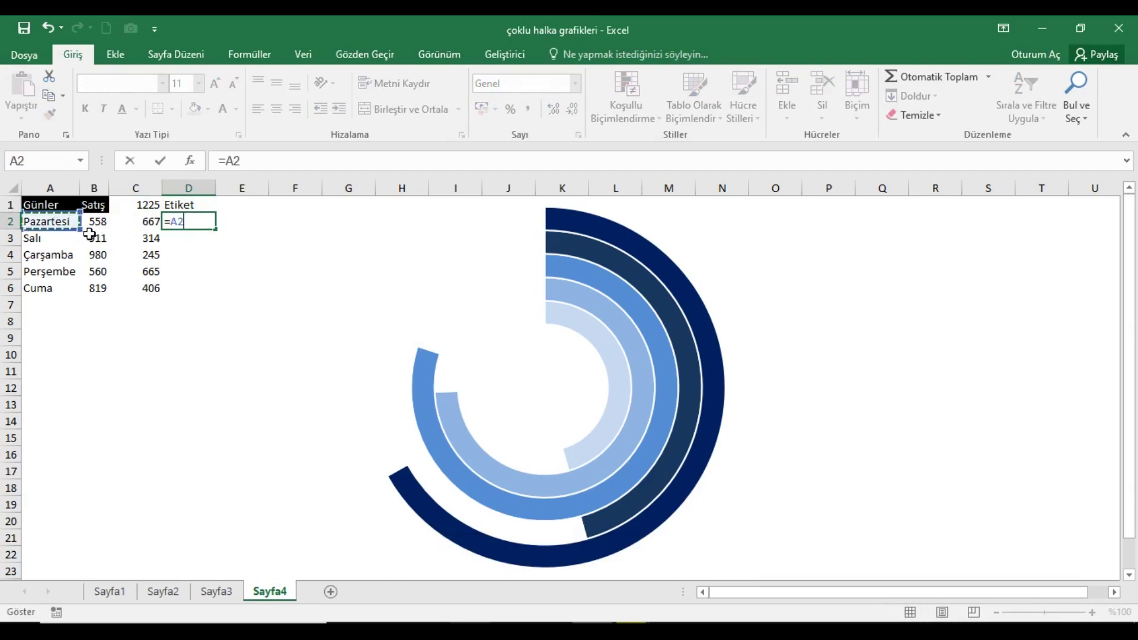
type("&")
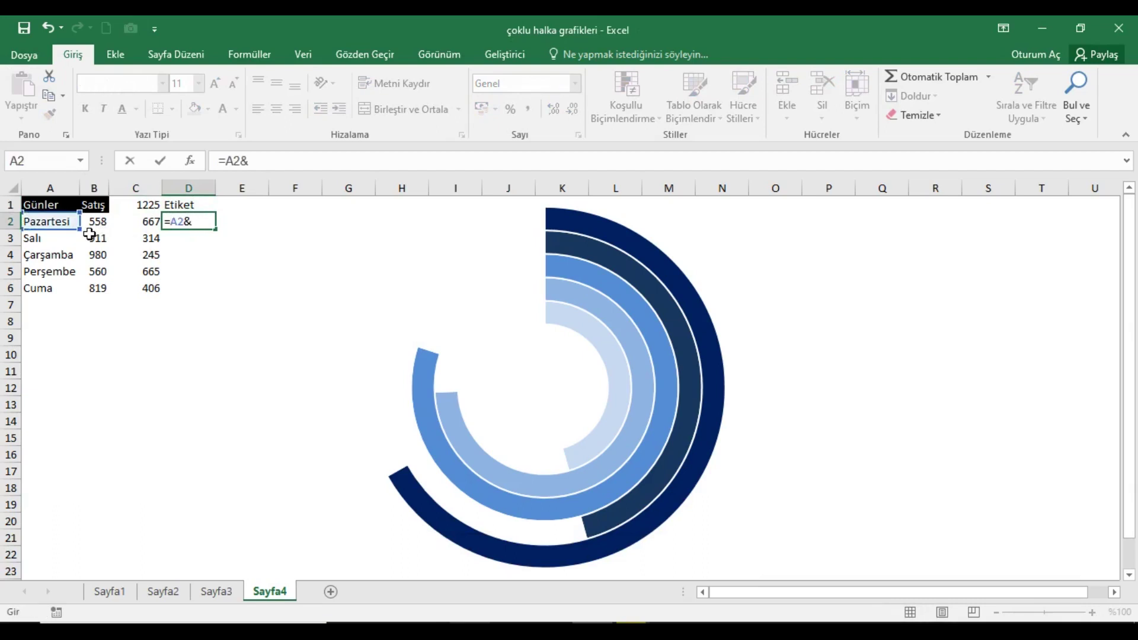
type("\" (\"&")
left_click(100, 226)
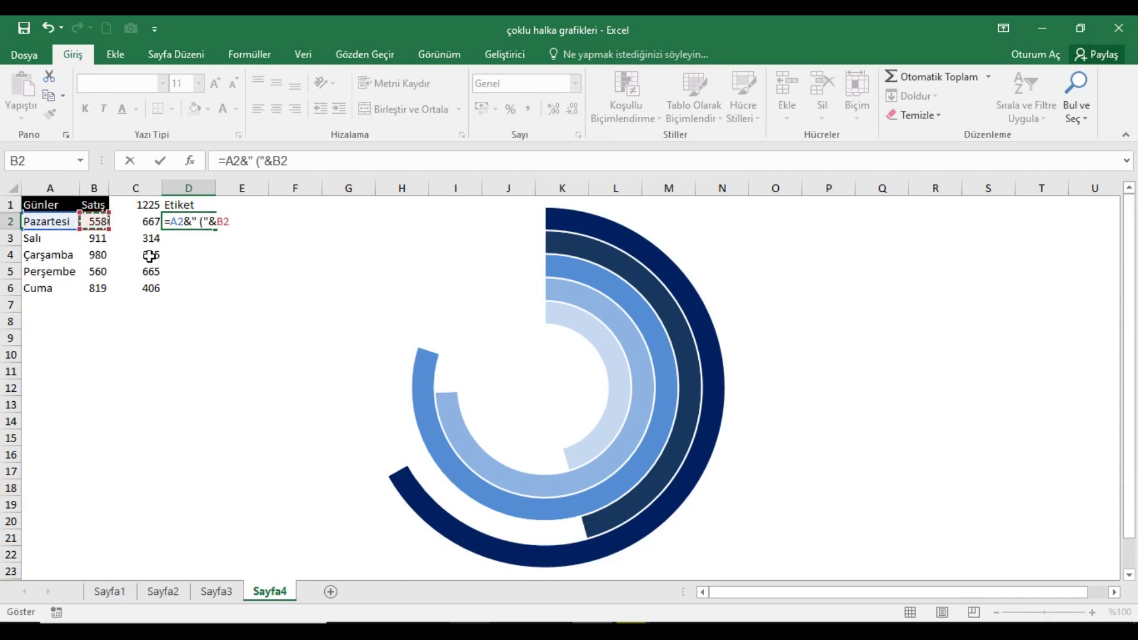
type("&")
key("Return")
left_click_drag(199, 223, 198, 290)
key("ctrl+d")
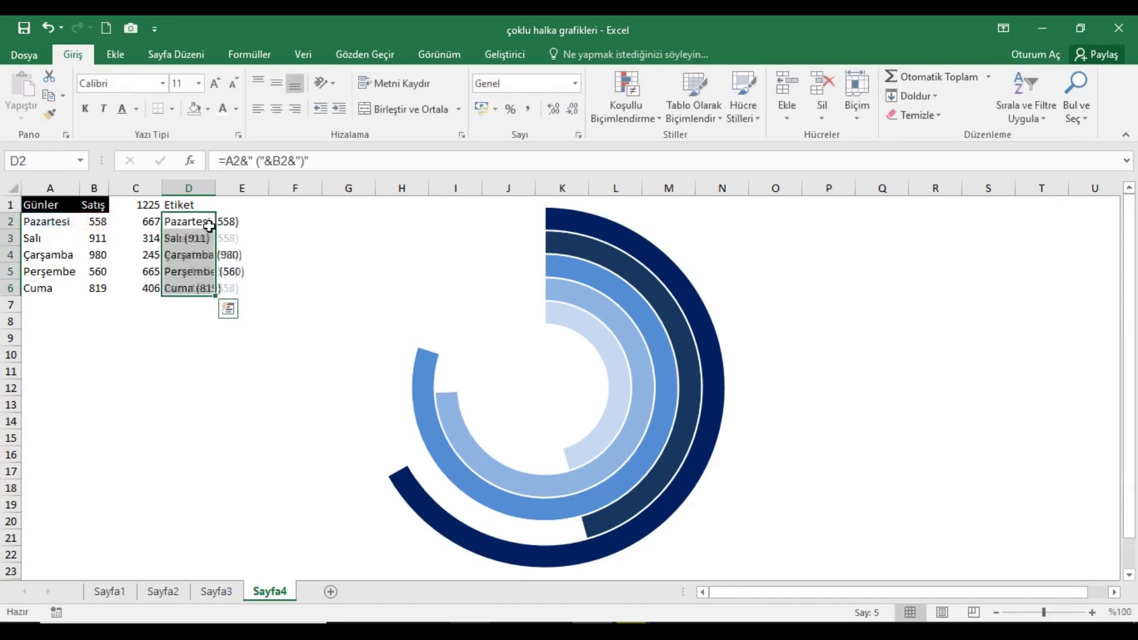
left_click(196, 188)
left_click(204, 222)
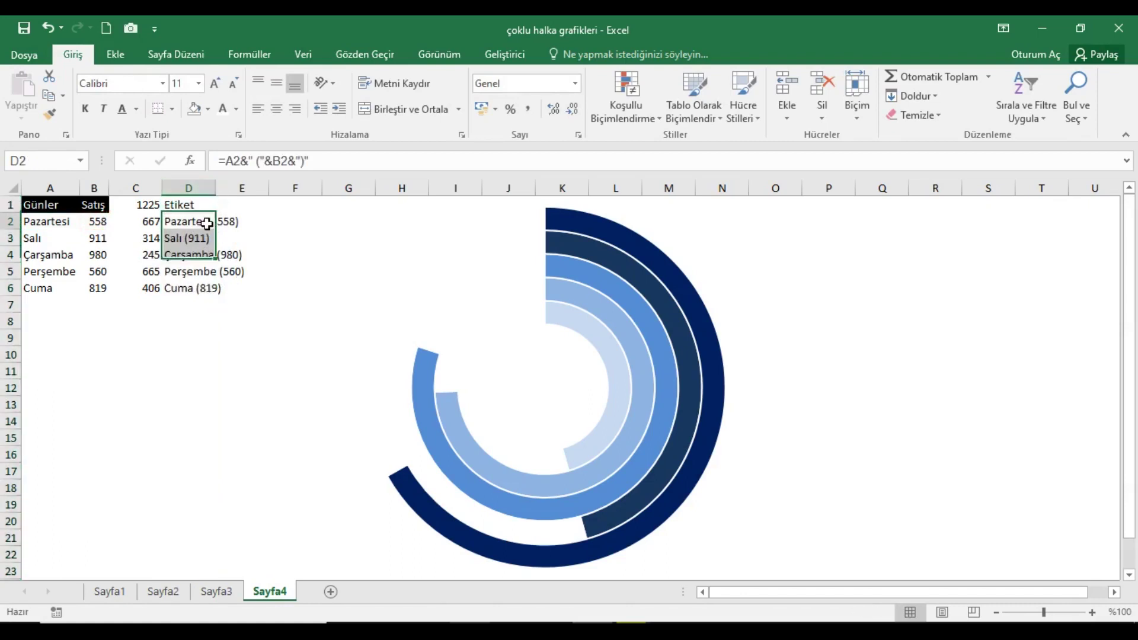
left_click(116, 54)
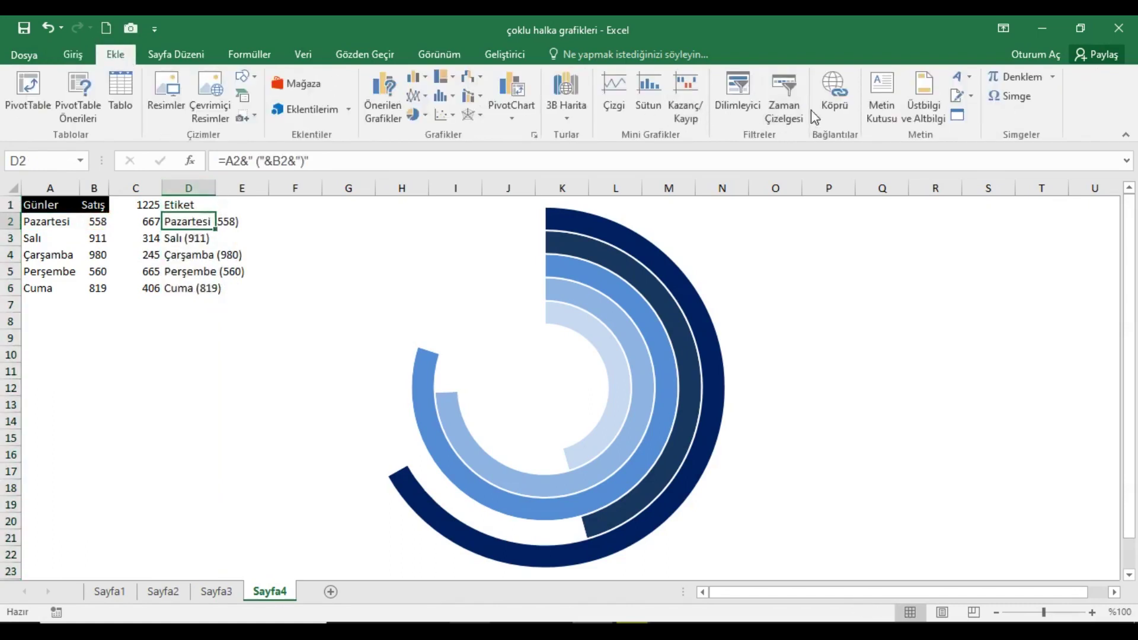
- Insert a text box linked to =$D$2 showing Pazartesi (558), and widen it
left_click(880, 94)
left_click(336, 272)
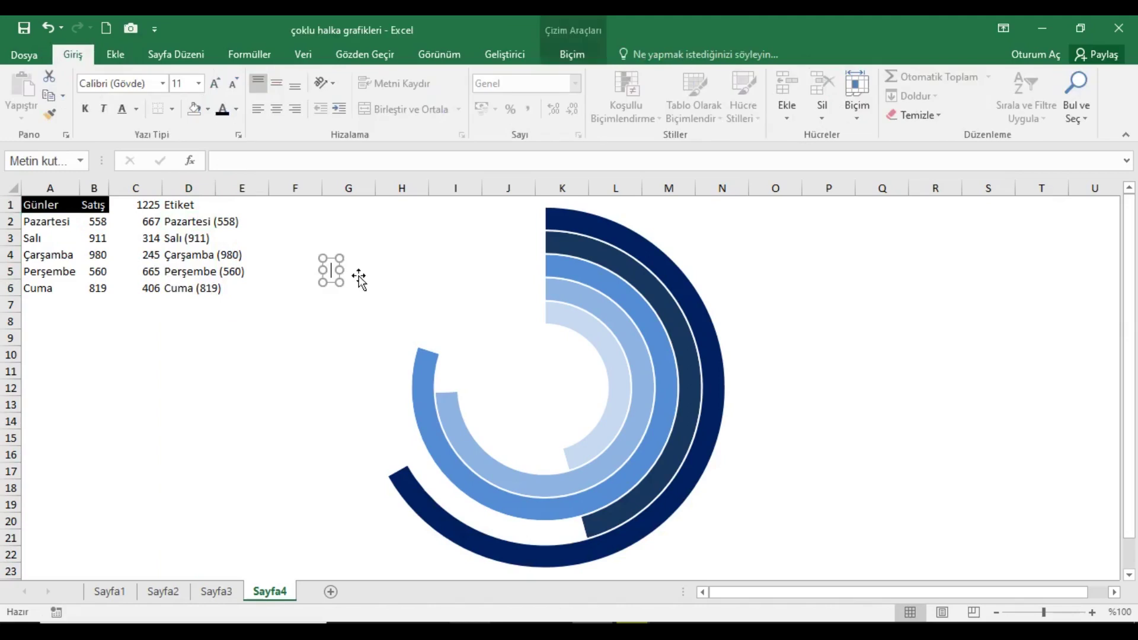
left_click(267, 166)
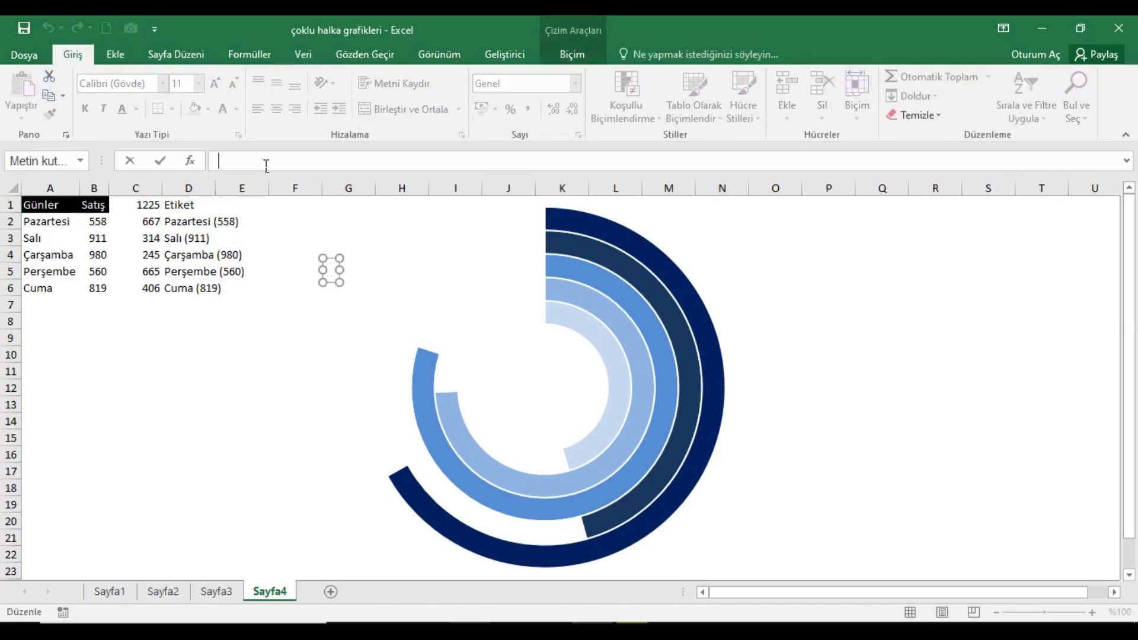
type("=")
left_click(198, 223)
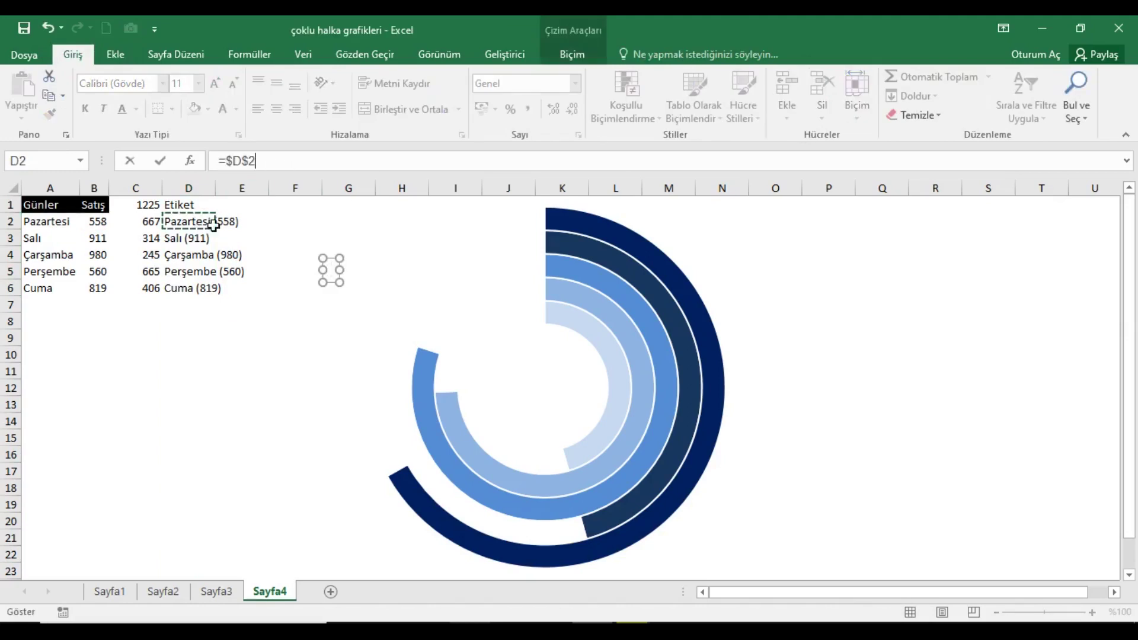
key("Return")
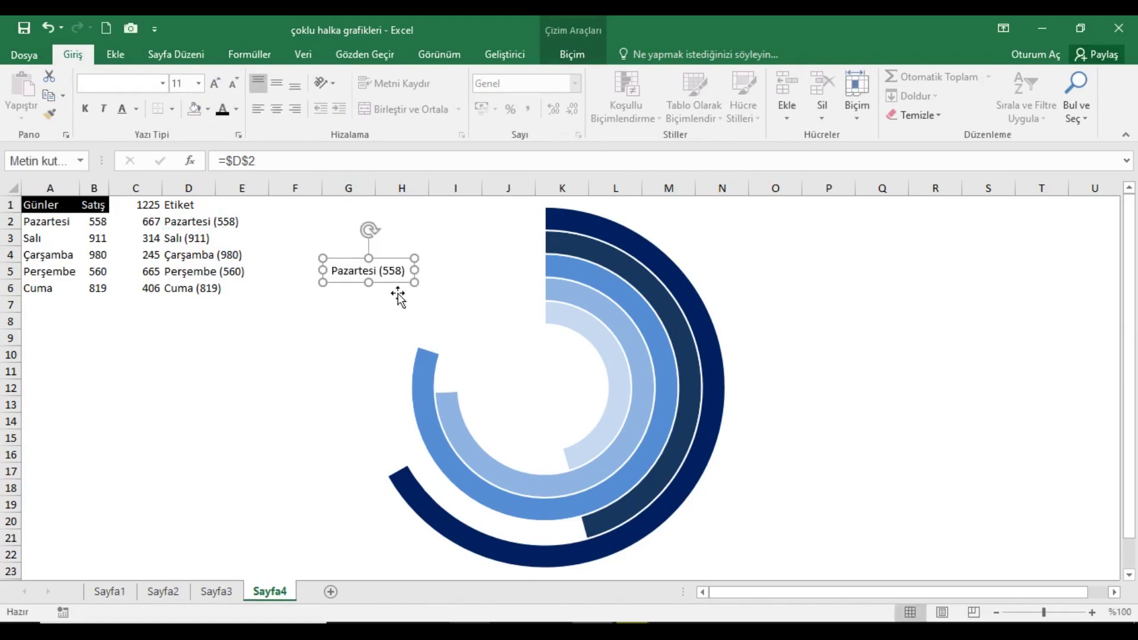
left_click_drag(322, 283, 306, 284)
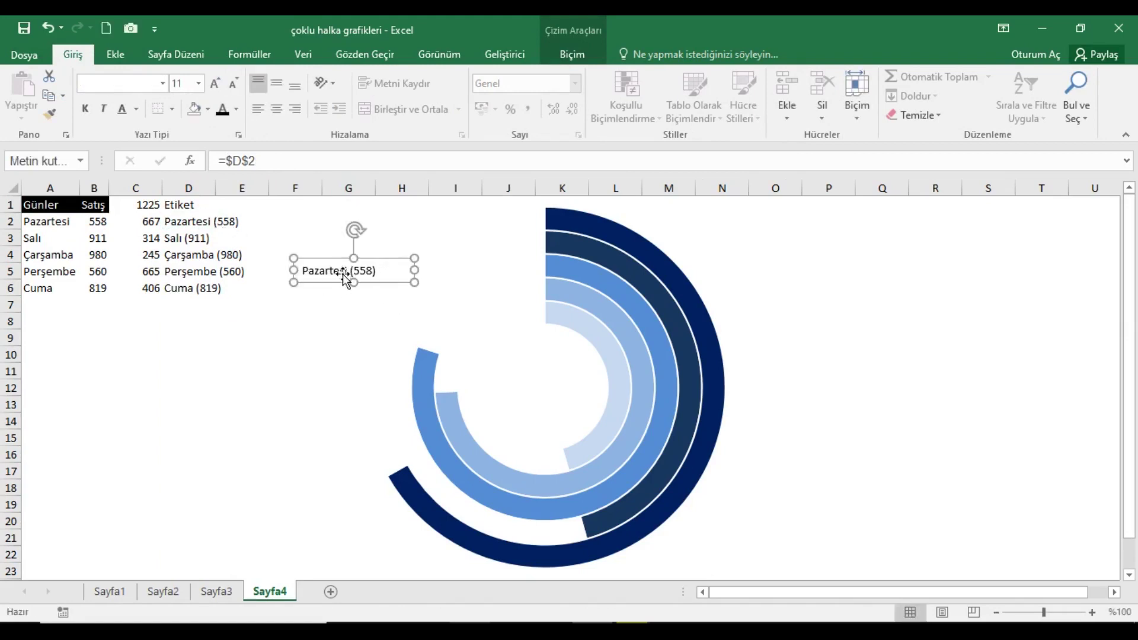
- Give the Pazartesi (558) text box no fill and no outline
left_click(572, 55)
left_click(418, 77)
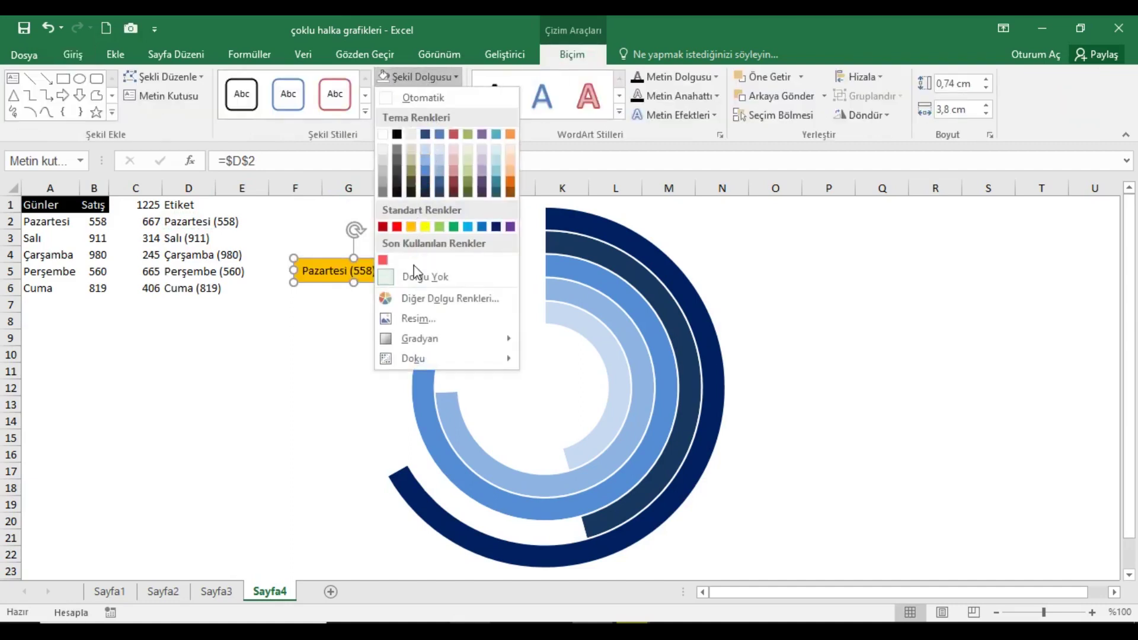
left_click(418, 96)
left_click(418, 96)
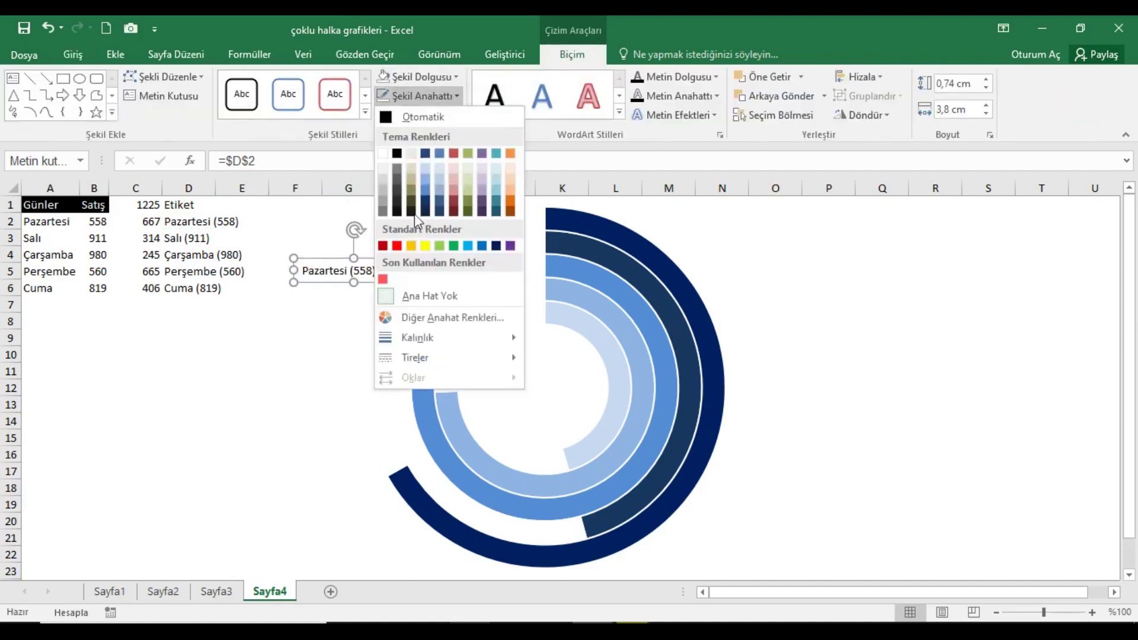
left_click(419, 296)
- Make the label bold, 12 pt, right- and middle-aligned, and move it beside the innermost ring
left_click(74, 54)
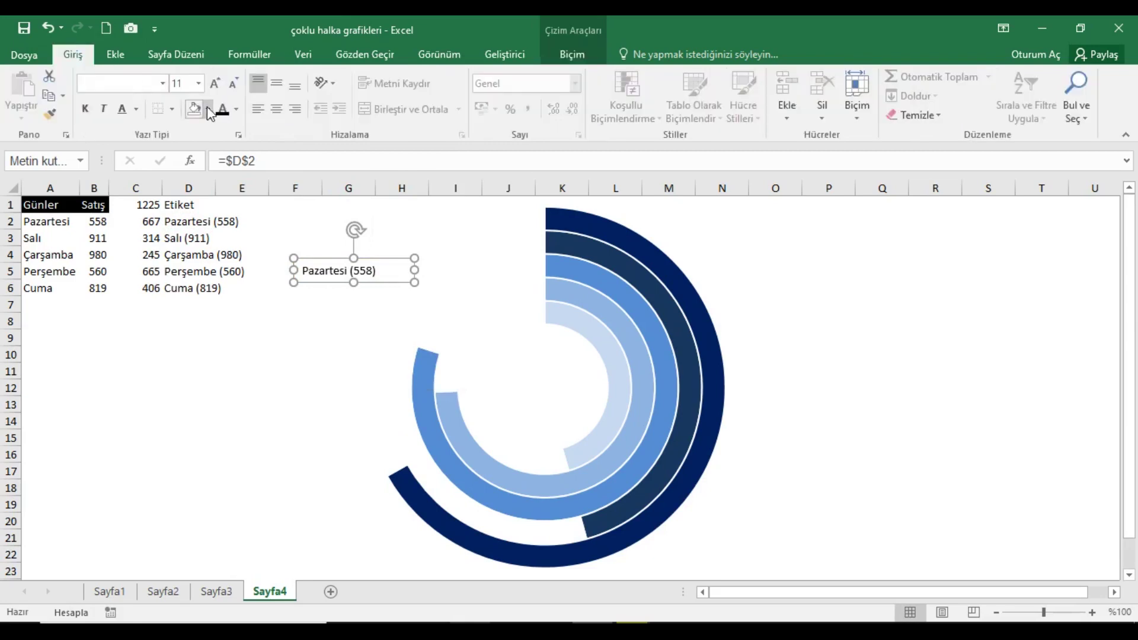
left_click(216, 85)
left_click(296, 107)
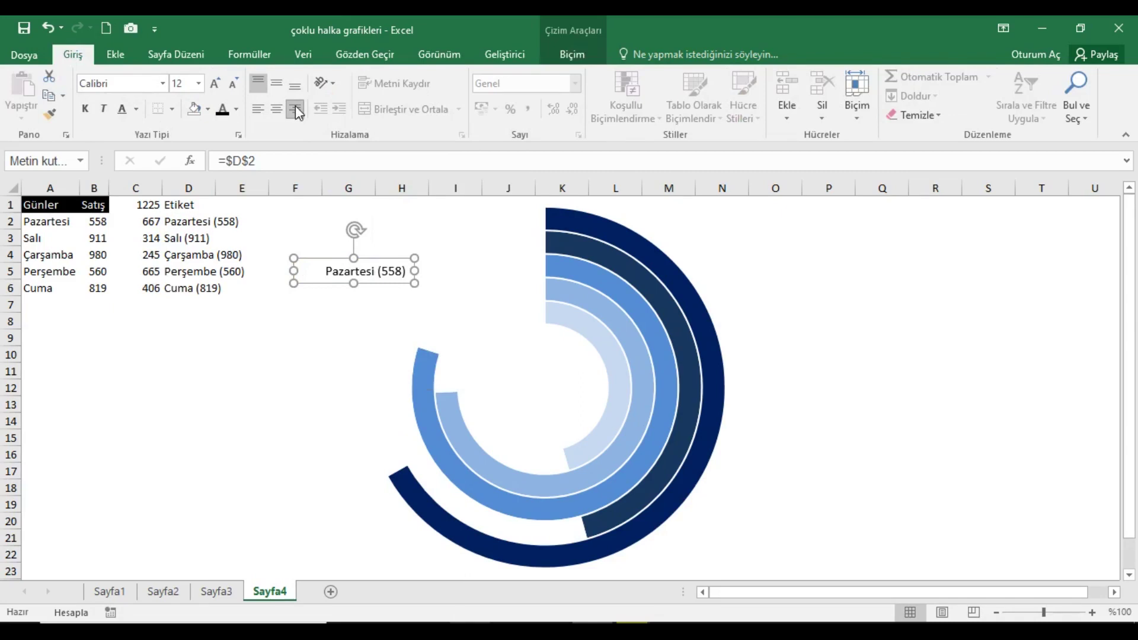
left_click(279, 83)
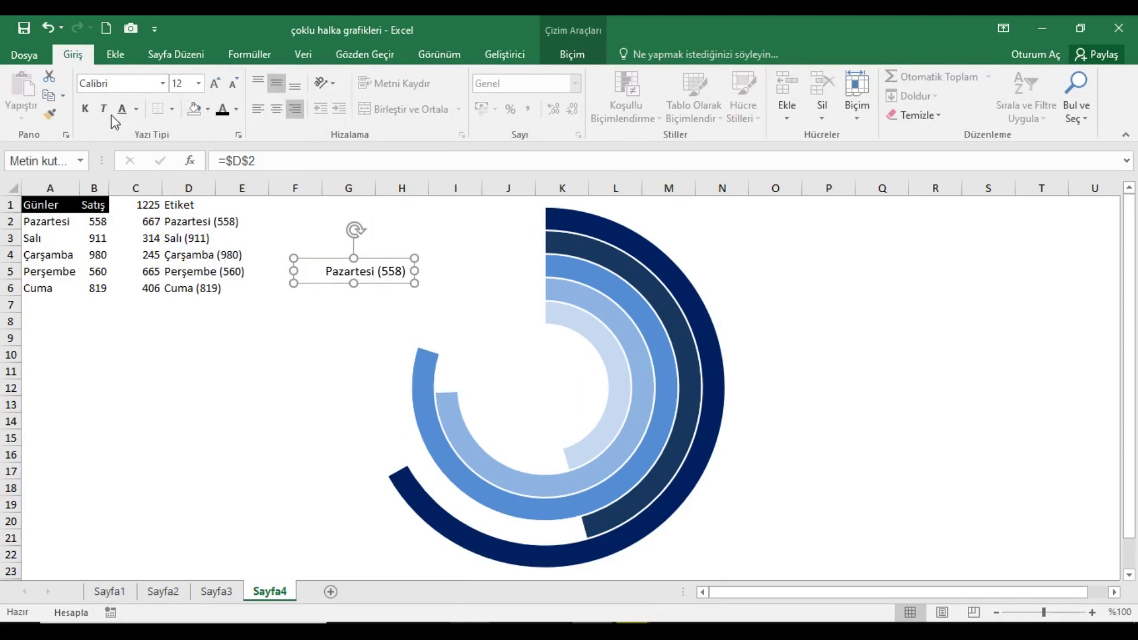
left_click(87, 109)
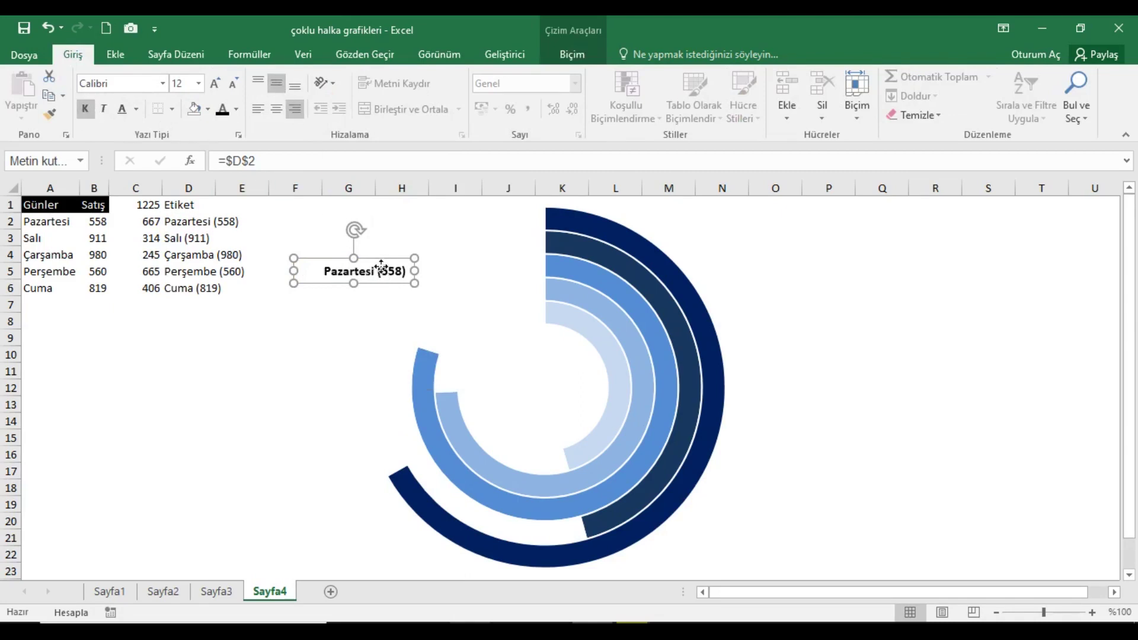
left_click_drag(381, 267, 515, 307)
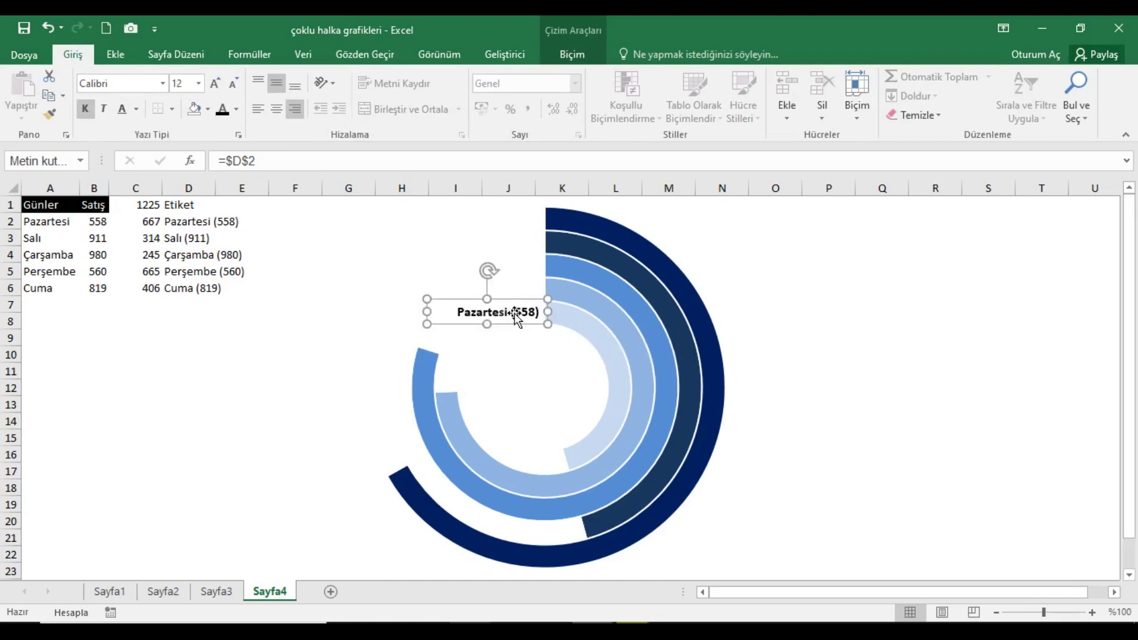
- Copy the label into bold labels linked to Salı (911) and Çarşamba (980)
left_click_drag(516, 308, 515, 282)
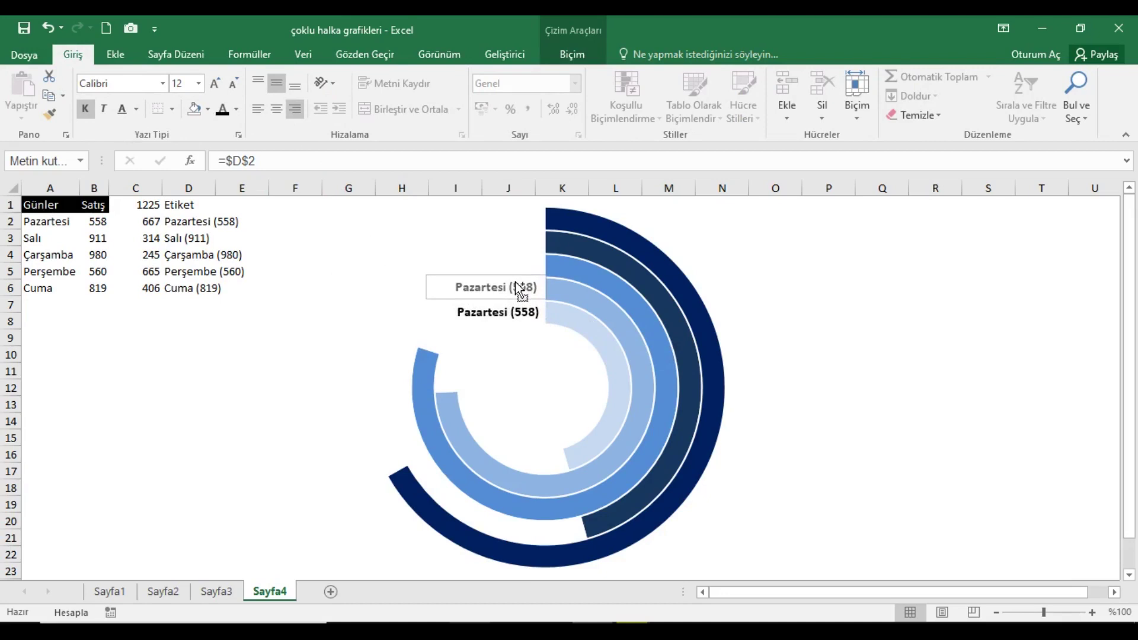
left_click_drag(516, 282, 514, 284)
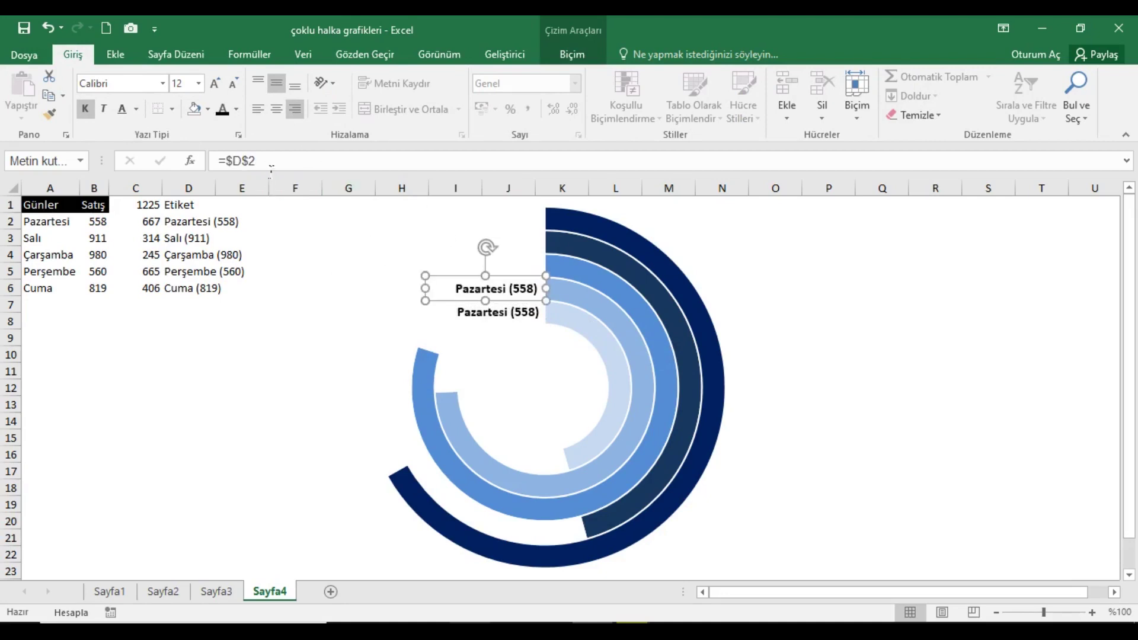
left_click(308, 161)
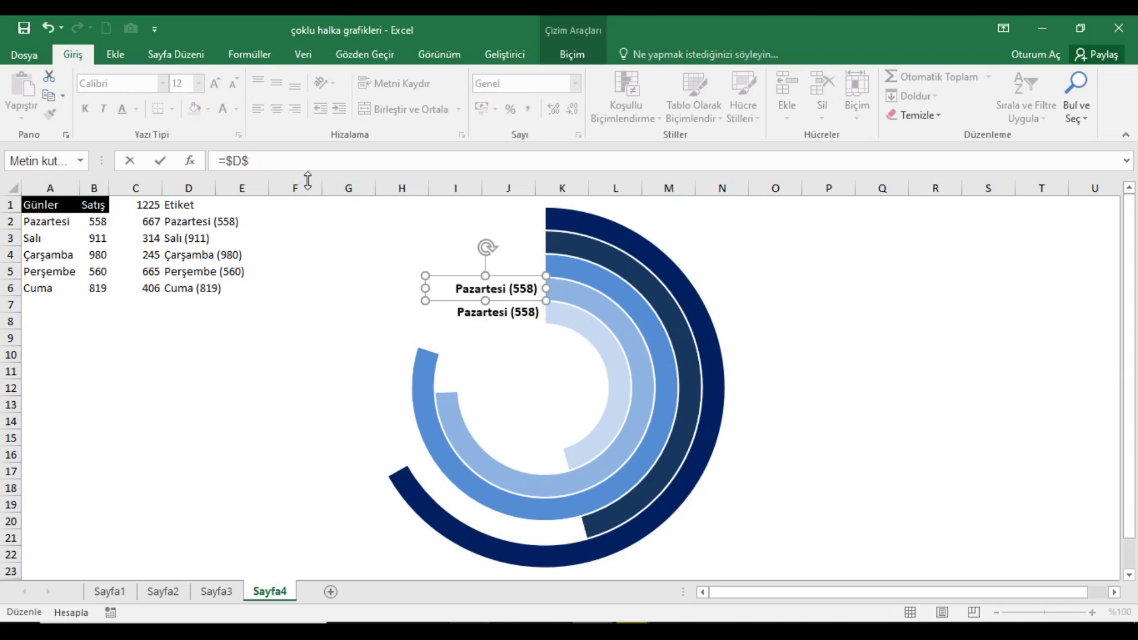
type("3")
key("Return")
left_click(514, 314)
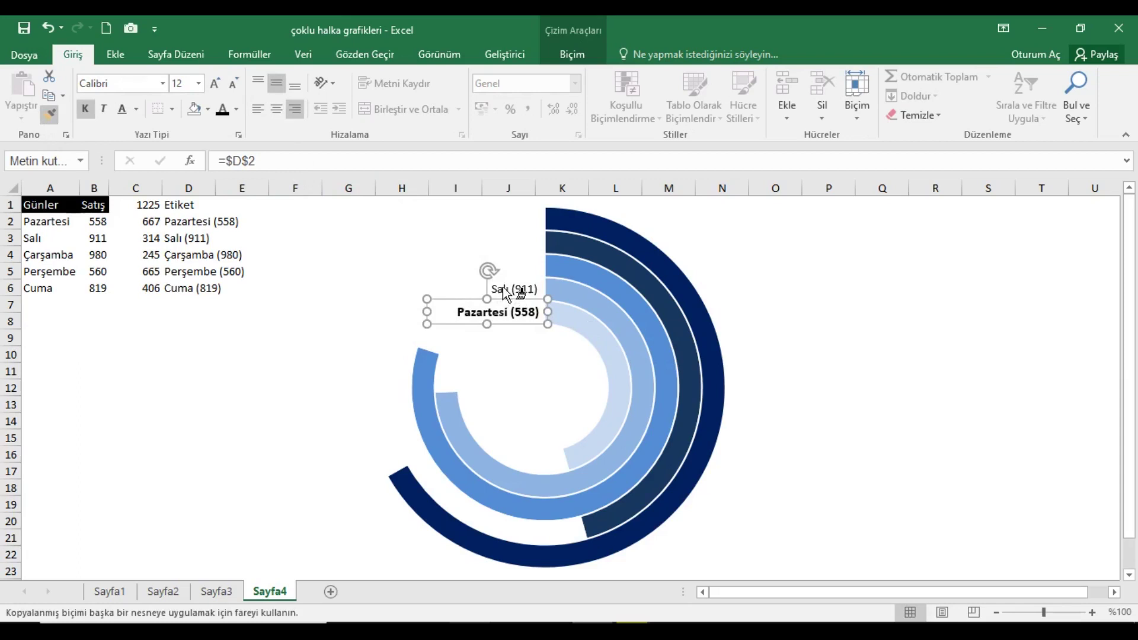
left_click(513, 291)
left_click_drag(535, 290, 539, 268)
left_click(291, 168)
type("4")
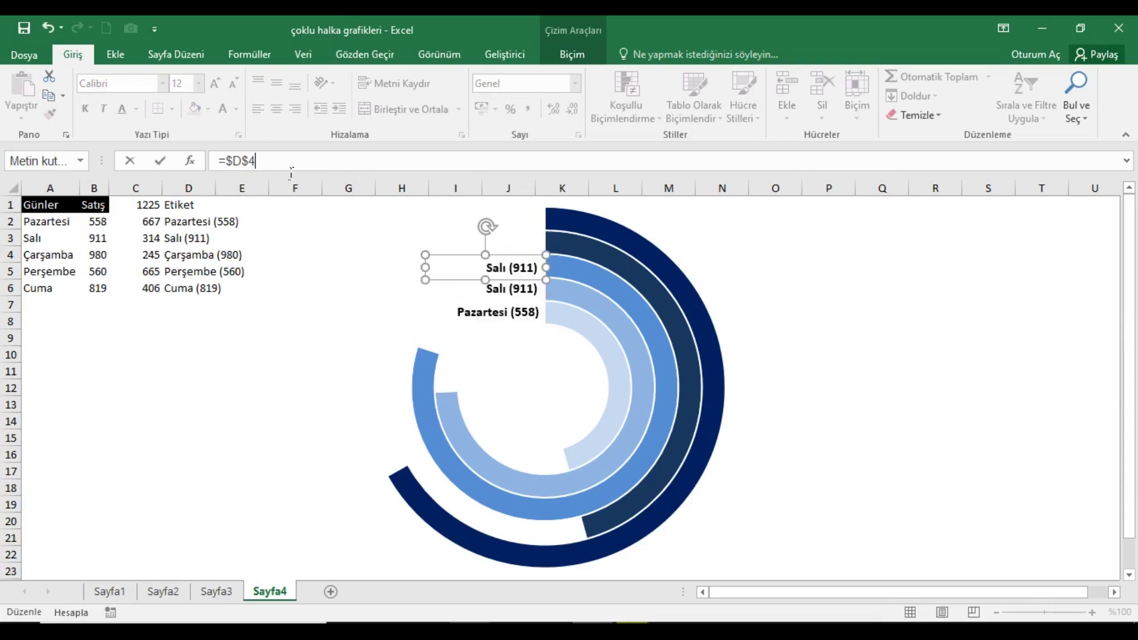
key("Return")
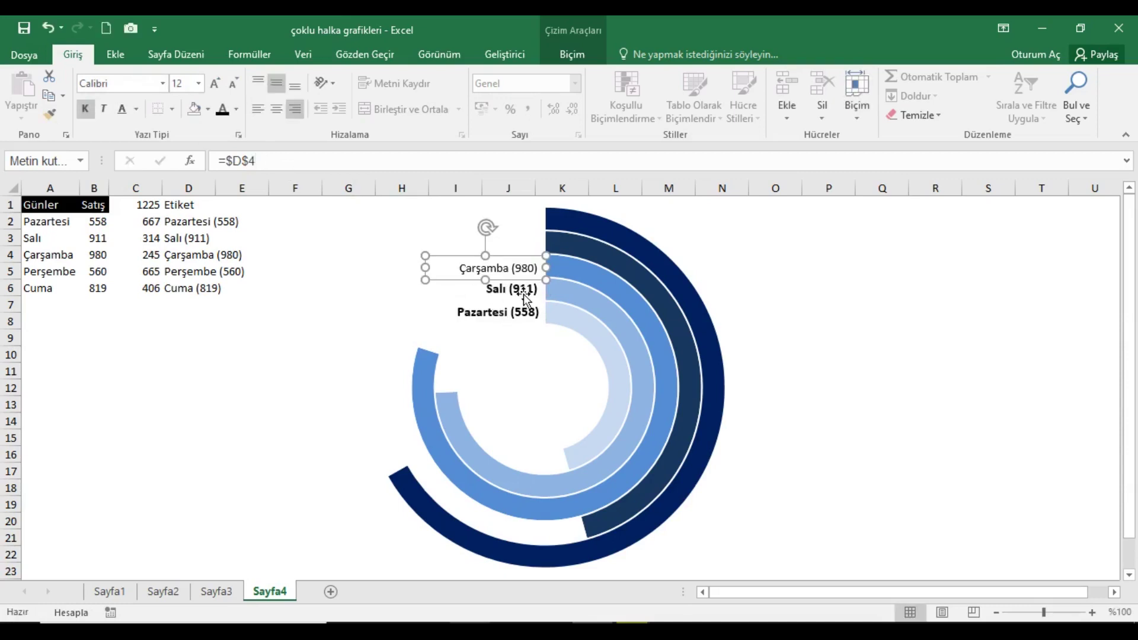
left_click(524, 294)
left_click(49, 114)
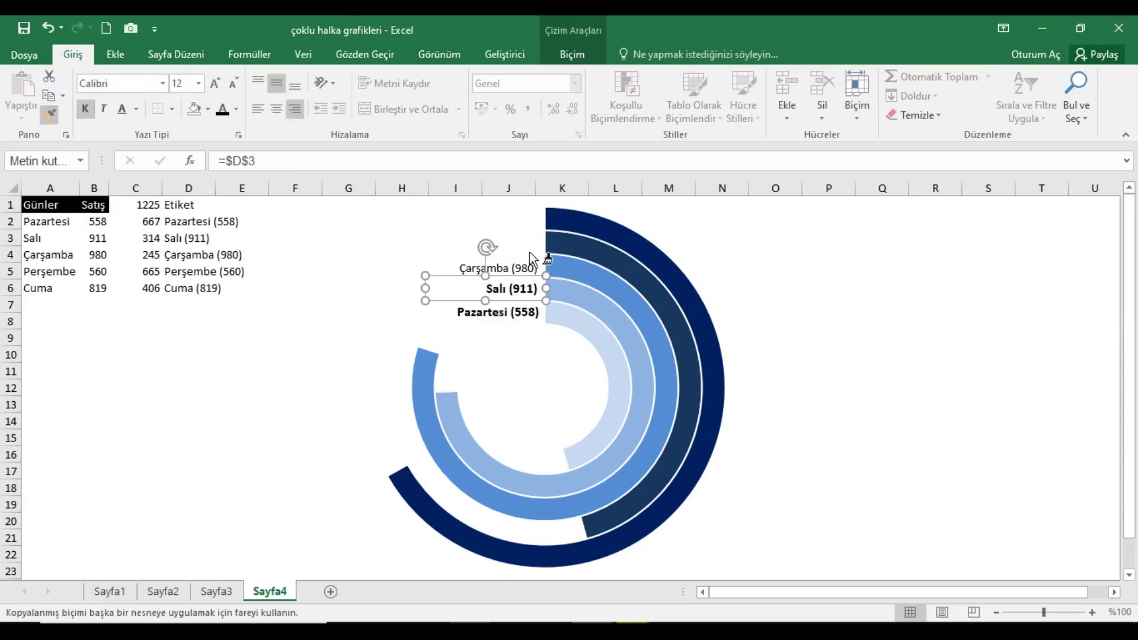
left_click(519, 271)
- Add bold label copies linked to Perşembe (560) and Cuma (=$D$6, 819) above them
left_click_drag(536, 268, 536, 237)
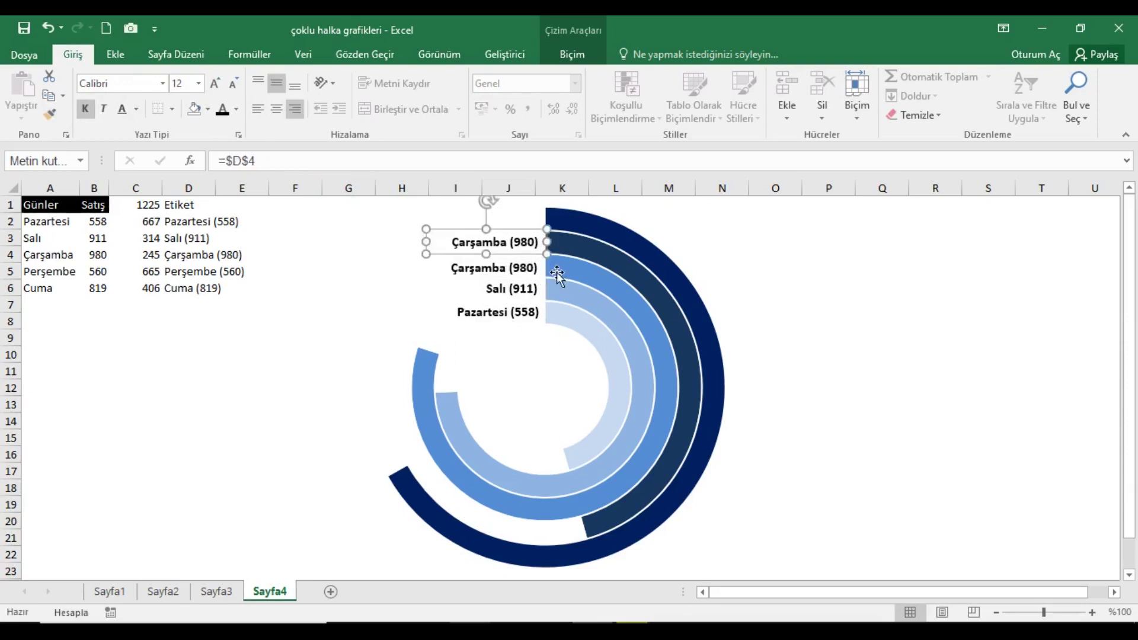
left_click(271, 165)
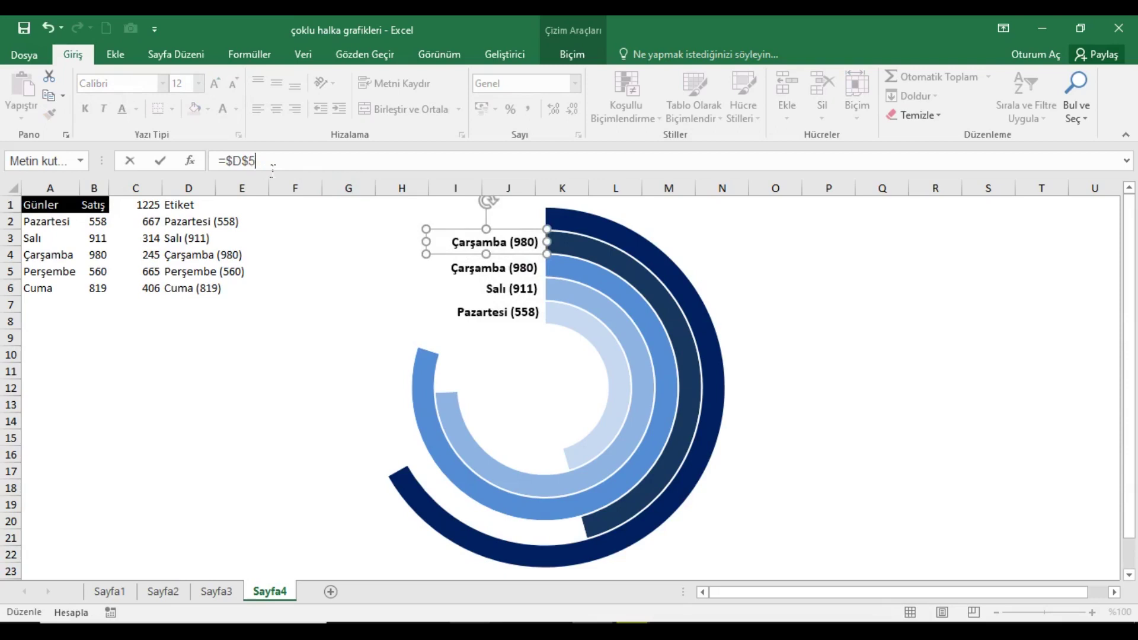
key("Return")
left_click(526, 274)
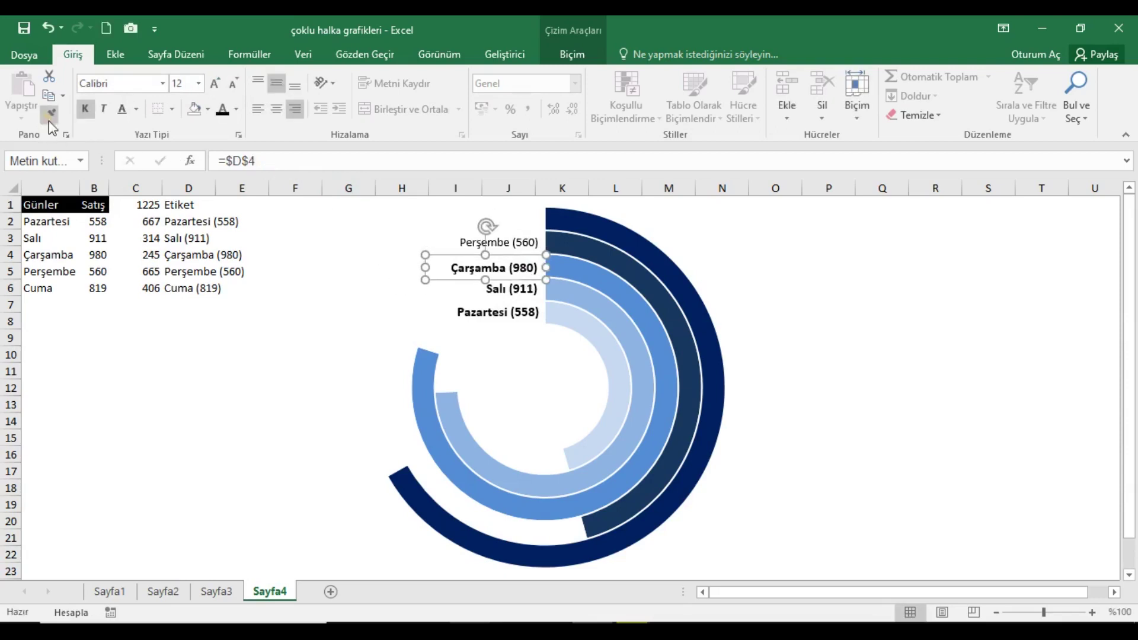
left_click(527, 242)
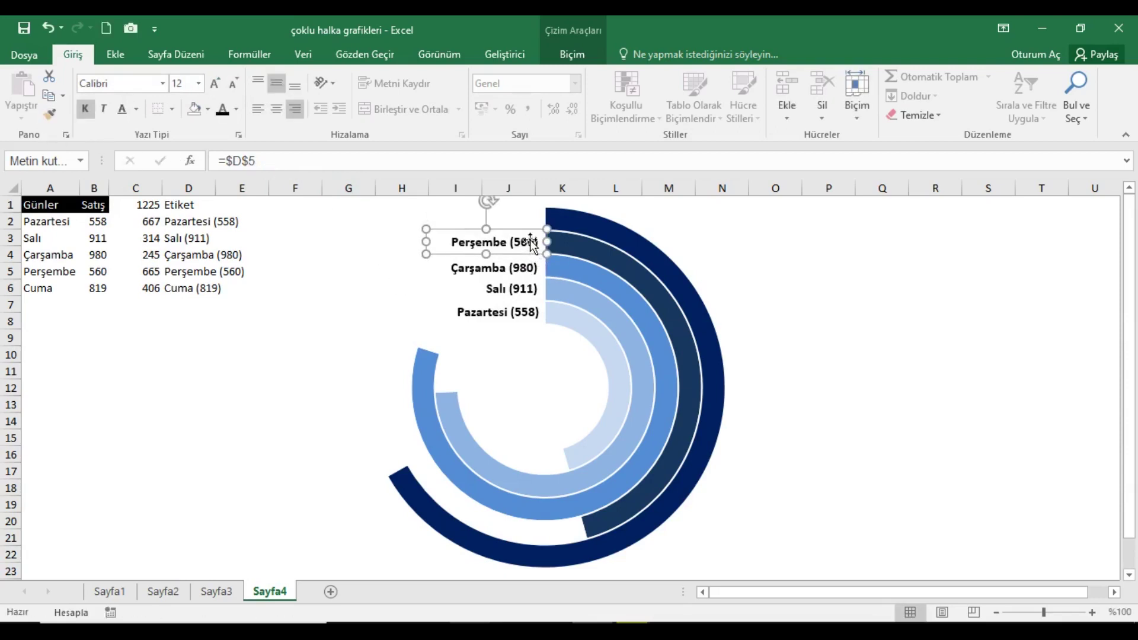
left_click_drag(532, 244, 521, 222)
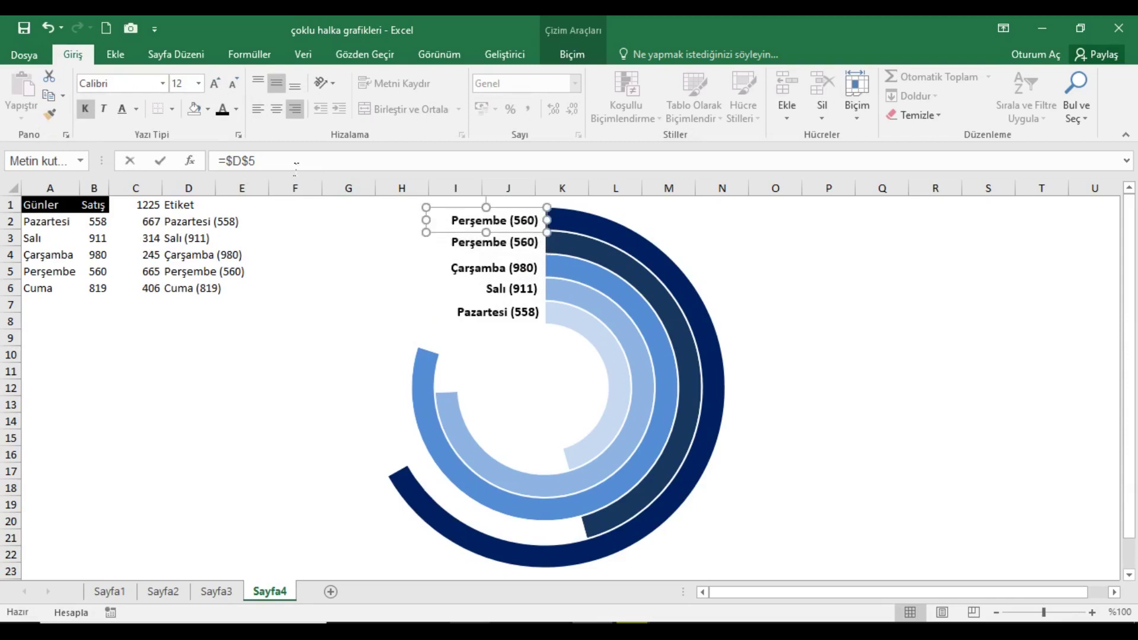
left_click(295, 168)
type("6")
key("Return")
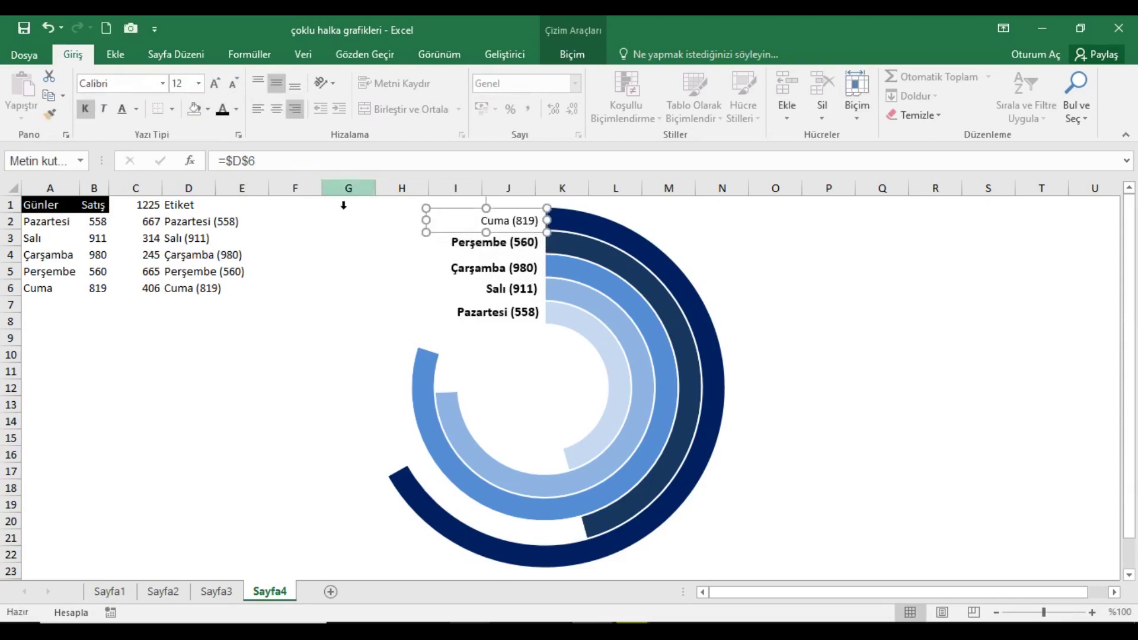
left_click(492, 243)
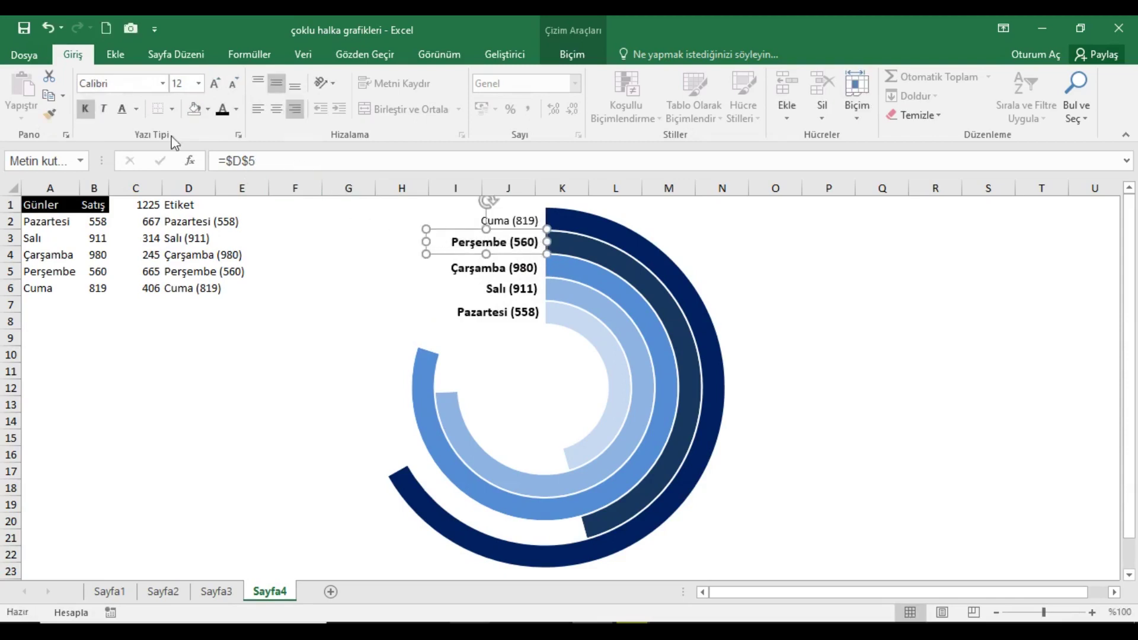
left_click(517, 221)
- Select all five labels and align their right edges and centres
left_click(540, 243, "shift")
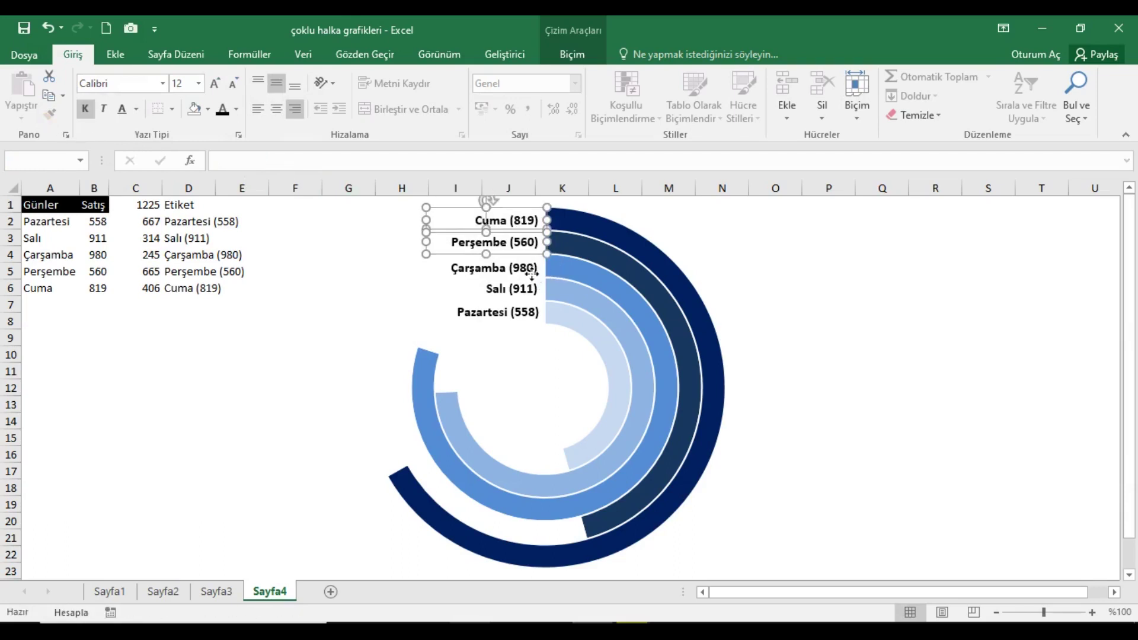
left_click(537, 268, "shift")
left_click(533, 289, "shift")
left_click(532, 320, "shift")
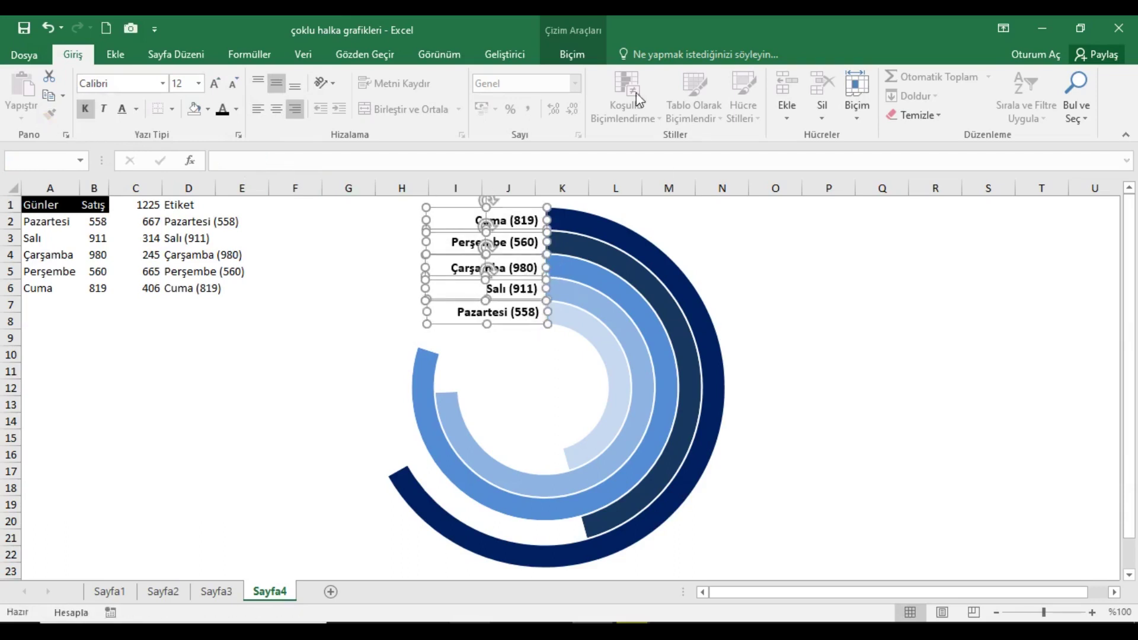
left_click(576, 54)
left_click(877, 77)
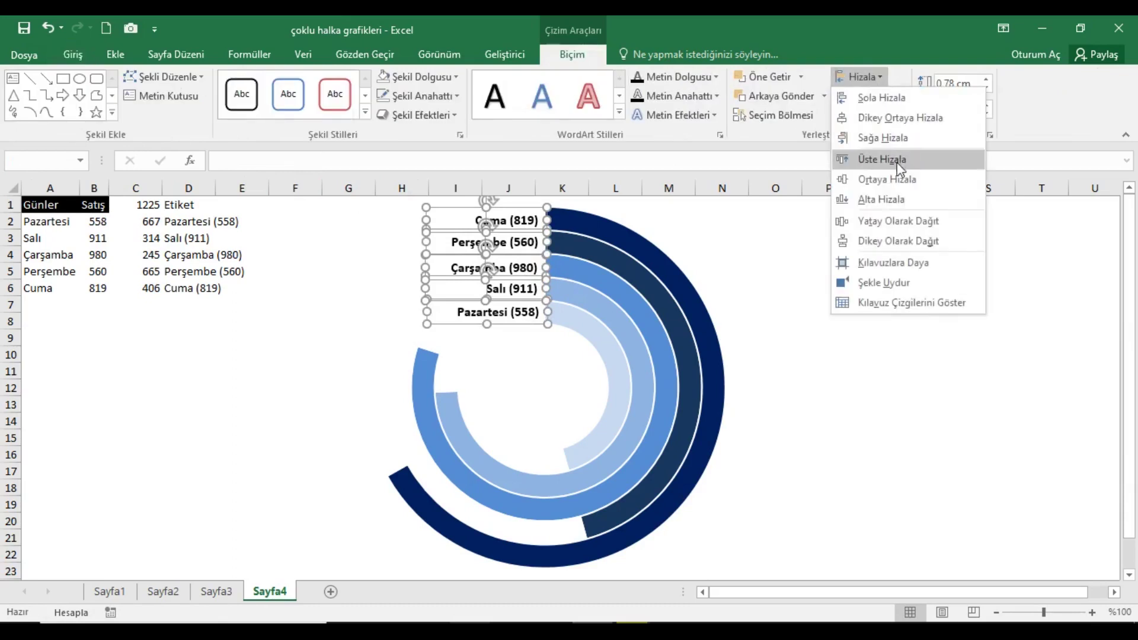
left_click(897, 142)
left_click(872, 76)
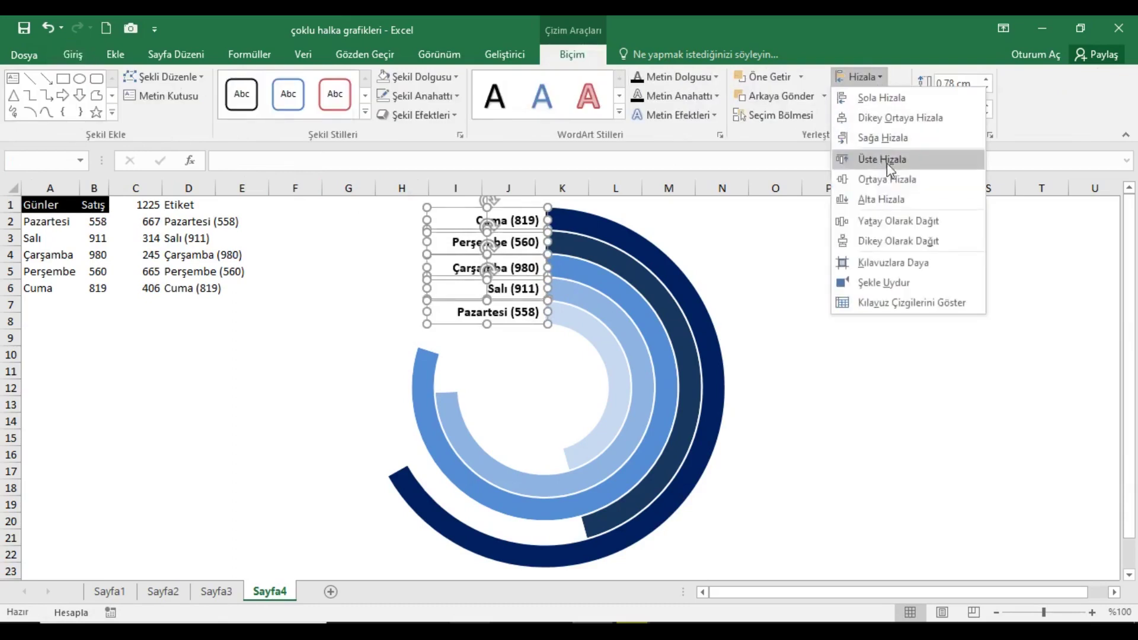
left_click(901, 121)
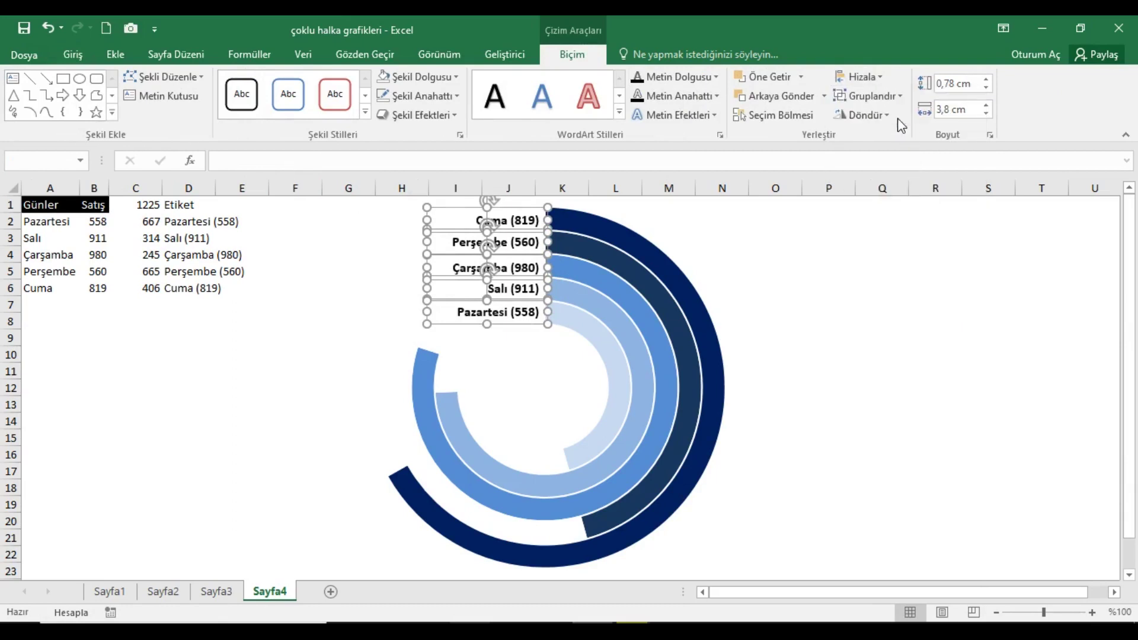
left_click(97, 223)
type("=")
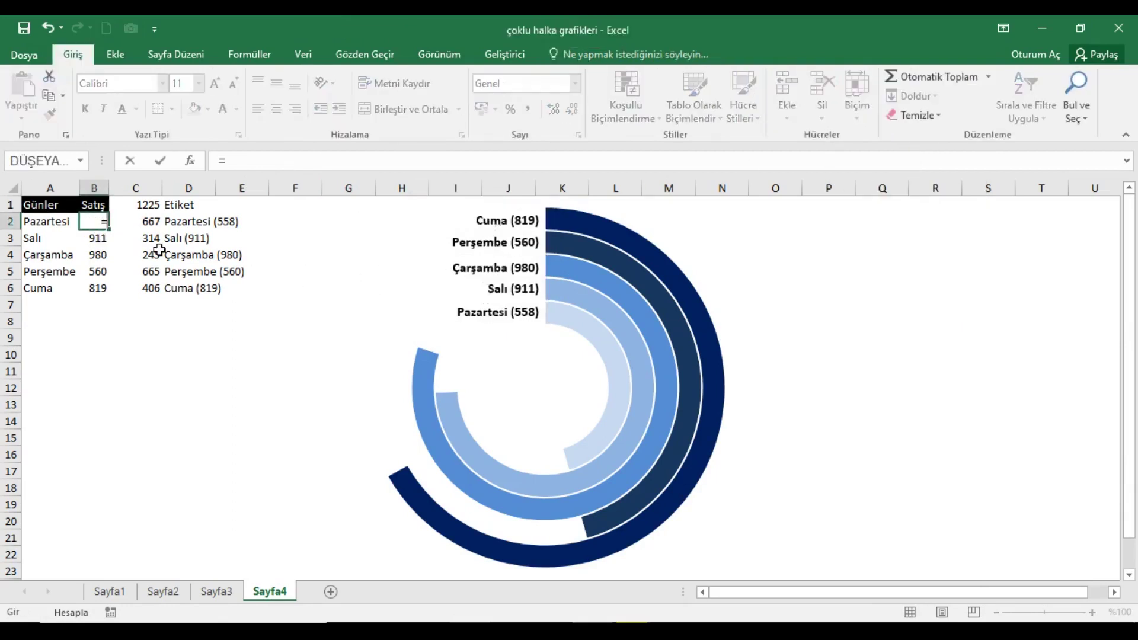
type("ras")
- Enter =RASTGELEARADA(10;1000) in B2 and fill it down to B6 with Ctrl+D
double_click(154, 245)
type("10;100")
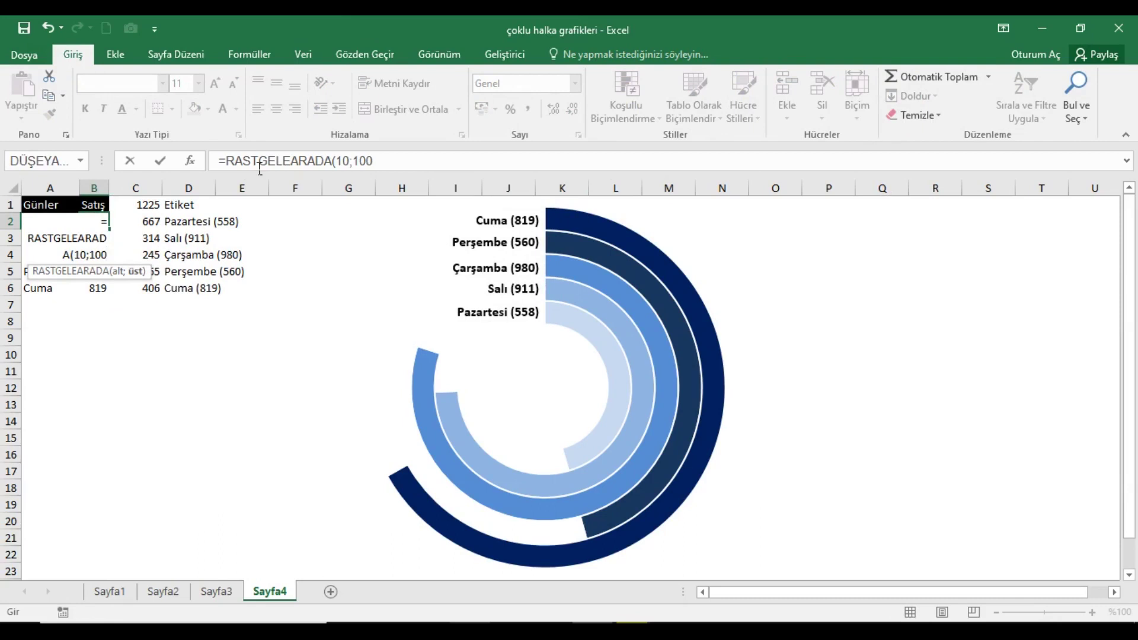
type("0)")
key("Return")
left_click(105, 227)
left_click_drag(105, 227, 112, 289)
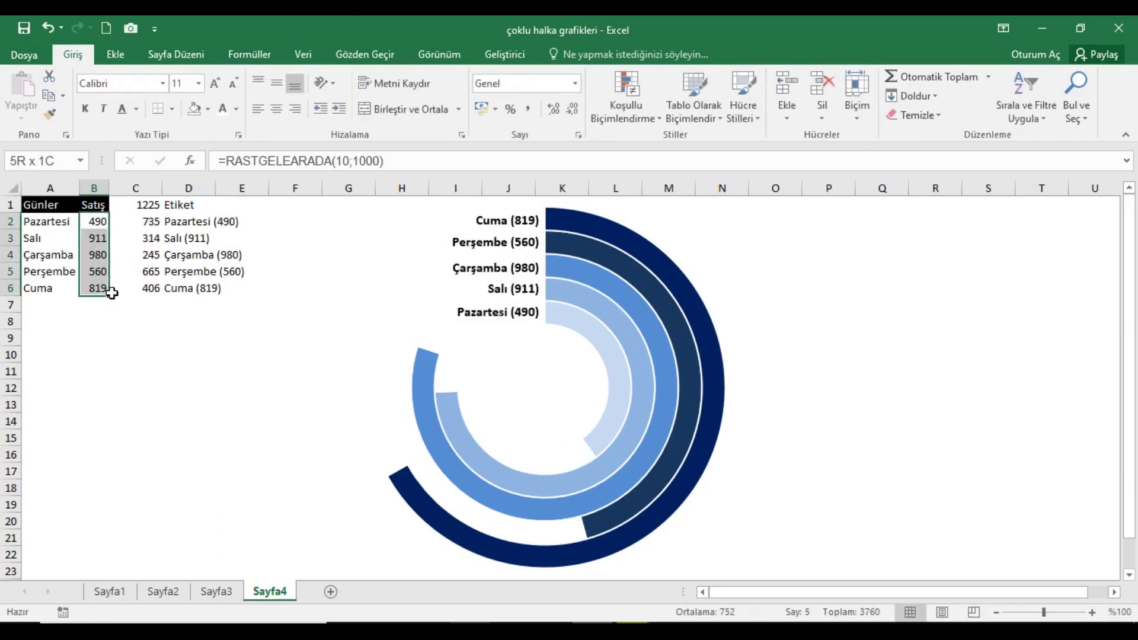
key("ctrl+d")
- Delete the helper values in C1:D6, then select the Günler and Satış headers
mouse_move(135, 204)
left_mouse_down()
mouse_move(195, 250)
mouse_move(211, 290)
left_mouse_up()
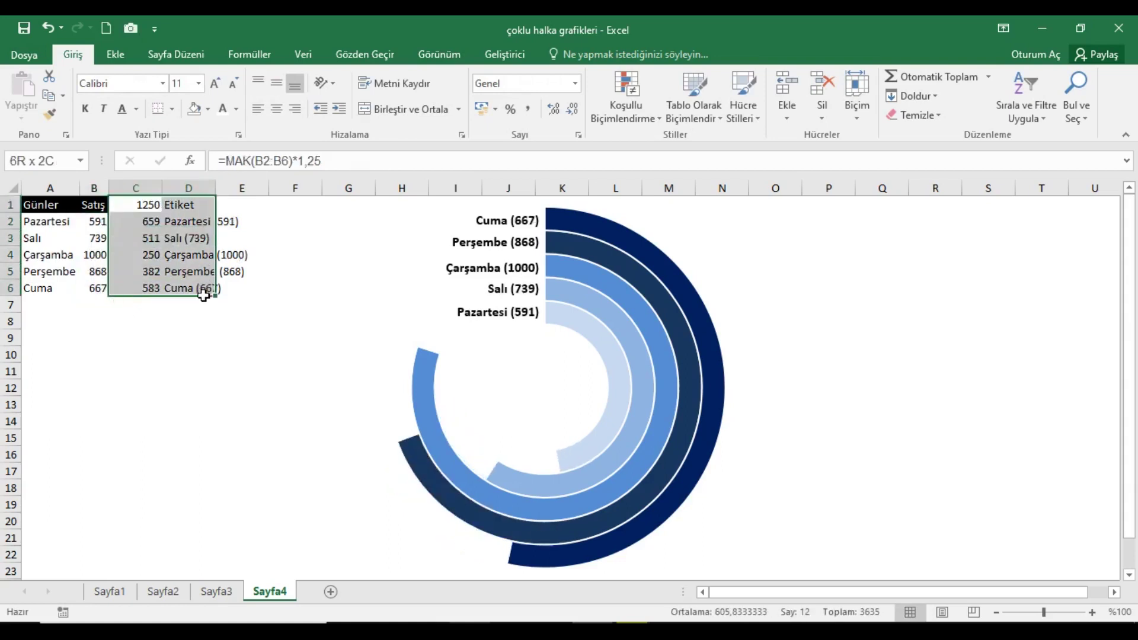
key("Delete")
left_click_drag(42, 204, 94, 204)
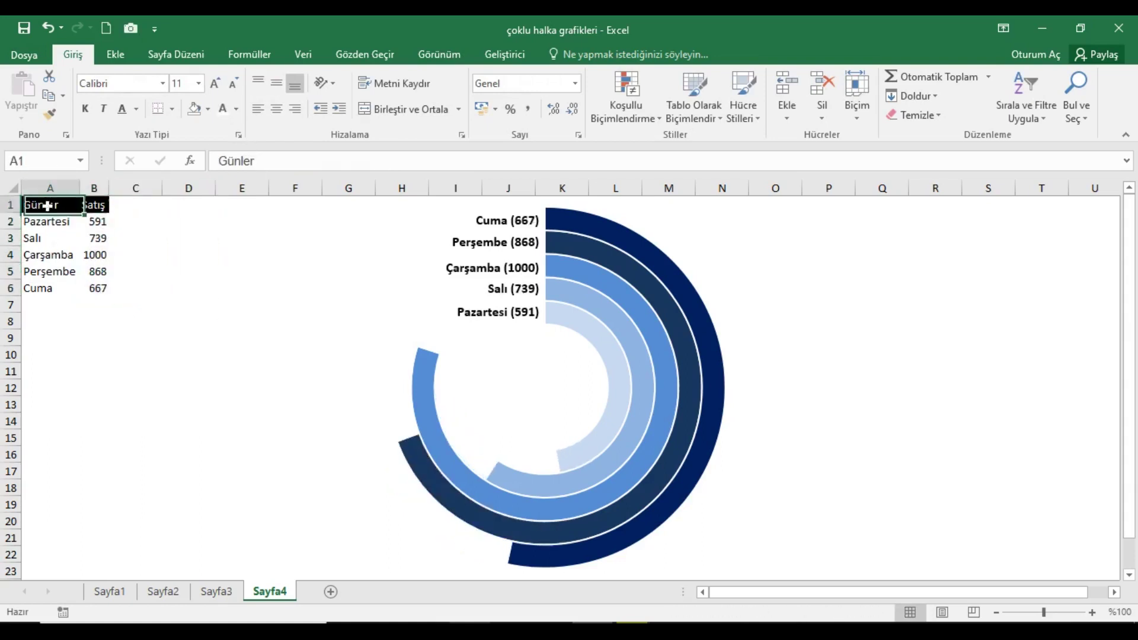
left_click(249, 54)
- Recalculate repeatedly with Şimdi Hesapla until sales read Pazartesi 144, Salı 77, Çarşamba 868, Perşembe 52, Cuma 917
left_click(1010, 82)
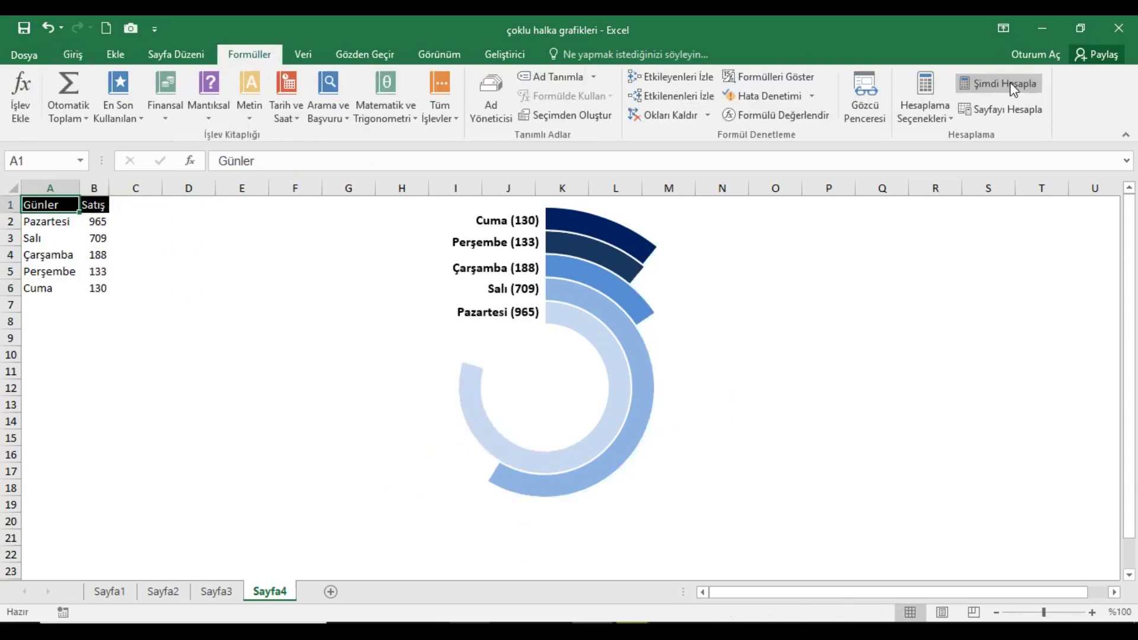
left_click(1010, 82)
left_click(1010, 82)
left_click(1010, 82)
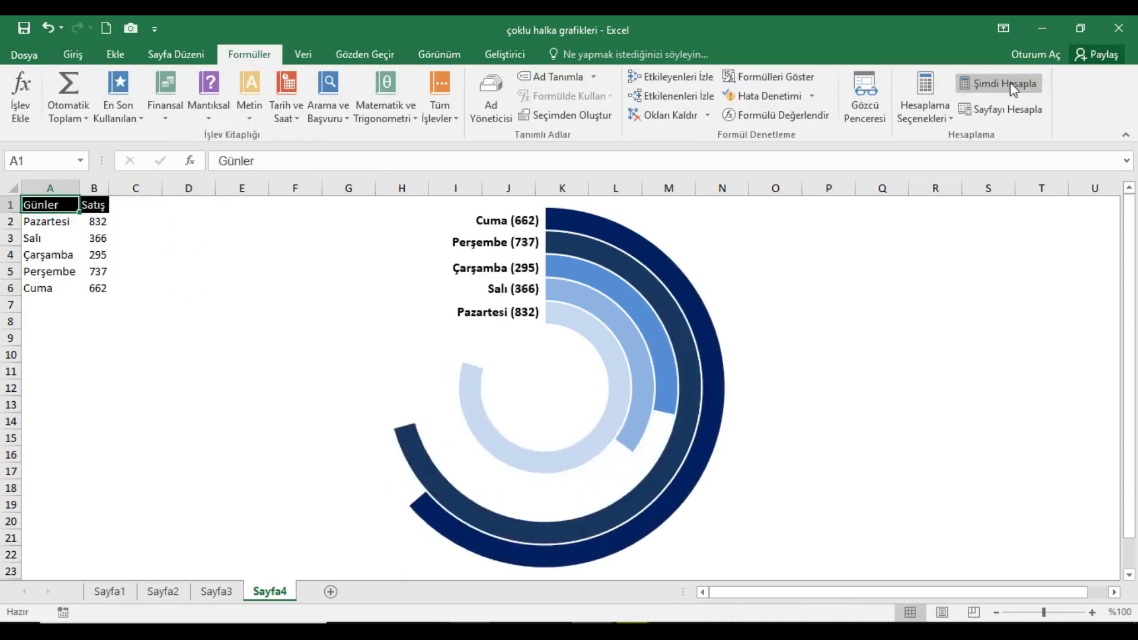
left_click(1010, 82)
left_click(1010, 82)
left_click(1010, 82)
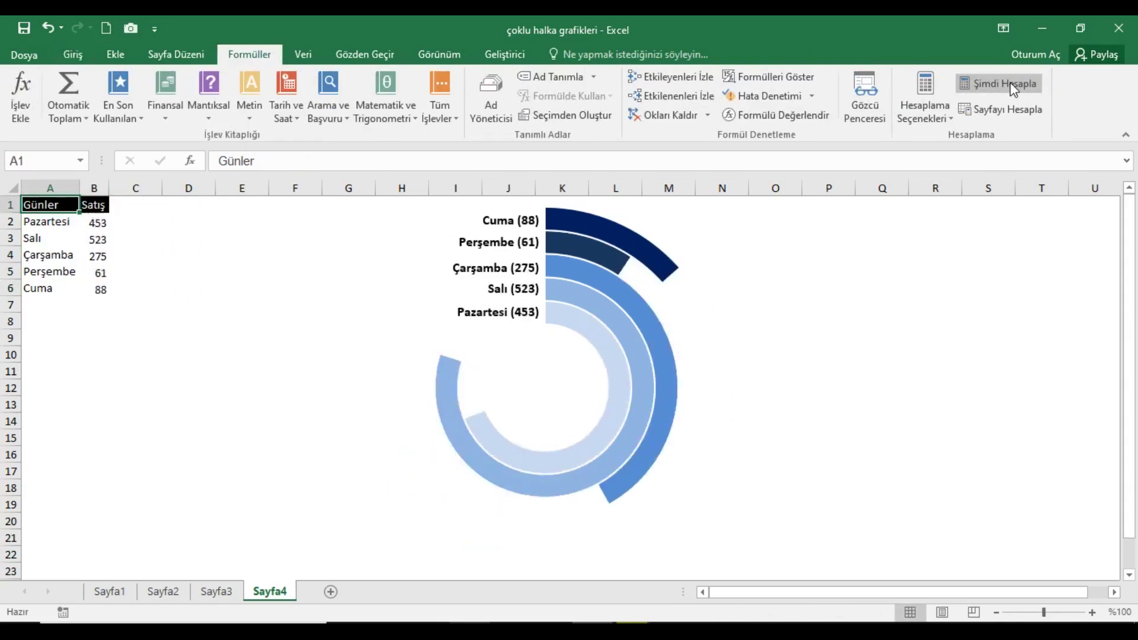
left_click(1010, 81)
left_click(1010, 82)
left_click(1010, 82)
left_click(1010, 82)
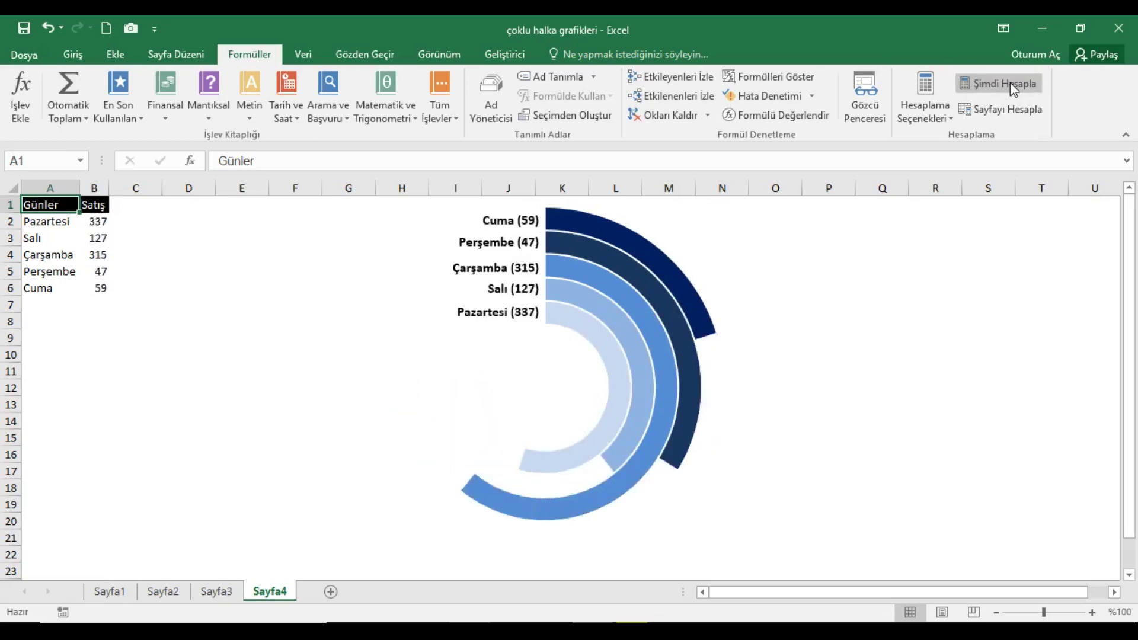
left_click(1010, 82)
left_click(1010, 82)
left_click(1010, 82)
left_click(1010, 82)
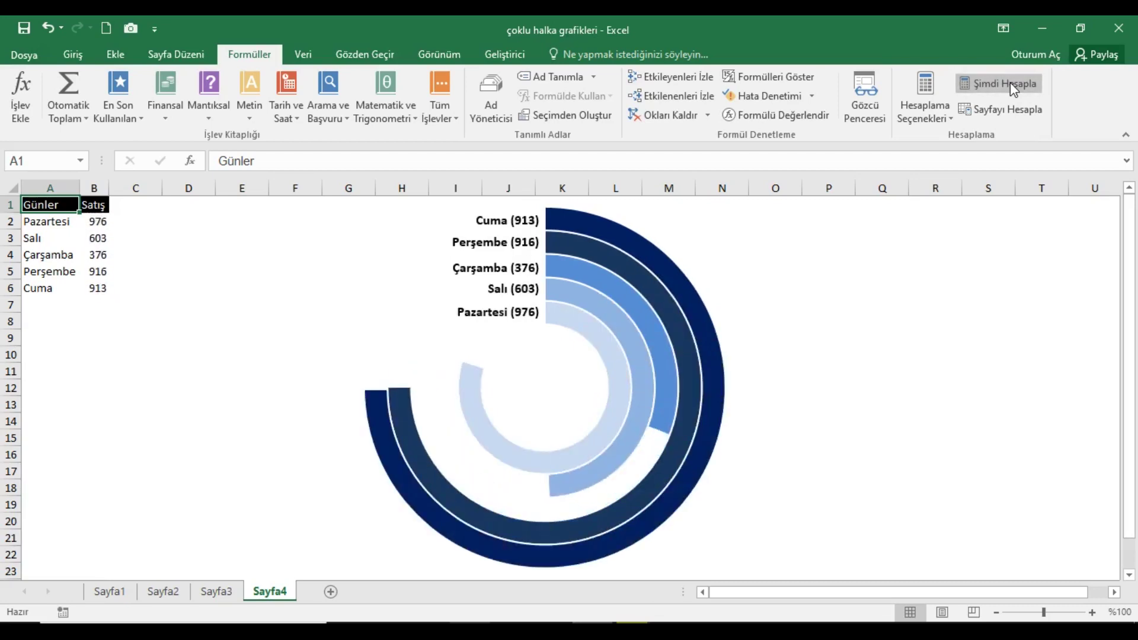
left_click(1011, 82)
left_click(1011, 81)
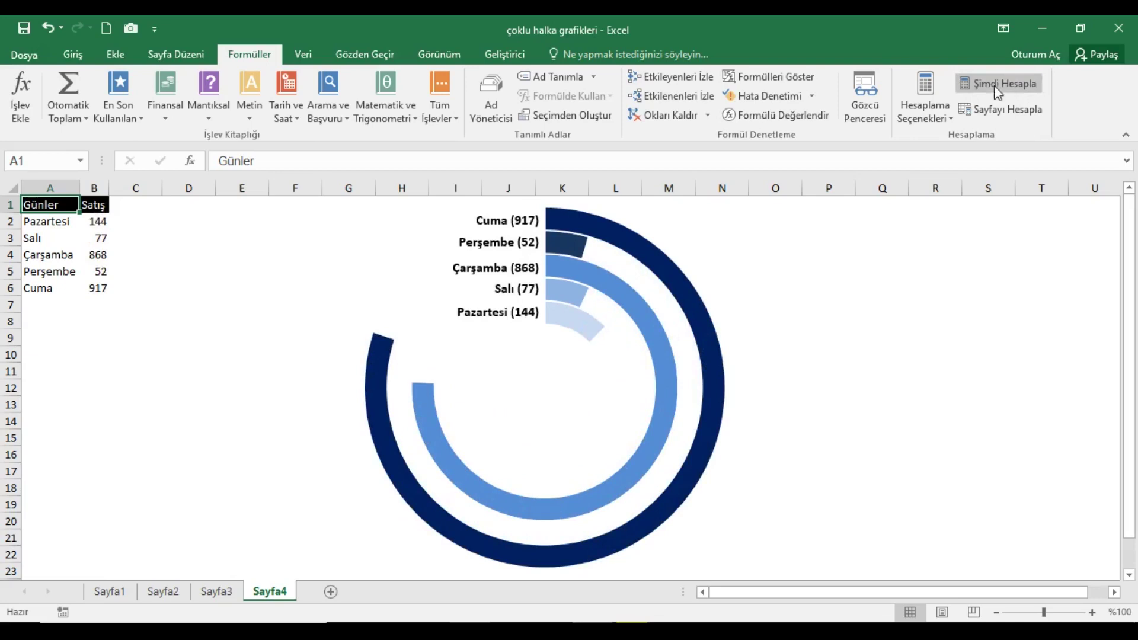